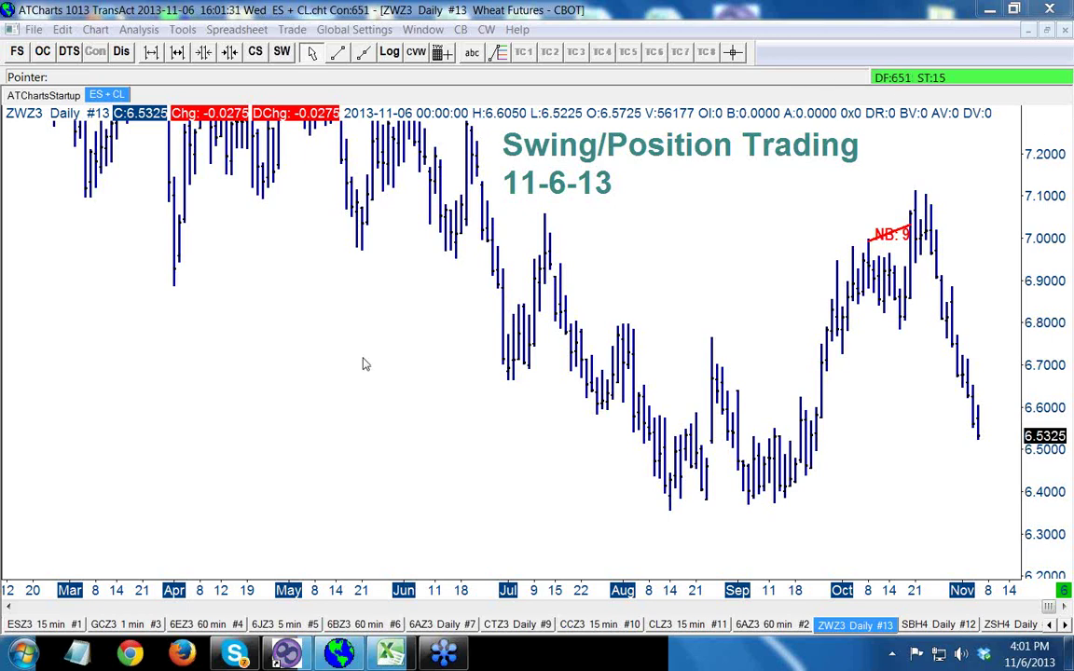
# Draw a three-leg zigzag of rising, pullback and longer rising lines in the empty area below the April price bars
pyautogui.click(880, 239)
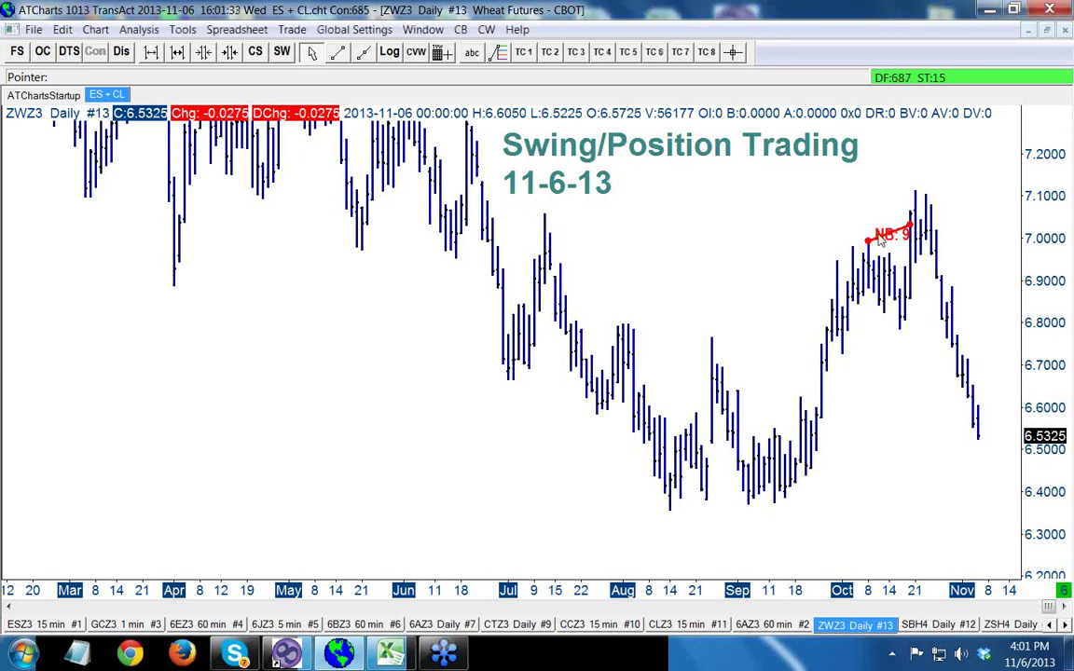
pyautogui.click(621, 266)
pyautogui.click(338, 52)
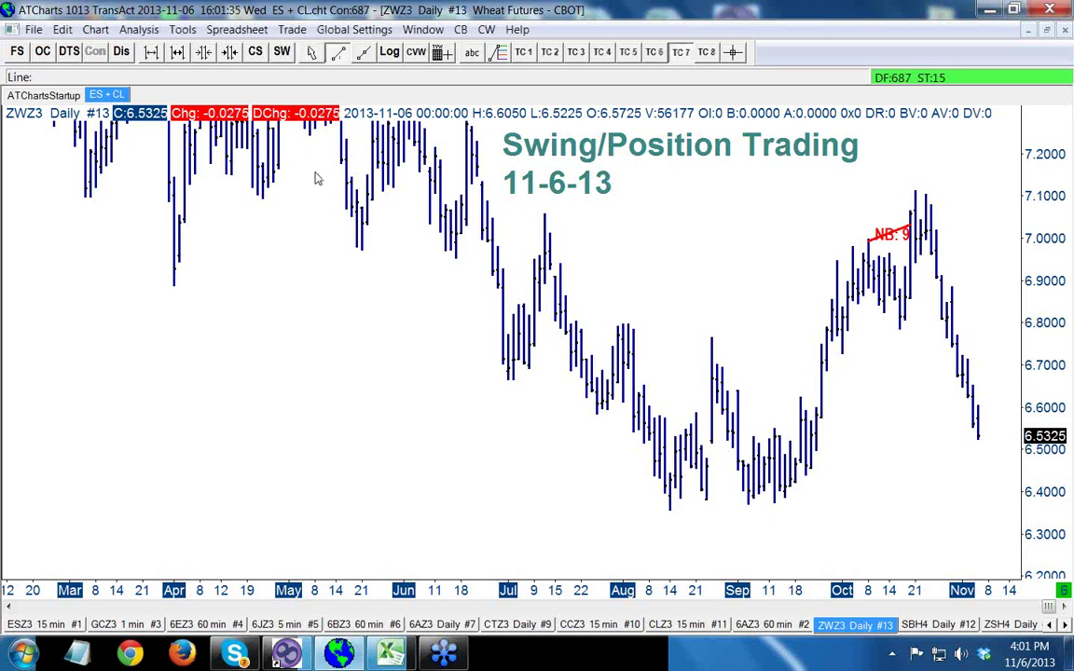
pyautogui.moveTo(128, 552)
pyautogui.mouseDown()
pyautogui.moveTo(187, 455)
pyautogui.moveTo(216, 527)
pyautogui.moveTo(288, 339)
pyautogui.moveTo(319, 307)
pyautogui.moveTo(310, 338)
pyautogui.moveTo(325, 303)
pyautogui.moveTo(310, 360)
pyautogui.moveTo(216, 522)
pyautogui.moveTo(226, 531)
pyautogui.moveTo(309, 325)
pyautogui.moveTo(289, 343)
pyautogui.moveTo(314, 268)
pyautogui.moveTo(348, 487)
pyautogui.mouseUp()
pyautogui.click(337, 52)
pyautogui.click(337, 53)
pyautogui.press('Escape')
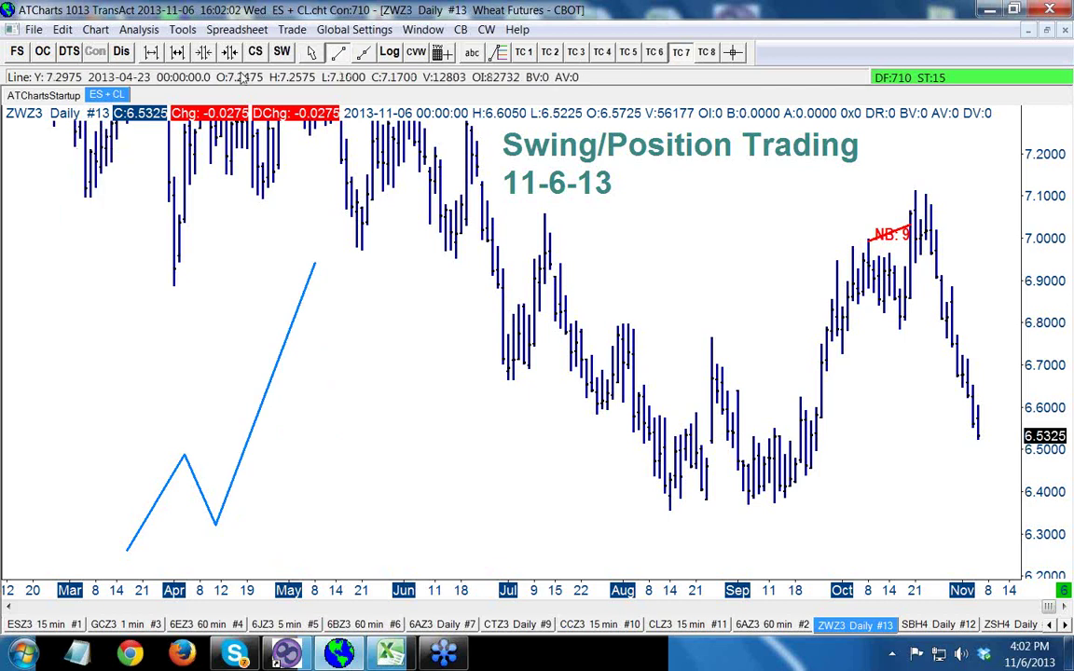
# Erase all lines from the wheat futures chart, including the existing red "NB: 9" line
pyautogui.click(184, 29)
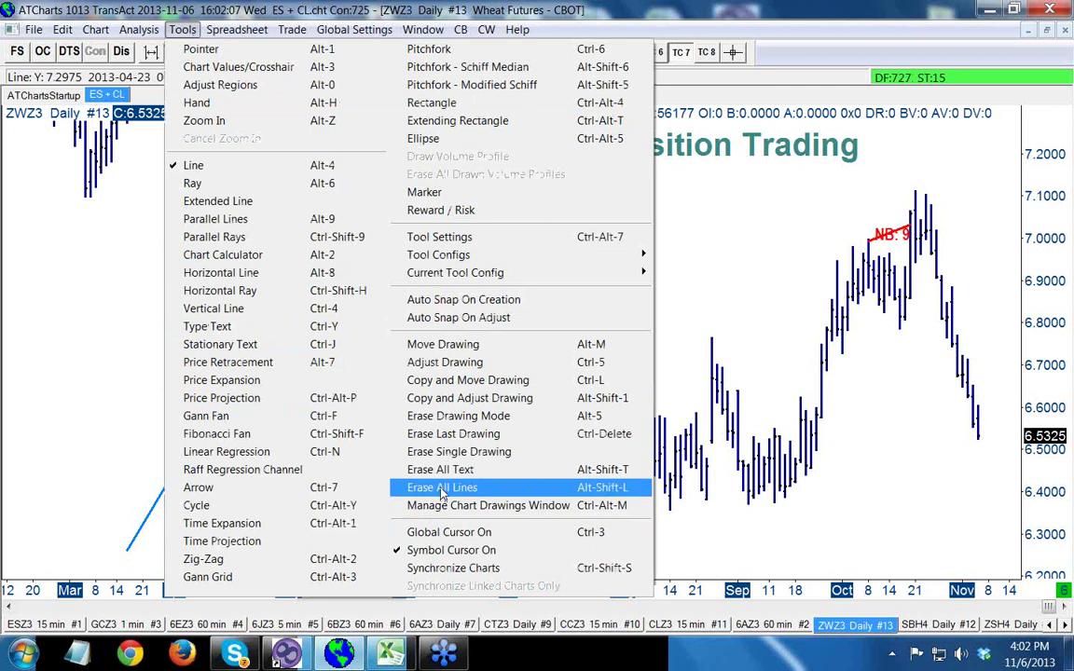
pyautogui.click(442, 487)
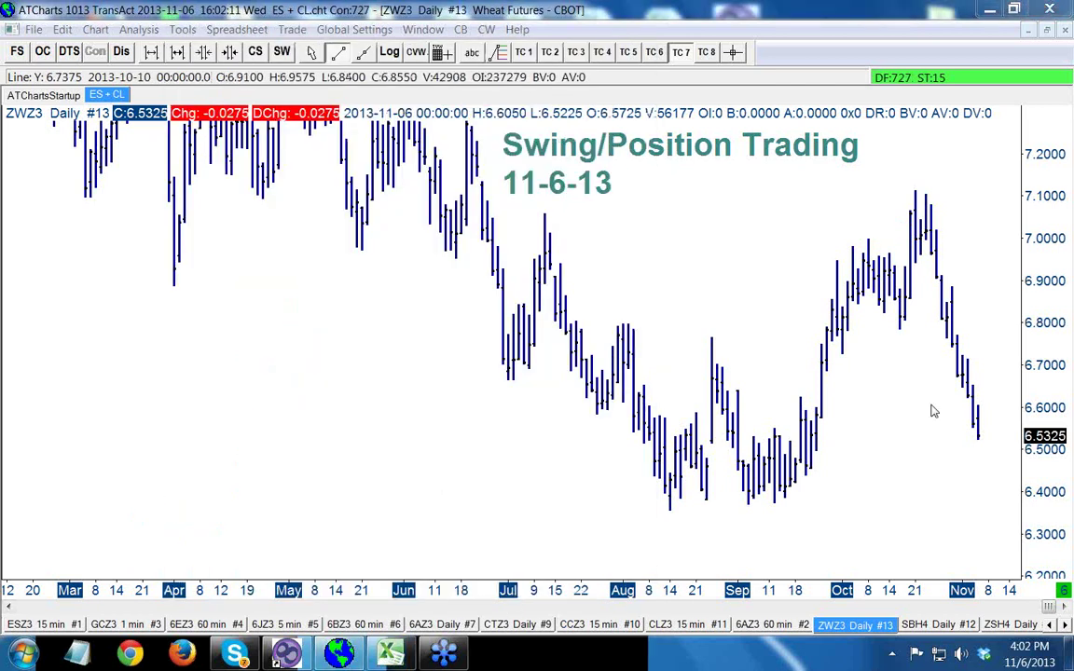
# Draw swing lines from the mid-August low up to the late-August high and down to the early-September low
pyautogui.click(1063, 607)
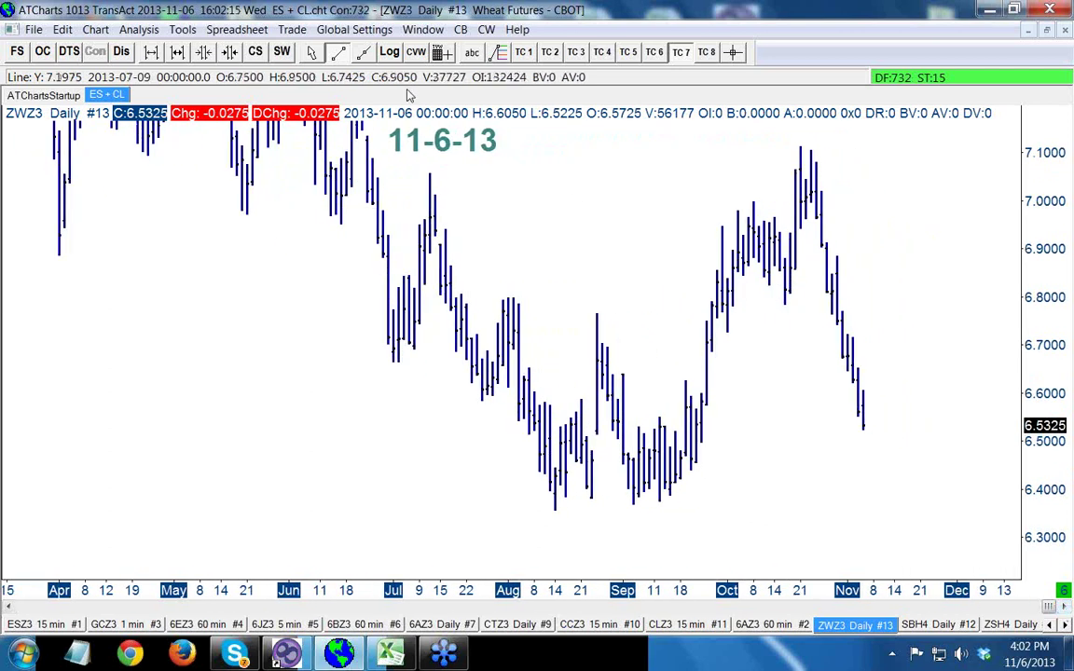
pyautogui.click(340, 54)
pyautogui.moveTo(556, 510); pyautogui.dragTo(596, 315)
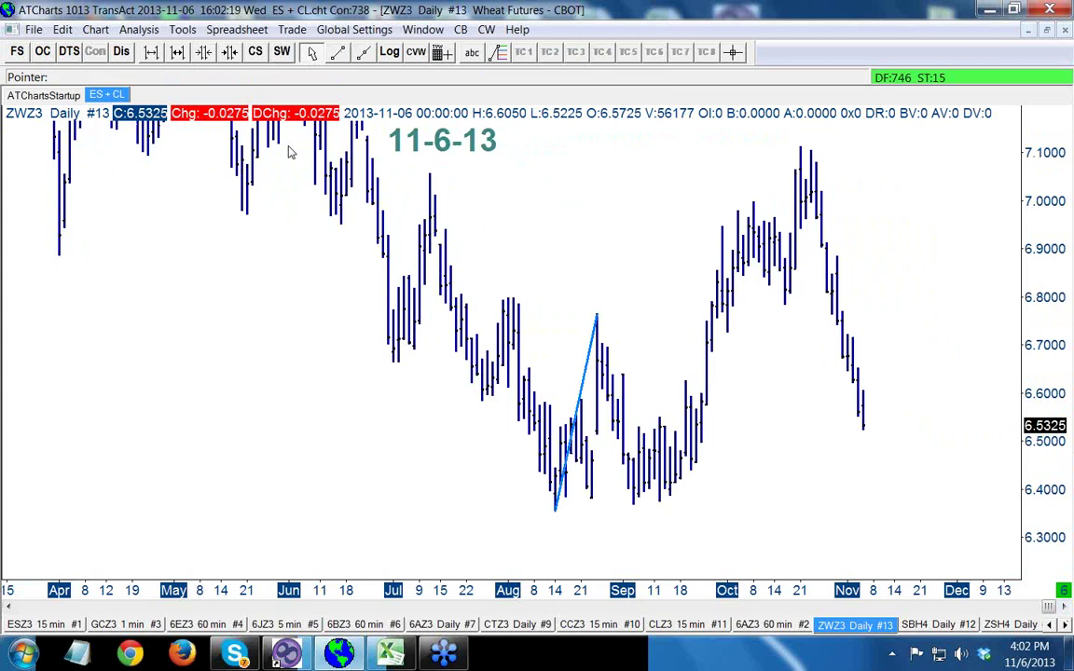
pyautogui.click(337, 53)
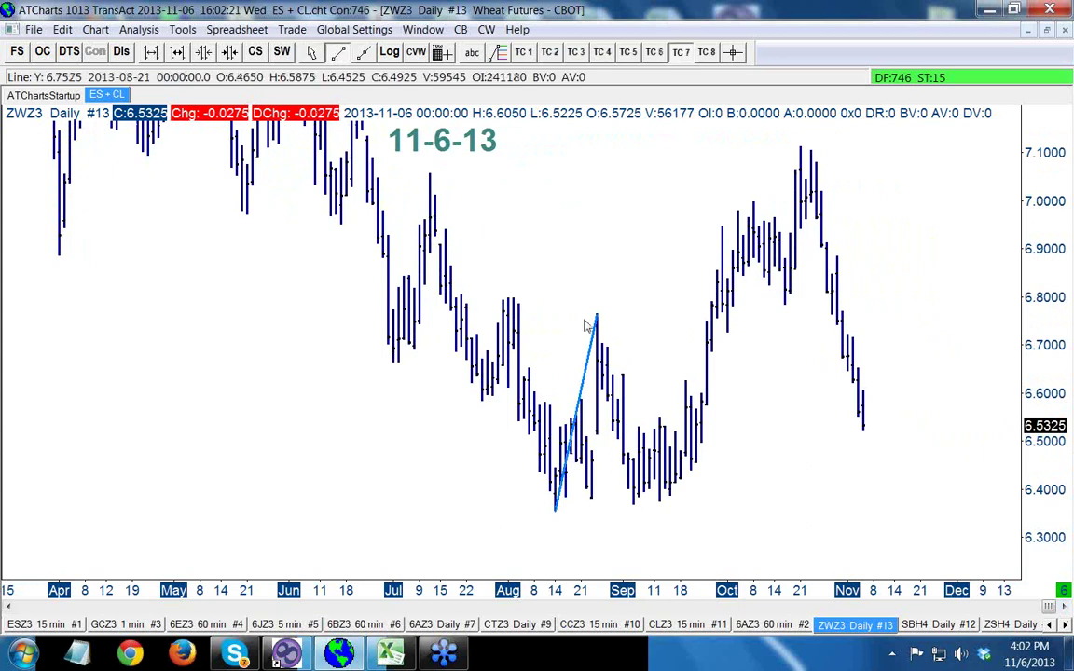
pyautogui.moveTo(598, 322)
pyautogui.mouseDown()
pyautogui.moveTo(638, 520)
pyautogui.moveTo(634, 507)
pyautogui.mouseUp()
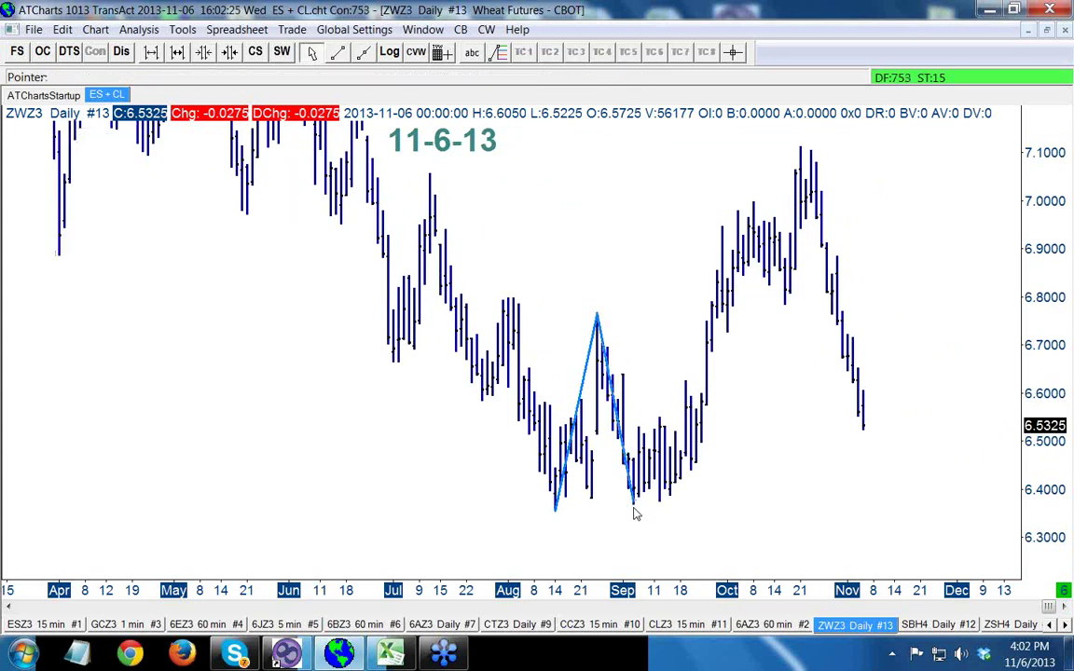
# Draw connected swing lines through the smaller September highs and lows, starting at the early-September low and ending at the mid-September low
pyautogui.moveTo(1050, 355)
pyautogui.mouseDown()
pyautogui.moveTo(1045, 338)
pyautogui.moveTo(1049, 384)
pyautogui.moveTo(1018, 224)
pyautogui.moveTo(1033, 359)
pyautogui.mouseUp()
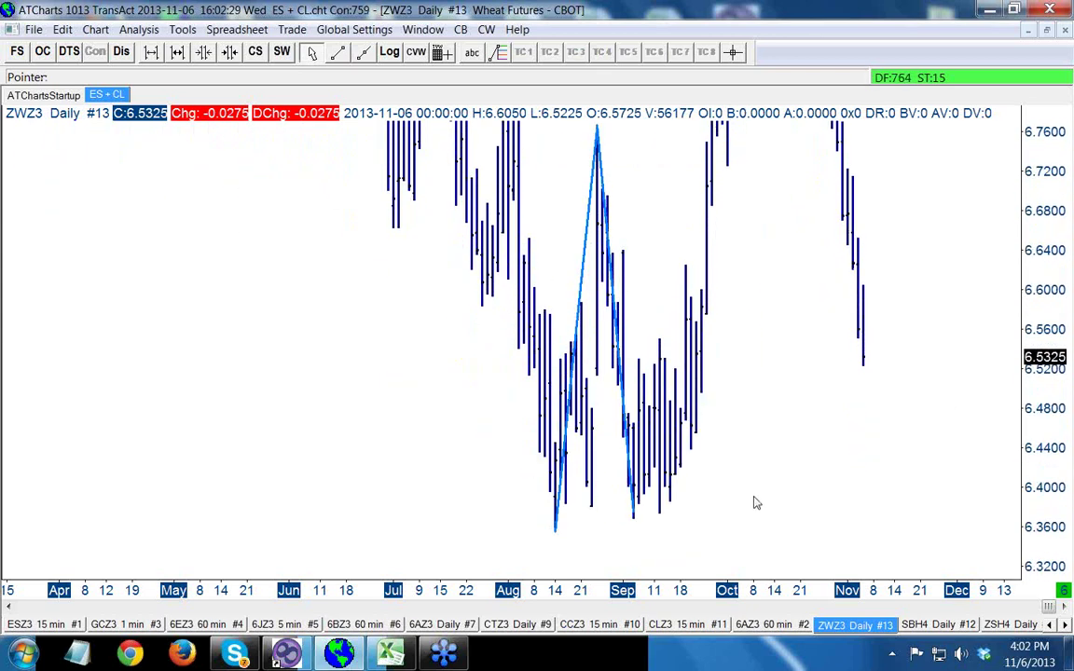
pyautogui.press('Up')
pyautogui.press('Up')
pyautogui.press('Up')
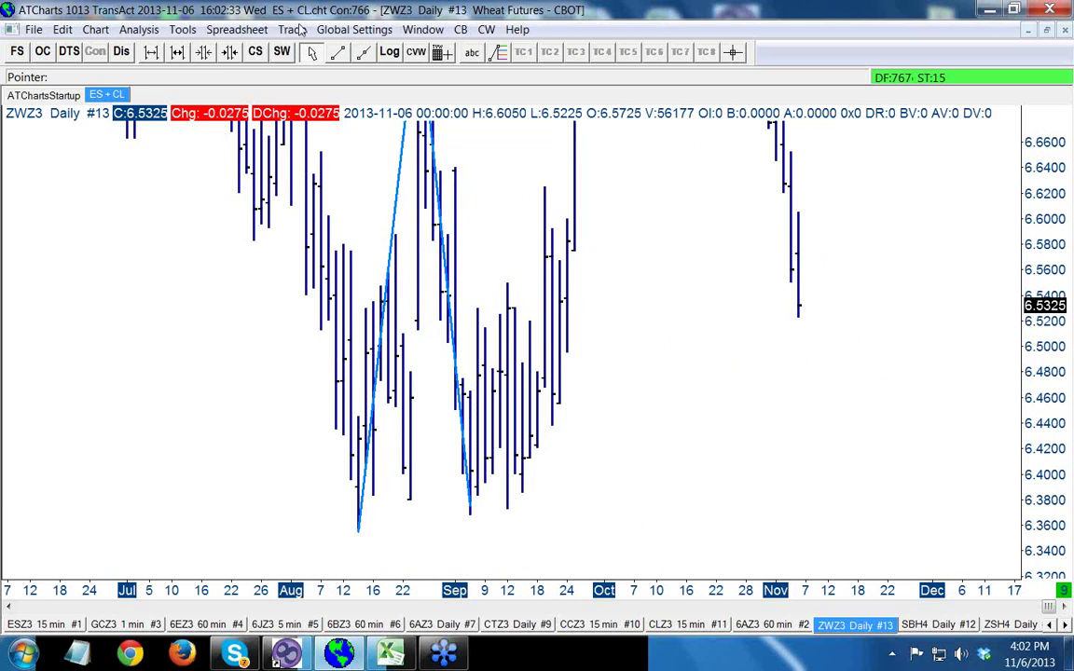
pyautogui.click(340, 52)
pyautogui.moveTo(472, 511)
pyautogui.mouseDown()
pyautogui.moveTo(478, 308)
pyautogui.moveTo(520, 482)
pyautogui.moveTo(508, 511)
pyautogui.mouseUp()
pyautogui.click(314, 54)
pyautogui.click(338, 51)
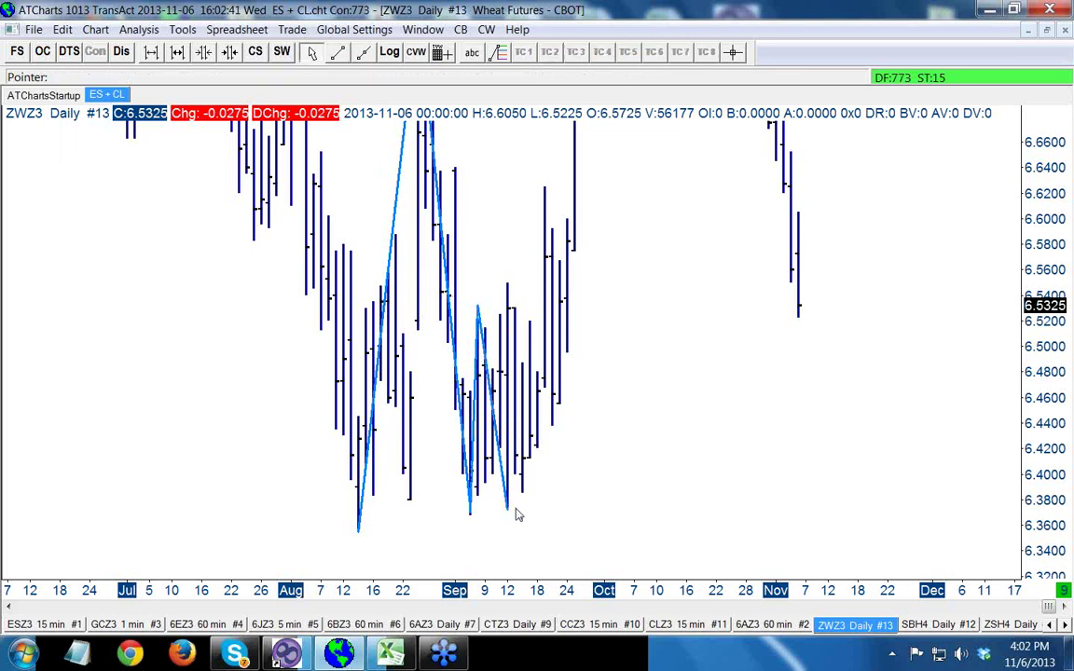
pyautogui.click(337, 51)
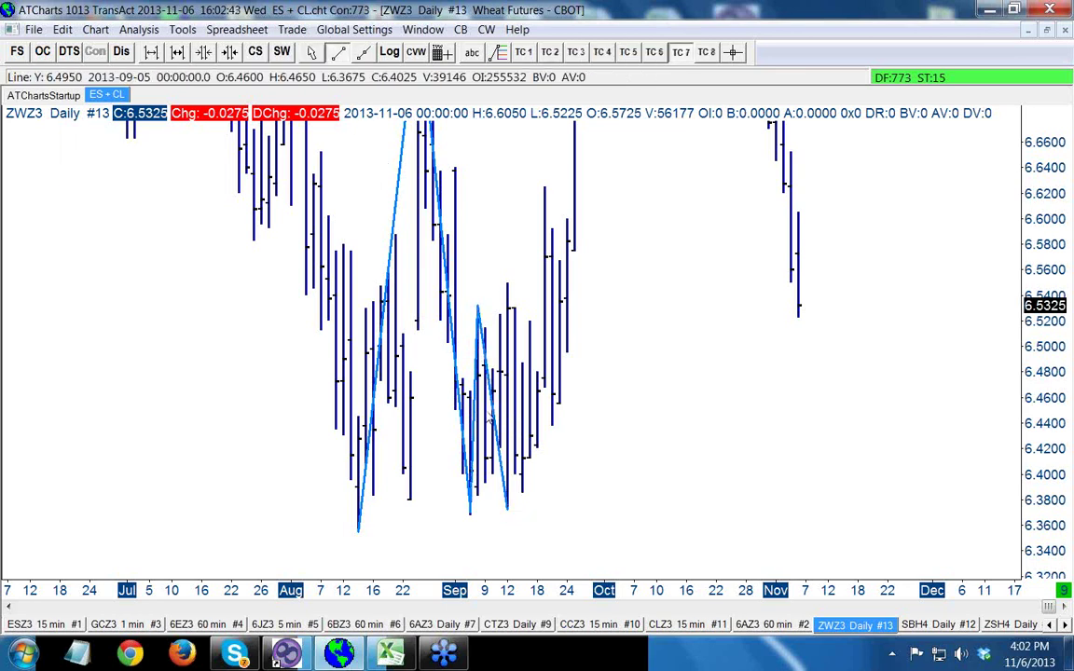
pyautogui.moveTo(509, 506)
pyautogui.mouseDown()
pyautogui.moveTo(522, 442)
pyautogui.moveTo(498, 315)
pyautogui.moveTo(507, 285)
pyautogui.moveTo(522, 491)
pyautogui.mouseUp()
pyautogui.click(338, 53)
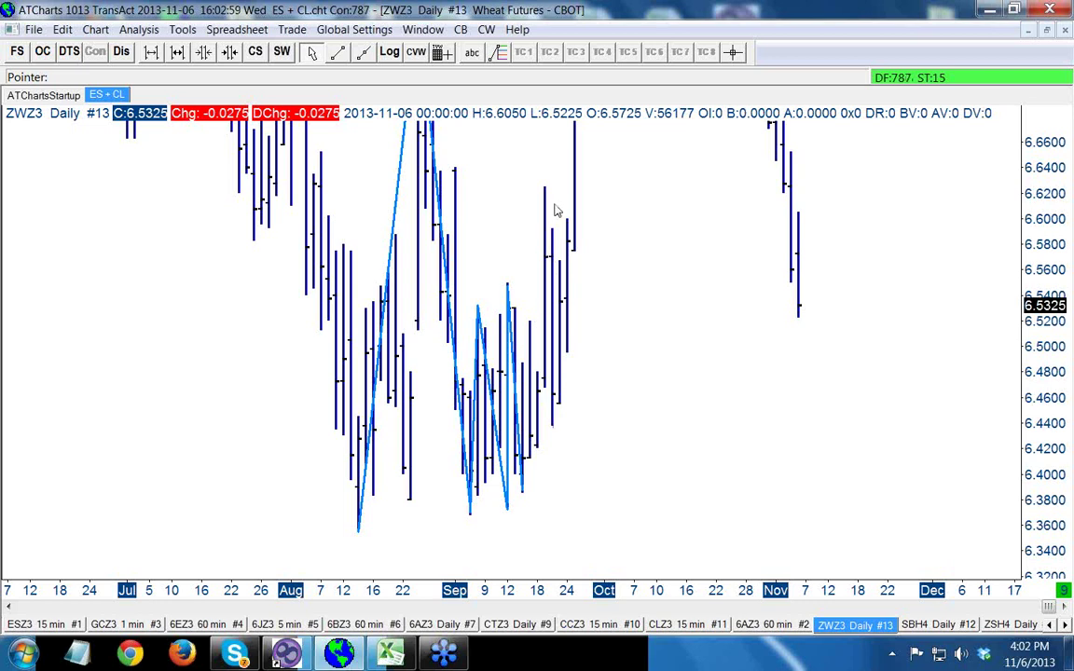
# Draw a long rising line from the mid-September lows to about 6.95 at October 17
pyautogui.moveTo(1064, 244); pyautogui.dragTo(1060, 163)
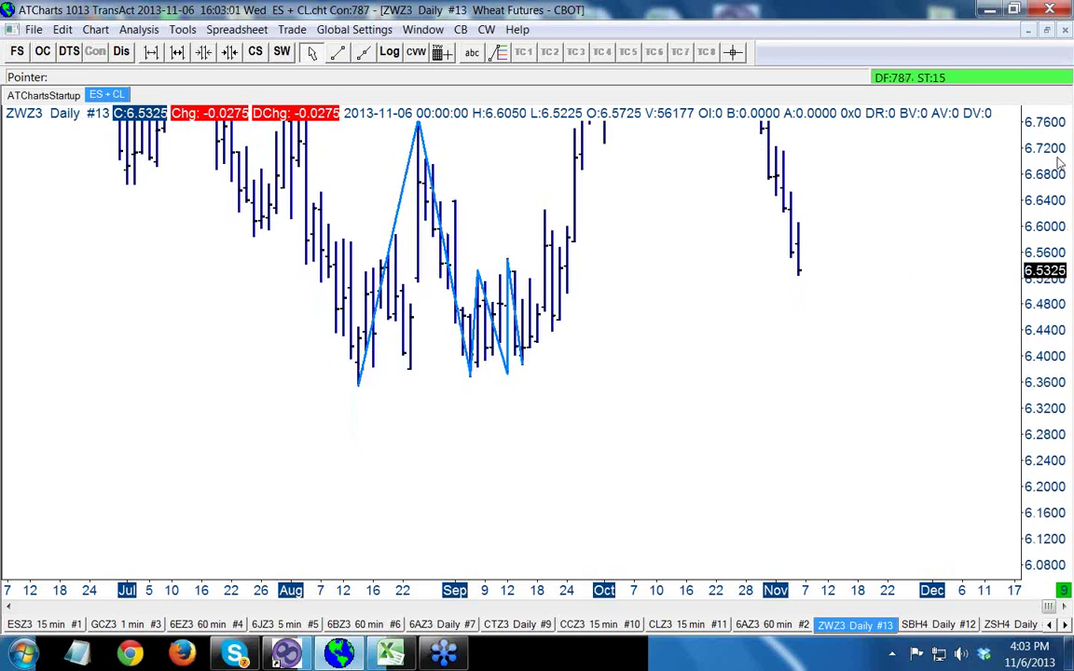
pyautogui.moveTo(951, 138); pyautogui.dragTo(934, 279)
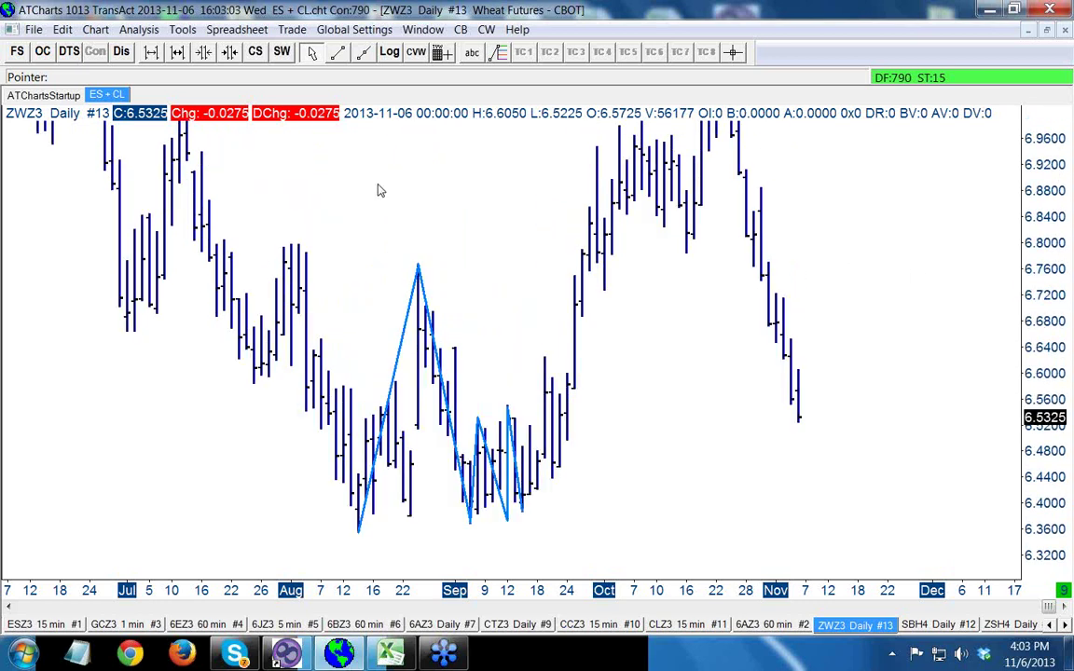
pyautogui.click(338, 53)
pyautogui.moveTo(524, 500); pyautogui.dragTo(526, 206)
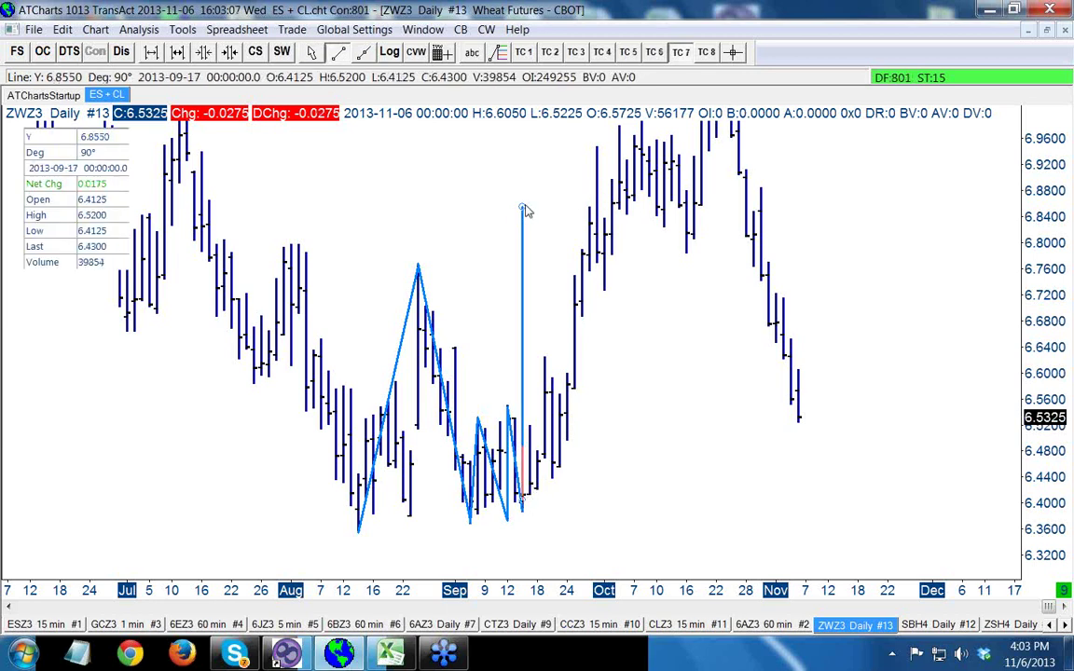
pyautogui.press('Delete')
pyautogui.moveTo(514, 485)
pyautogui.mouseDown()
pyautogui.moveTo(567, 350)
pyautogui.moveTo(680, 151)
pyautogui.moveTo(695, 146)
pyautogui.mouseUp()
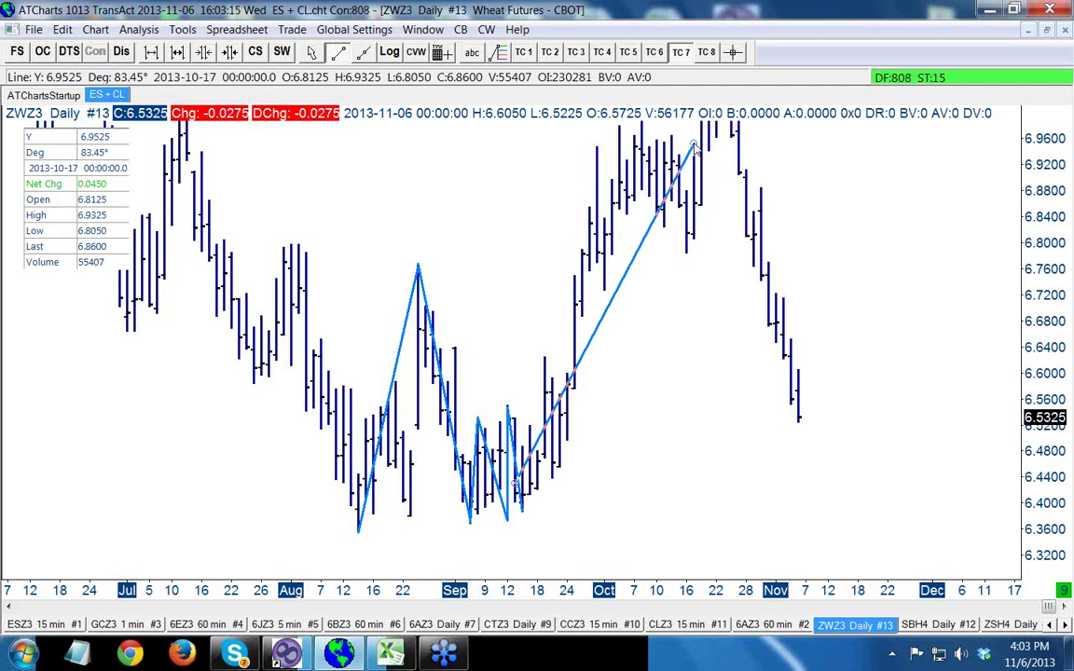
pyautogui.moveTo(694, 148); pyautogui.dragTo(695, 148)
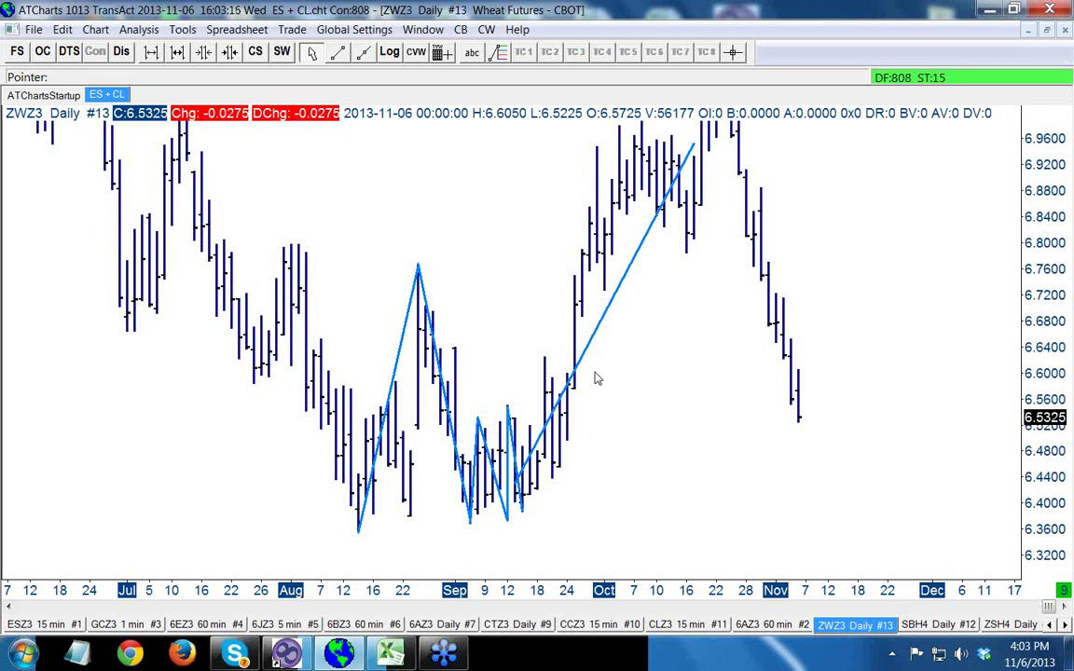
# Try to stretch the long rising line's upper end to the October 21 high at 7.1125
pyautogui.moveTo(1048, 264); pyautogui.dragTo(1048, 314)
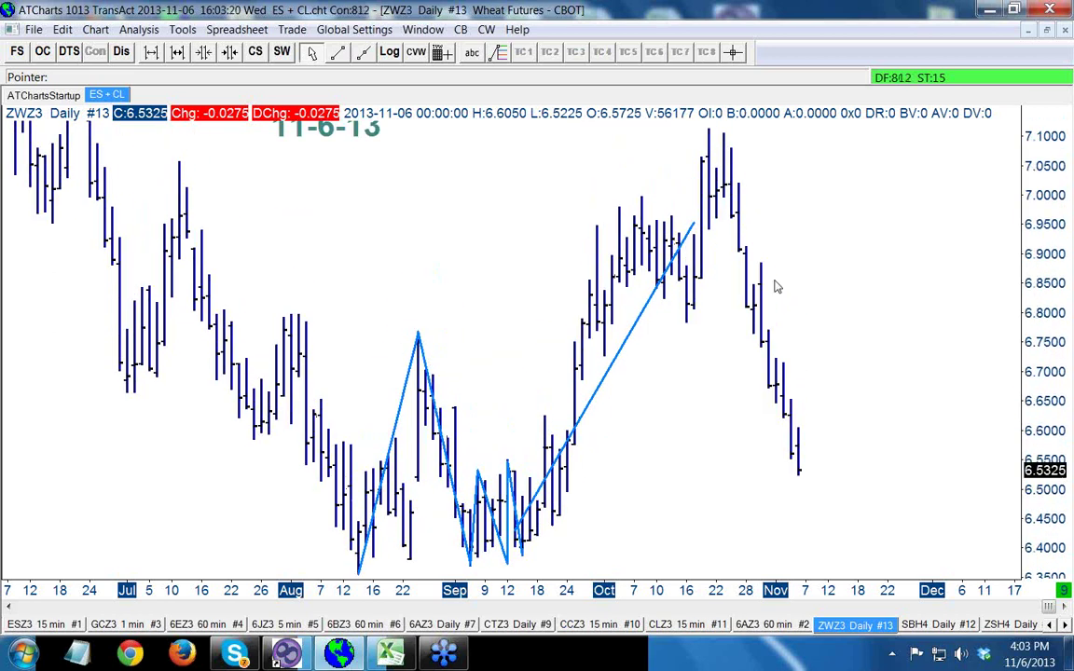
pyautogui.click(692, 226)
pyautogui.moveTo(694, 228); pyautogui.dragTo(711, 126)
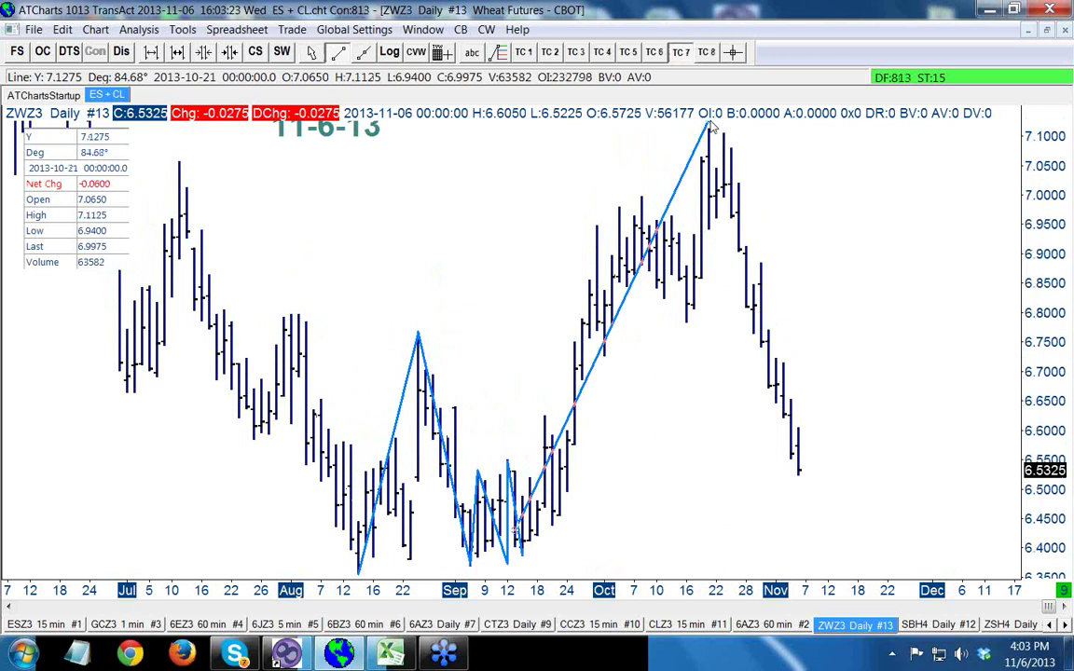
pyautogui.moveTo(711, 126); pyautogui.dragTo(708, 136)
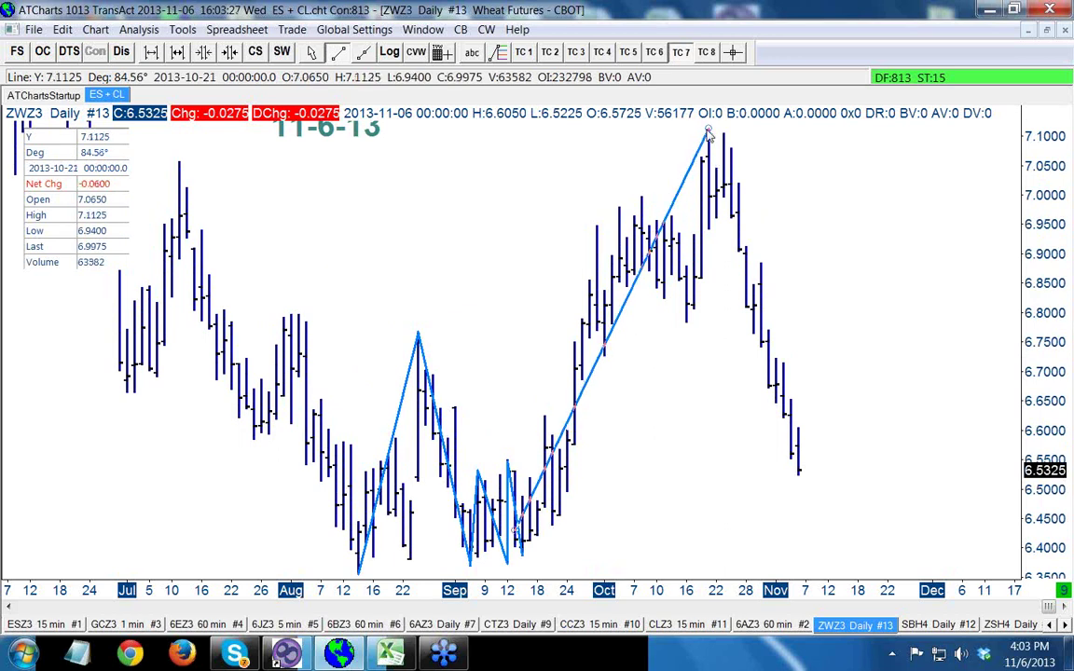
pyautogui.press('Escape')
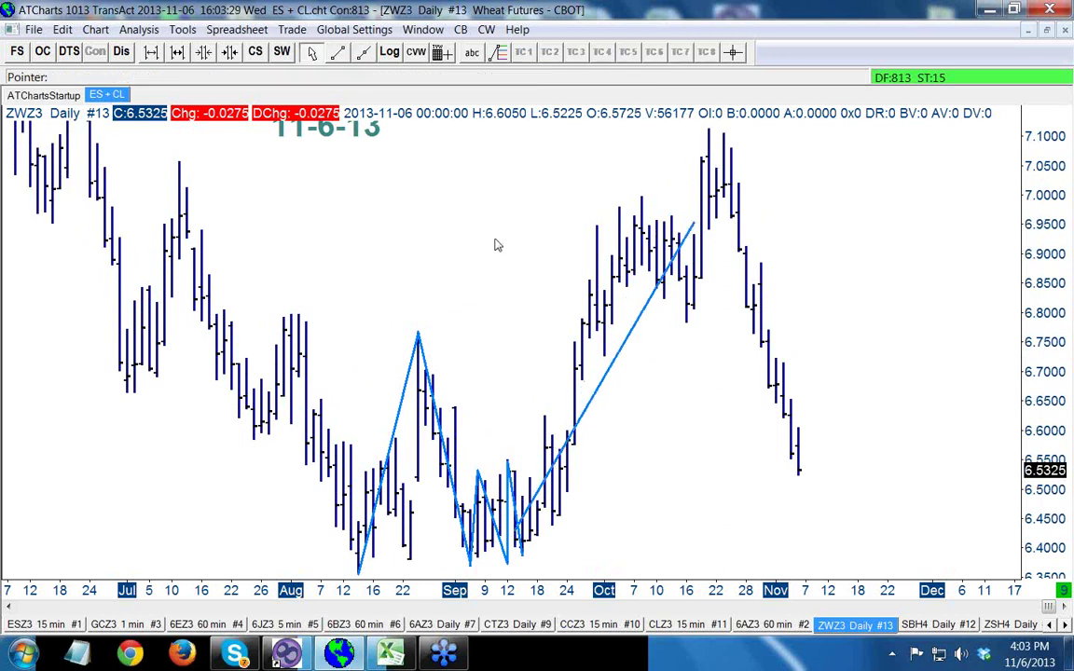
pyautogui.click(339, 54)
pyautogui.moveTo(649, 154); pyautogui.dragTo(820, 303)
pyautogui.press('Escape')
# Erase all the blue swing lines drawn across the August to October bars
pyautogui.moveTo(1049, 263); pyautogui.dragTo(1057, 219)
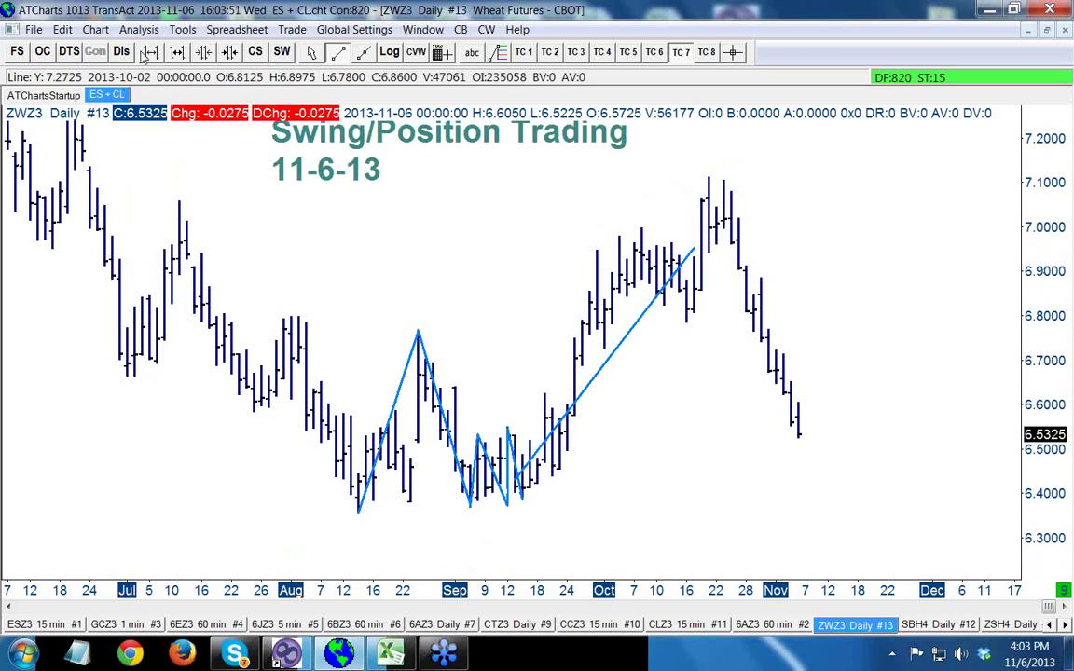
pyautogui.click(181, 29)
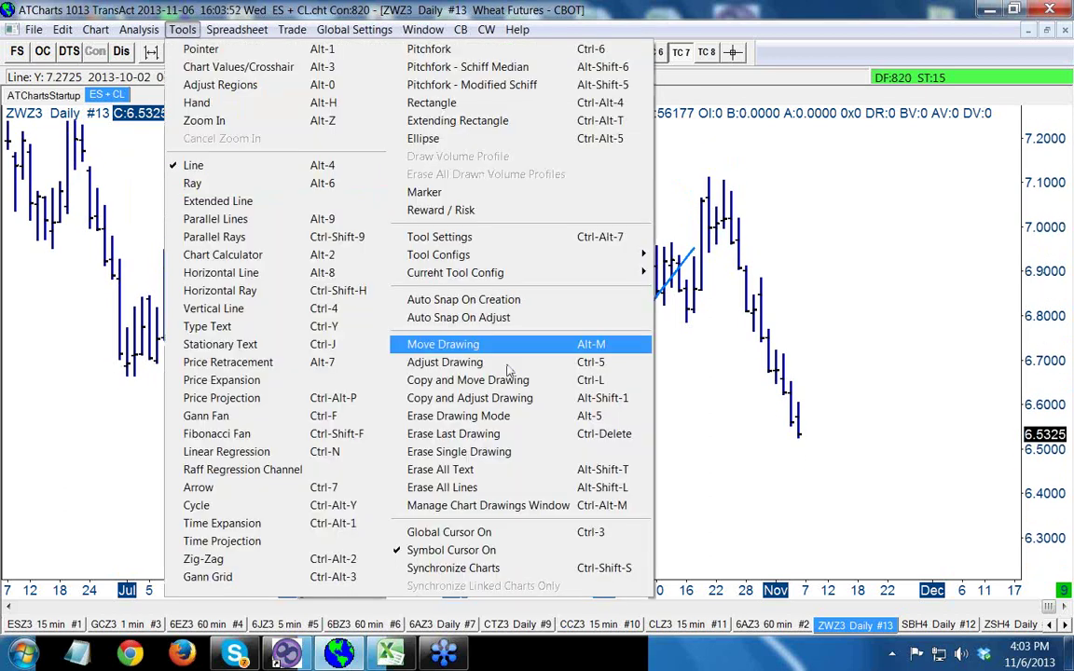
pyautogui.click(482, 492)
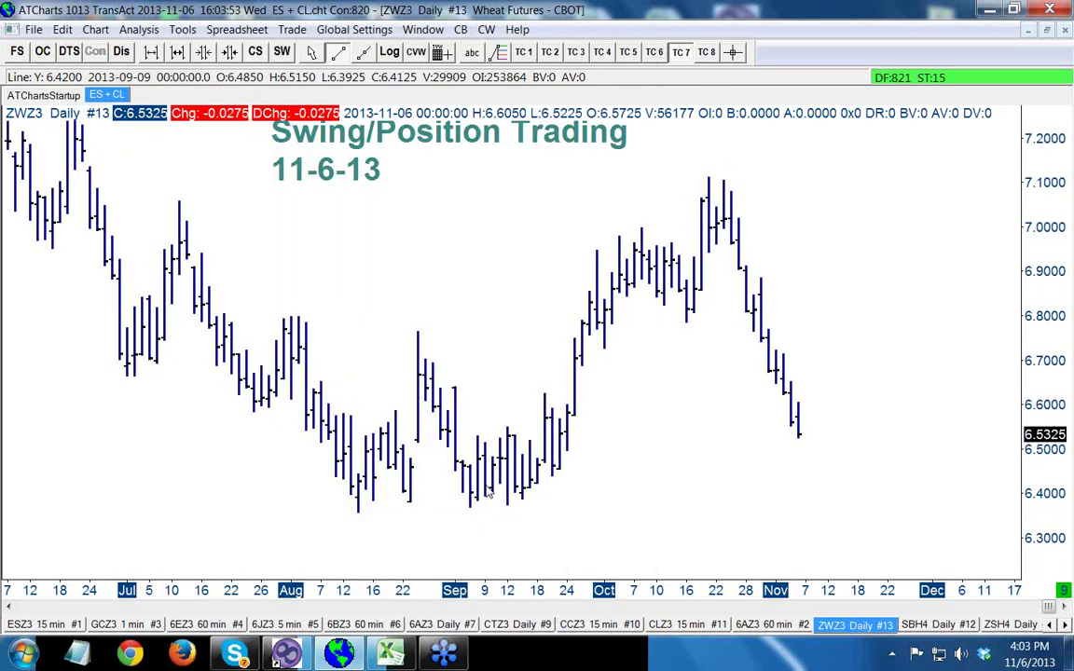
pyautogui.click(364, 185)
pyautogui.click(373, 176)
pyautogui.rightClick(373, 171)
pyautogui.click(370, 164)
pyautogui.rightClick(373, 161)
pyautogui.click(439, 170)
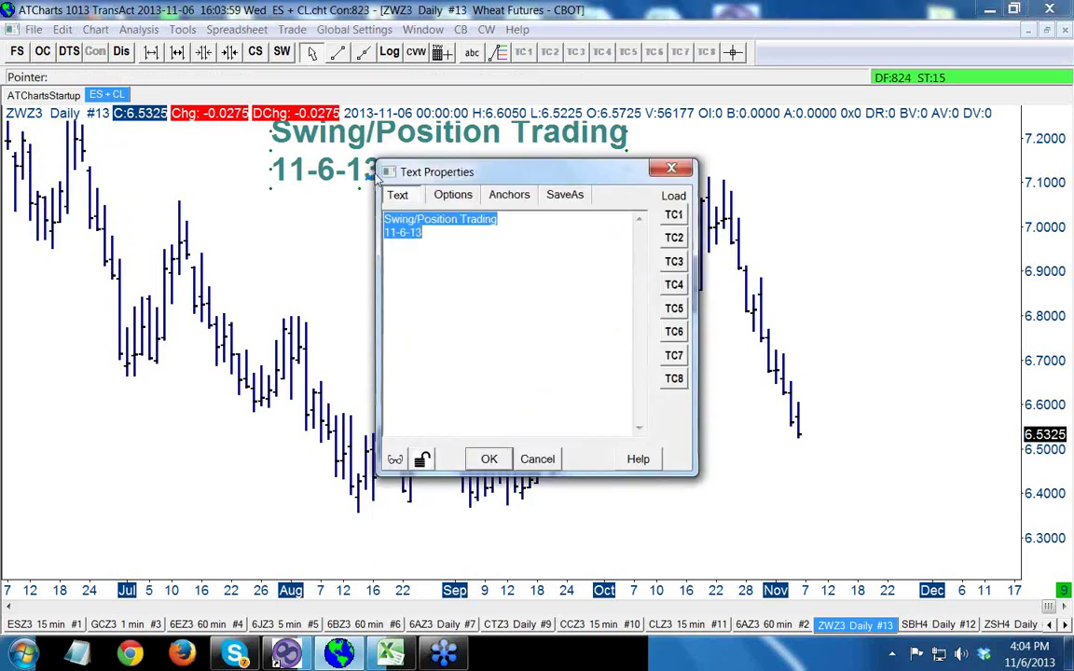
pyautogui.click(535, 462)
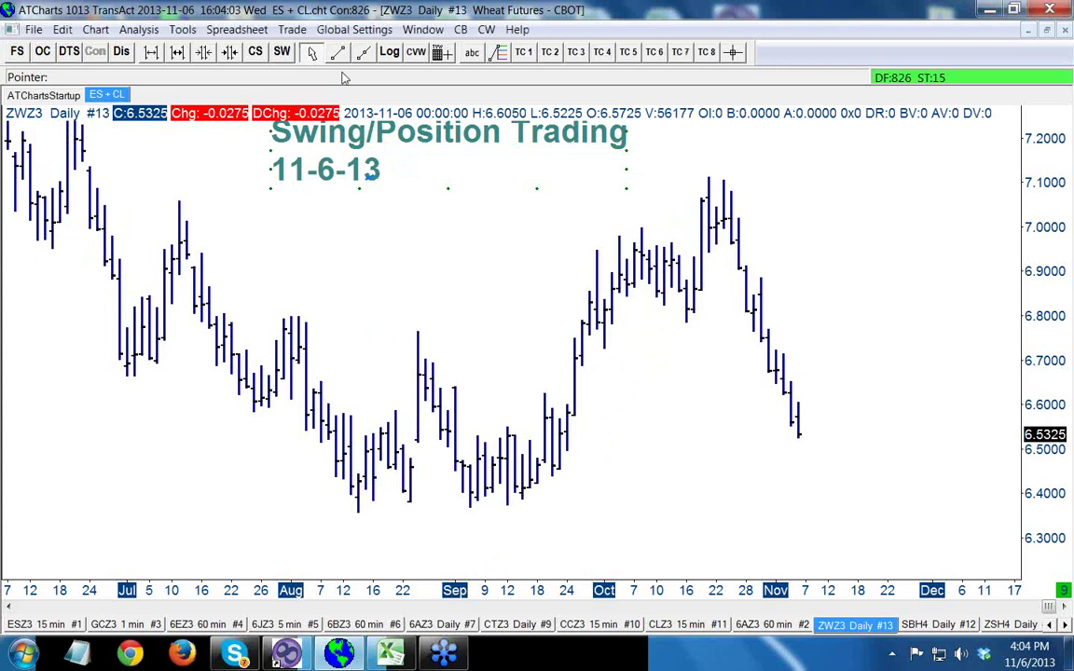
# Draw price retracements over the decline from the late-August high to the early-September low and over the two smaller September pullbacks
pyautogui.click(499, 53)
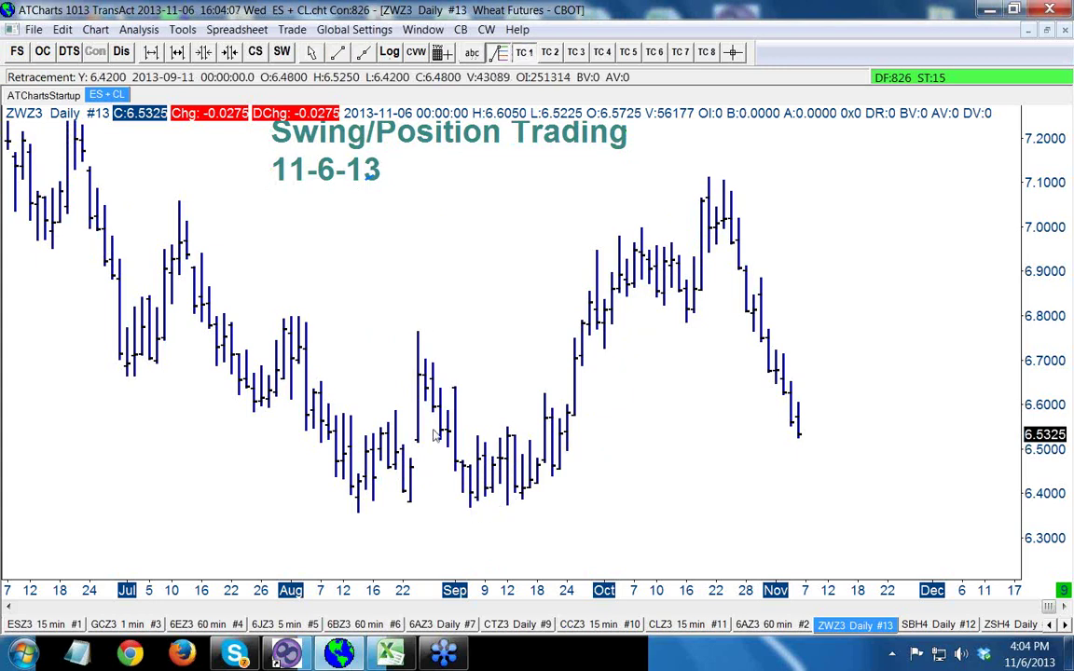
pyautogui.moveTo(418, 334); pyautogui.dragTo(471, 509)
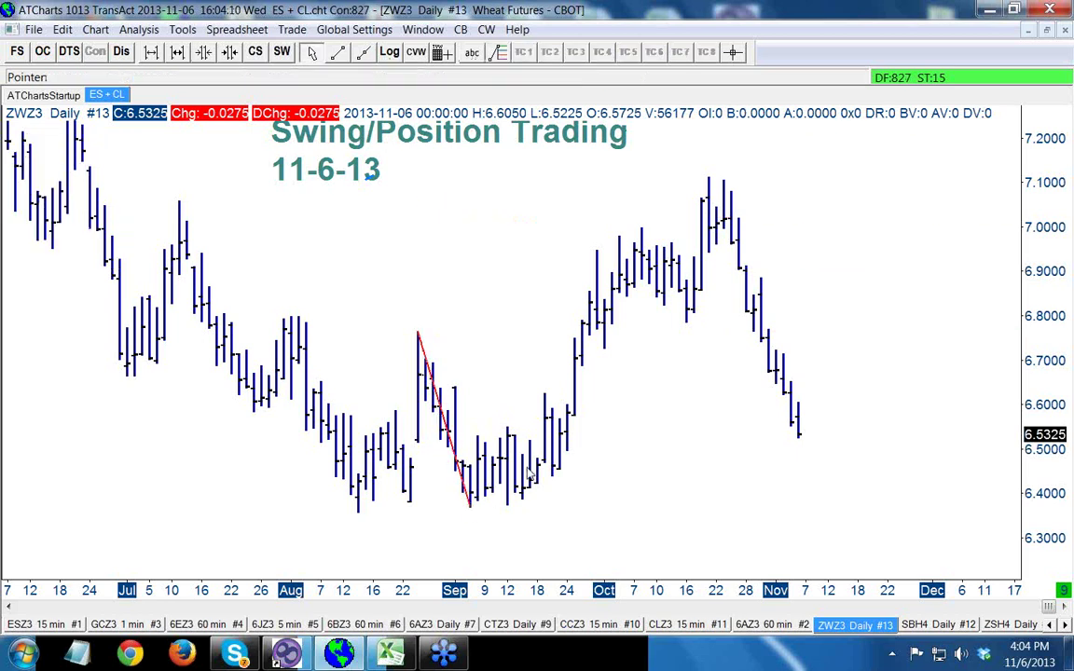
pyautogui.click(499, 52)
pyautogui.moveTo(477, 437); pyautogui.dragTo(486, 500)
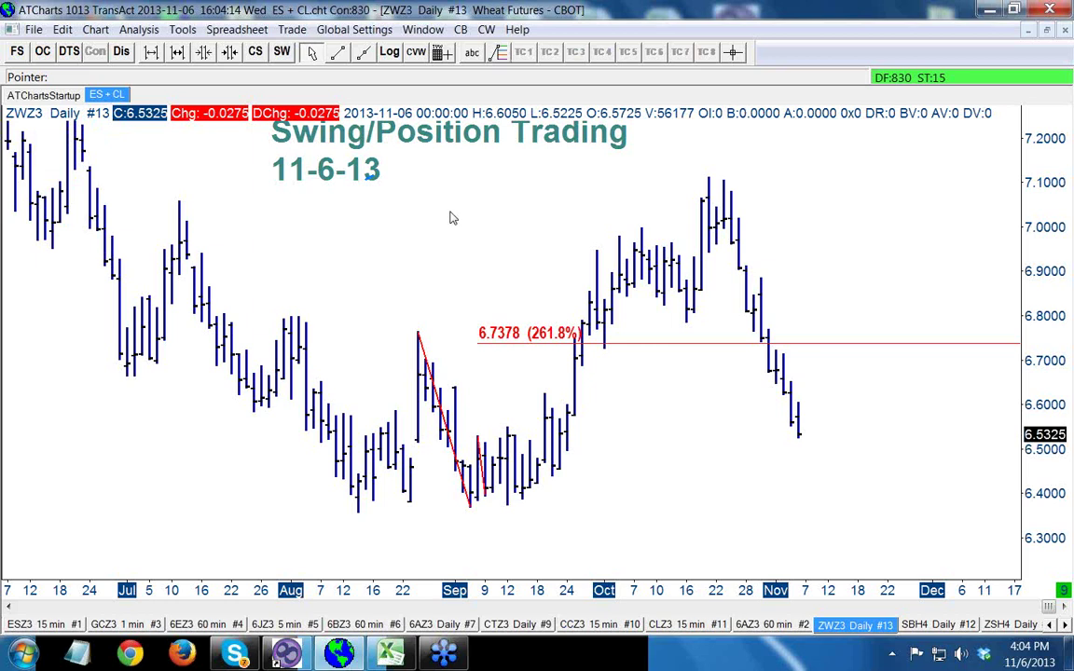
pyautogui.click(499, 52)
pyautogui.moveTo(508, 432); pyautogui.dragTo(520, 502)
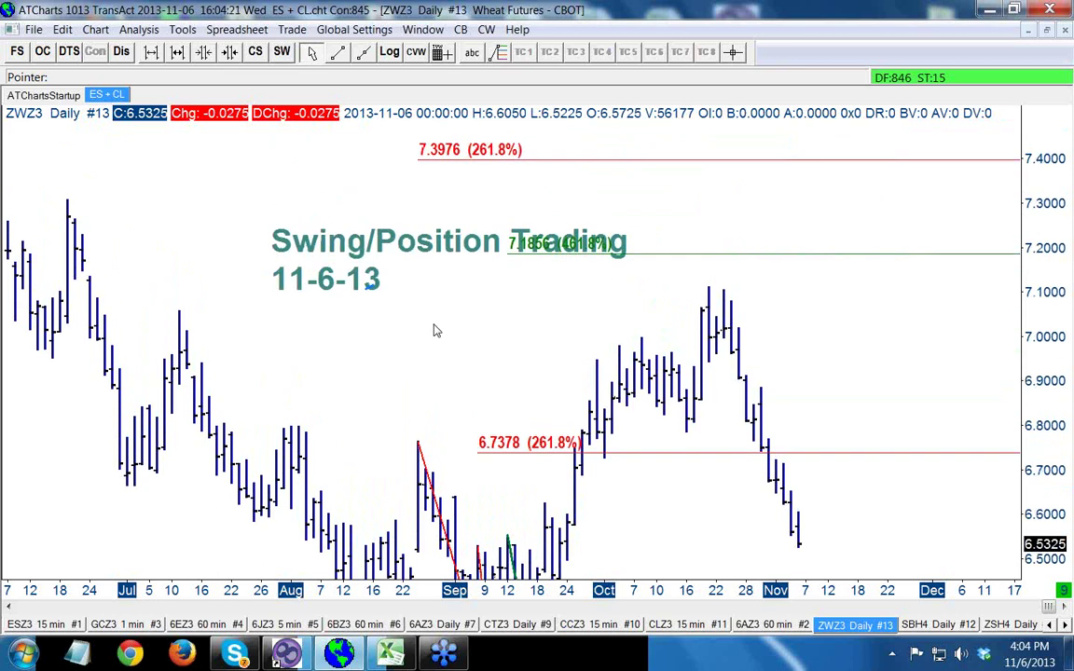
# Erase the "Swing/Position Trading 11-6-13" text from the chart
pyautogui.rightClick(391, 258)
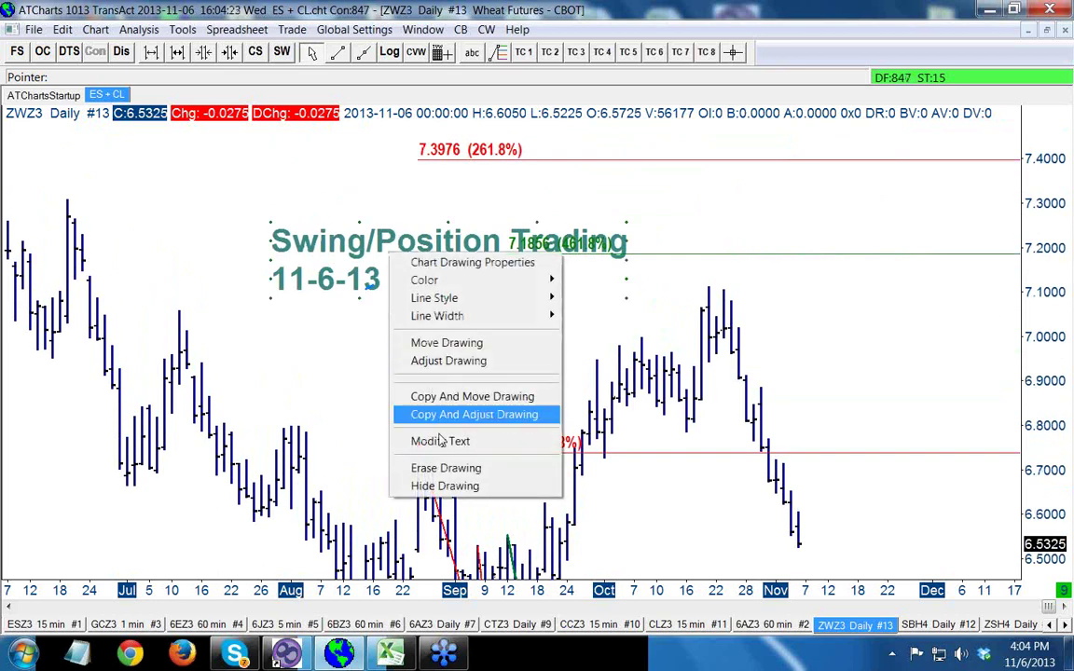
pyautogui.click(429, 466)
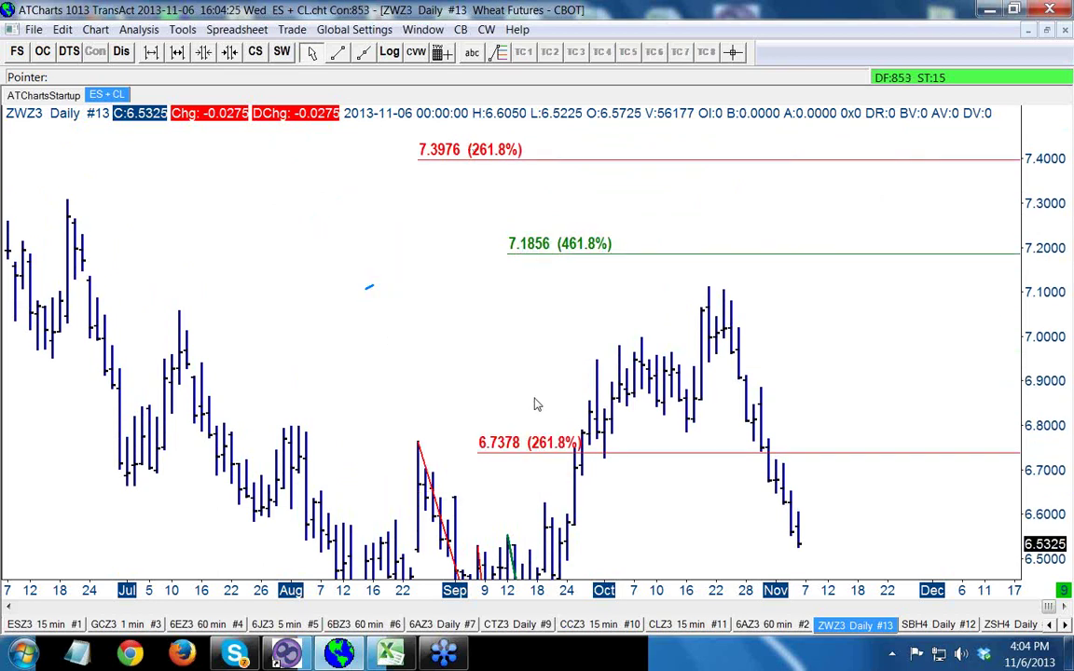
pyautogui.moveTo(1054, 325); pyautogui.dragTo(1043, 240)
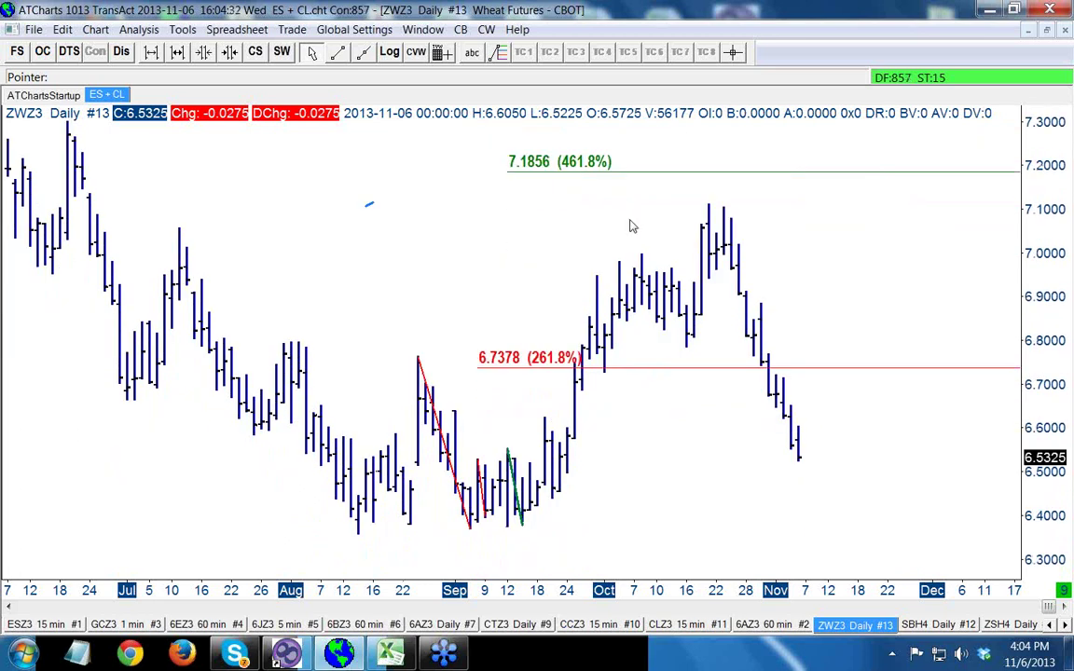
# Show the 461.8% level instead of the 261.8% level on the small red early-September retracement
pyautogui.click(483, 484)
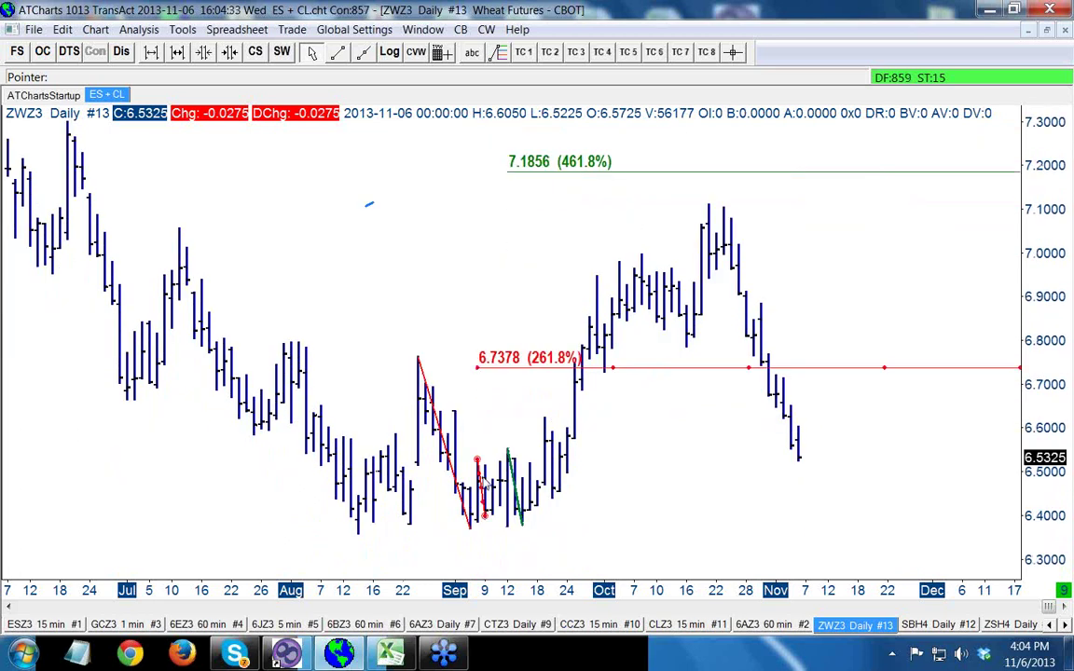
pyautogui.rightClick(483, 481)
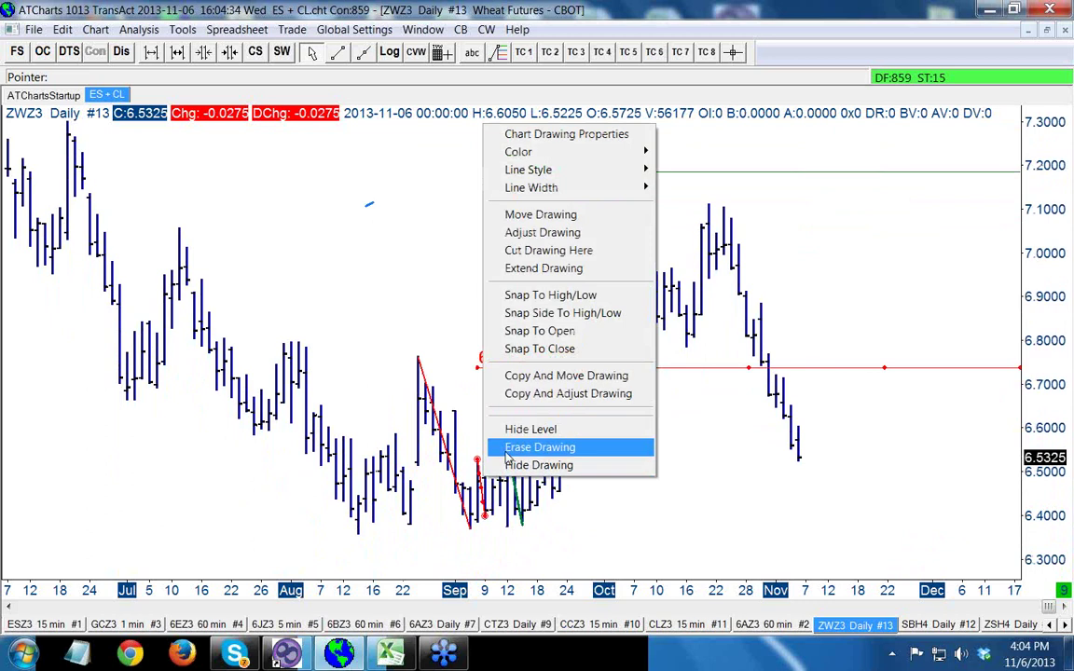
pyautogui.click(545, 136)
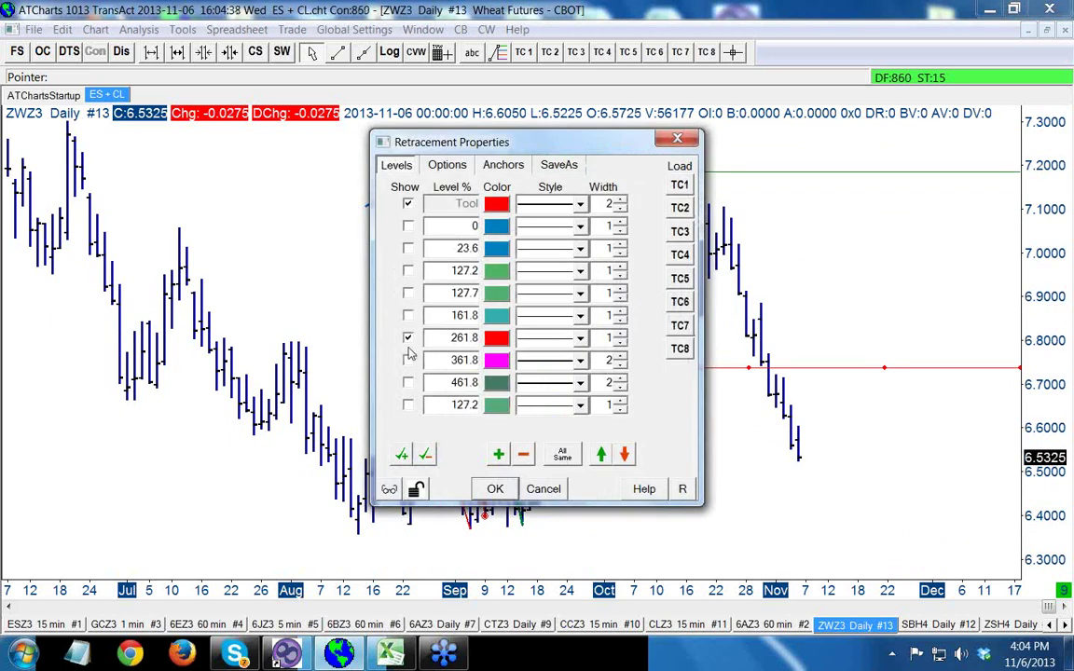
pyautogui.click(407, 382)
pyautogui.click(408, 338)
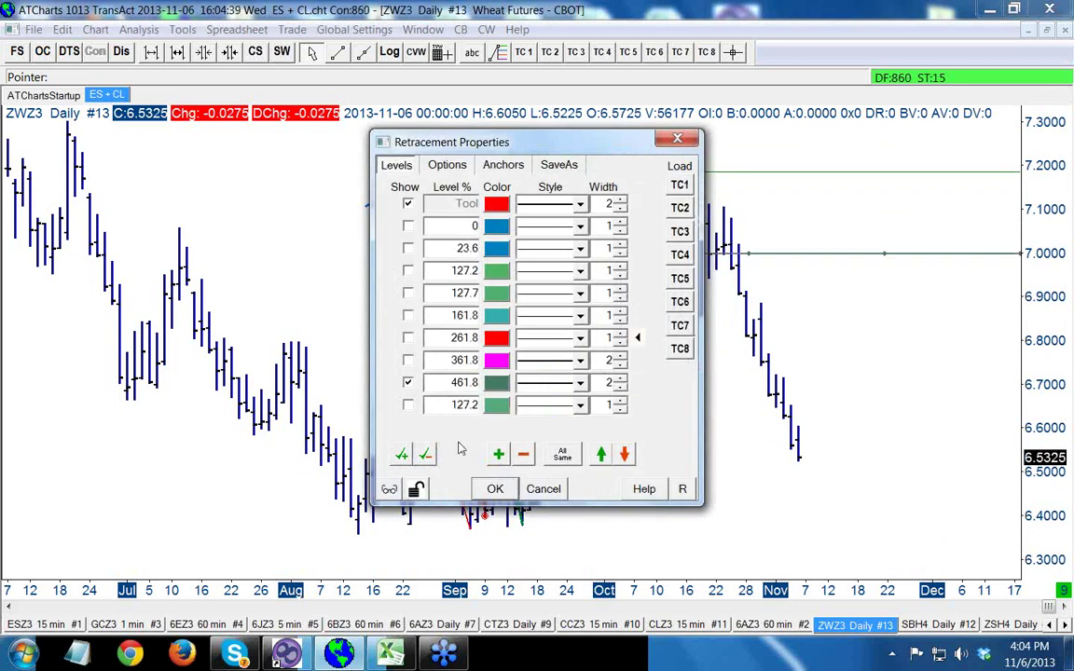
pyautogui.click(495, 488)
pyautogui.moveTo(1046, 362); pyautogui.dragTo(1049, 445)
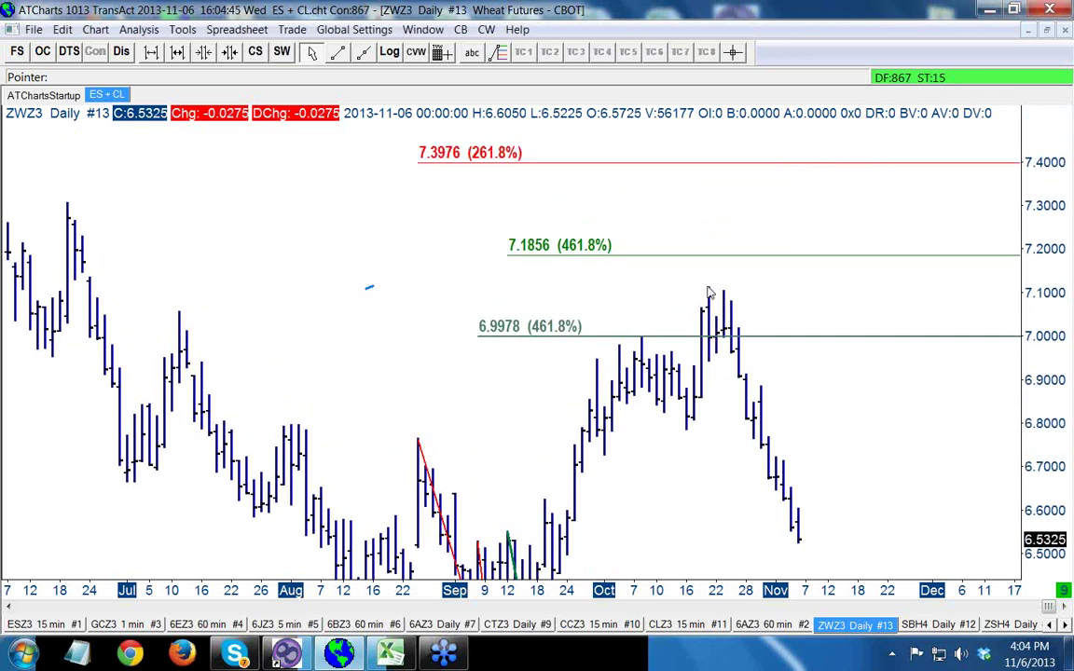
# Draw a price retracement with the 461.8% level over the pullback from the September 19 high to the following day's low
pyautogui.moveTo(1042, 281); pyautogui.dragTo(1034, 210)
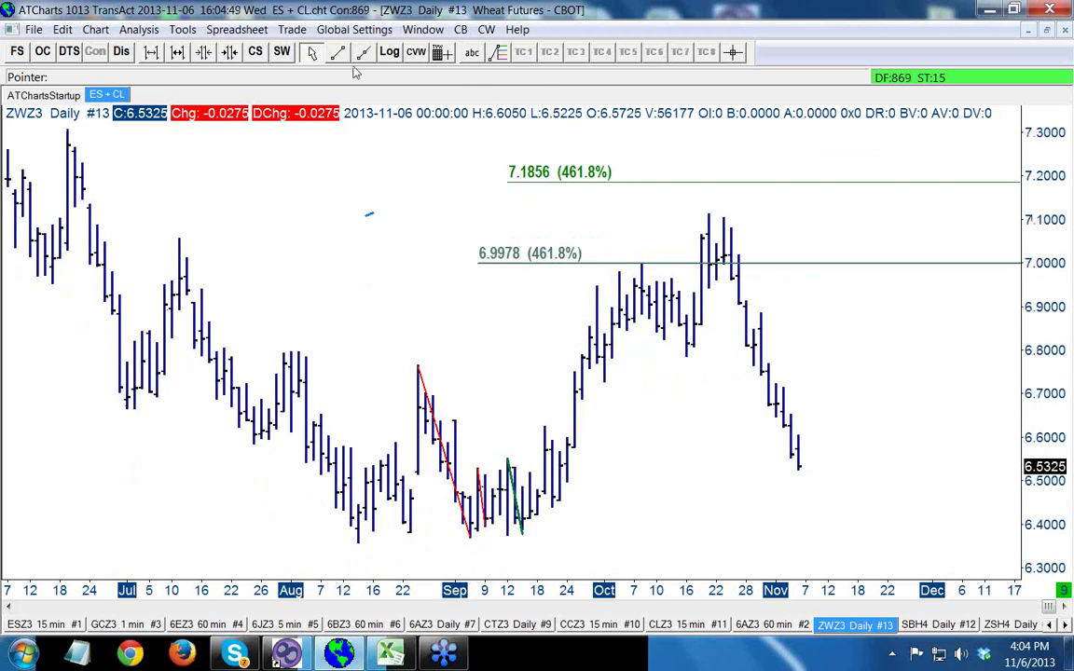
pyautogui.click(502, 53)
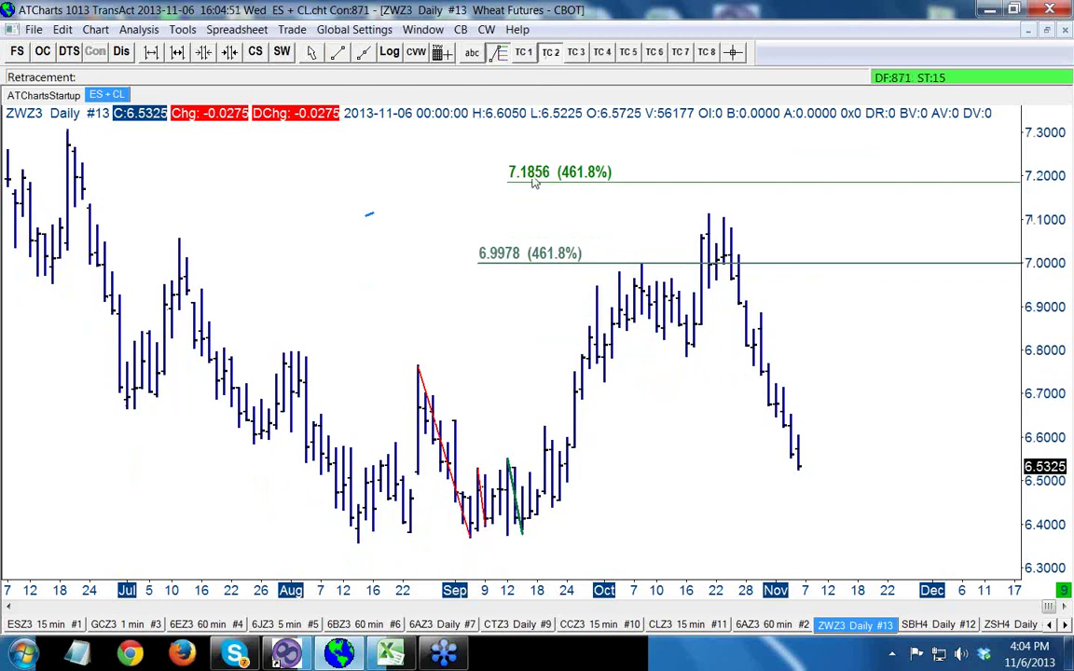
pyautogui.moveTo(544, 426); pyautogui.dragTo(553, 509)
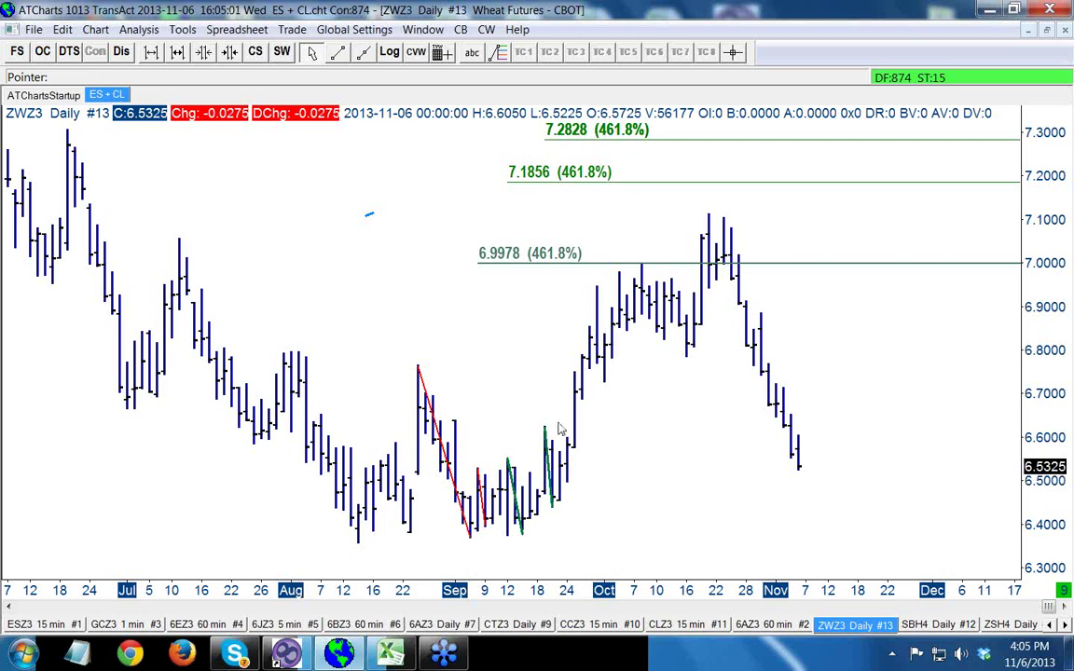
pyautogui.moveTo(1057, 309); pyautogui.dragTo(1046, 419)
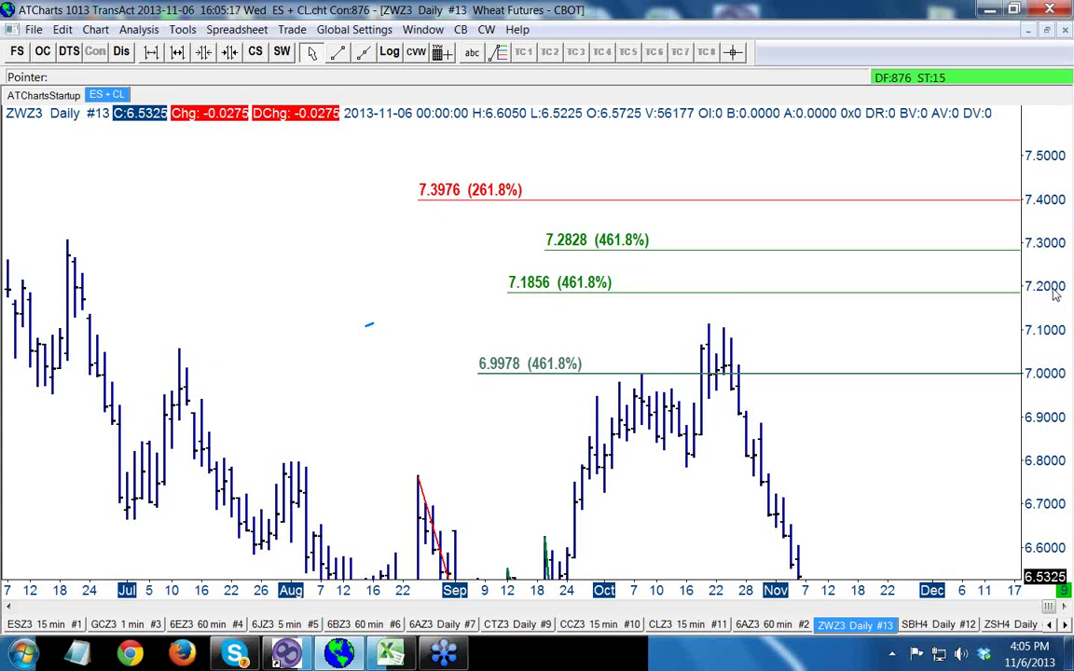
pyautogui.moveTo(1055, 295); pyautogui.dragTo(961, 168)
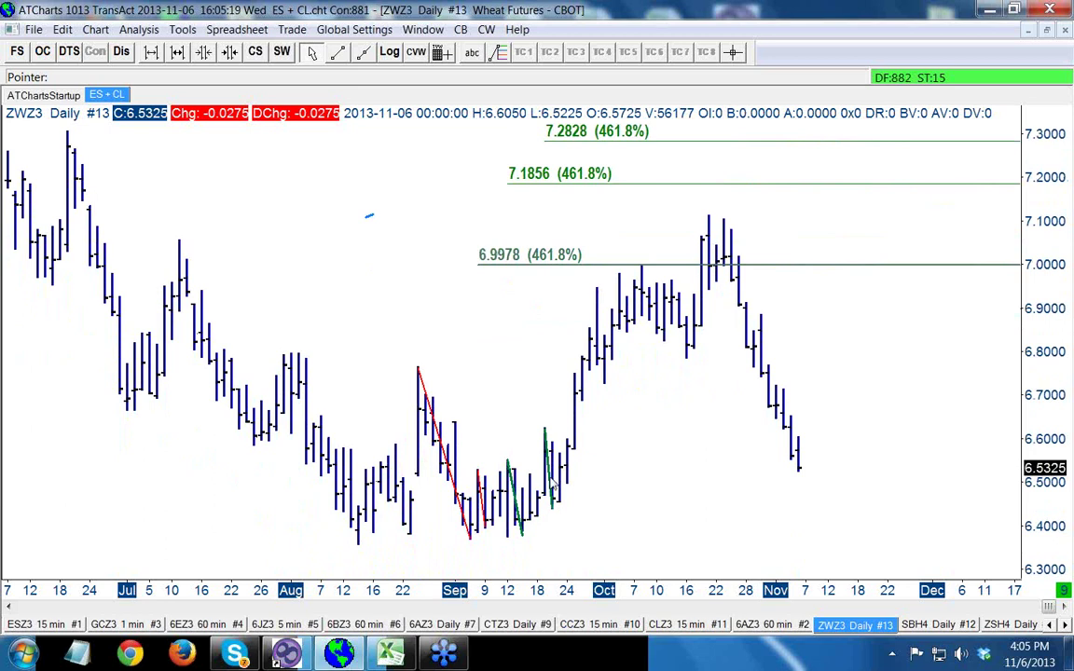
# Show only the 261.8% level on the small red early-September retracement, hiding its 461.8% level
pyautogui.rightClick(481, 500)
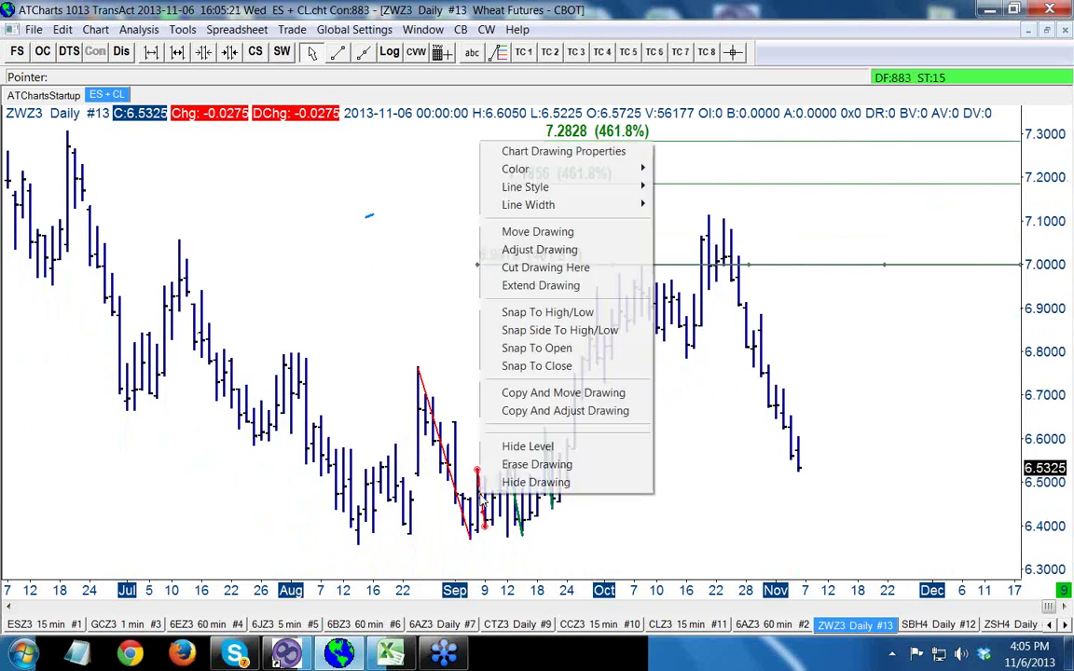
pyautogui.click(563, 151)
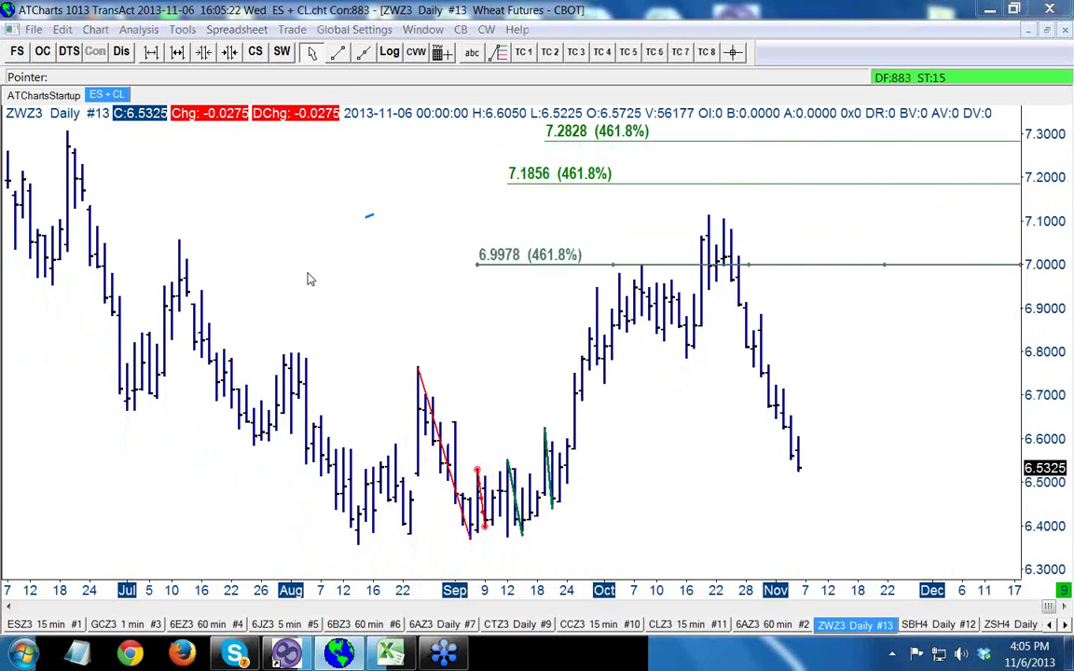
pyautogui.click(407, 338)
pyautogui.click(408, 382)
pyautogui.click(495, 489)
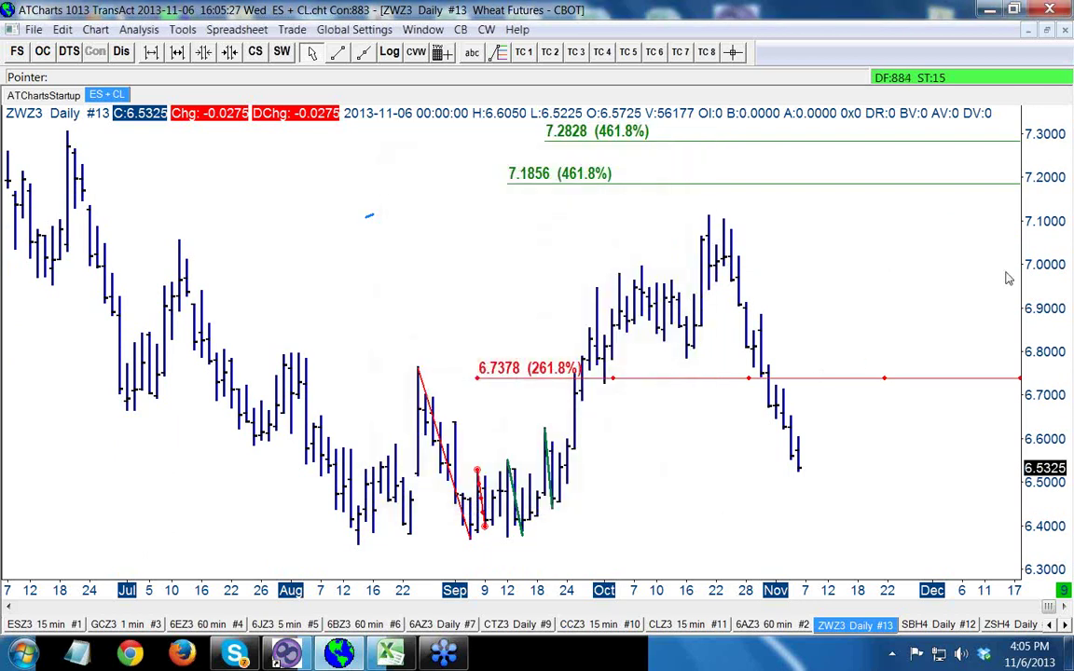
pyautogui.moveTo(941, 248); pyautogui.dragTo(621, 353)
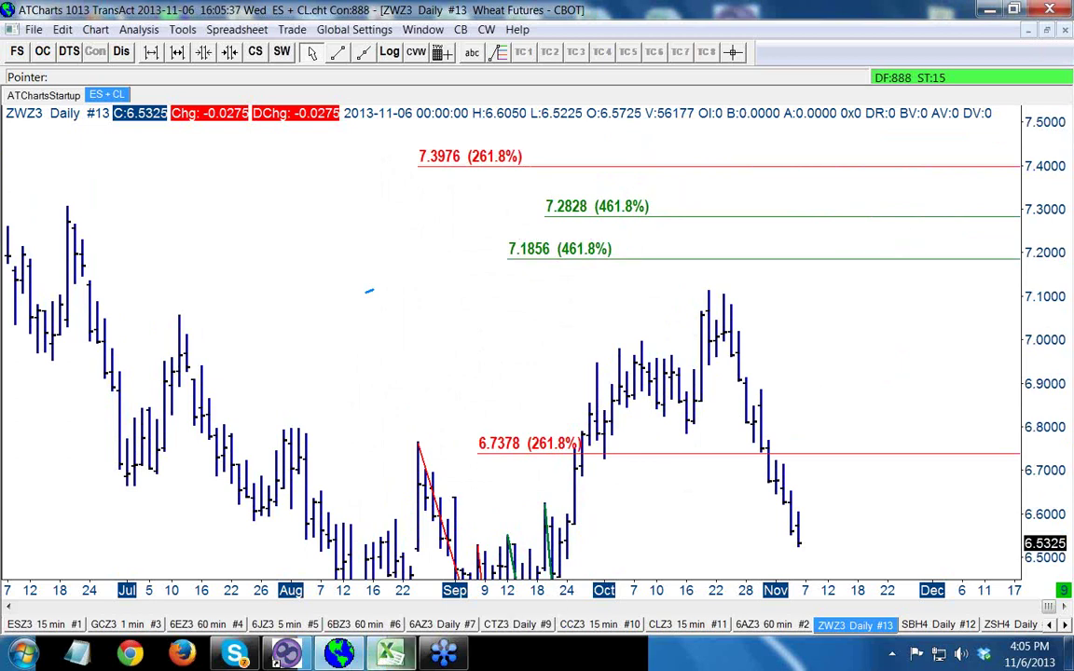
# Switch to the averages workbook in Excel, enter 7.3976 in cell A1 and clear cell A2
pyautogui.click(387, 657)
pyautogui.click(96, 244)
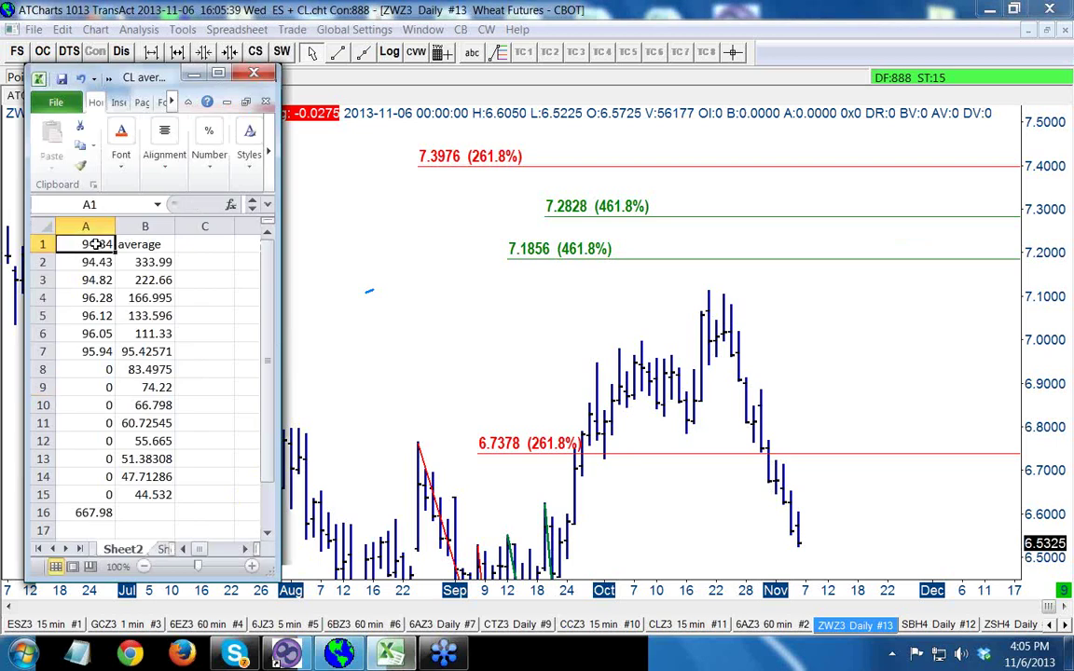
pyautogui.write('7')
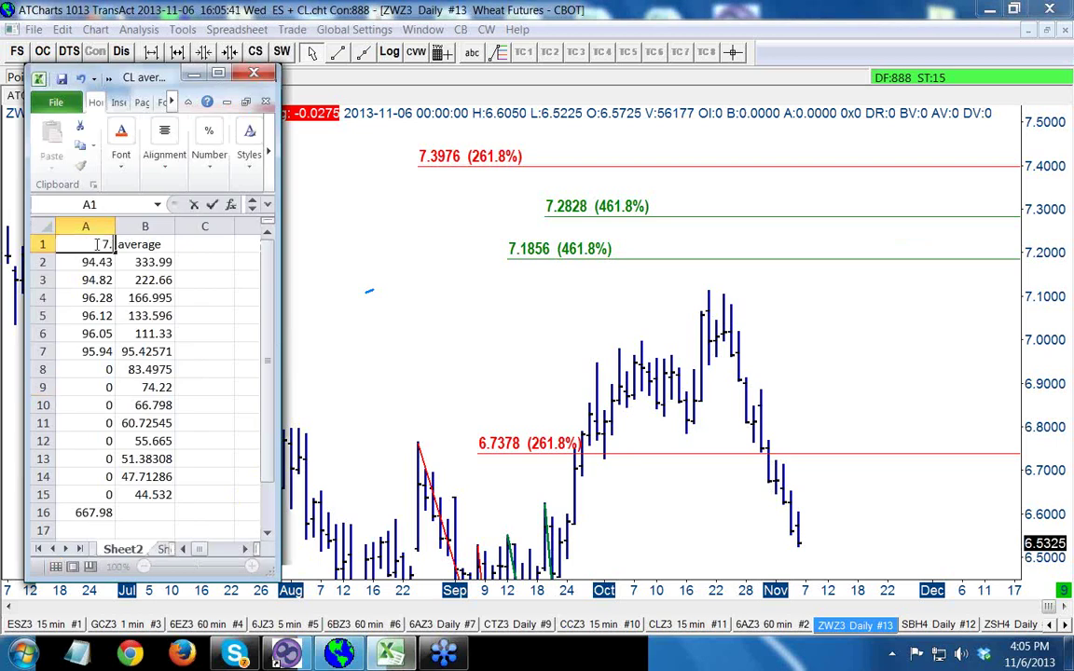
pyautogui.write('.3976')
pyautogui.press('Return')
pyautogui.write('7')
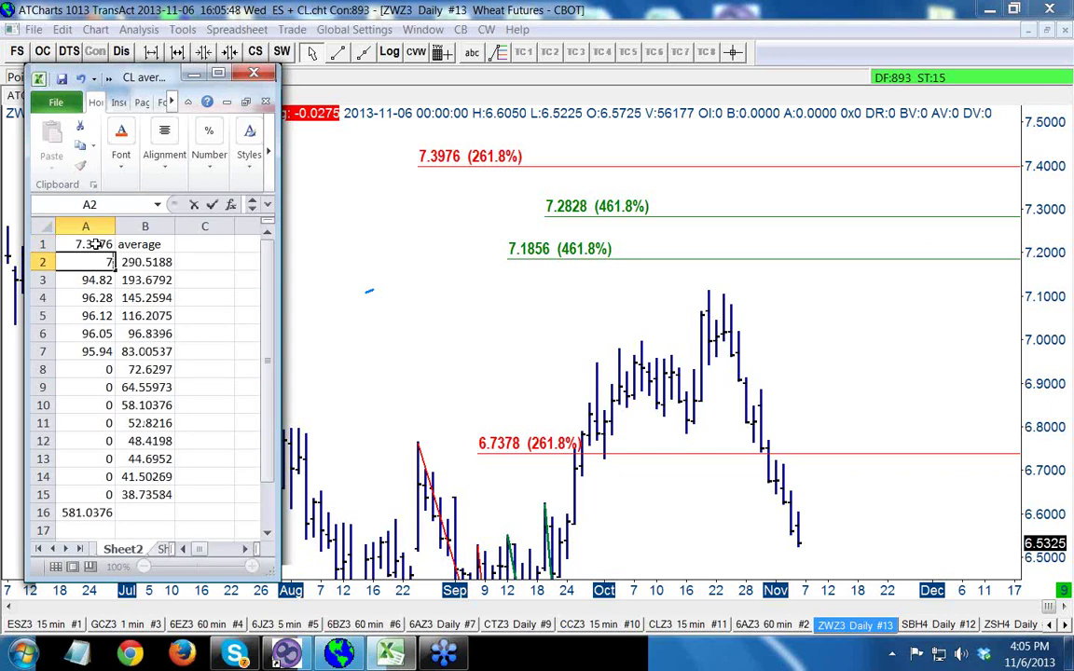
pyautogui.press('BackSpace')
pyautogui.press('Return')
pyautogui.press('Up')
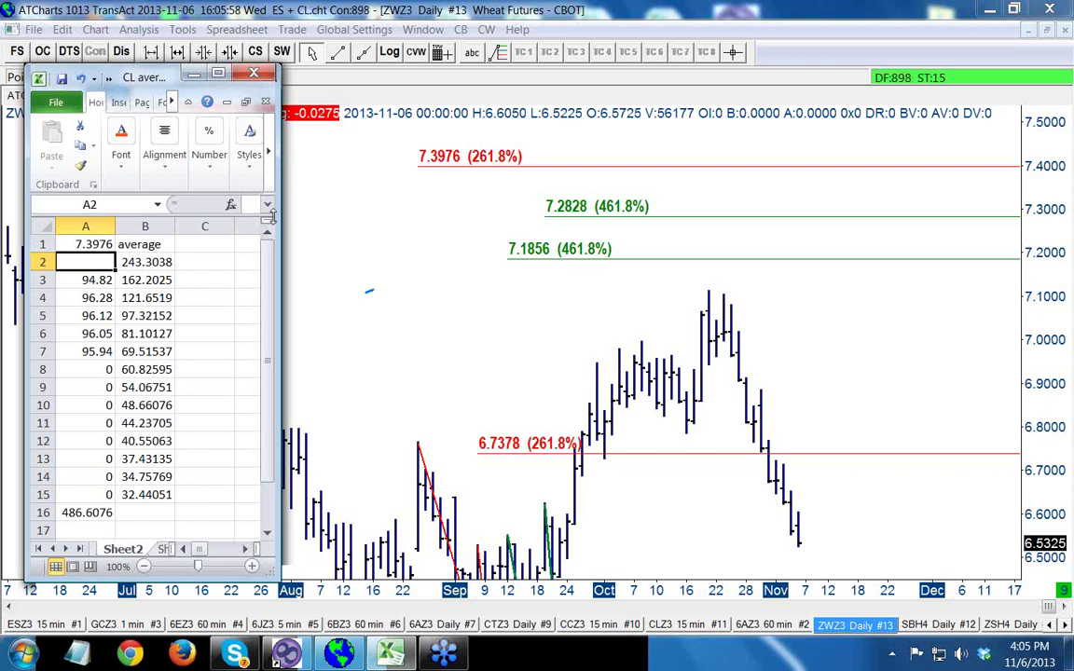
pyautogui.press('Down')
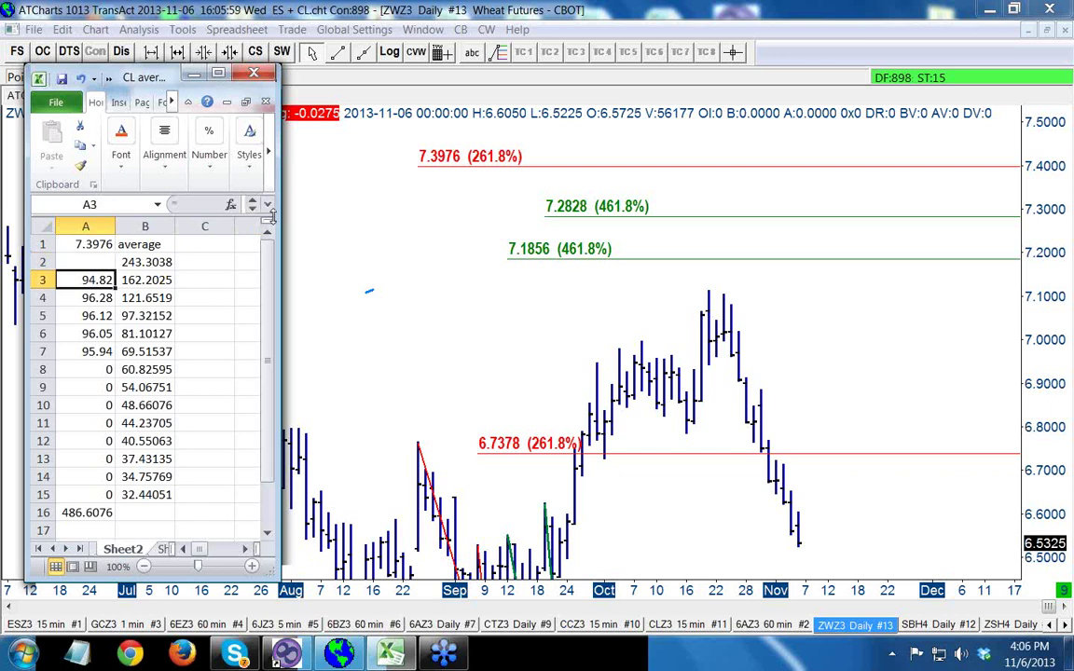
pyautogui.press('Down')
pyautogui.press('Down')
pyautogui.press('Down')
pyautogui.press('Down')
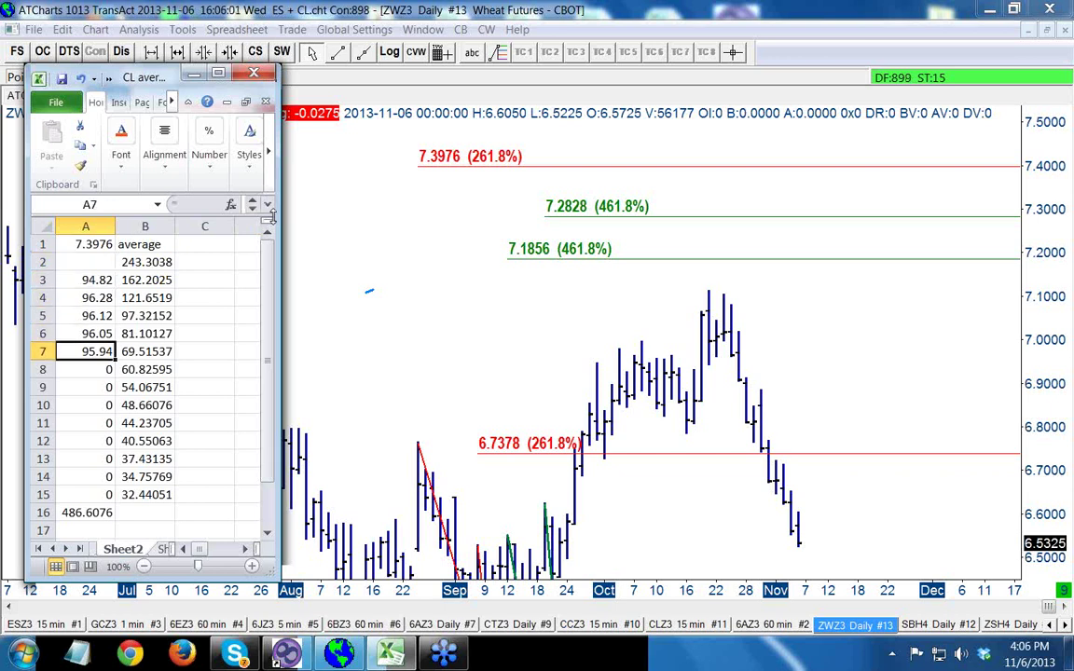
pyautogui.press('Down')
pyautogui.press('Down')
pyautogui.press('Down')
pyautogui.press('Up')
pyautogui.press('Up')
pyautogui.press('Up')
pyautogui.press('Up')
pyautogui.press('Up')
pyautogui.press('Up')
pyautogui.press('Up')
pyautogui.press('Down')
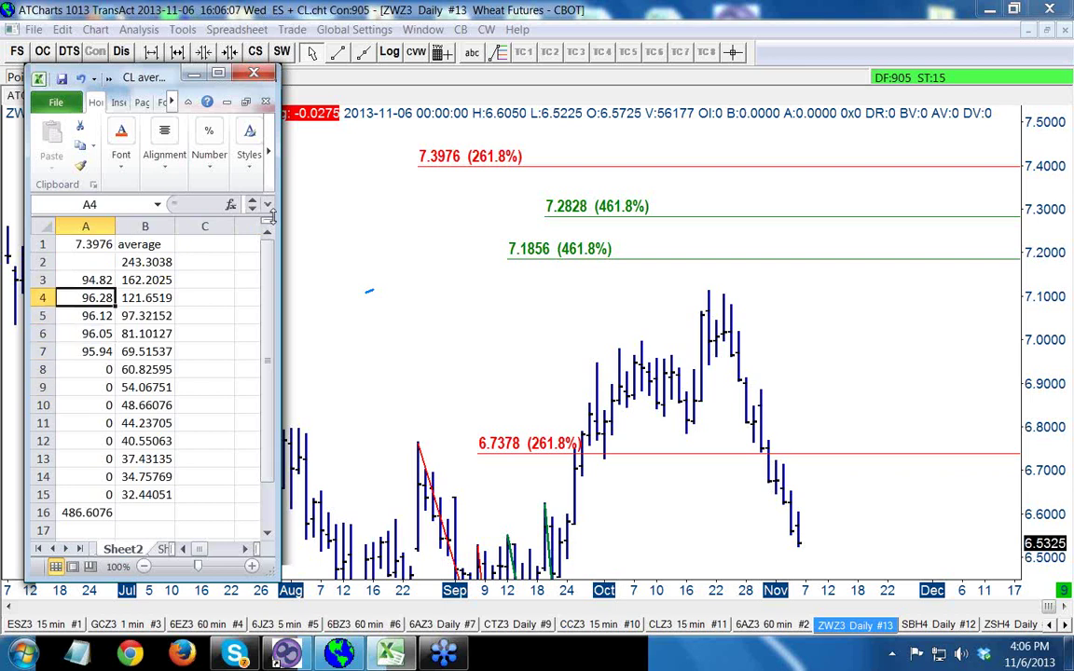
pyautogui.click(104, 244)
pyautogui.click(101, 262)
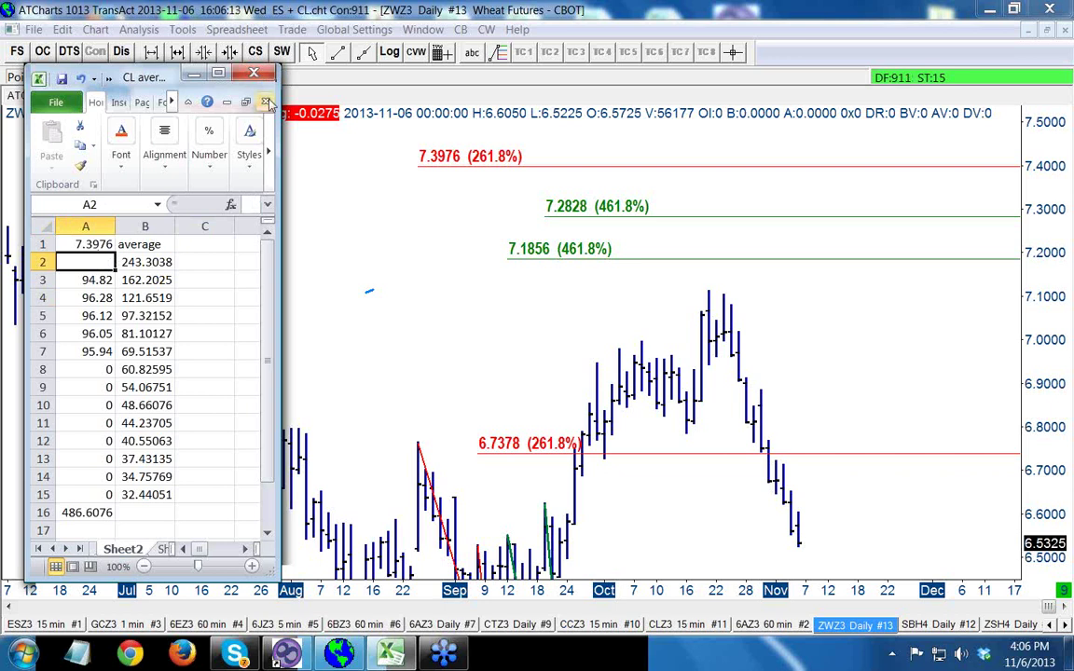
# Return to the wheat chart and draw connected swing lines along the bars from late September to the mid-October low
pyautogui.click(194, 74)
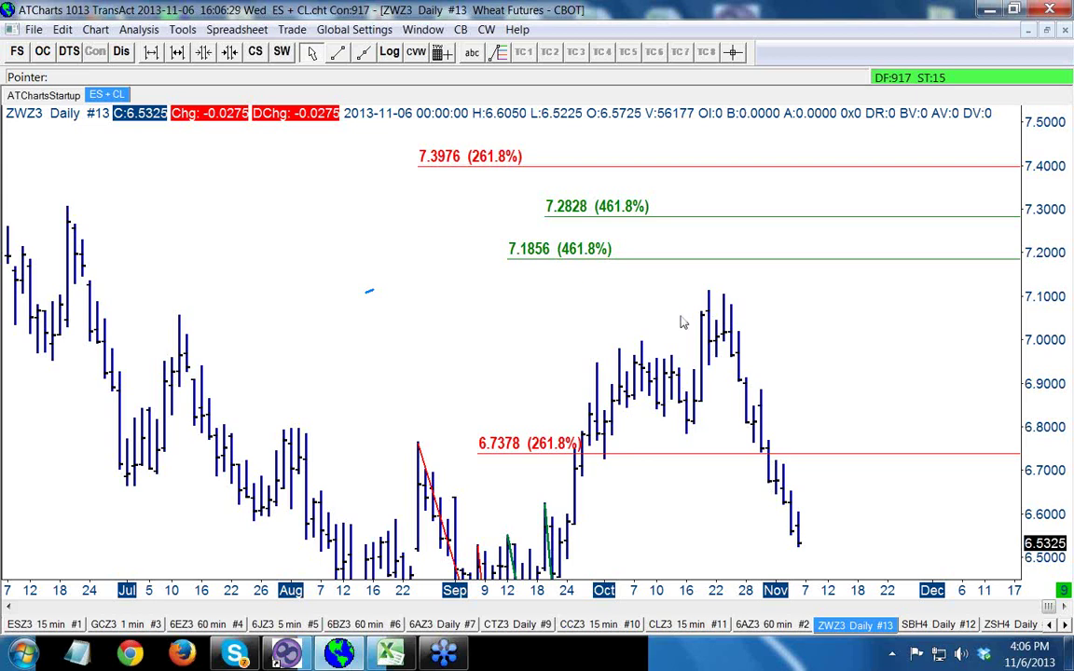
pyautogui.click(337, 52)
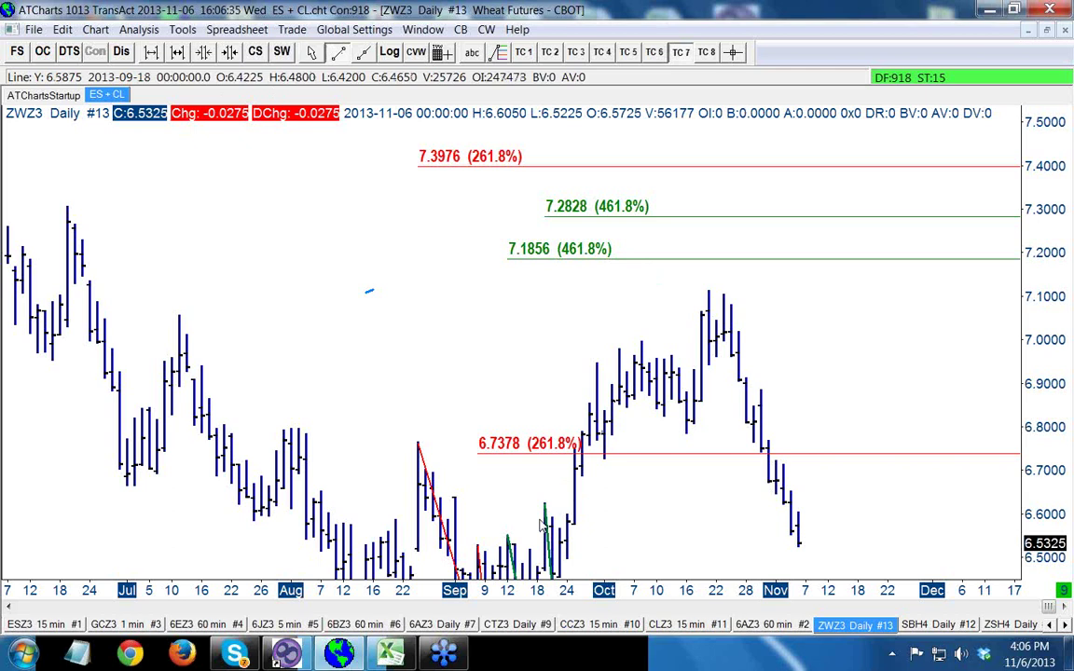
pyautogui.moveTo(566, 525); pyautogui.dragTo(598, 362)
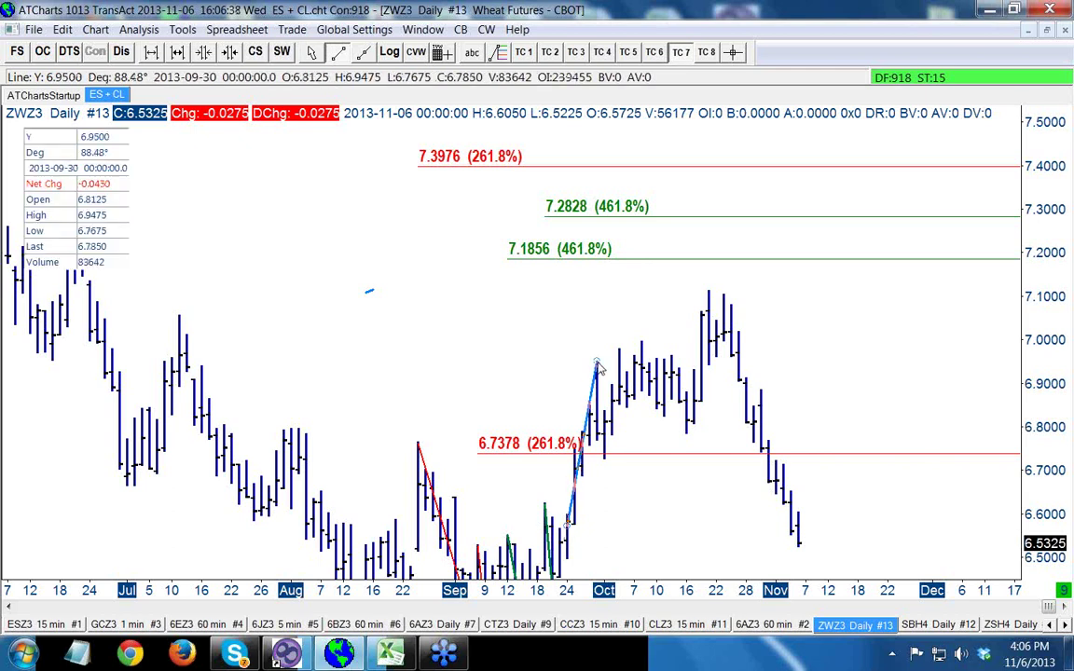
pyautogui.click(340, 54)
pyautogui.moveTo(604, 364); pyautogui.dragTo(692, 442)
pyautogui.click(337, 51)
pyautogui.click(337, 52)
pyautogui.click(338, 51)
pyautogui.click(337, 51)
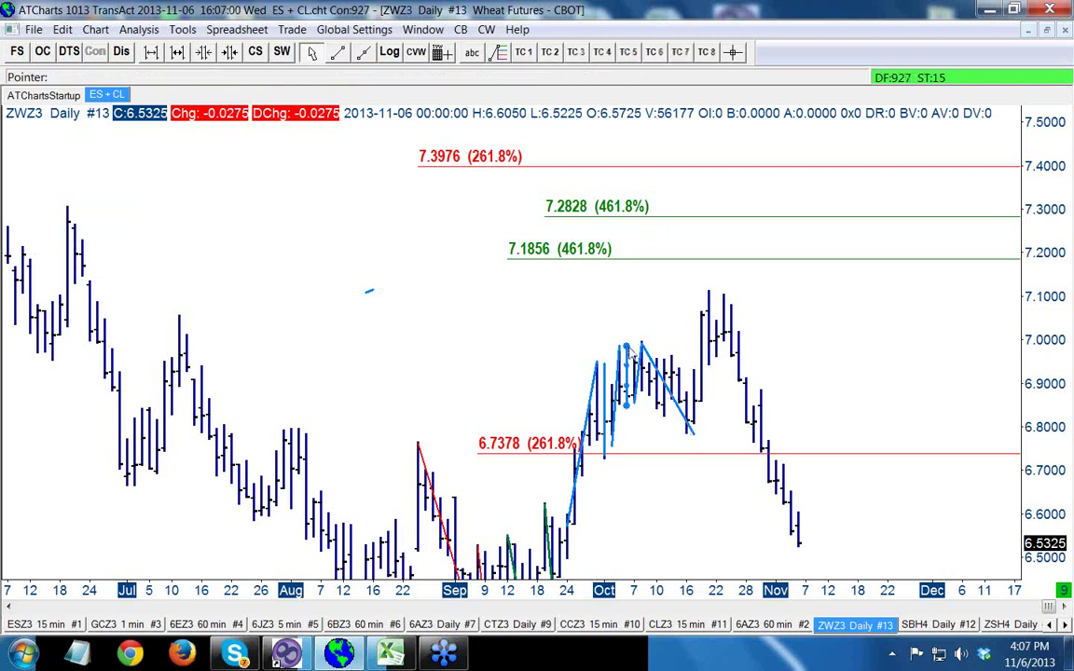
# Attach the short falling swing line to the October 3 high and draw a rising line from the mid-October low to the late-October peak
pyautogui.moveTo(625, 345); pyautogui.dragTo(619, 345)
pyautogui.click(336, 56)
pyautogui.moveTo(688, 430); pyautogui.dragTo(710, 297)
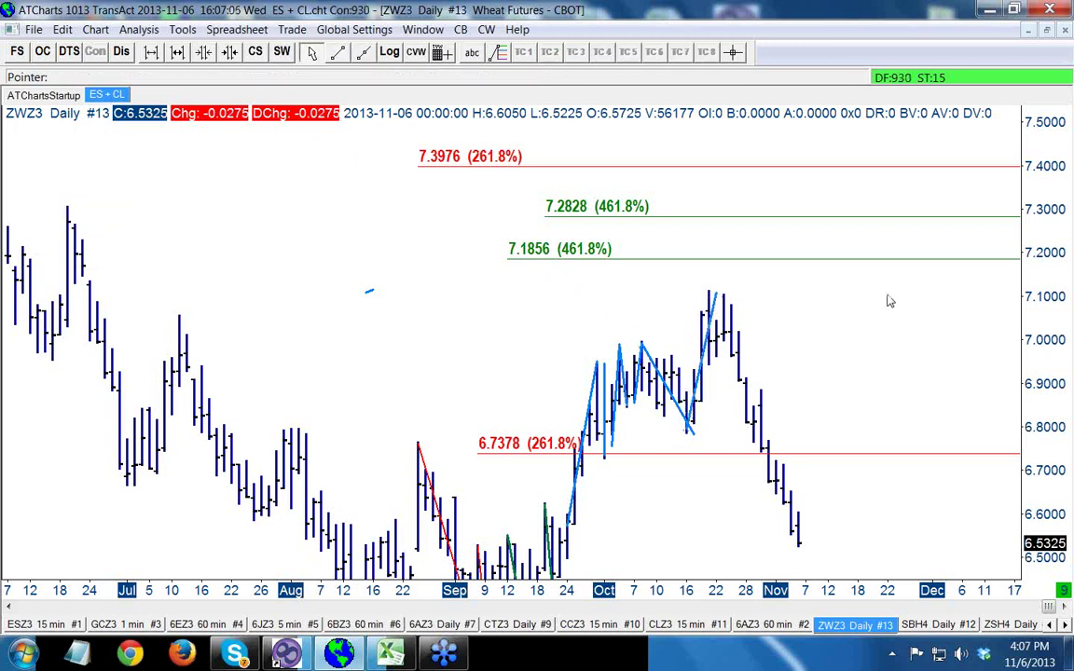
# Align the swing lines' shared peak with the October 8 high and shift the last rising line onto the October 21 high
pyautogui.scroll(-3, 1045, 331)
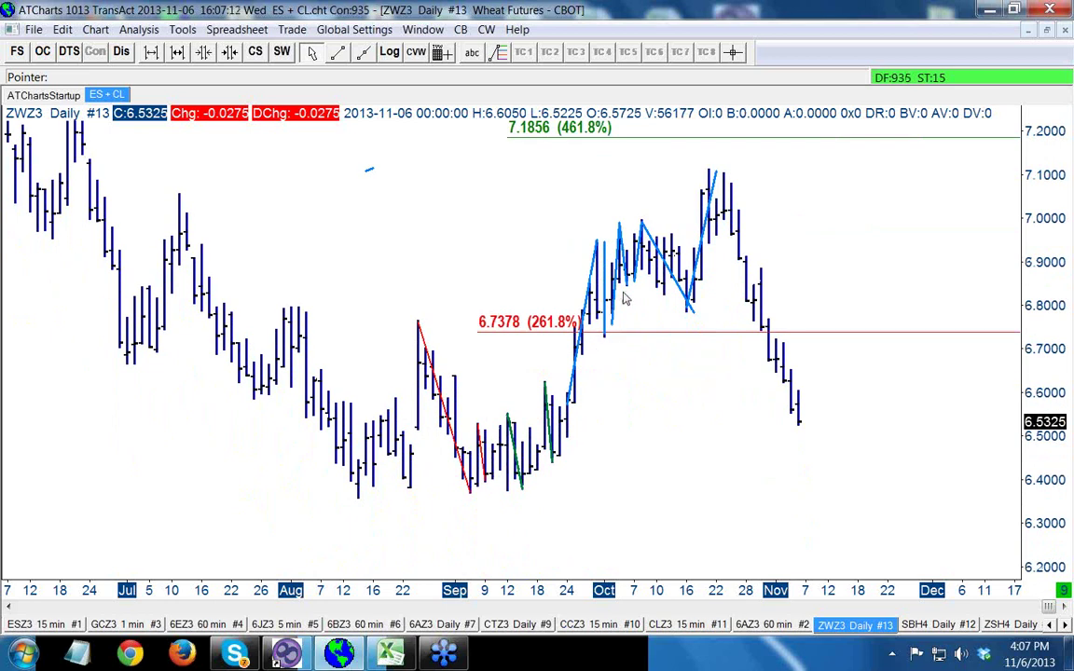
pyautogui.click(643, 223)
pyautogui.moveTo(643, 227)
pyautogui.mouseDown()
pyautogui.moveTo(649, 130)
pyautogui.moveTo(641, 222)
pyautogui.mouseUp()
pyautogui.moveTo(1069, 229); pyautogui.dragTo(1059, 326)
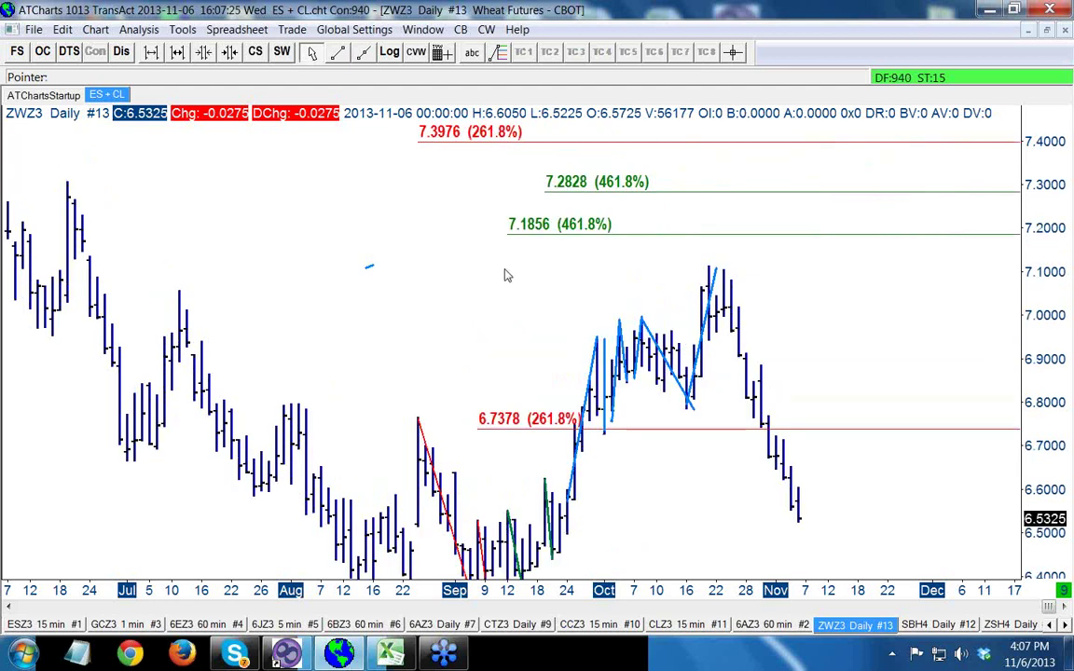
pyautogui.click(708, 331)
pyautogui.moveTo(703, 326)
pyautogui.mouseDown()
pyautogui.moveTo(702, 318)
pyautogui.moveTo(699, 331)
pyautogui.mouseUp()
# Sketch a swing pattern of a short rise, a small pullback and a long rise above the July bars, shortening its first leg
pyautogui.moveTo(239, 327)
pyautogui.mouseDown()
pyautogui.moveTo(269, 278)
pyautogui.moveTo(284, 312)
pyautogui.moveTo(328, 156)
pyautogui.mouseUp()
pyautogui.click(337, 53)
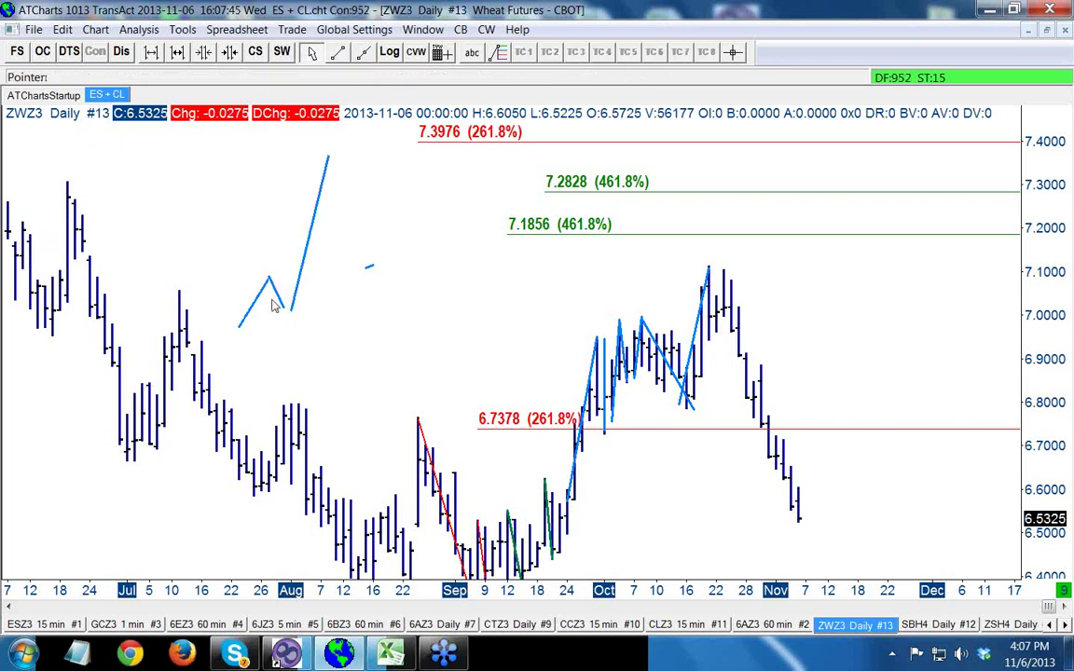
pyautogui.moveTo(240, 326); pyautogui.dragTo(253, 316)
# Nudge the rising line from the mid-October low to the October 21 high slightly upward
pyautogui.click(691, 336)
pyautogui.moveTo(694, 342)
pyautogui.mouseDown()
pyautogui.moveTo(706, 339)
pyautogui.moveTo(544, 309)
pyautogui.moveTo(697, 333)
pyautogui.mouseUp()
pyautogui.rightClick(436, 231)
pyautogui.click(416, 208)
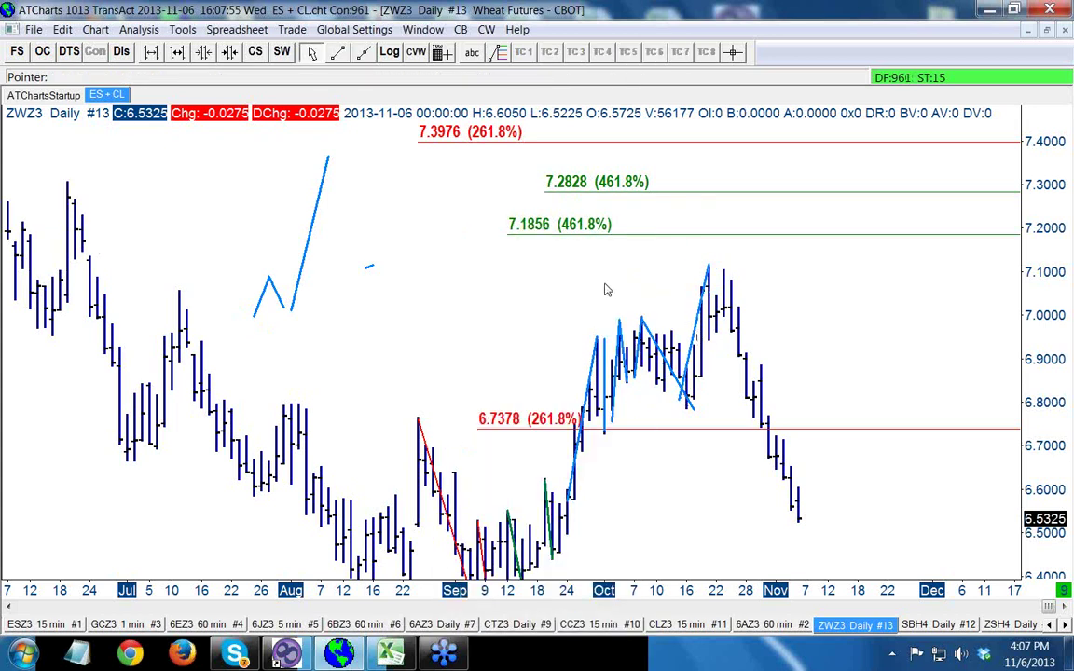
# Recolour the rising line from the mid-October low to the October 21 high bright green
pyautogui.rightClick(698, 250)
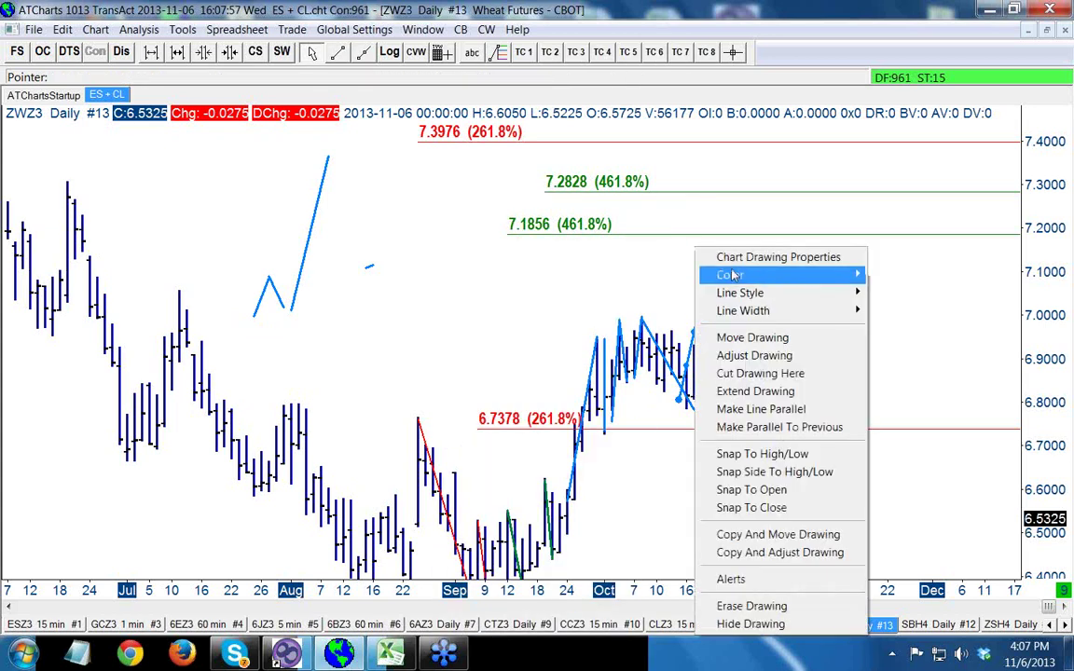
pyautogui.click(737, 257)
pyautogui.click(447, 243)
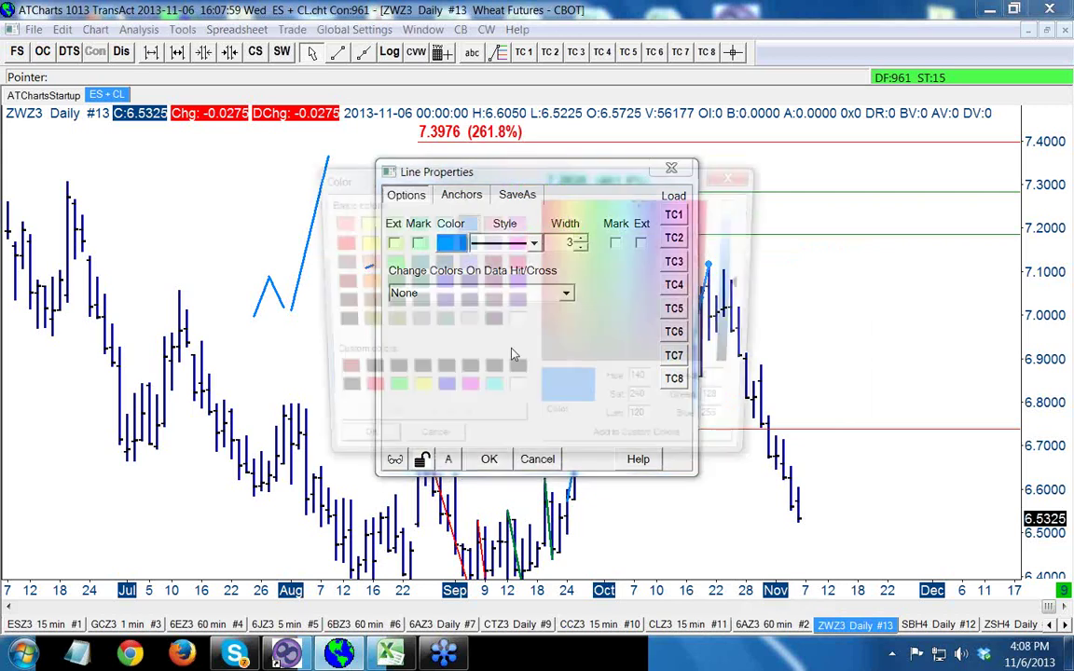
pyautogui.click(398, 408)
pyautogui.click(385, 394)
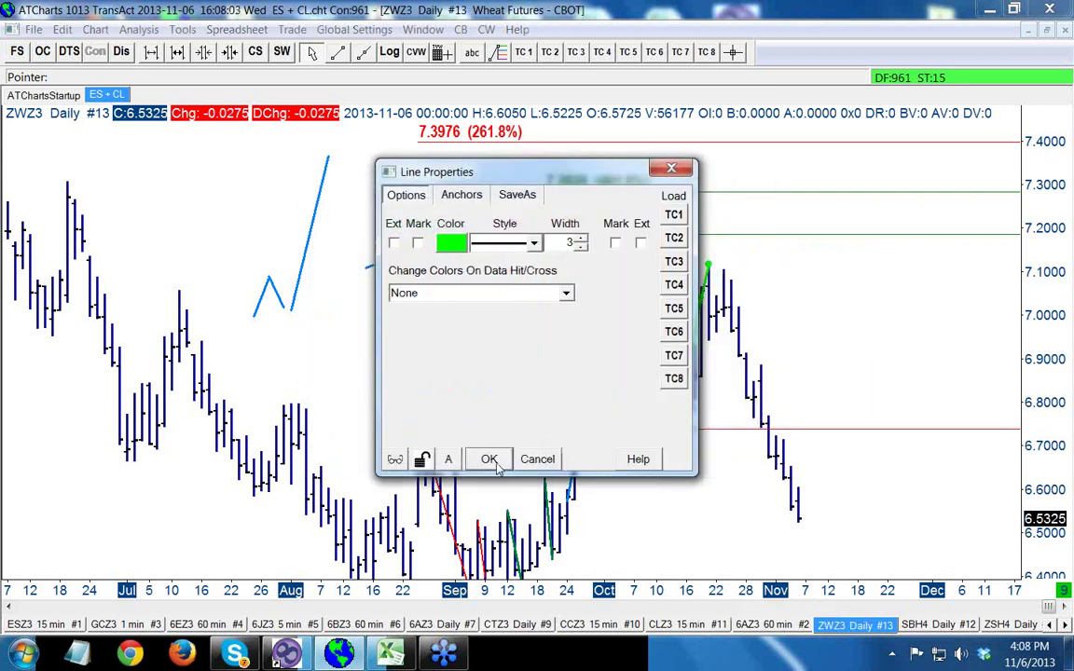
pyautogui.click(489, 460)
# Switch the wheat futures chart to one-hour bars and go back to the mid-October swing
pyautogui.rightClick(439, 312)
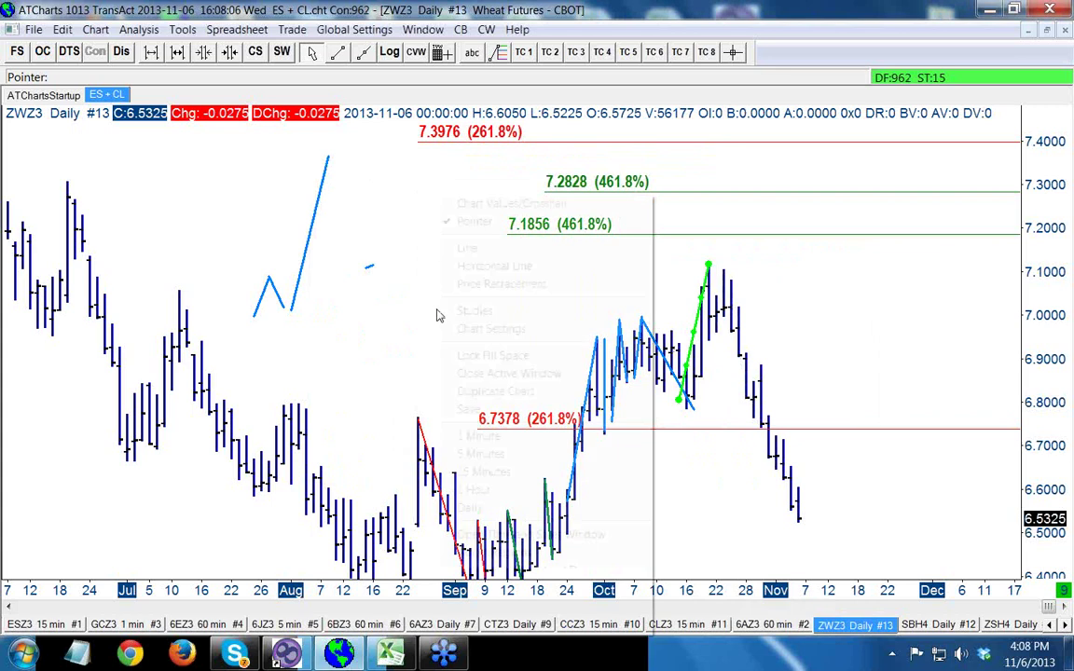
pyautogui.click(474, 491)
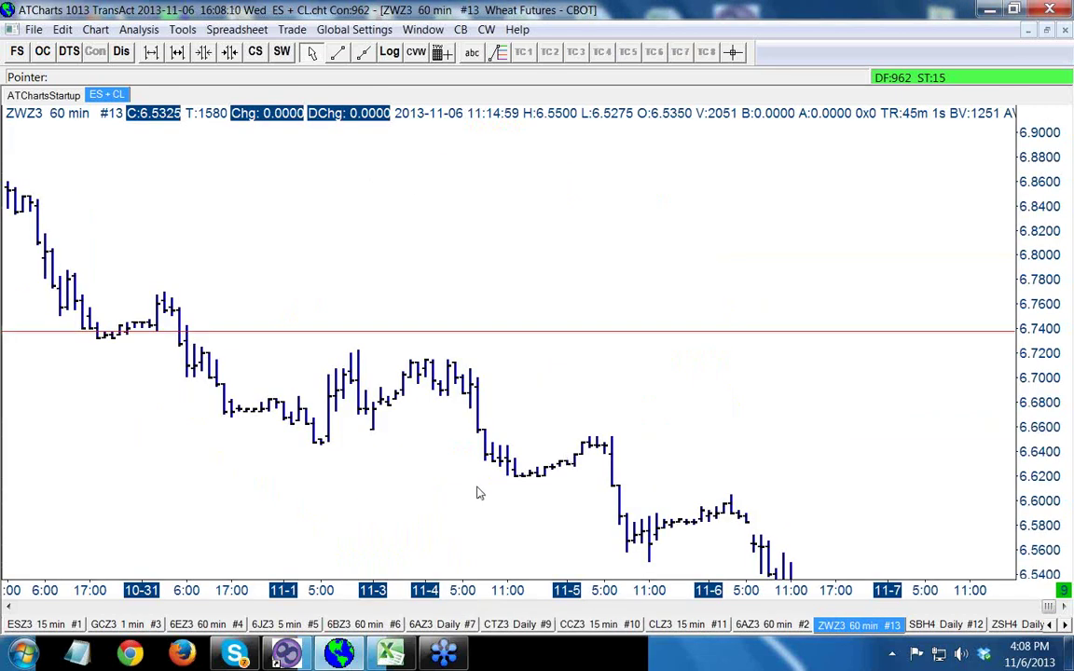
pyautogui.click(378, 607)
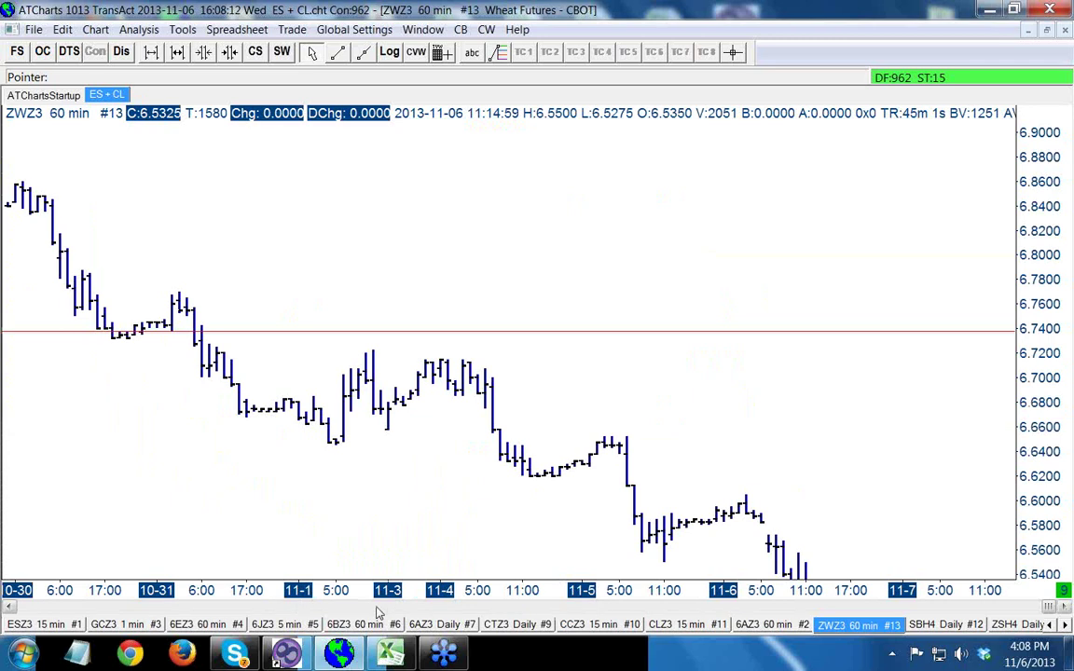
pyautogui.scroll(1, 382, 616)
pyautogui.click(8, 606)
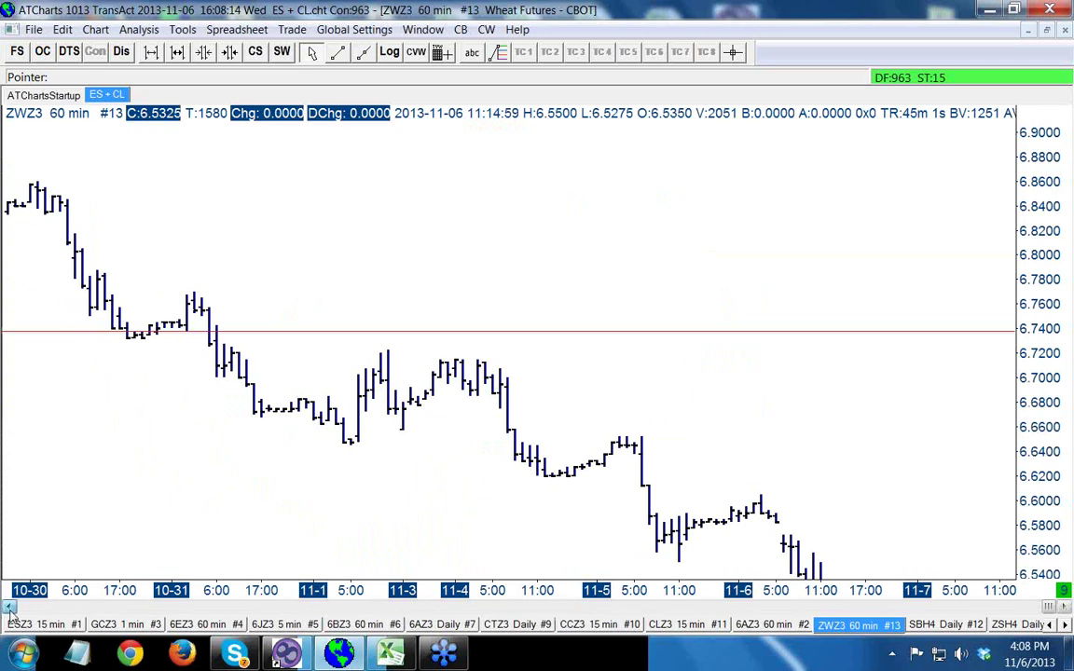
pyautogui.click(8, 606)
pyautogui.click(8, 606)
pyautogui.click(8, 606)
pyautogui.click(9, 606)
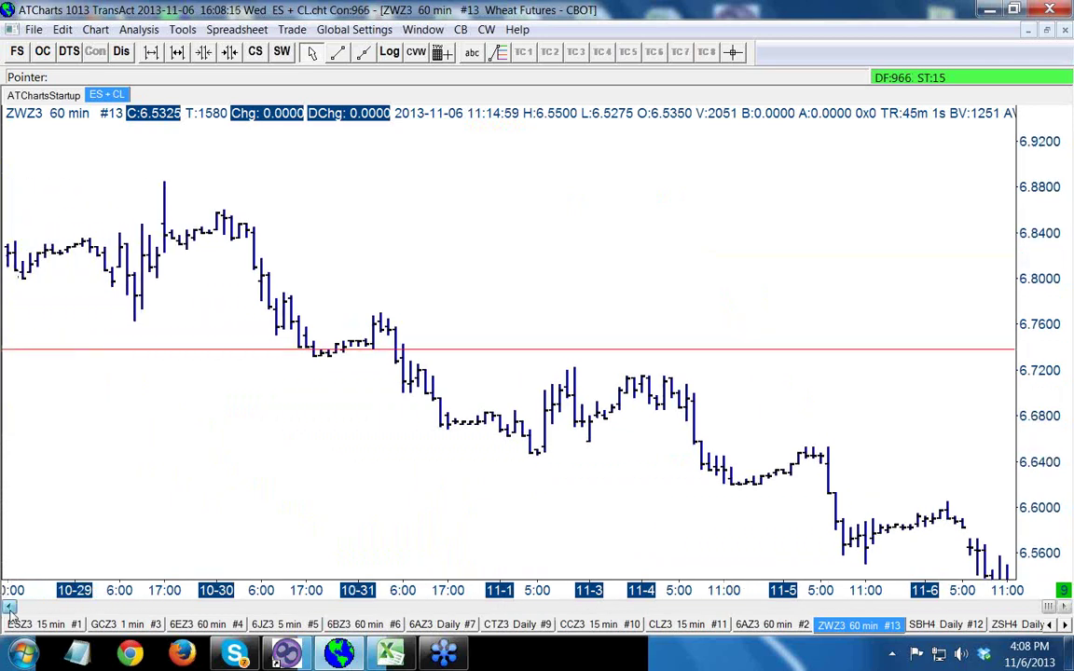
pyautogui.click(9, 606)
pyautogui.click(8, 606)
pyautogui.click(8, 606)
pyautogui.click(9, 606)
pyautogui.click(8, 606)
pyautogui.click(8, 606)
pyautogui.click(17, 609)
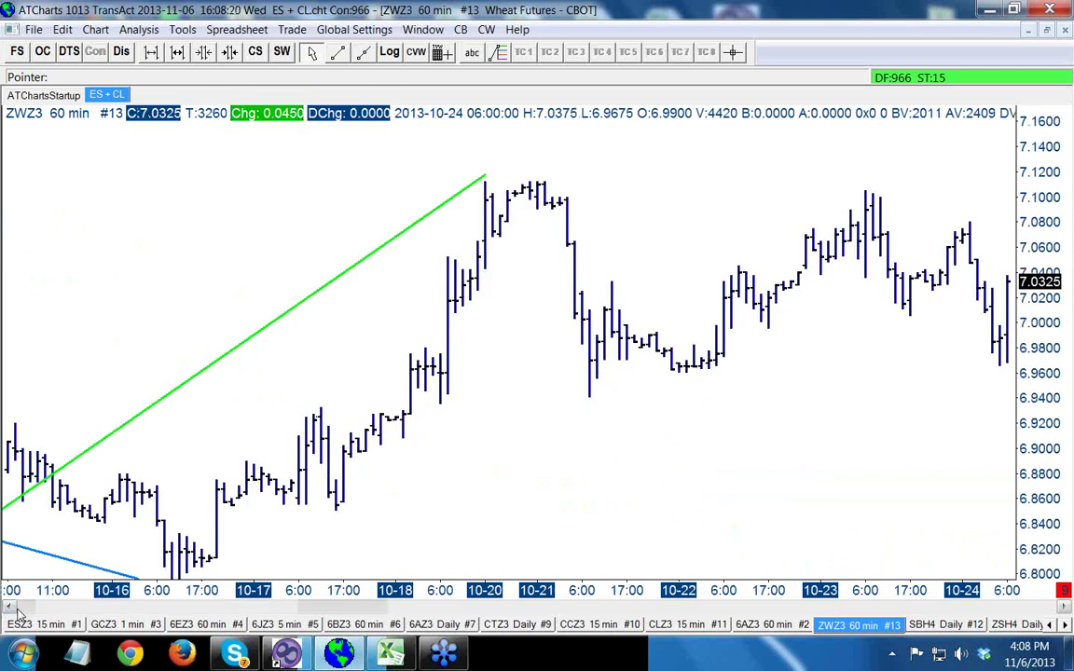
pyautogui.click(18, 609)
pyautogui.press('Down')
pyautogui.press('Down')
pyautogui.press('Down')
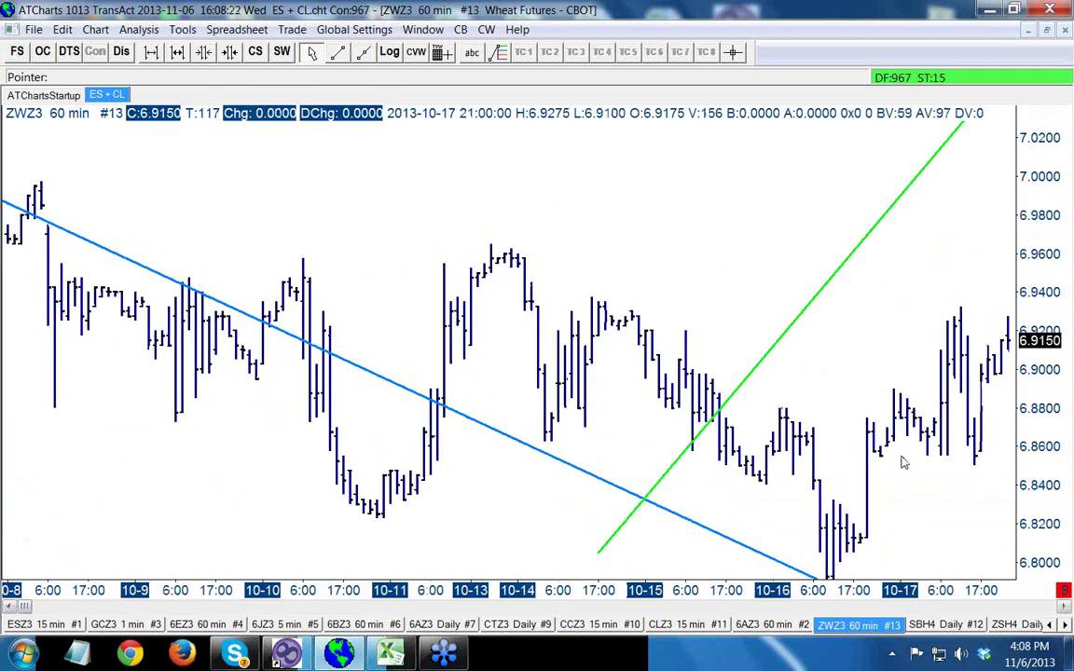
pyautogui.scroll(-2, 902, 462)
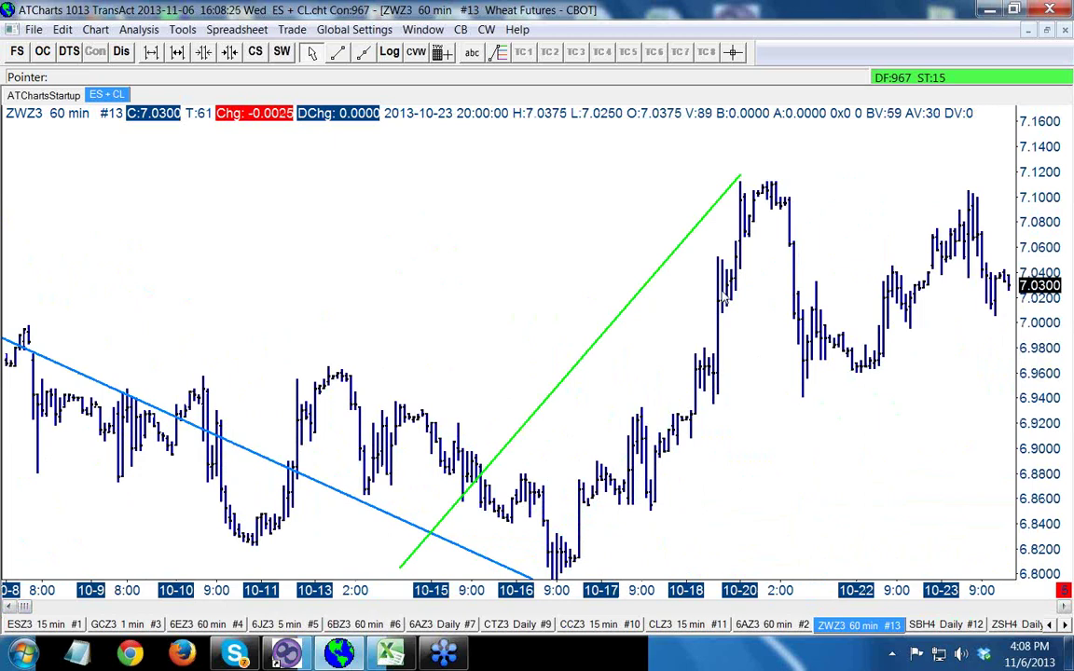
# Erase the green rising line that ends at the October 20 high
pyautogui.click(623, 314)
pyautogui.rightClick(622, 312)
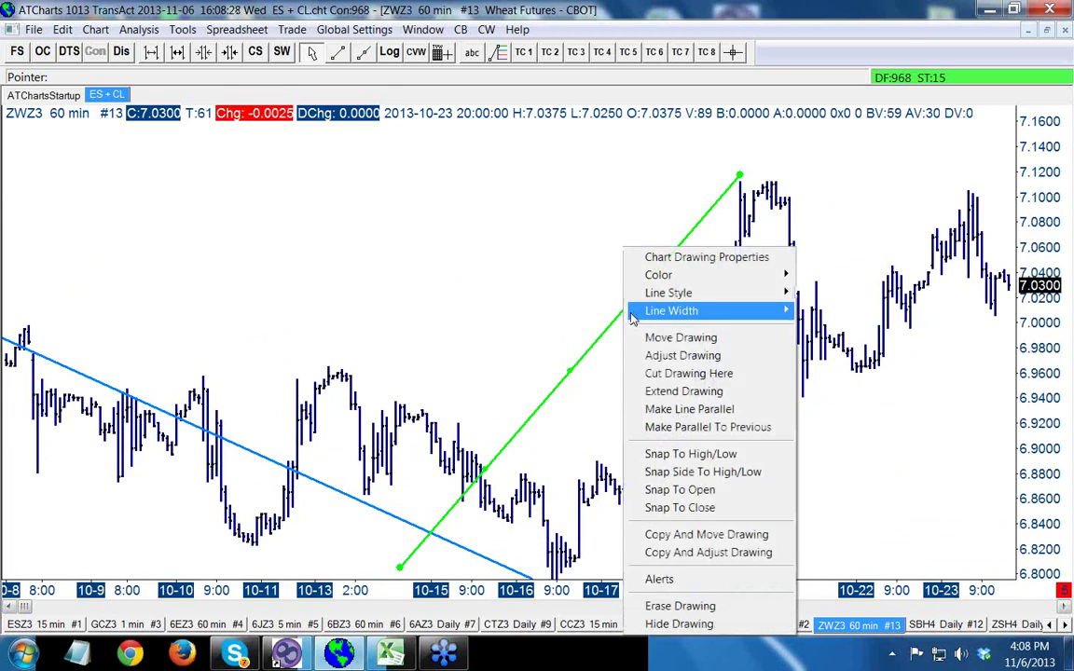
pyautogui.click(680, 606)
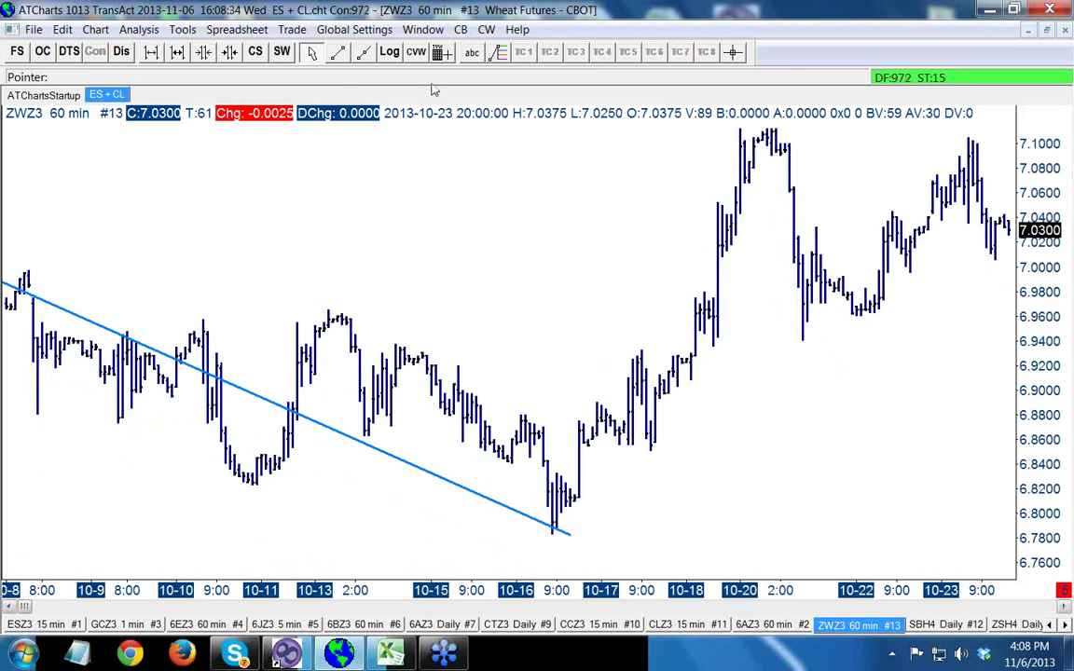
pyautogui.click(350, 60)
pyautogui.moveTo(573, 233); pyautogui.dragTo(654, 296)
pyautogui.press('Delete')
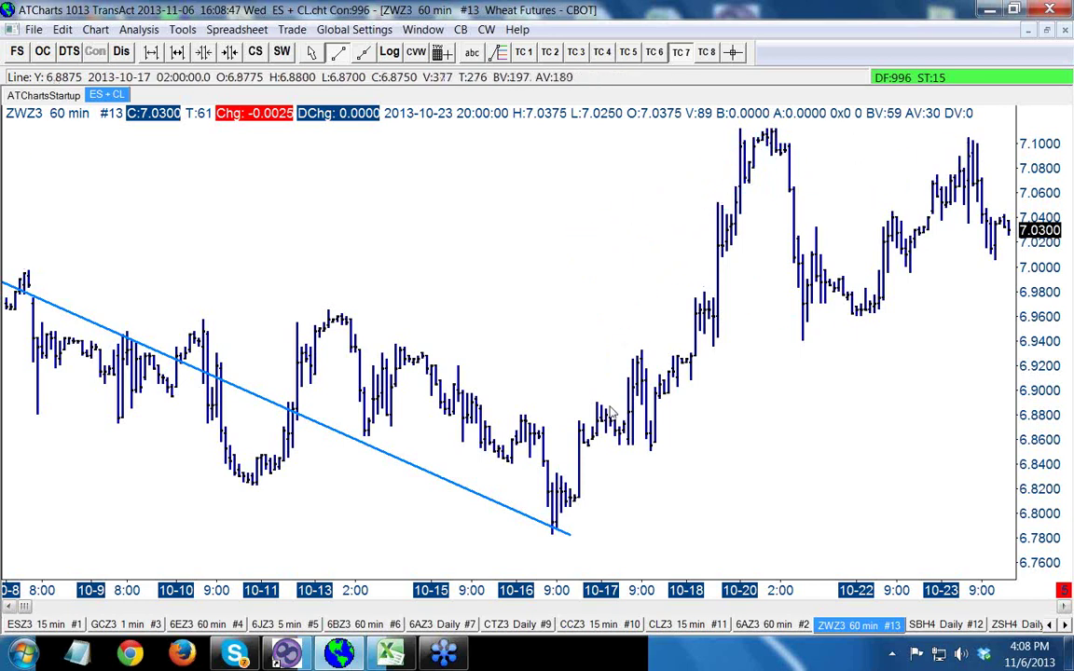
# Place 461.8% extension targets on the small October 16 pullback and the two October 17 pullbacks
pyautogui.moveTo(1050, 286); pyautogui.dragTo(1054, 251)
pyautogui.click(497, 54)
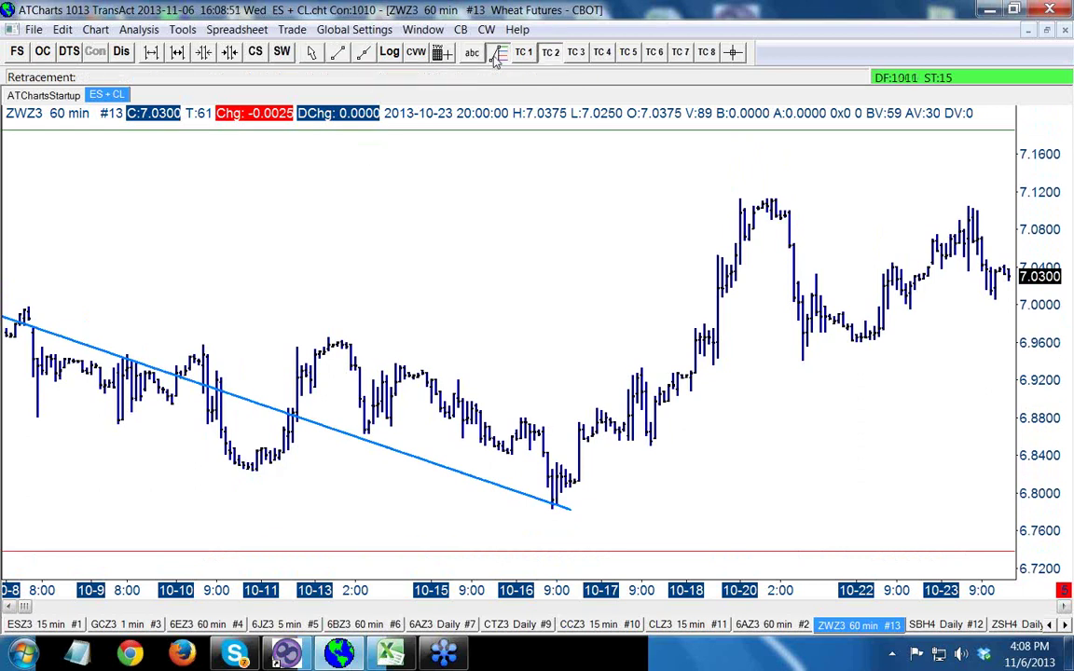
pyautogui.moveTo(559, 463); pyautogui.dragTo(563, 506)
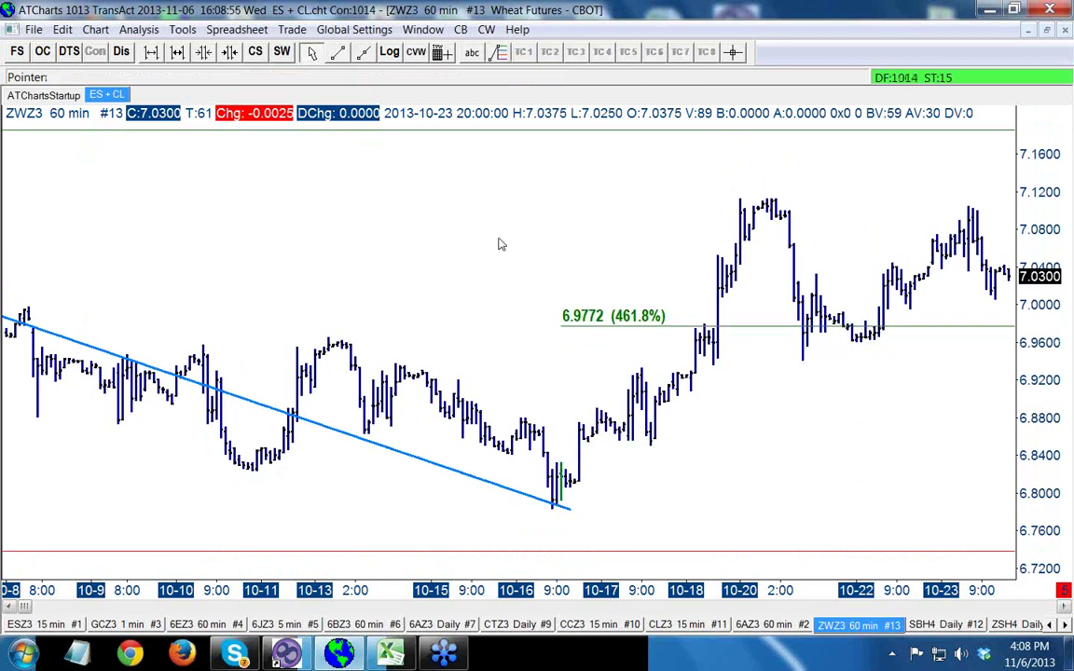
pyautogui.moveTo(597, 407); pyautogui.dragTo(624, 448)
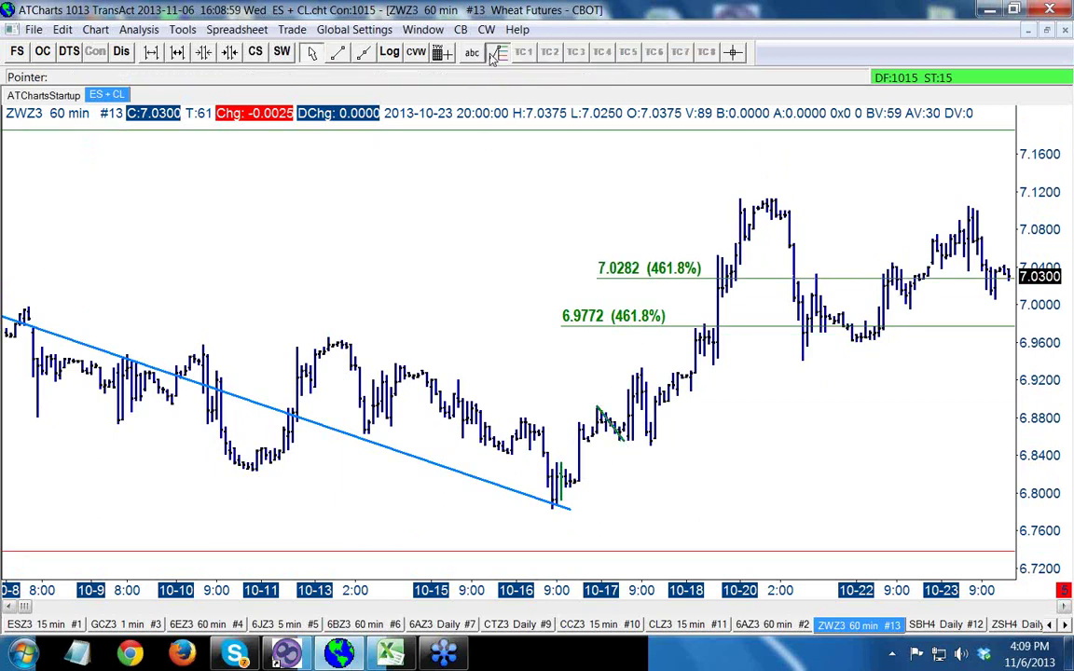
pyautogui.moveTo(645, 366); pyautogui.dragTo(651, 445)
pyautogui.click(695, 428)
pyautogui.moveTo(1040, 245); pyautogui.dragTo(1038, 277)
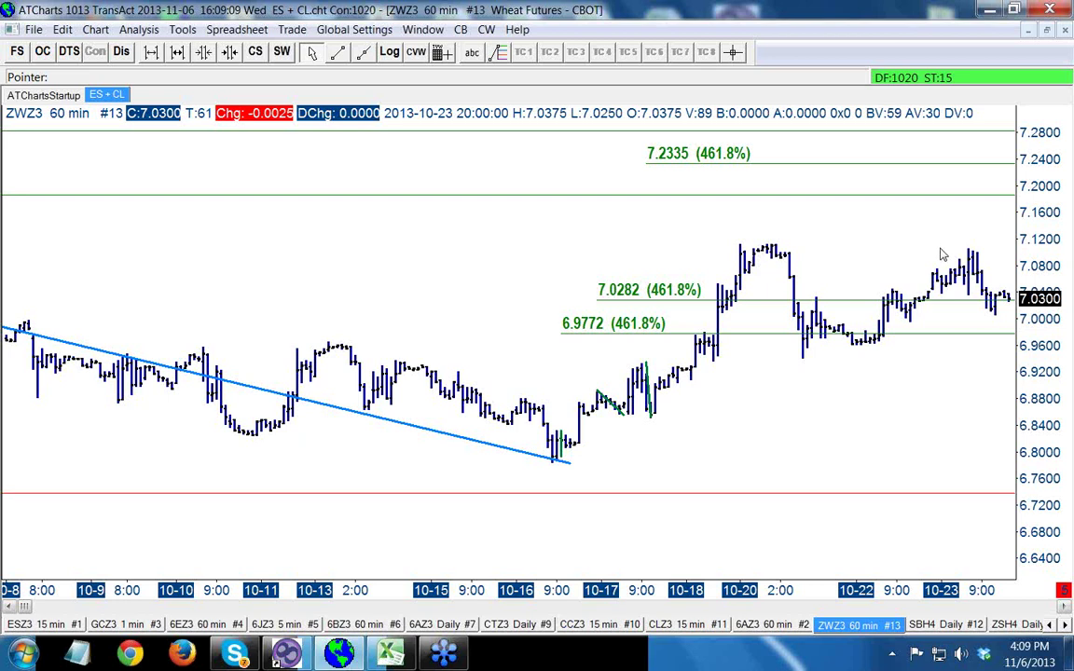
# Draw a 38.2% retracement from the October 25 high down to the October 27 low
pyautogui.moveTo(1033, 272); pyautogui.dragTo(1023, 300)
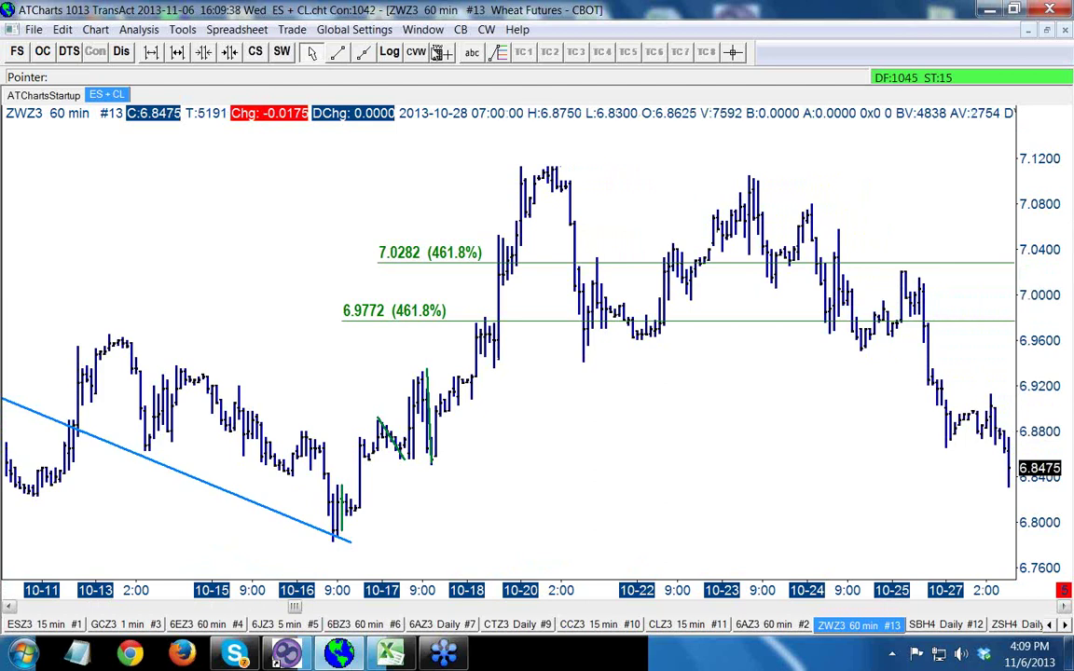
pyautogui.click(500, 52)
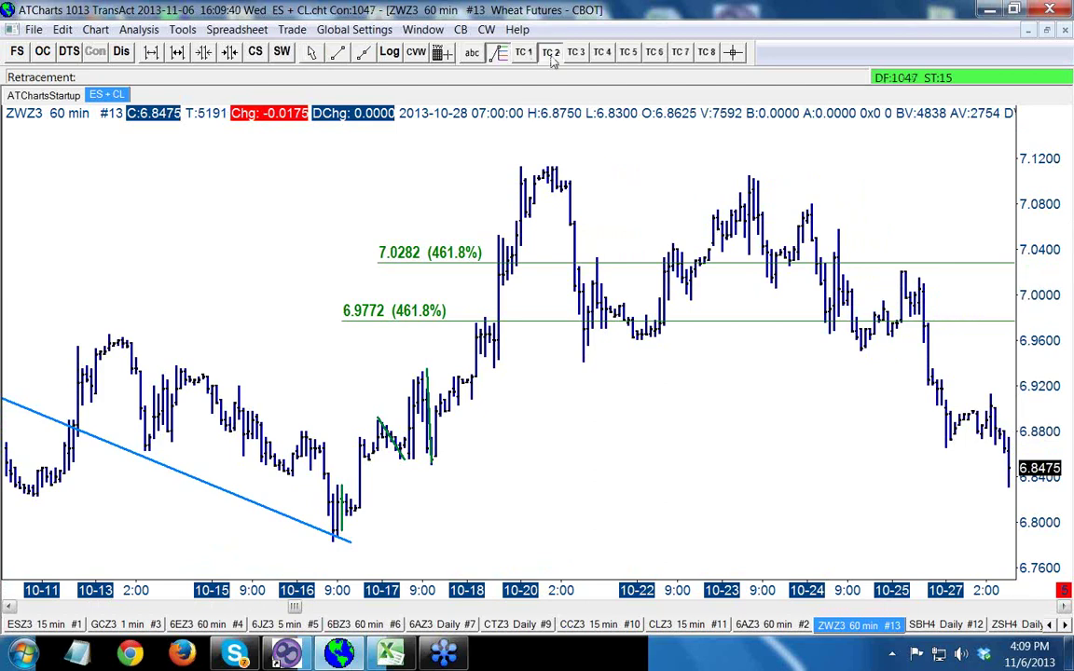
pyautogui.moveTo(902, 270); pyautogui.dragTo(947, 450)
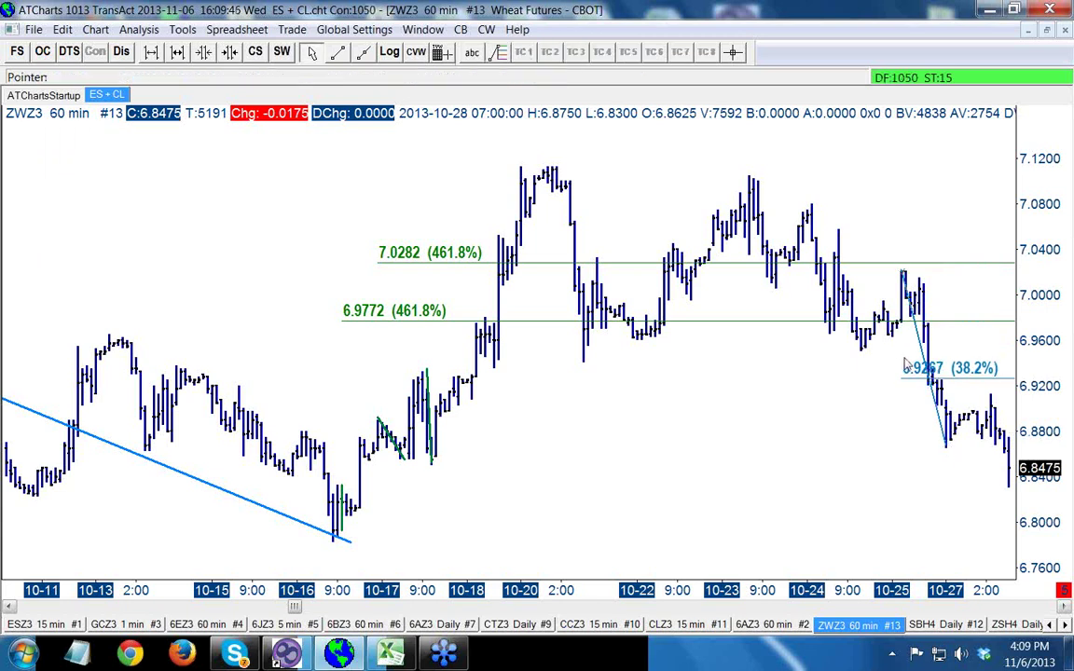
# Erase the 7.0282 and 6.9772 extension drawings from the October 17 and October 16 pullbacks
pyautogui.rightClick(458, 265)
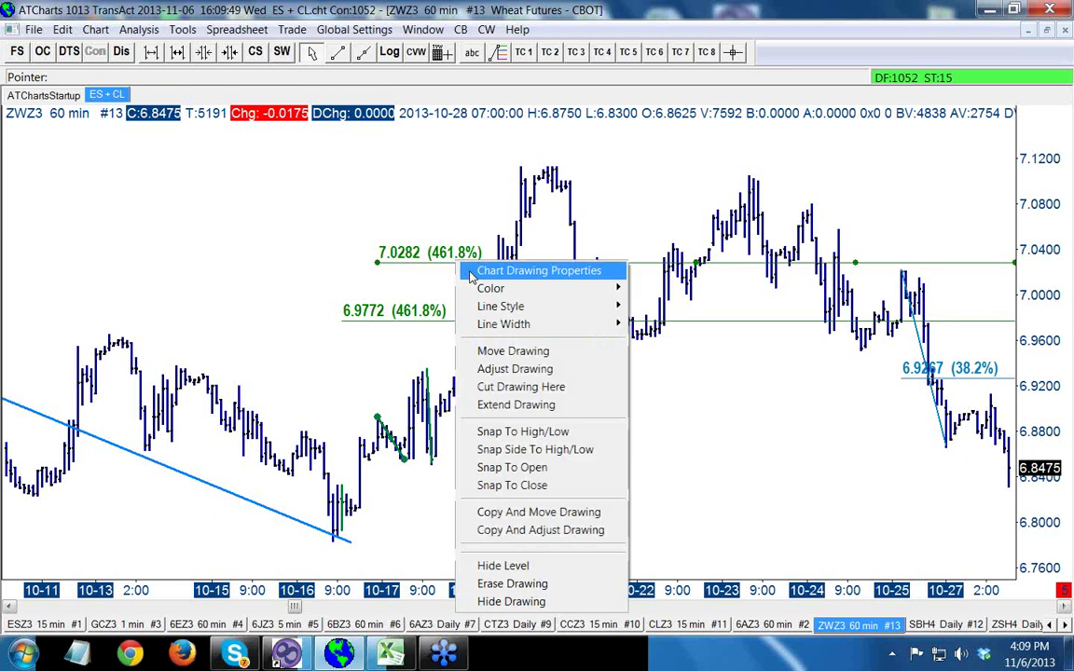
pyautogui.click(485, 584)
pyautogui.rightClick(343, 321)
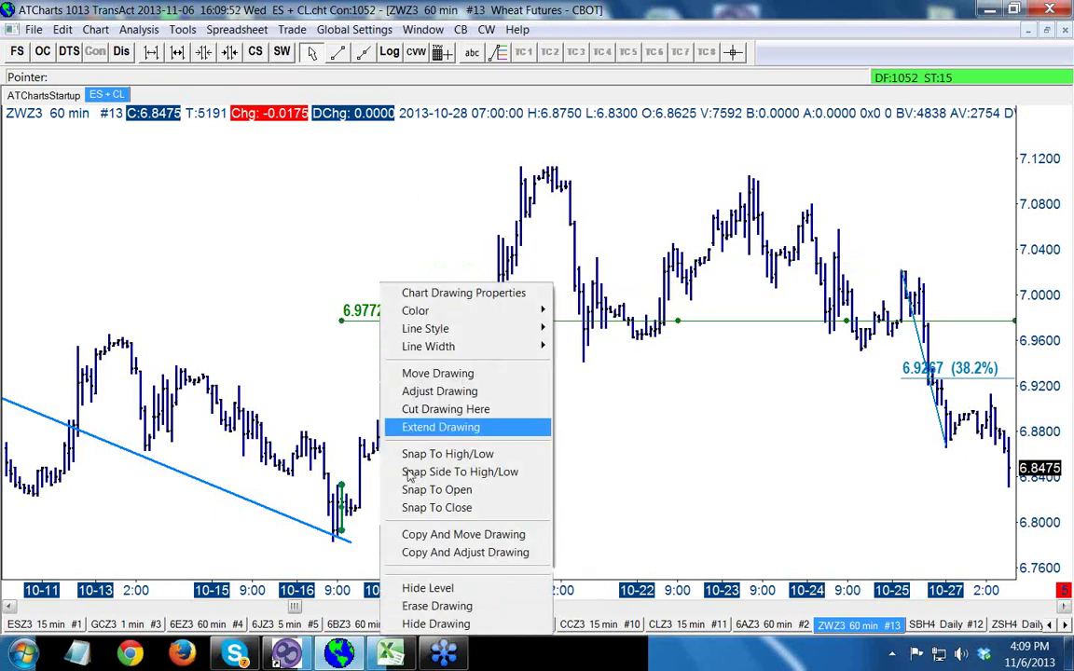
pyautogui.click(438, 605)
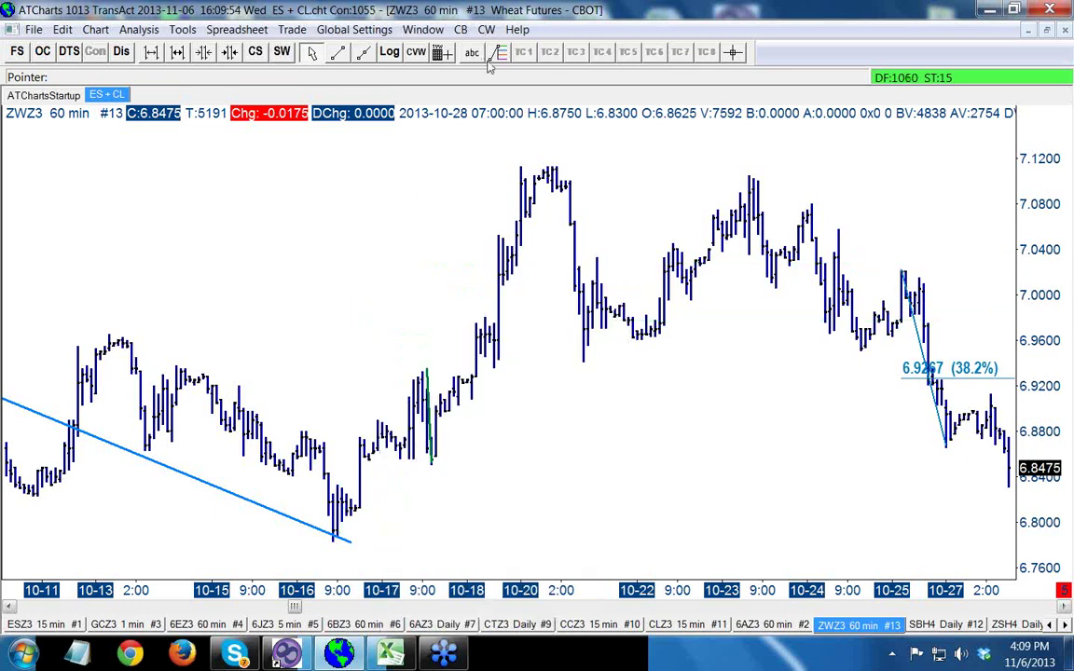
# Draw a 78.6% retracement of the rally from the October 16 low to the October 20 high
pyautogui.click(500, 53)
pyautogui.click(680, 54)
pyautogui.click(352, 527)
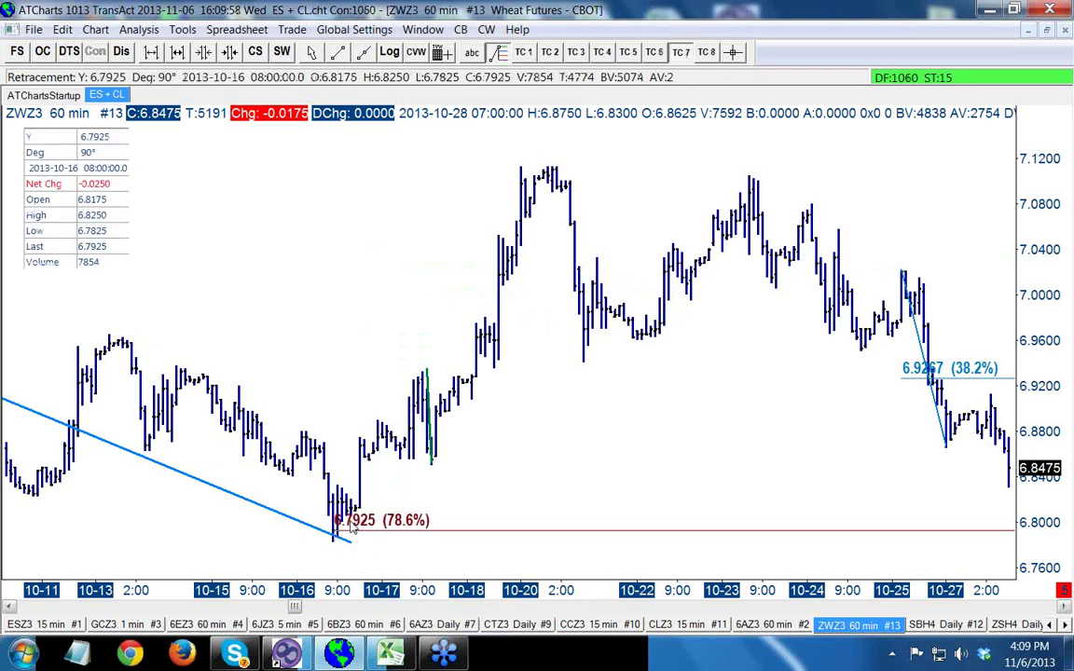
pyautogui.click(522, 173)
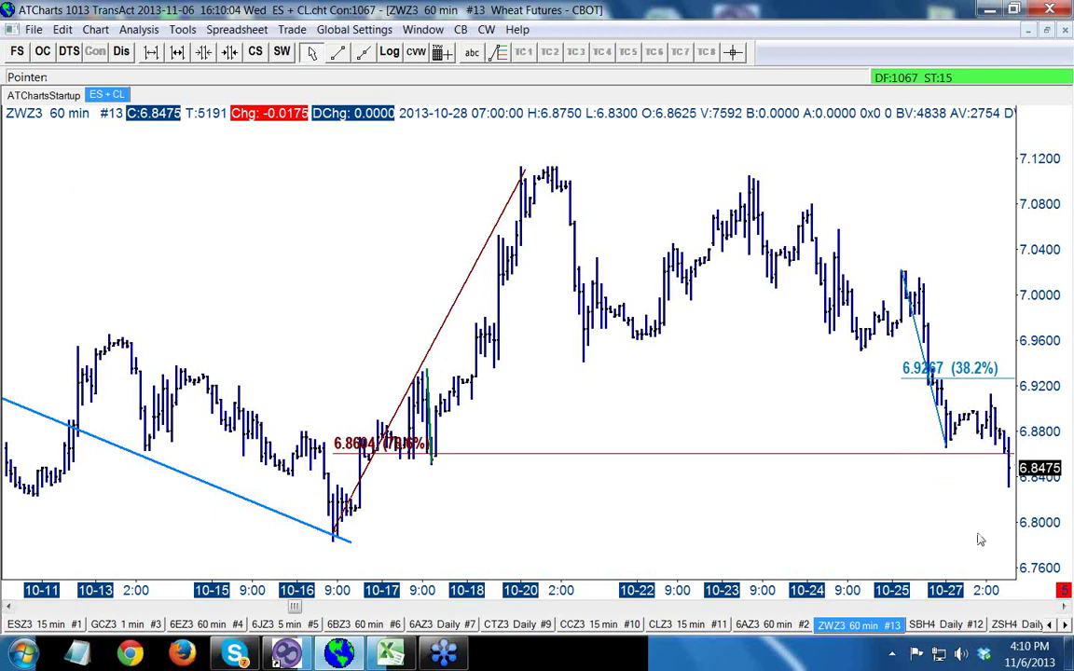
# Advance the hourly chart from October 28 to October 31 and examine price action around the 78.6% retracement and the lower red target line
pyautogui.click(1064, 607)
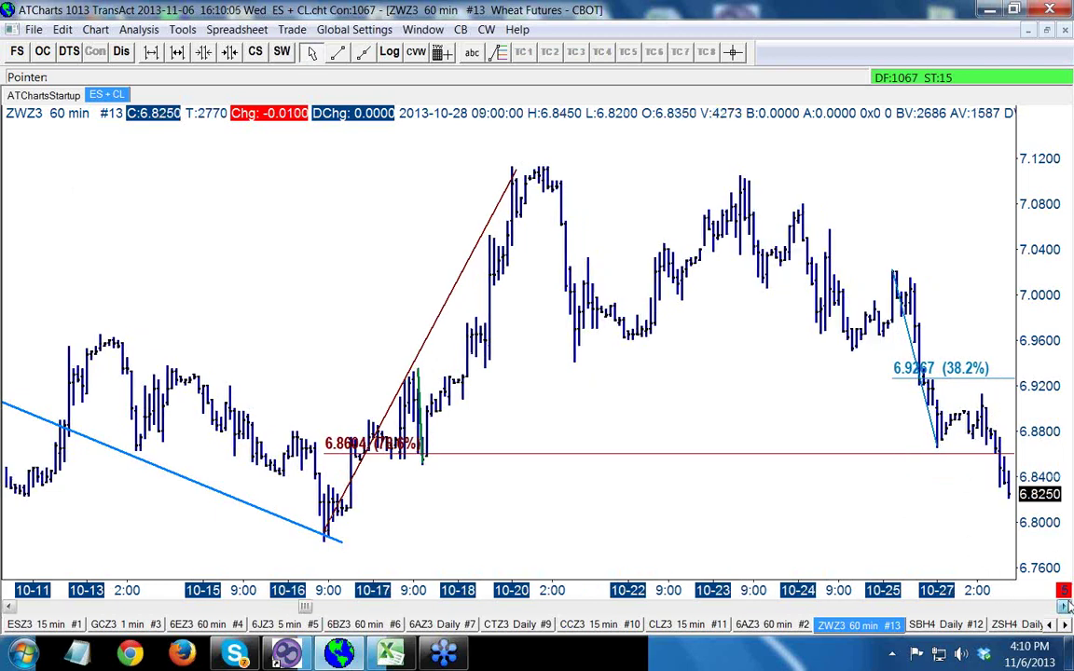
pyautogui.click(1064, 607)
pyautogui.click(1065, 607)
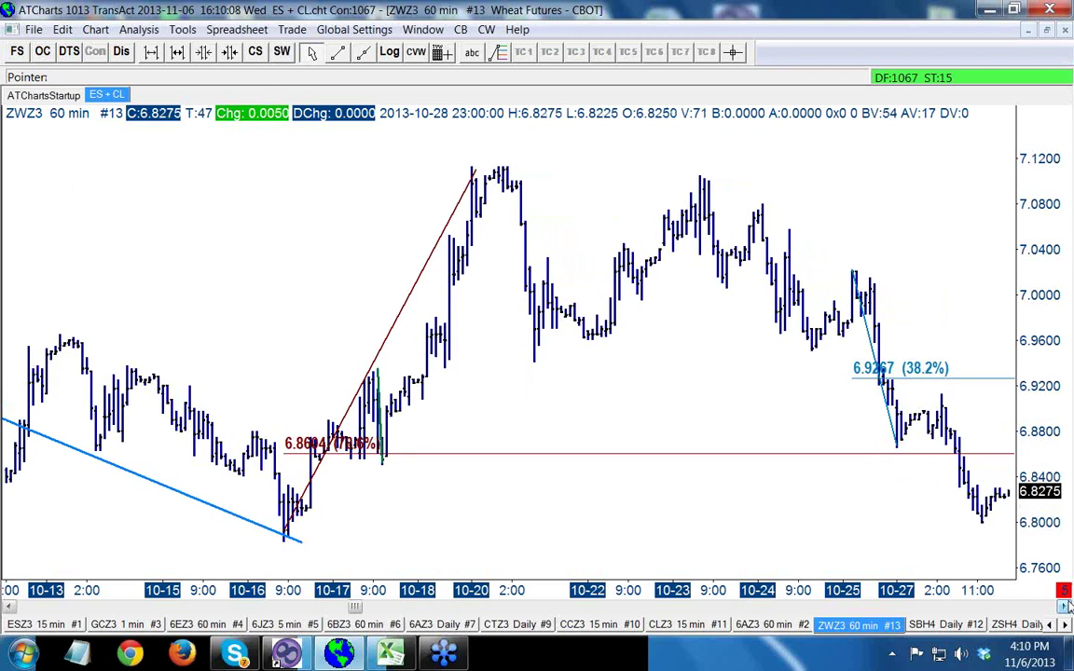
pyautogui.click(1065, 607)
pyautogui.click(1065, 607)
pyautogui.click(1065, 607)
pyautogui.click(1064, 607)
pyautogui.click(1065, 607)
pyautogui.click(1064, 607)
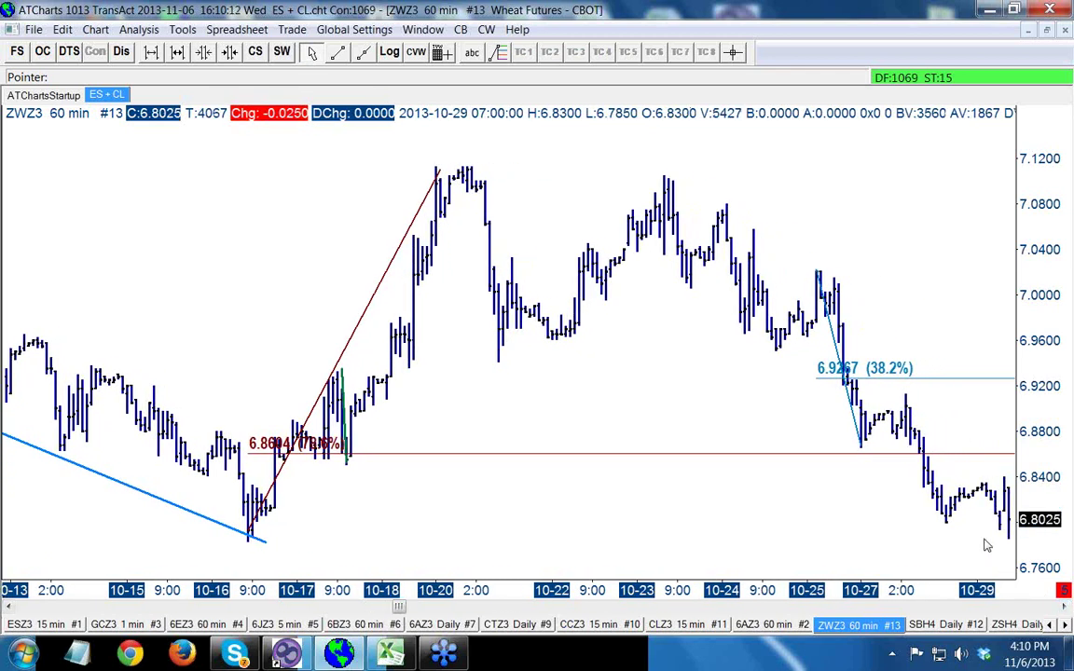
pyautogui.click(1065, 607)
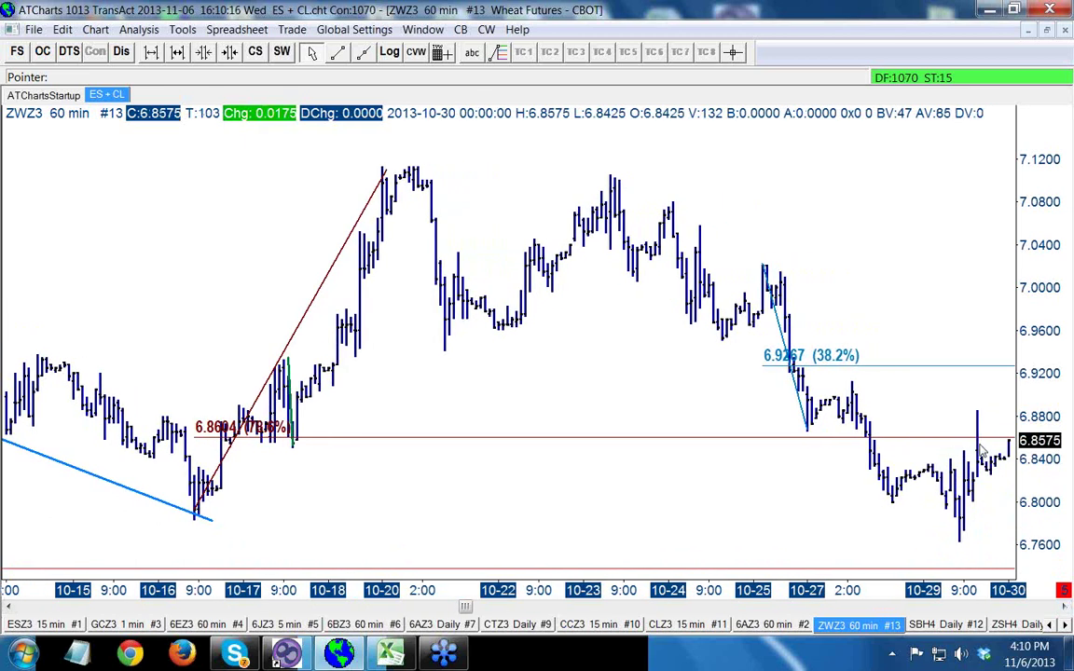
pyautogui.click(1064, 607)
pyautogui.click(1064, 607)
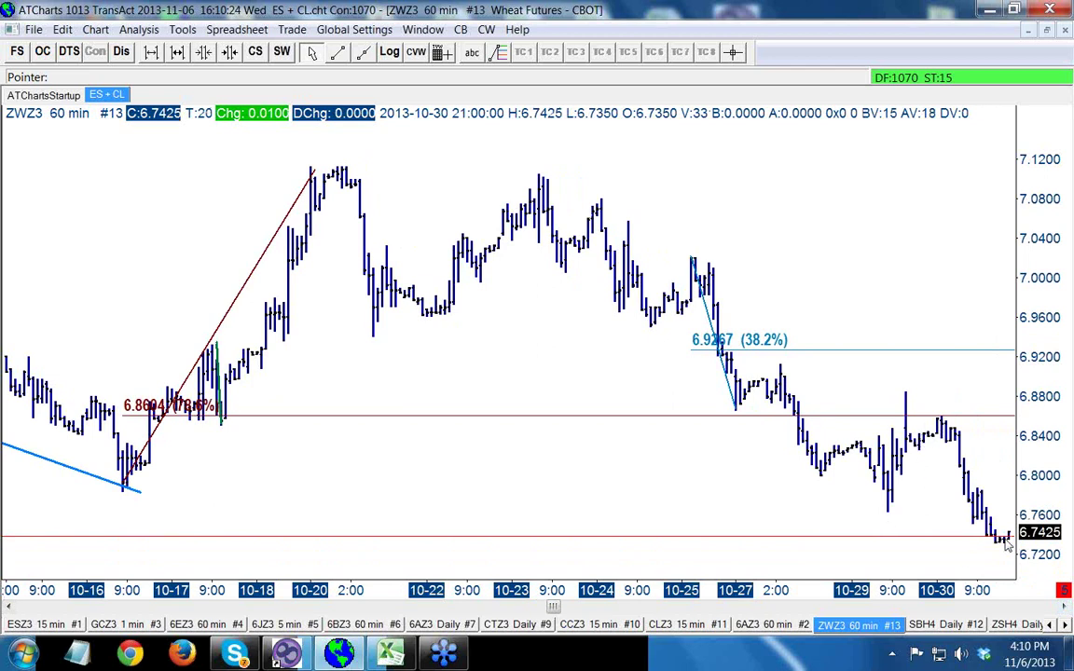
pyautogui.click(1063, 607)
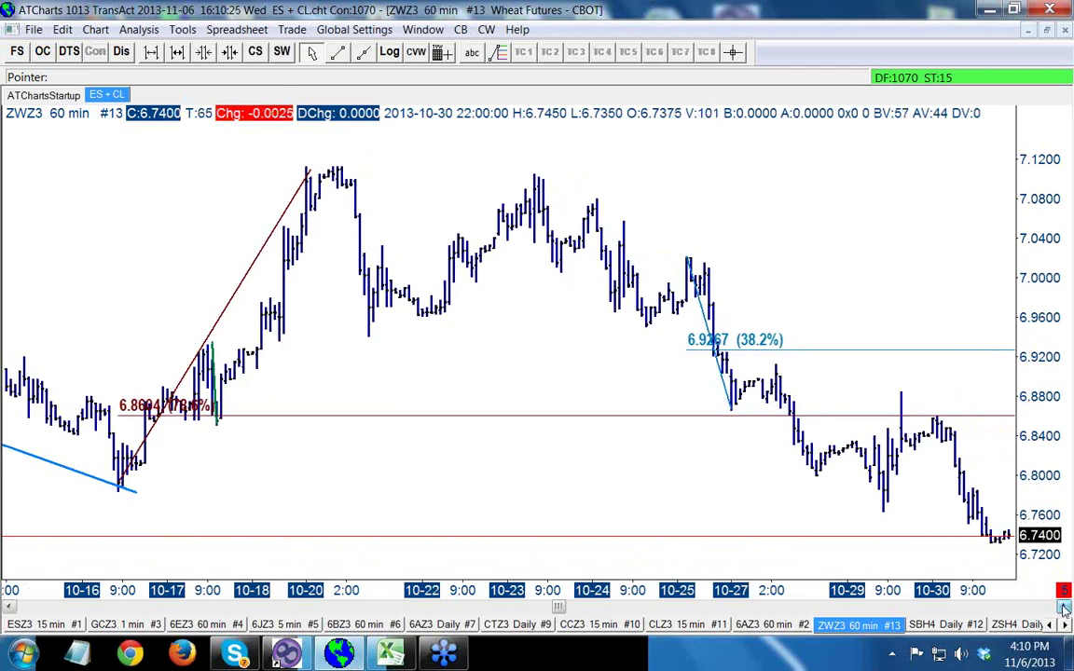
pyautogui.click(1064, 607)
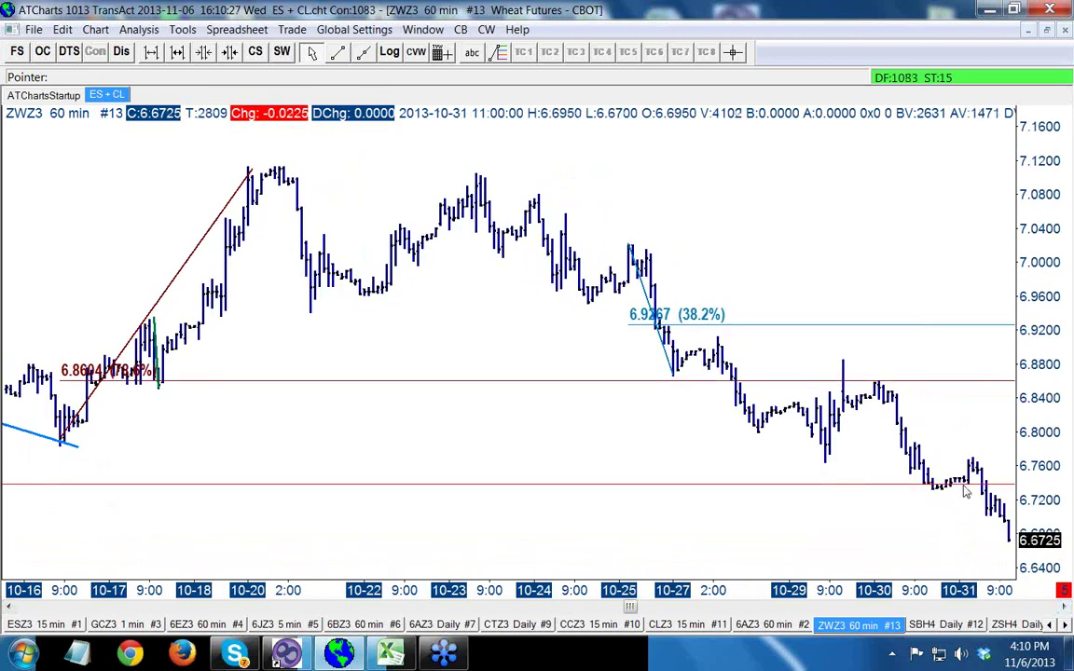
pyautogui.moveTo(1044, 411); pyautogui.dragTo(1053, 461)
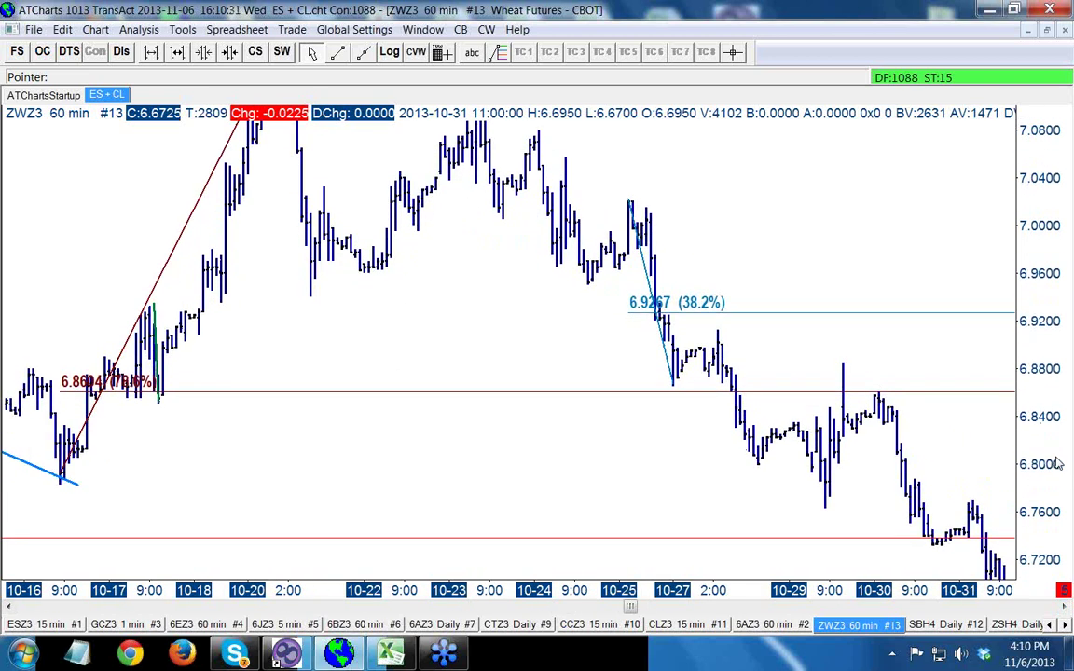
pyautogui.moveTo(1009, 503); pyautogui.dragTo(1011, 413)
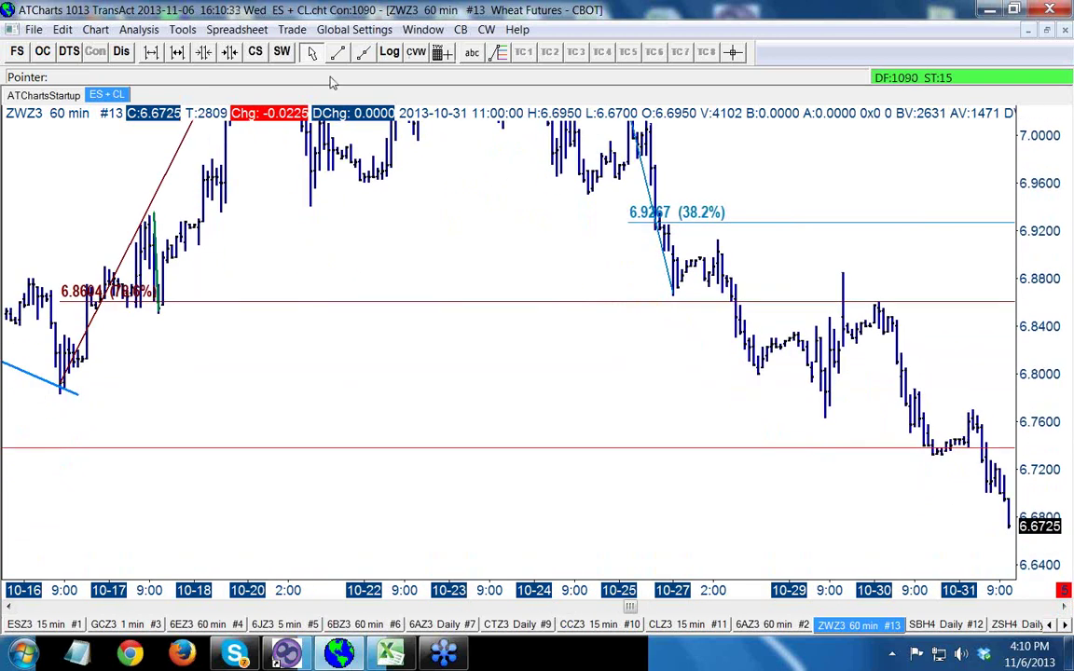
pyautogui.click(498, 53)
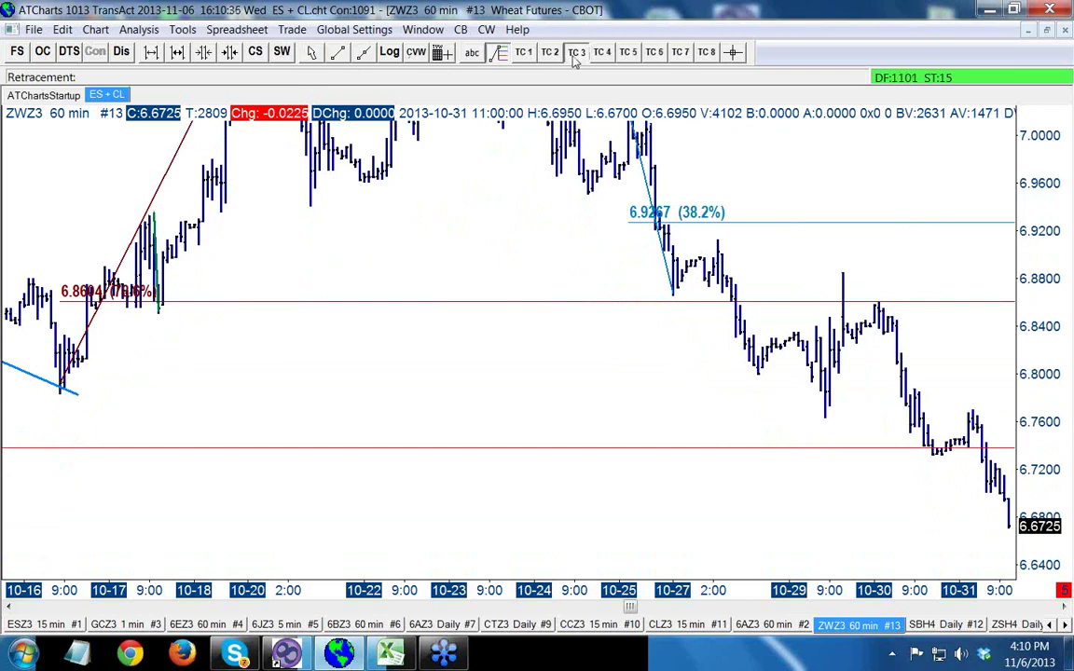
pyautogui.click(576, 54)
pyautogui.moveTo(882, 300); pyautogui.dragTo(935, 460)
pyautogui.press('Delete')
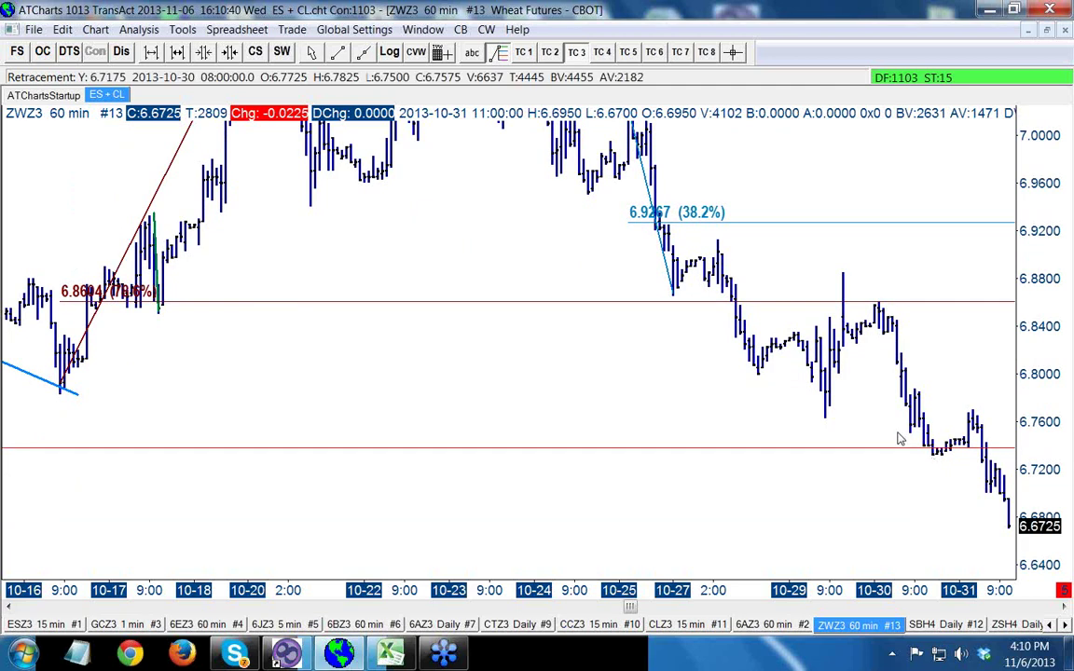
# Erase all drawings from the hourly wheat chart and advance it from October 31 to November 4
pyautogui.click(184, 30)
pyautogui.click(457, 487)
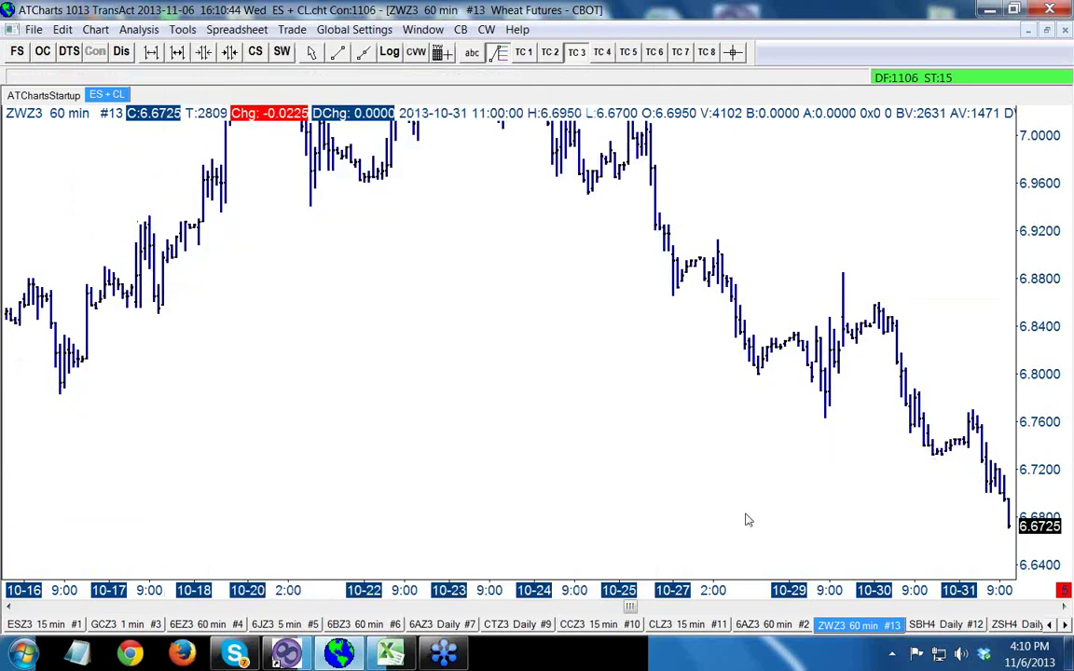
pyautogui.click(1064, 607)
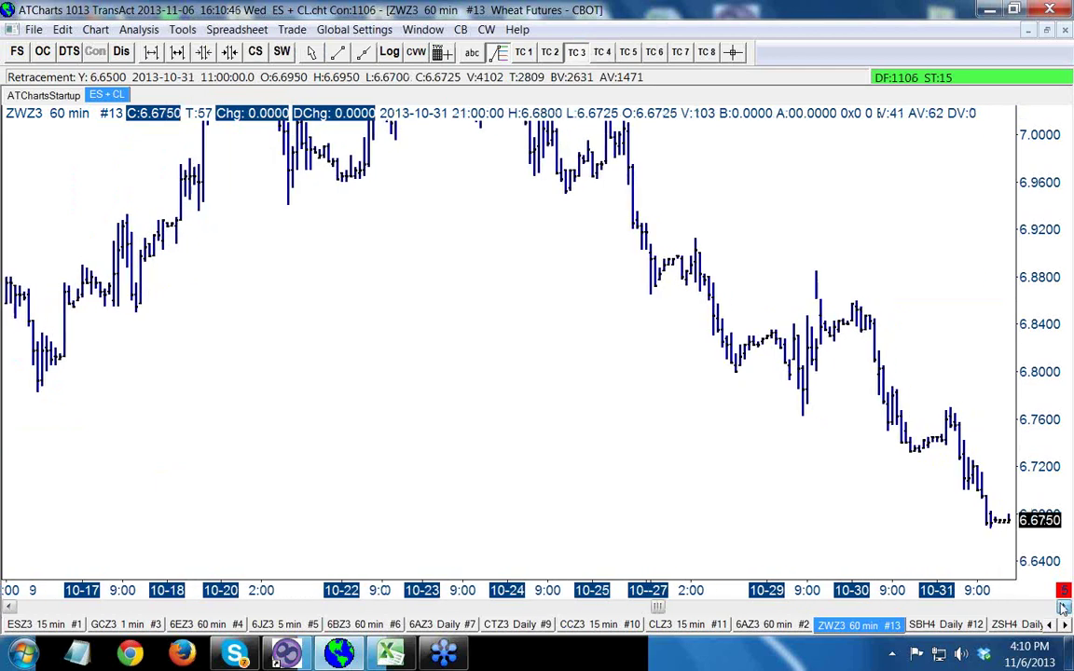
pyautogui.click(1064, 607)
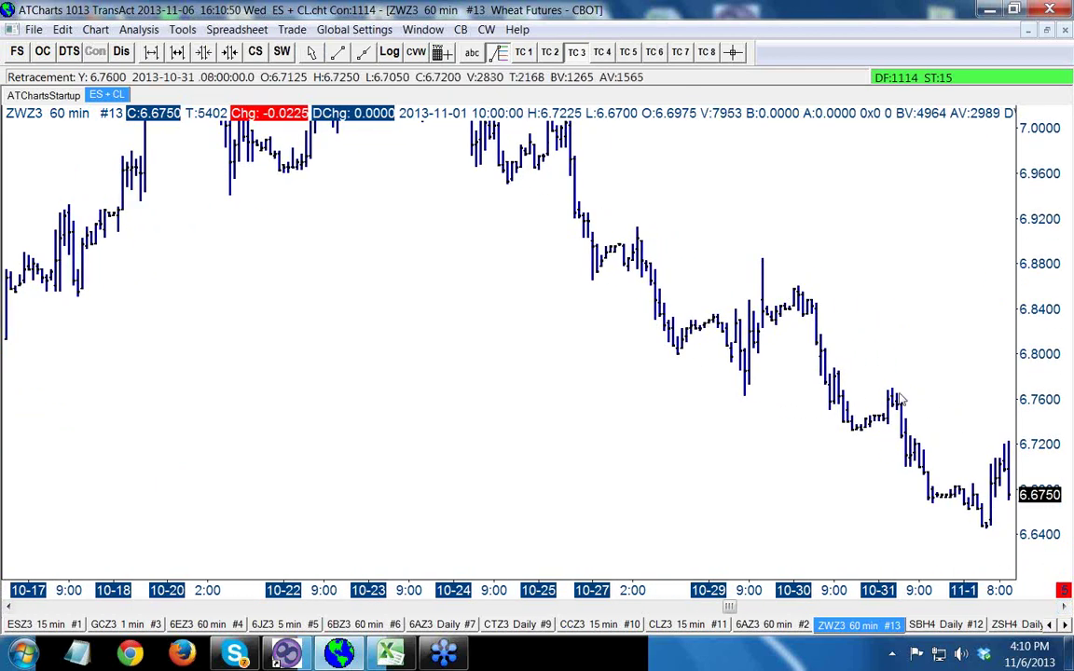
pyautogui.click(1064, 607)
pyautogui.click(1064, 607)
pyautogui.click(1063, 607)
pyautogui.click(1064, 607)
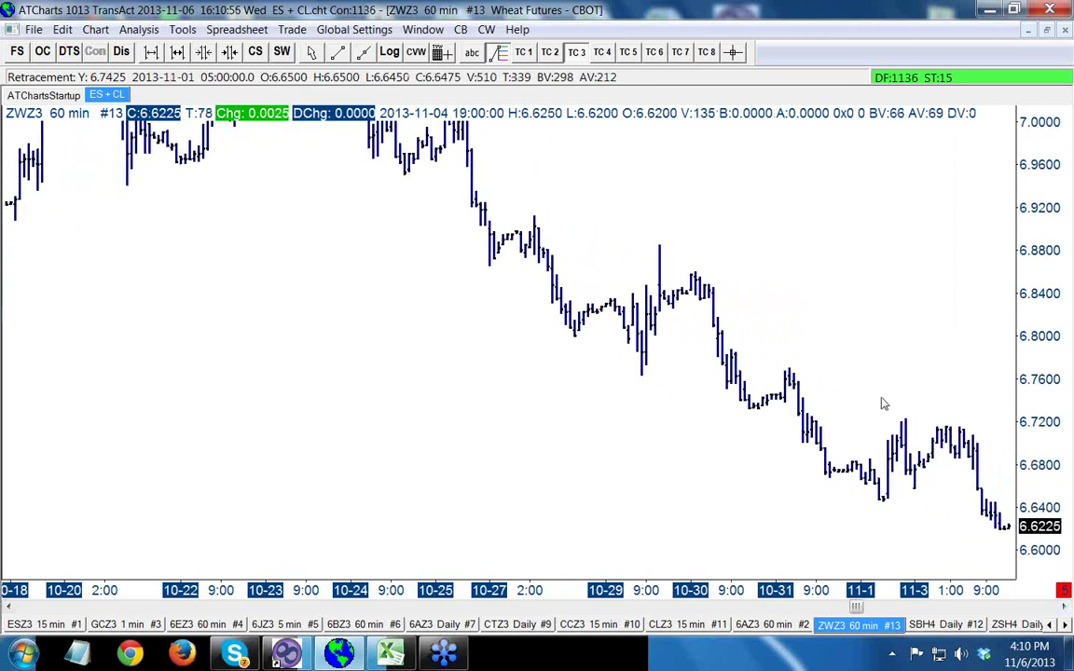
# Draw a 61.8% retracement from the October 31 high down to the November 1 low on the wheat chart
pyautogui.moveTo(1046, 358); pyautogui.dragTo(1034, 331)
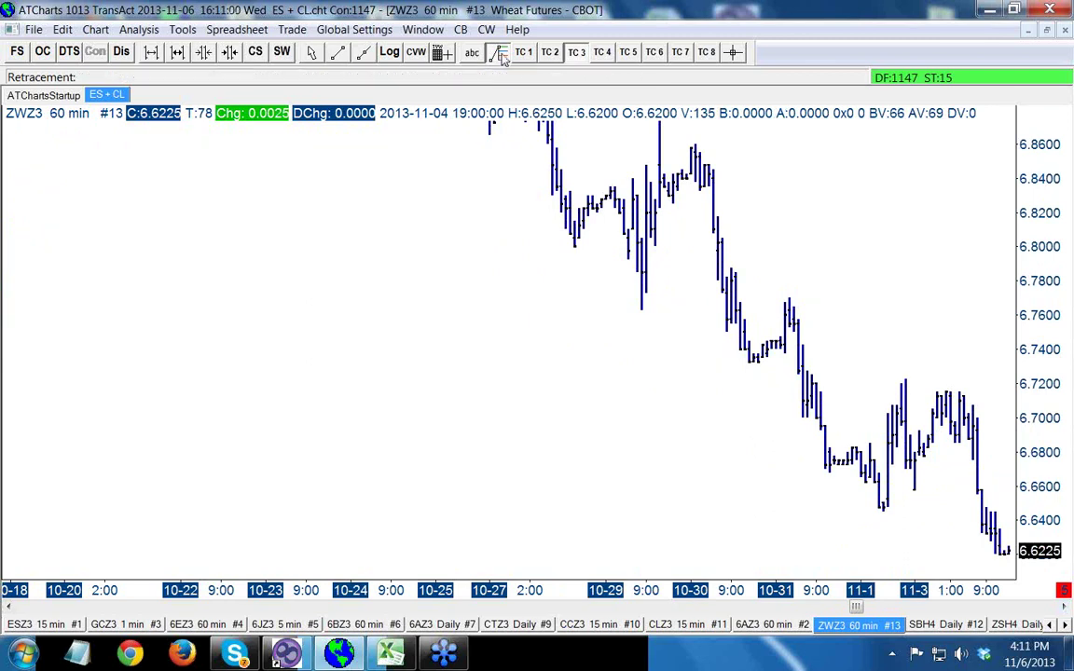
pyautogui.click(655, 51)
pyautogui.moveTo(790, 300)
pyautogui.mouseDown()
pyautogui.moveTo(840, 503)
pyautogui.moveTo(882, 508)
pyautogui.mouseUp()
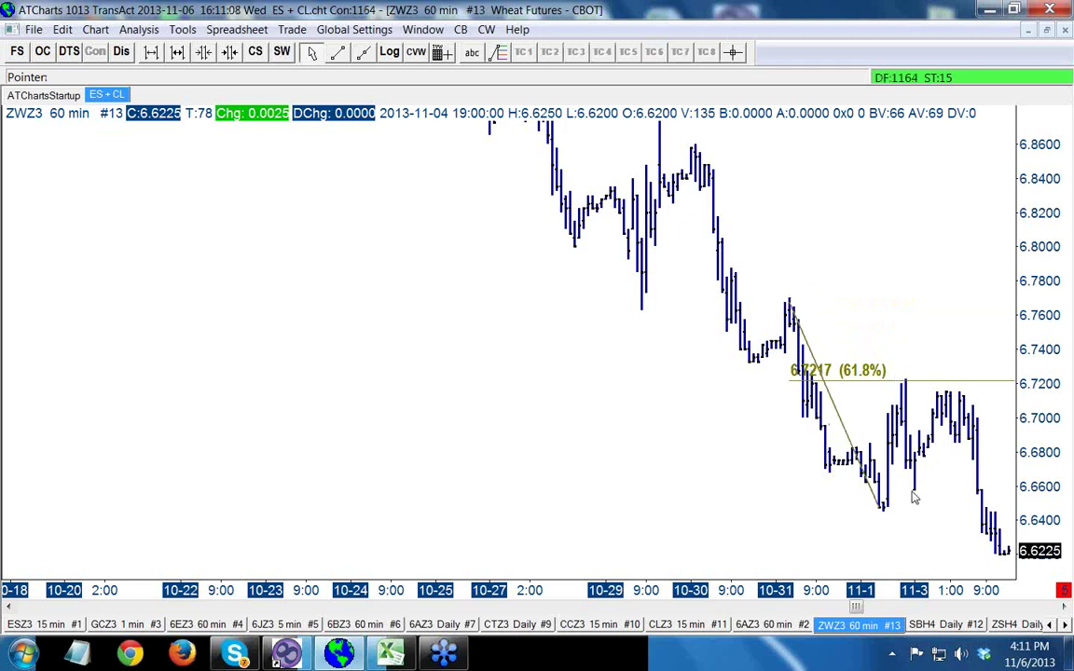
# Advance the chart to November 5 and draw a 38.2% retracement from the November 4 high down to that day's low
pyautogui.click(1064, 607)
pyautogui.click(1065, 607)
pyautogui.click(1065, 607)
pyautogui.click(1064, 607)
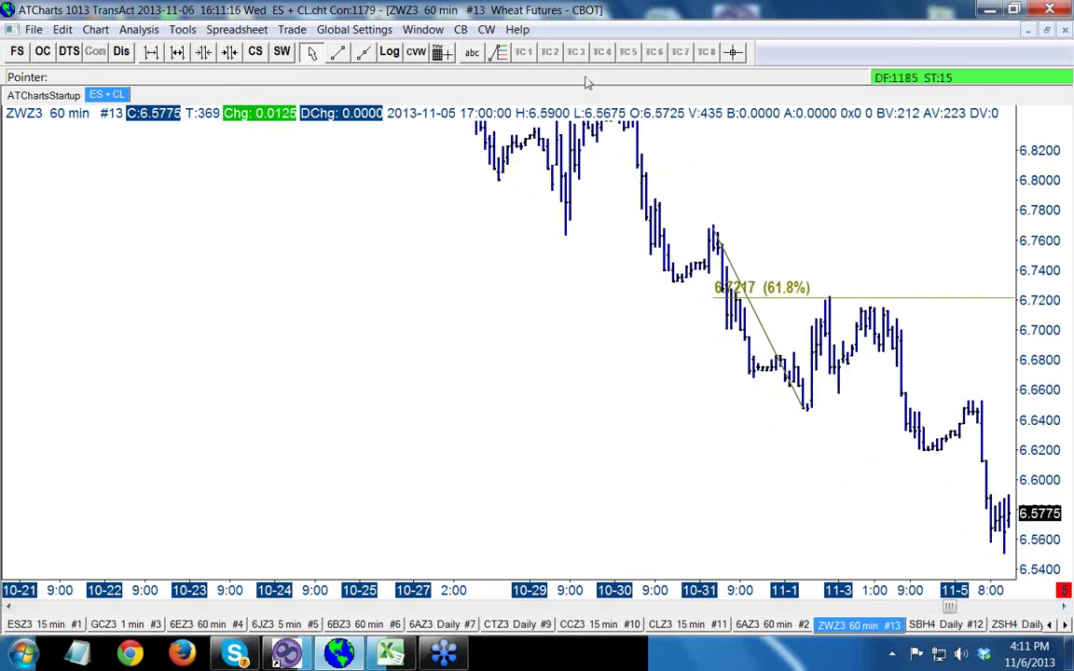
pyautogui.click(499, 55)
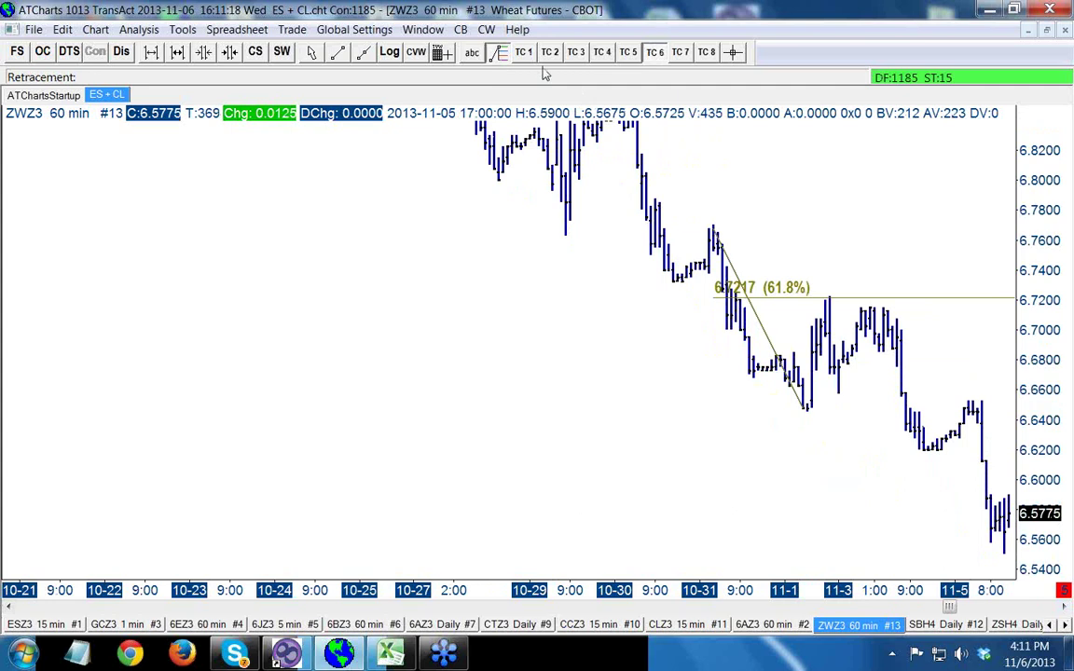
pyautogui.click(576, 52)
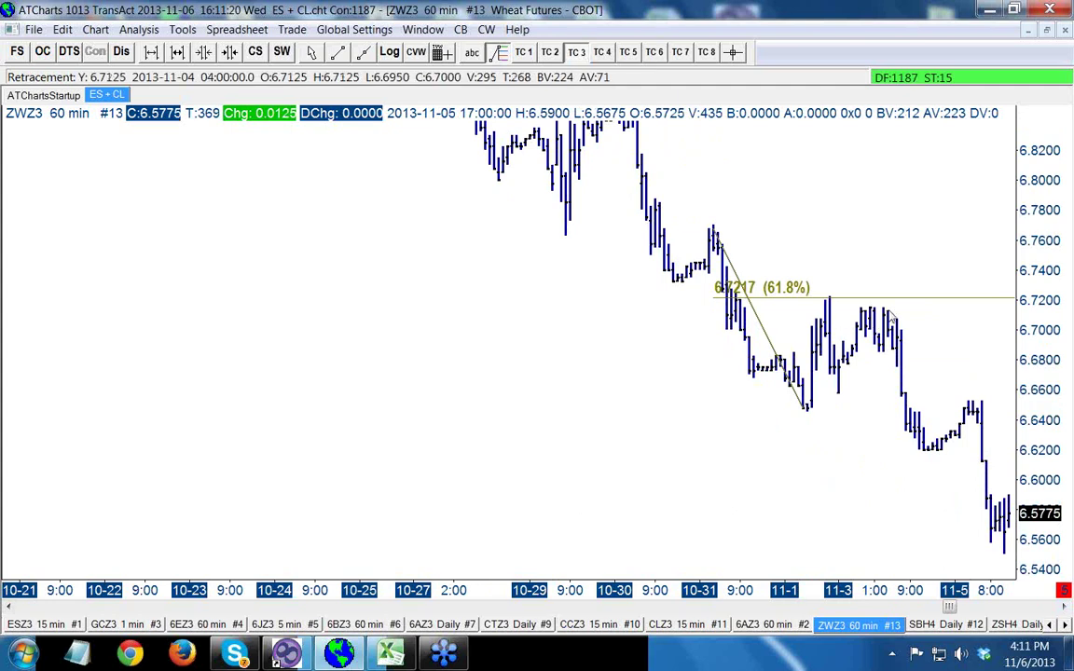
pyautogui.moveTo(889, 313); pyautogui.dragTo(932, 448)
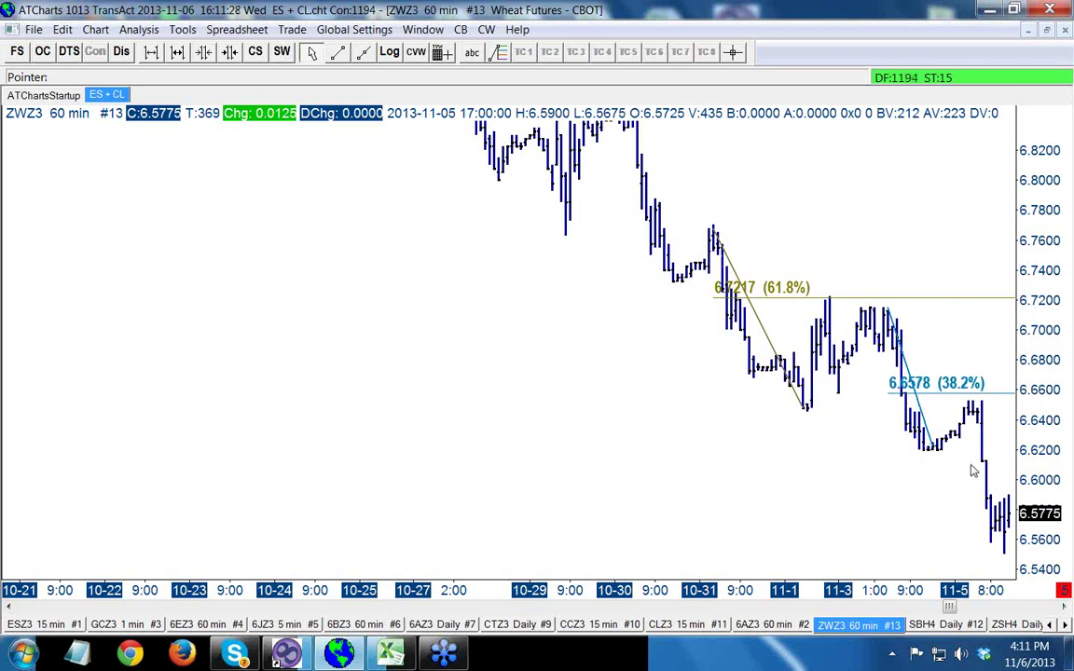
# Bring the wheat chart up to its latest November 6 bar and switch it to the daily interval
pyautogui.click(1064, 607)
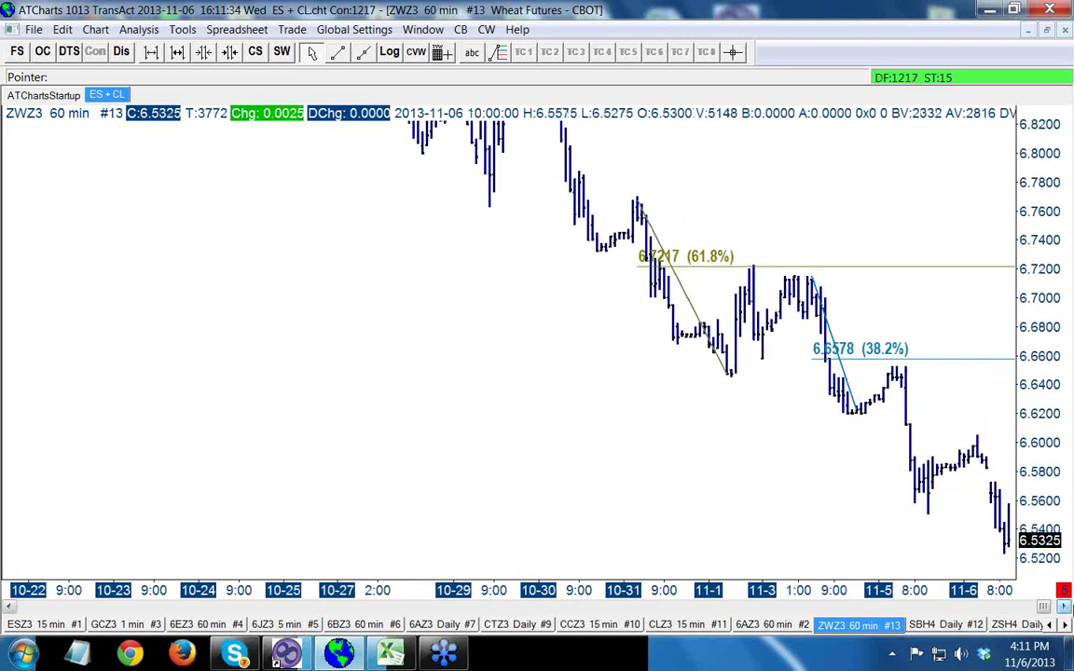
pyautogui.click(1061, 590)
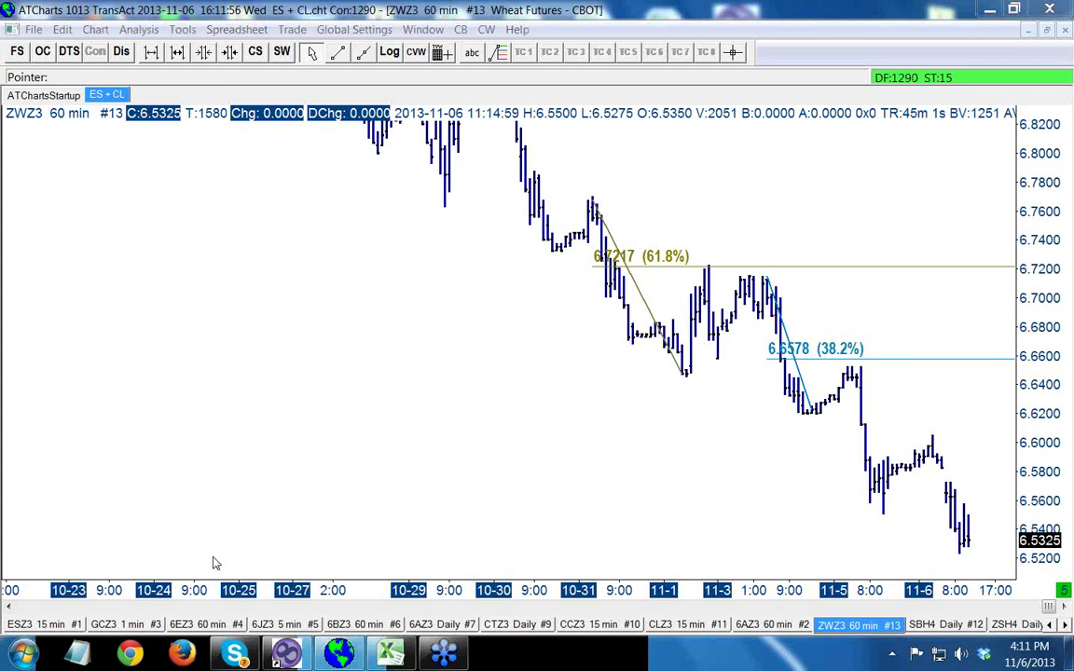
pyautogui.rightClick(183, 240)
pyautogui.click(235, 507)
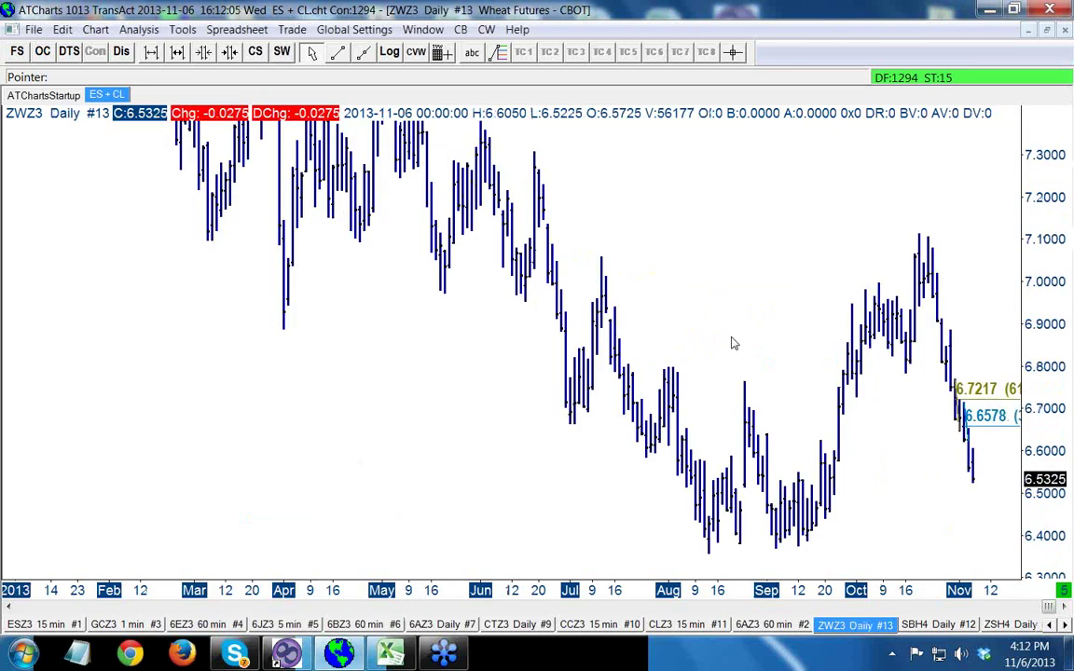
pyautogui.click(337, 51)
pyautogui.moveTo(909, 482); pyautogui.dragTo(854, 506)
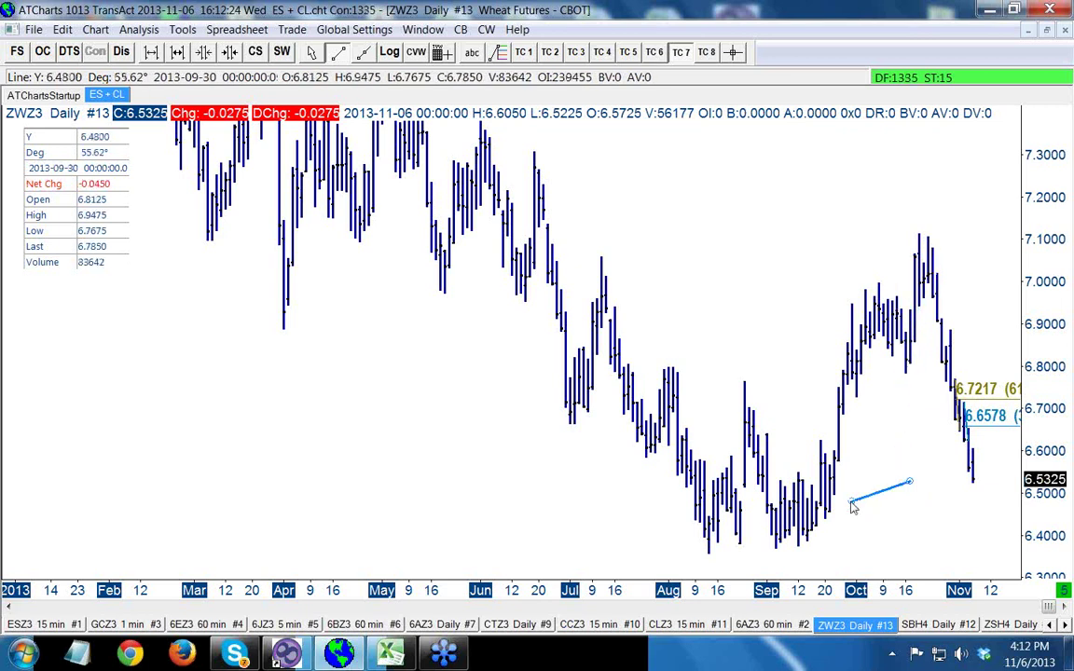
pyautogui.press('Delete')
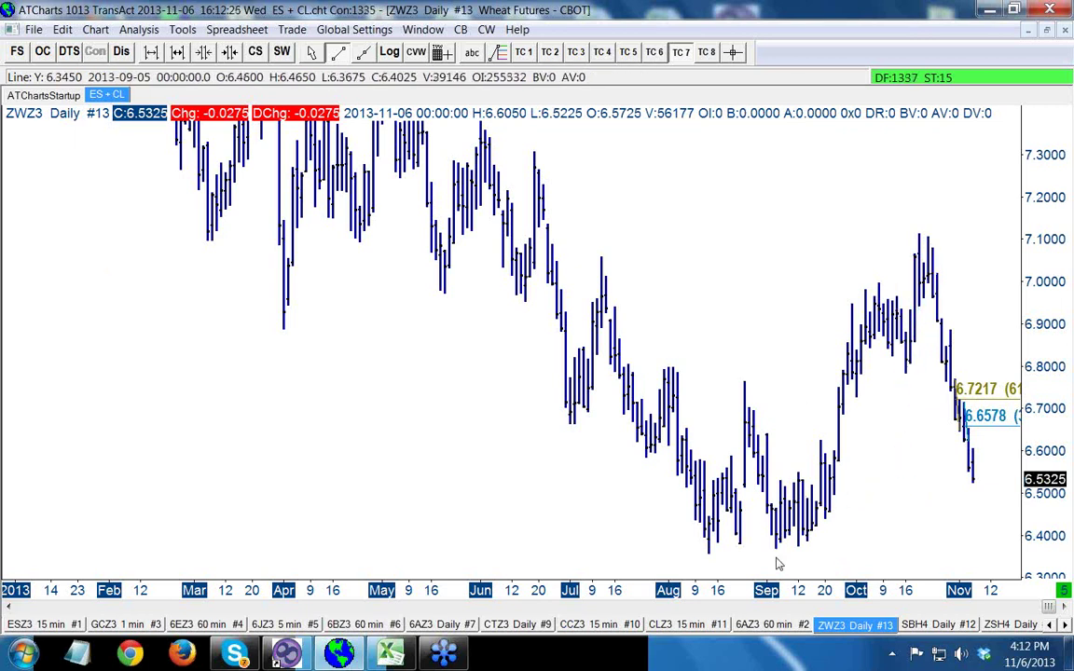
# Open the daily Sugar #11 chart and draw a 38.2% retracement from the October 28 high down to the early-November low
pyautogui.click(917, 626)
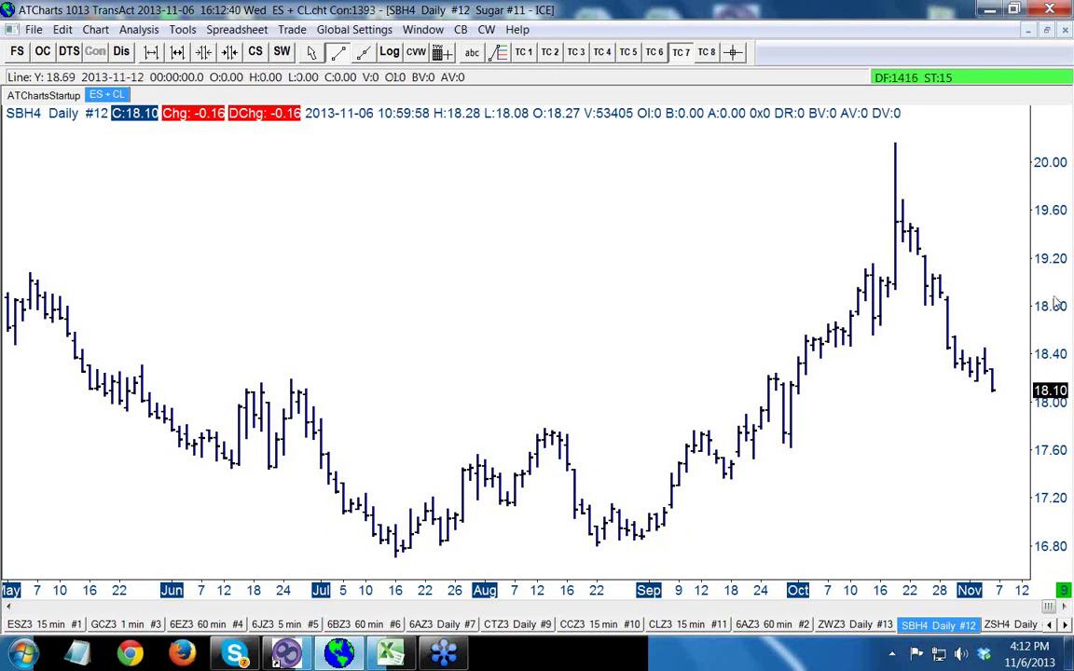
pyautogui.moveTo(1055, 303); pyautogui.dragTo(1052, 349)
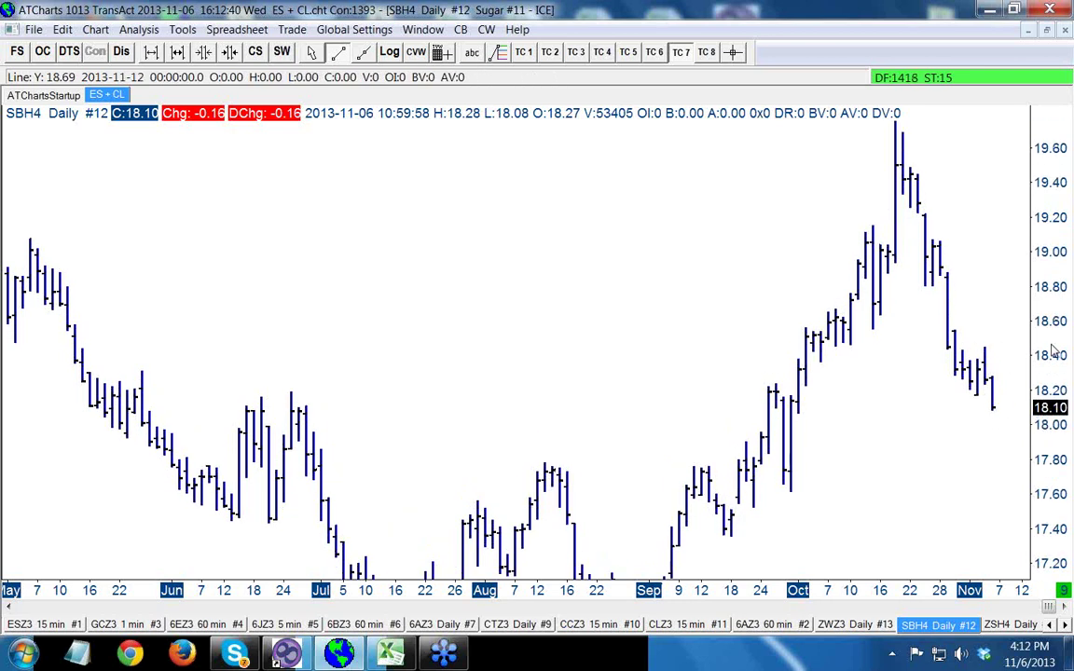
pyautogui.click(498, 52)
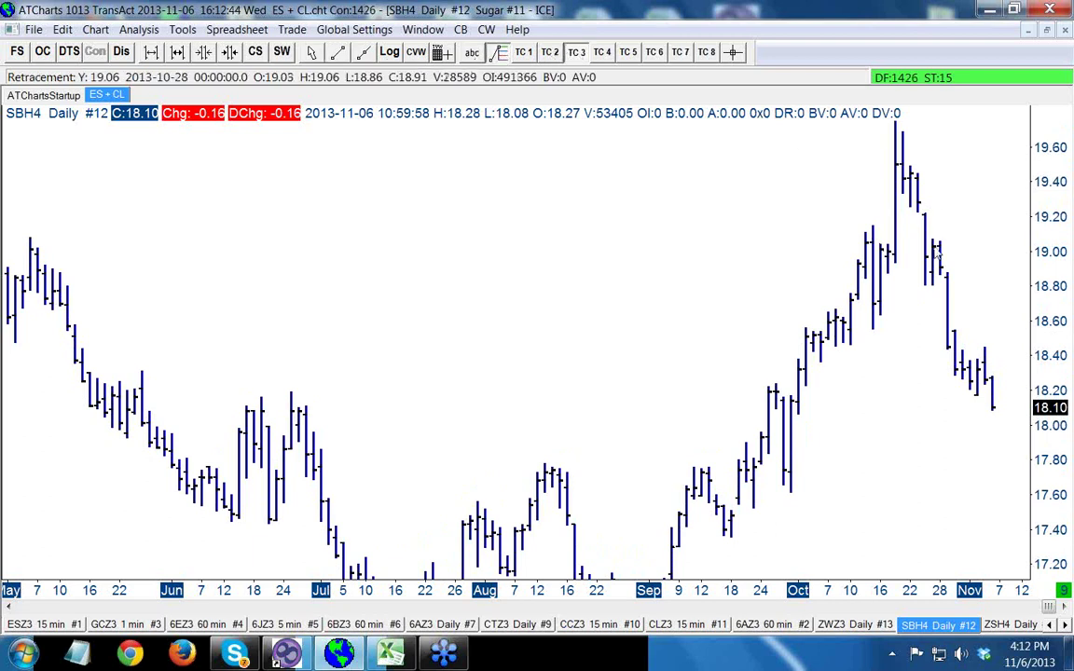
pyautogui.moveTo(941, 244); pyautogui.dragTo(943, 278)
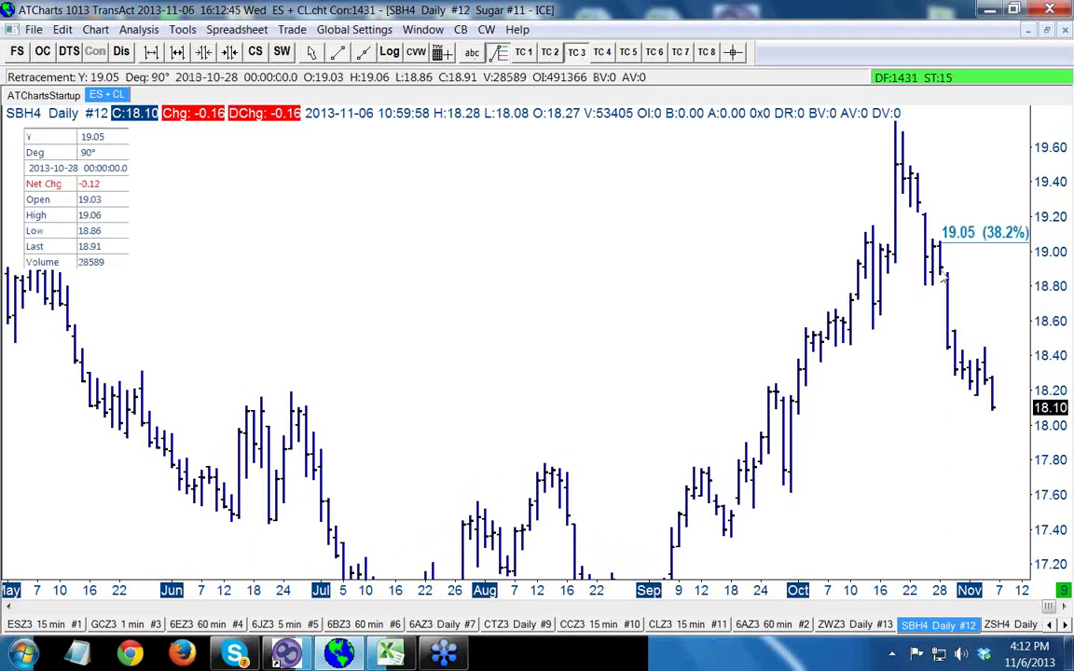
pyautogui.click(993, 399)
# Draw a 78.6% retracement of the sugar rally from the mid-July low up to the October high
pyautogui.moveTo(1050, 378); pyautogui.dragTo(1064, 302)
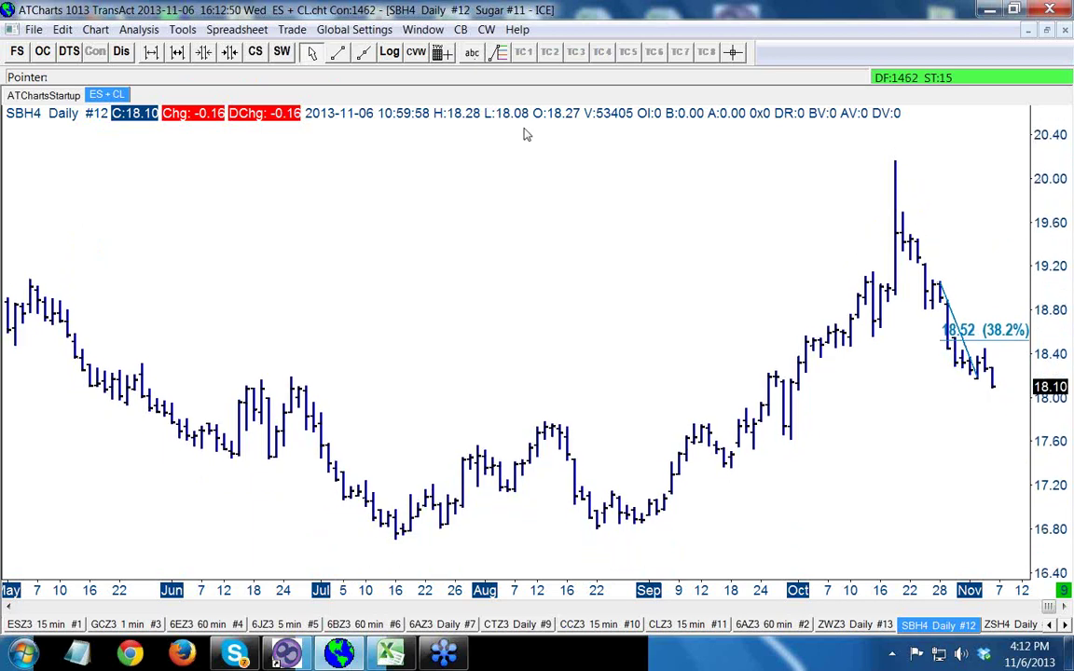
pyautogui.click(499, 52)
pyautogui.click(673, 53)
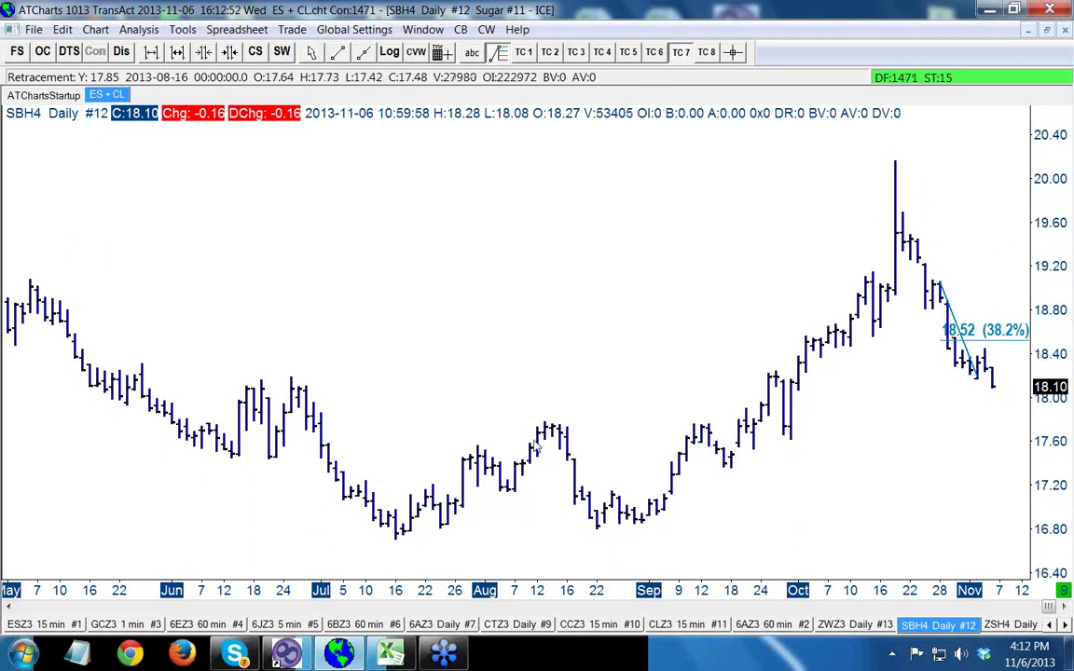
pyautogui.moveTo(398, 532)
pyautogui.mouseDown()
pyautogui.moveTo(774, 285)
pyautogui.moveTo(895, 163)
pyautogui.mouseUp()
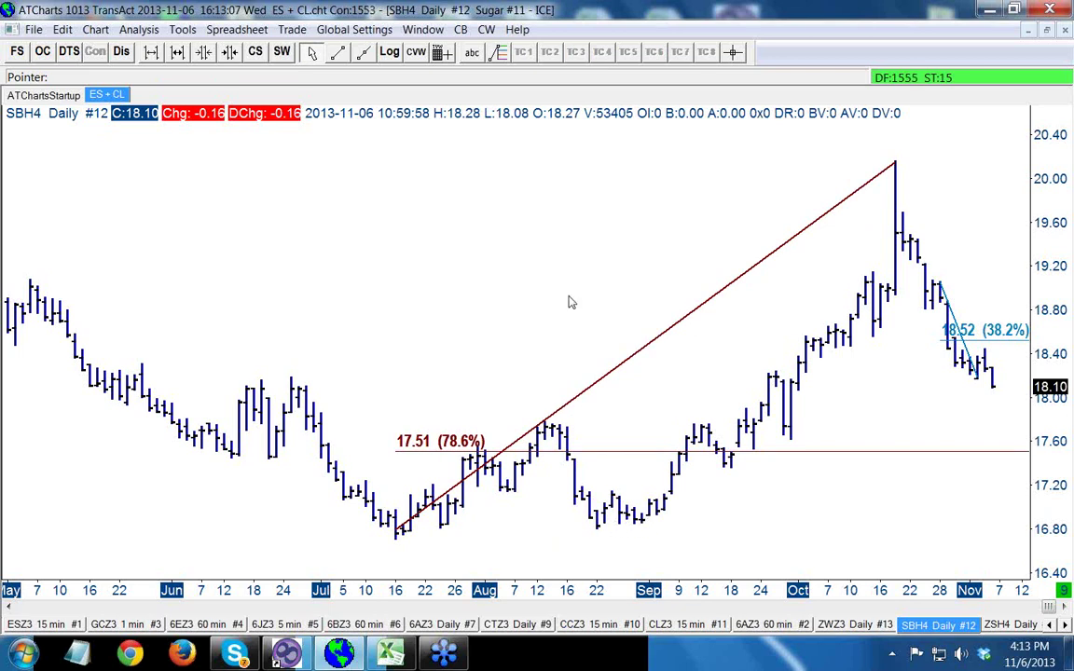
# Open the 60-minute British Pound chart and examine its red zigzag and the 261.8% and 461.8% extension drawings
pyautogui.click(360, 624)
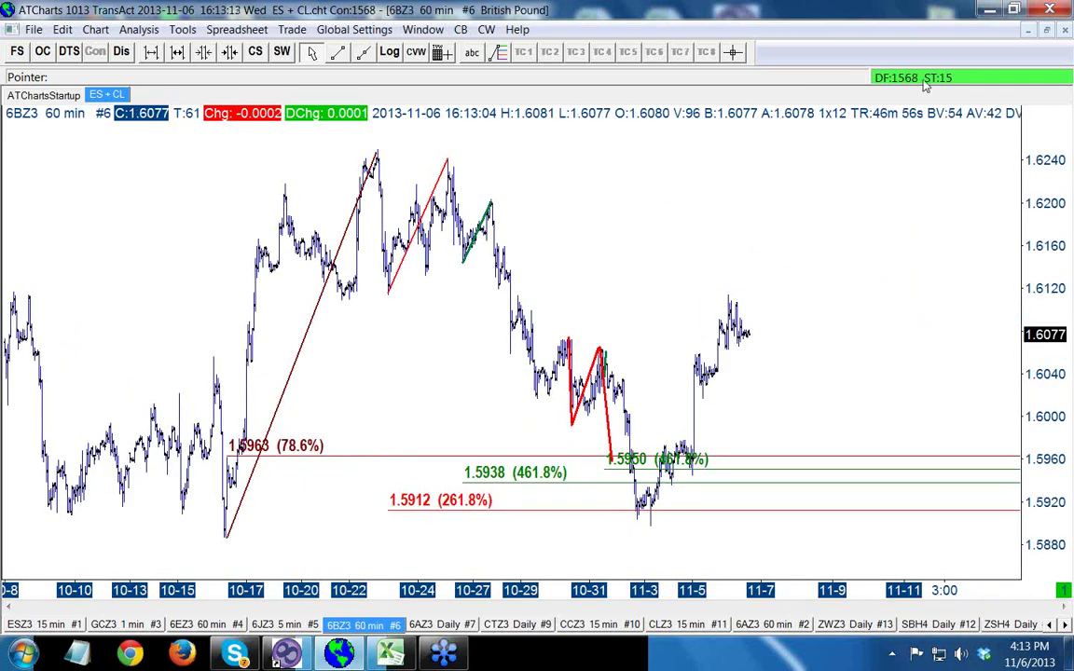
pyautogui.click(604, 400)
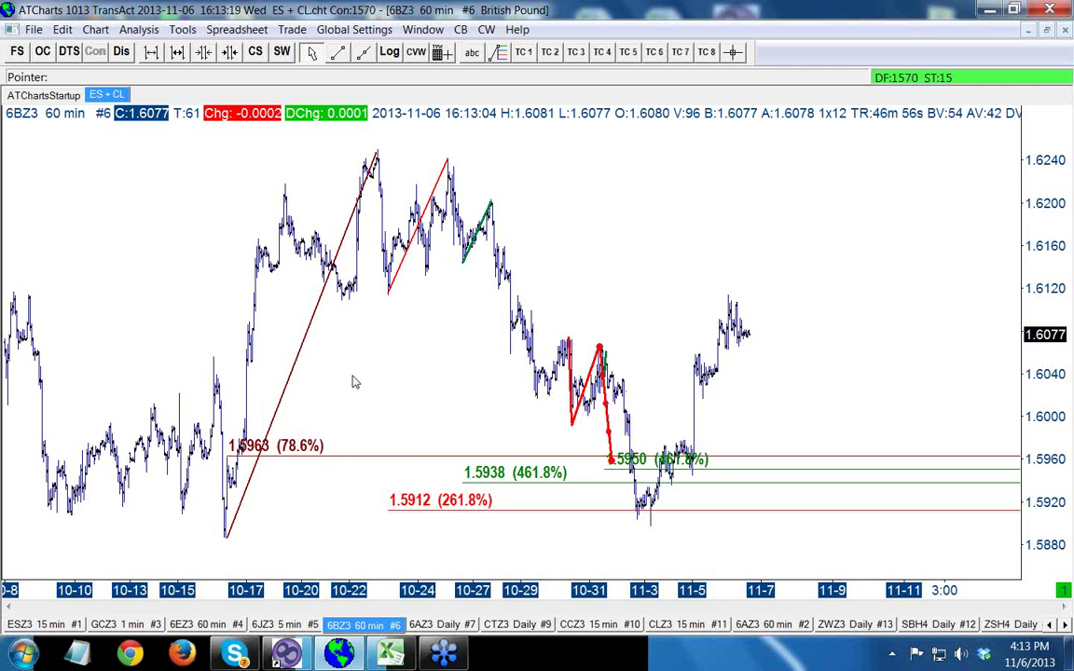
pyautogui.click(407, 257)
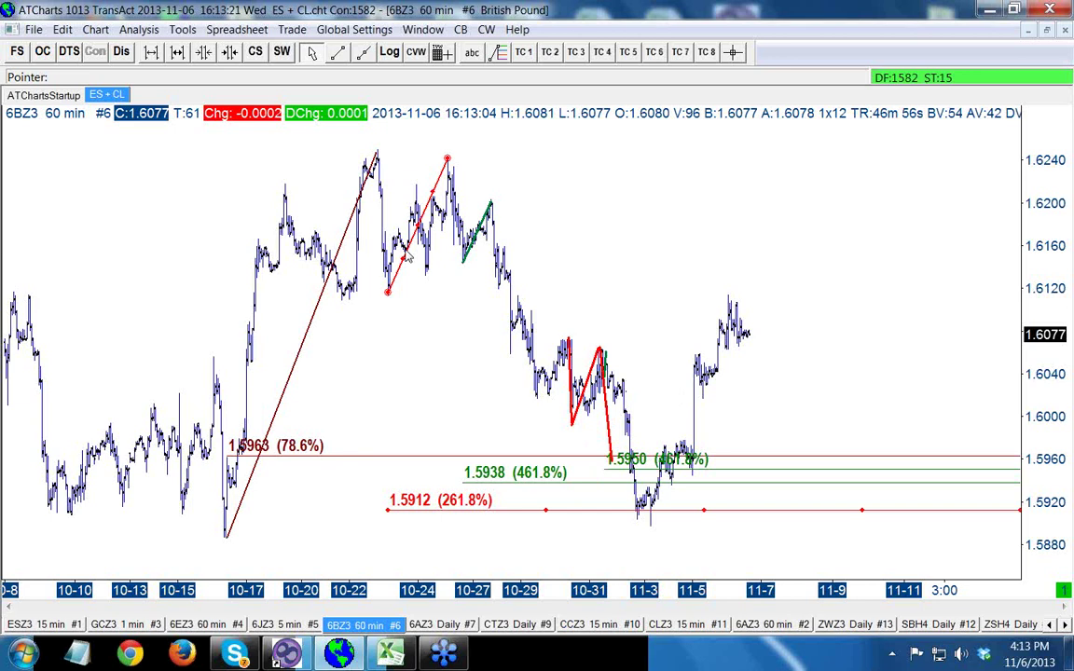
pyautogui.click(472, 245)
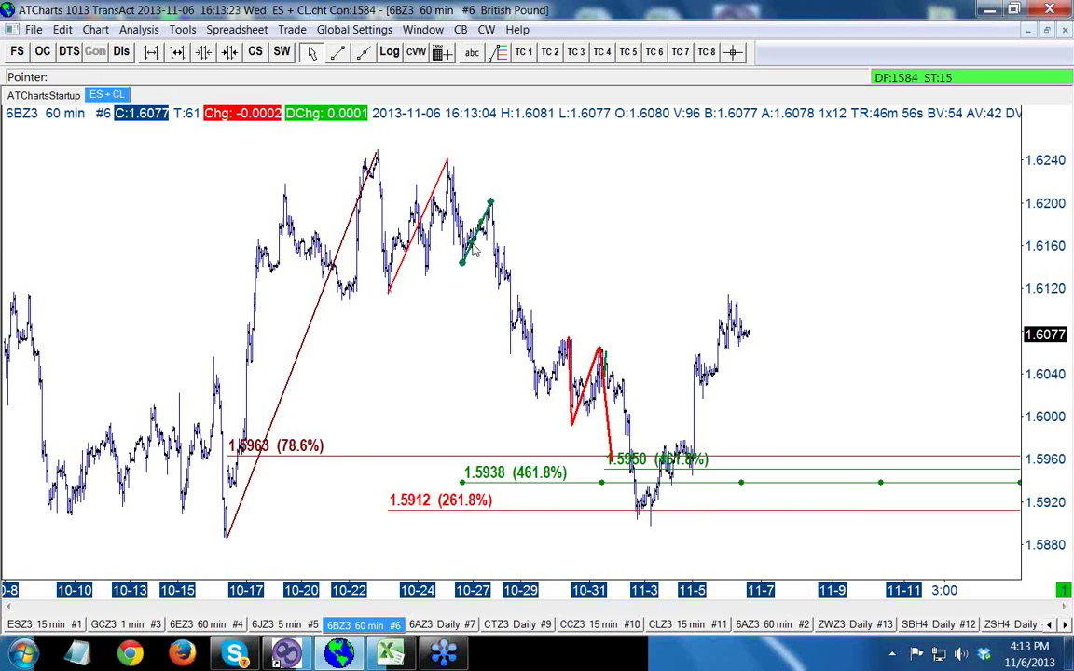
# Draw a 461.8% extension of the late-October pullback that ends at the high where the red zigzag starts
pyautogui.click(500, 52)
pyautogui.moveTo(537, 397); pyautogui.dragTo(565, 338)
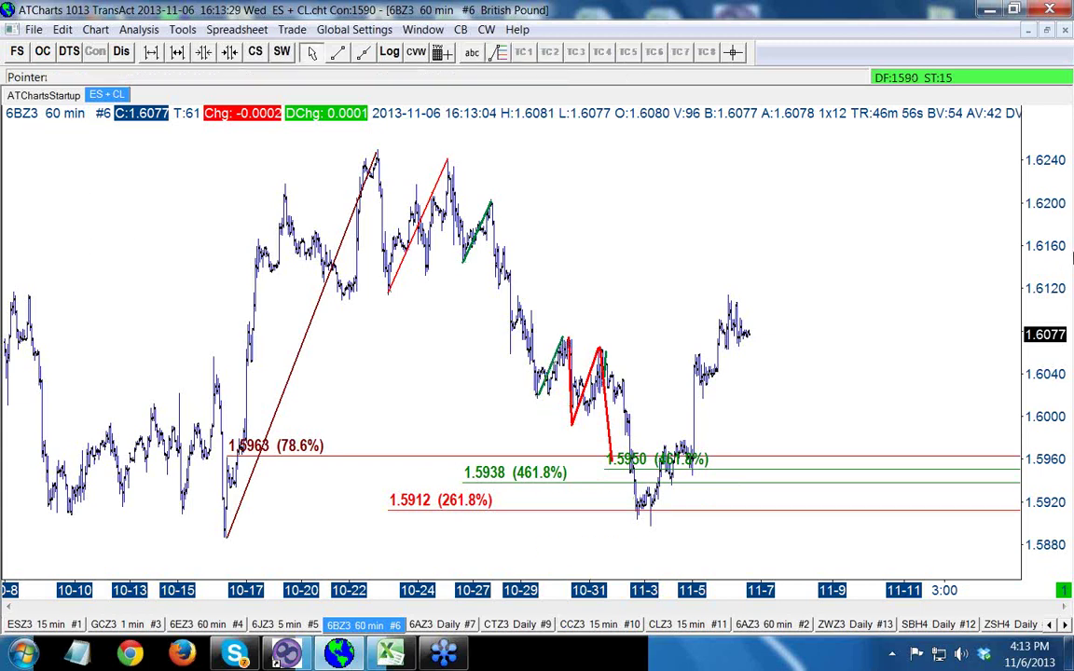
pyautogui.moveTo(1064, 267); pyautogui.dragTo(1054, 216)
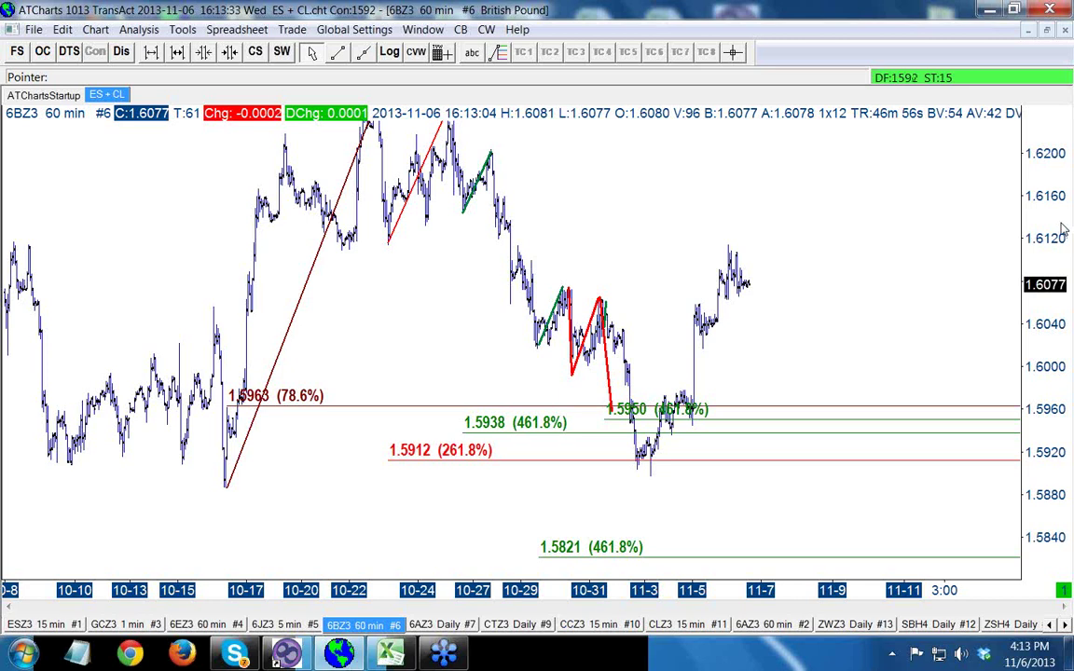
# Stretch the final leg of the red zigzag down to the early-November low and align it with the decline
pyautogui.moveTo(612, 412); pyautogui.dragTo(650, 473)
pyautogui.click(621, 377)
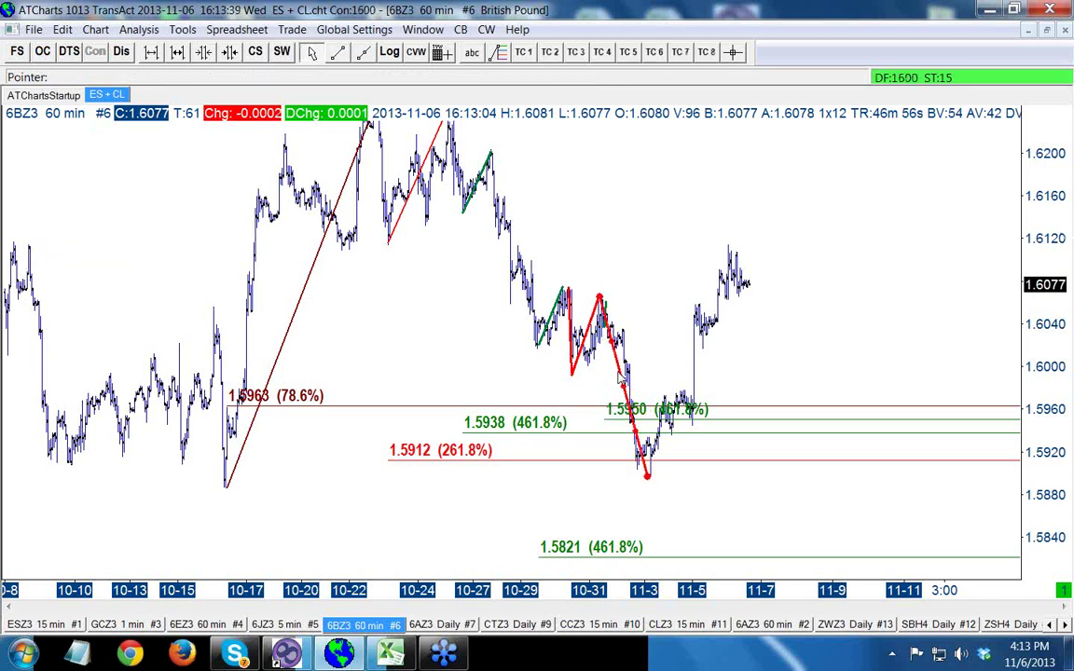
pyautogui.moveTo(621, 378)
pyautogui.mouseDown()
pyautogui.moveTo(559, 344)
pyautogui.moveTo(580, 336)
pyautogui.moveTo(566, 347)
pyautogui.moveTo(629, 381)
pyautogui.mouseUp()
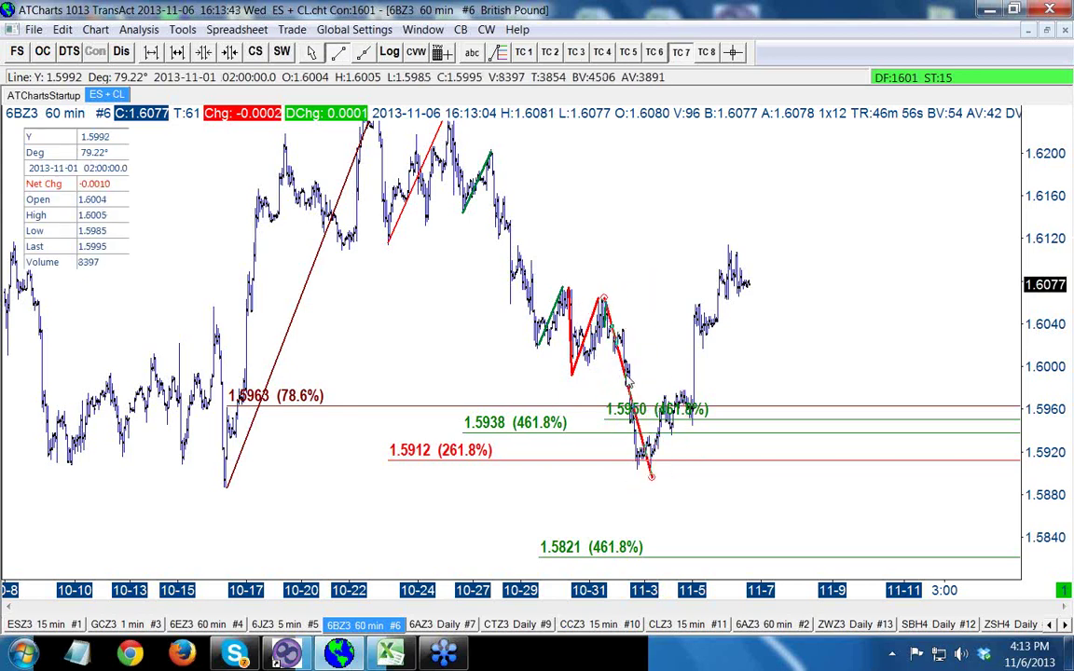
pyautogui.moveTo(628, 382)
pyautogui.mouseDown()
pyautogui.moveTo(622, 332)
pyautogui.moveTo(630, 383)
pyautogui.mouseUp()
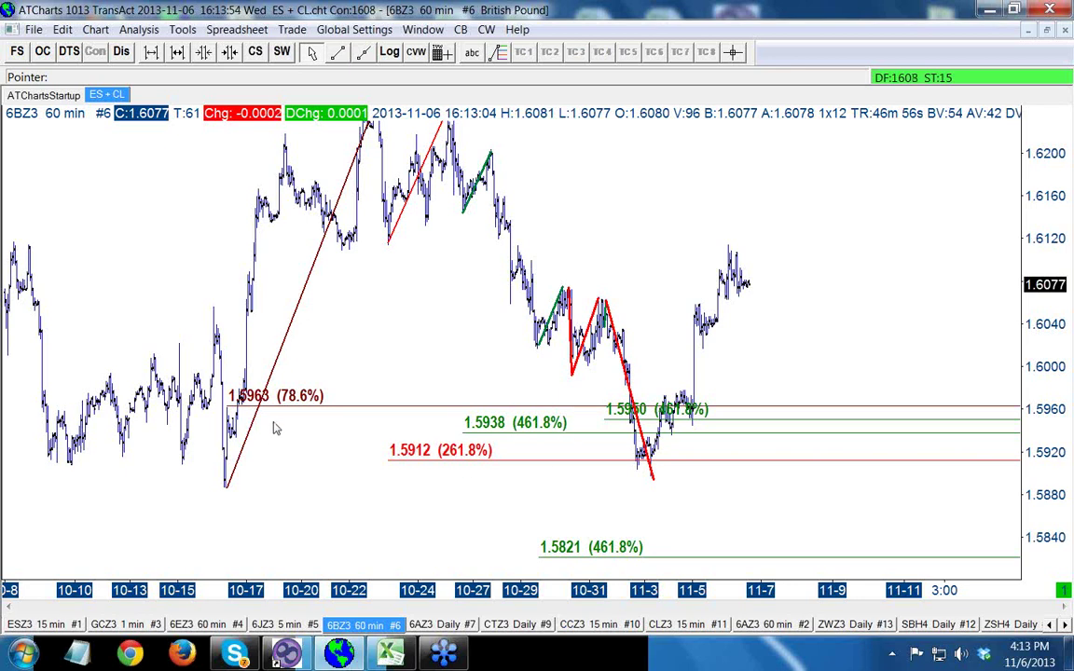
# Open the interval choices for the British Pound chart
pyautogui.rightClick(351, 339)
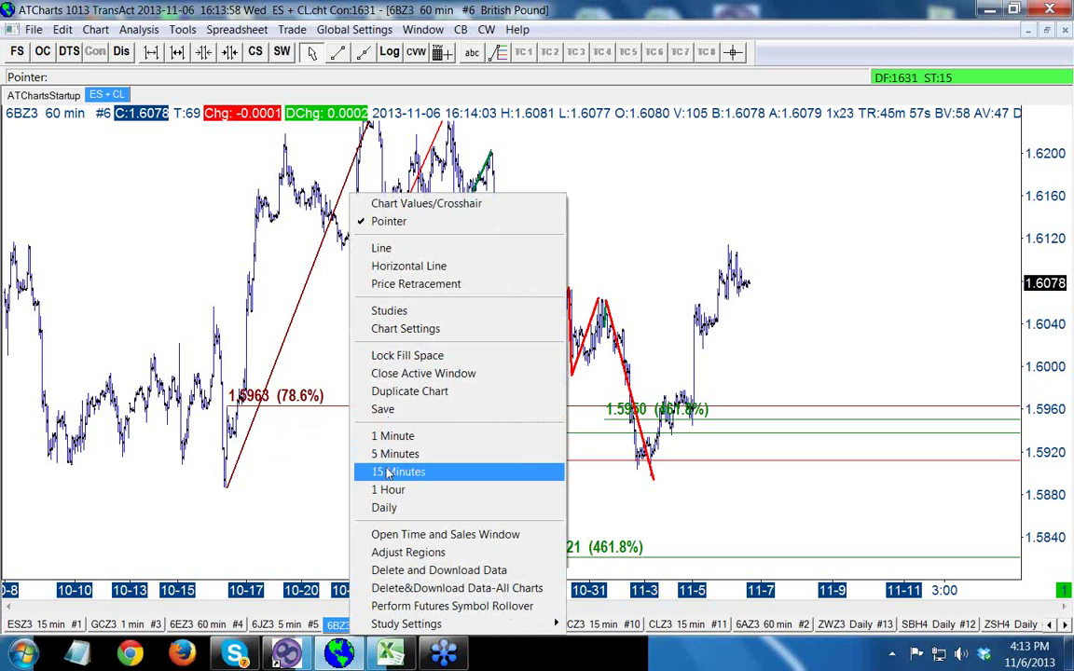
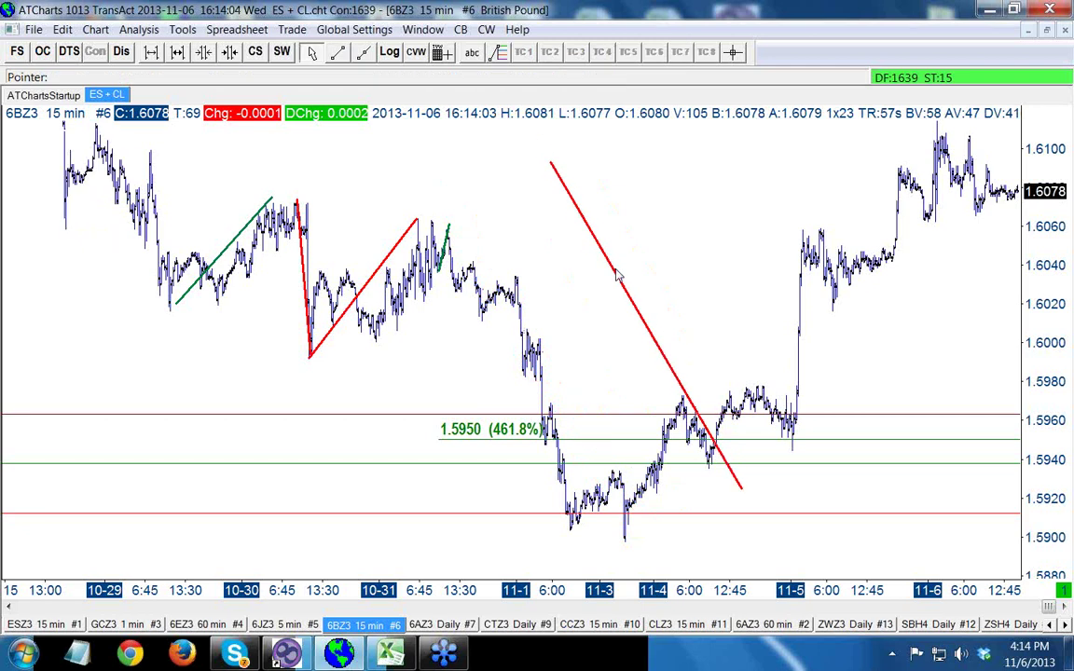
# Erase the 461.8% extension at 1.5950 drawn from the small October 31 upswing on the 15-minute chart
pyautogui.press('Up')
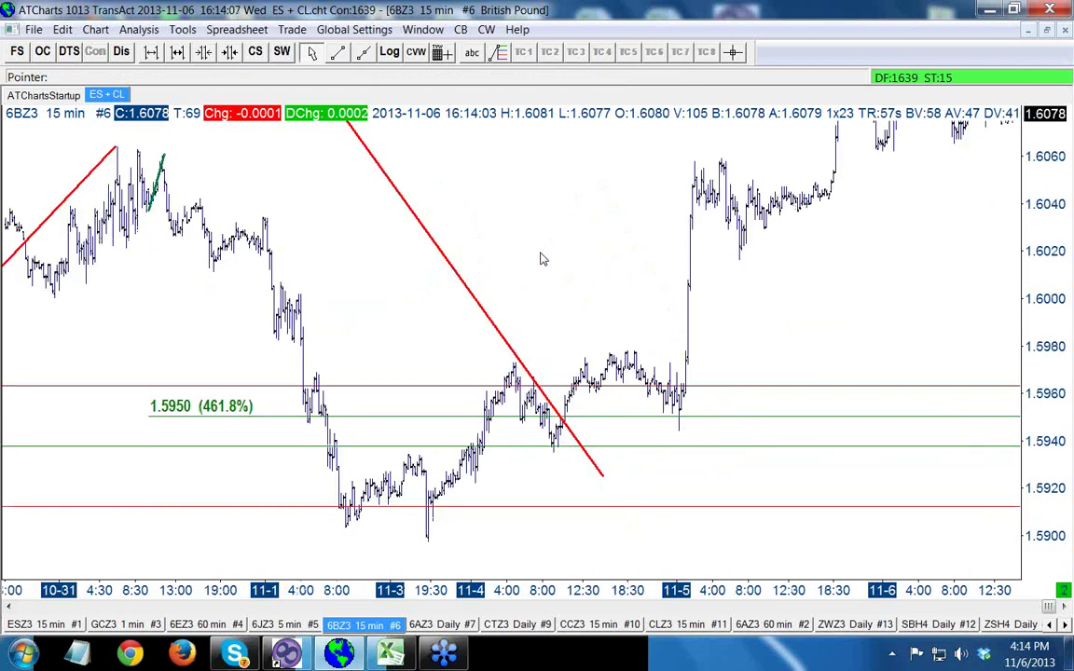
pyautogui.click(10, 608)
pyautogui.click(10, 606)
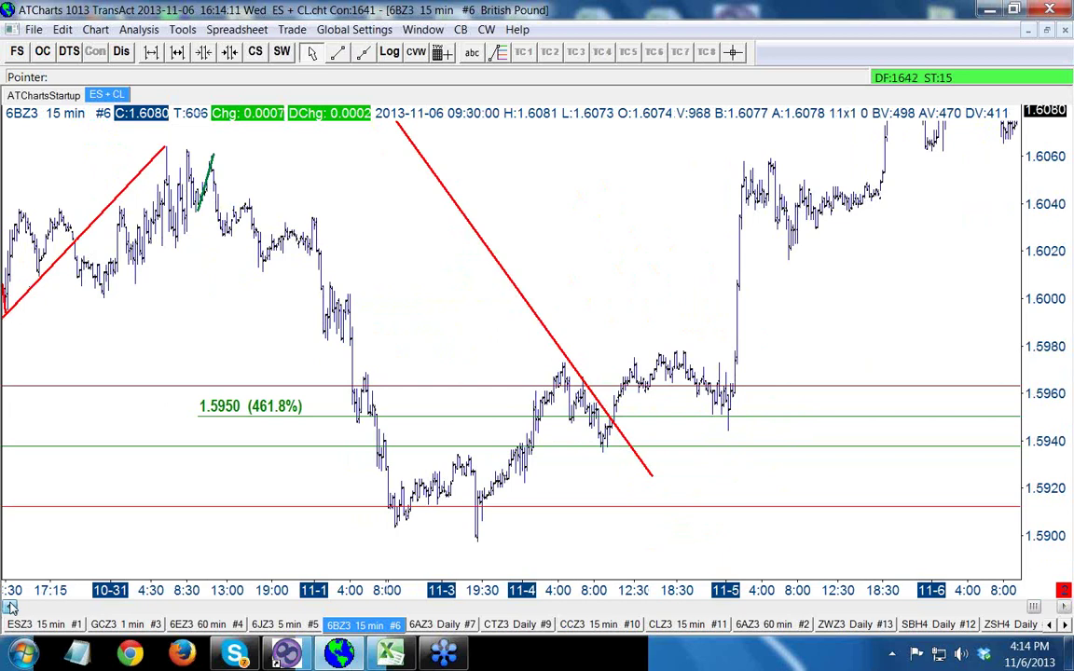
pyautogui.click(10, 606)
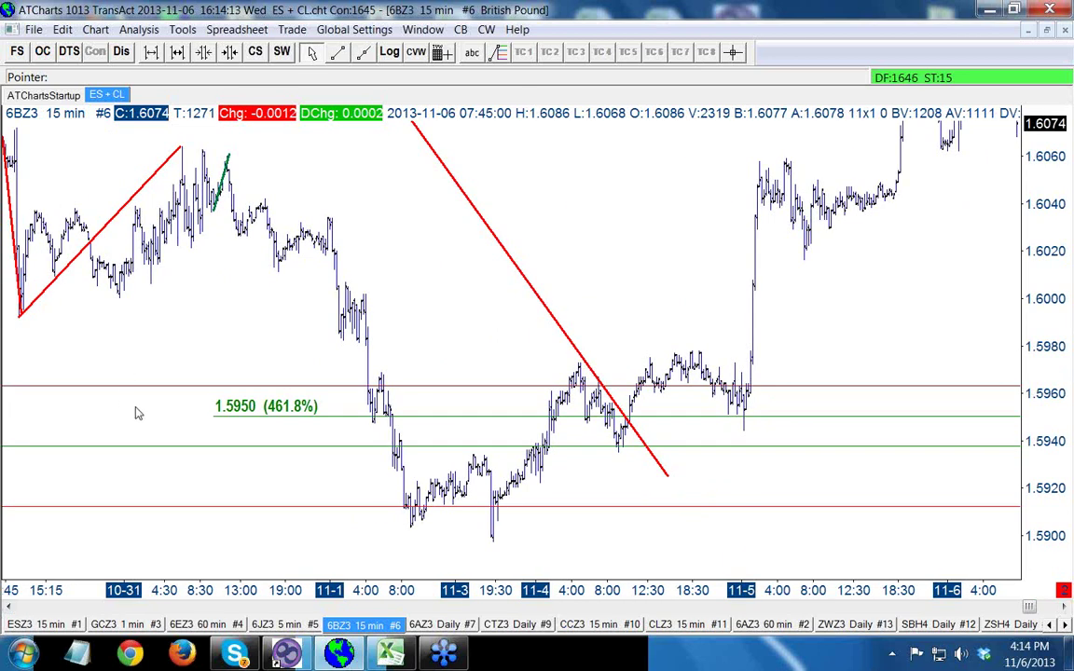
pyautogui.scroll(1, 136, 410)
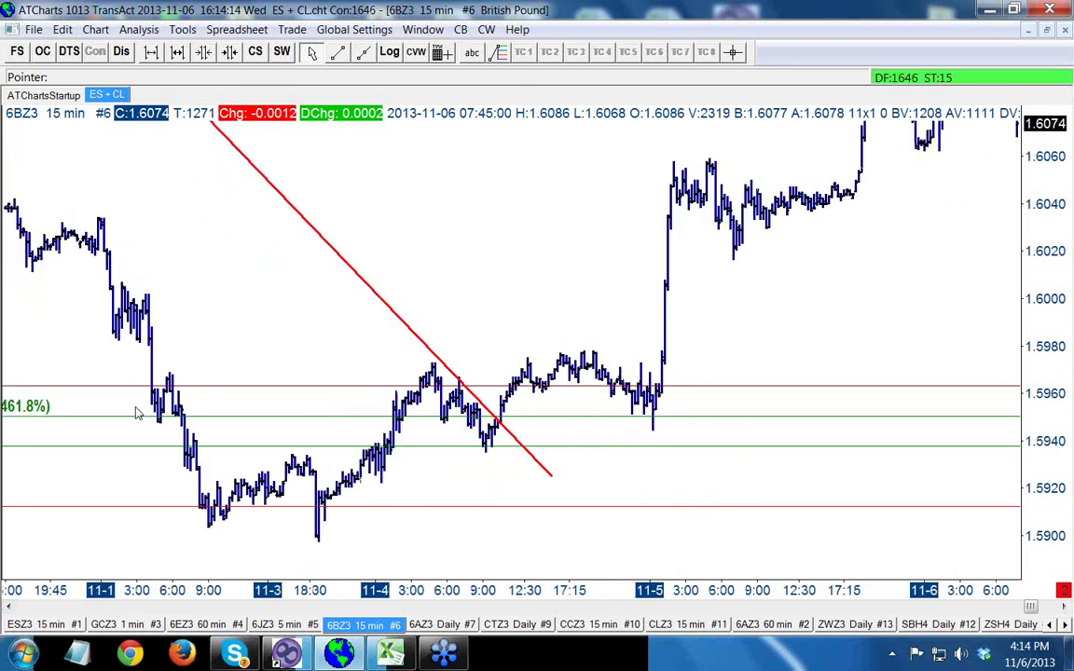
pyautogui.click(9, 606)
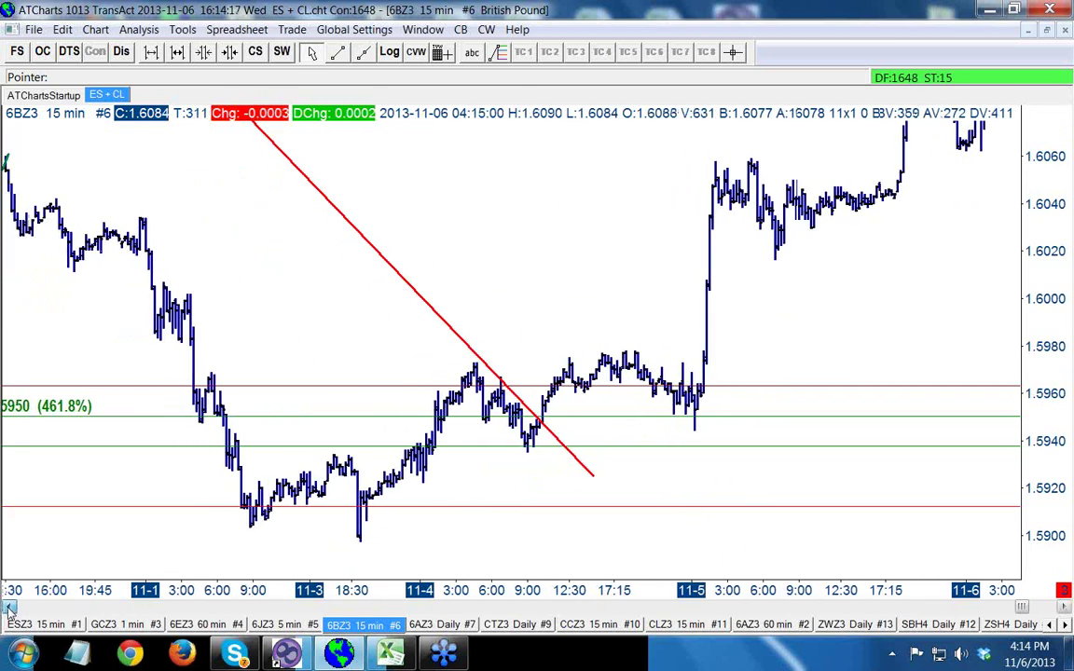
pyautogui.click(9, 606)
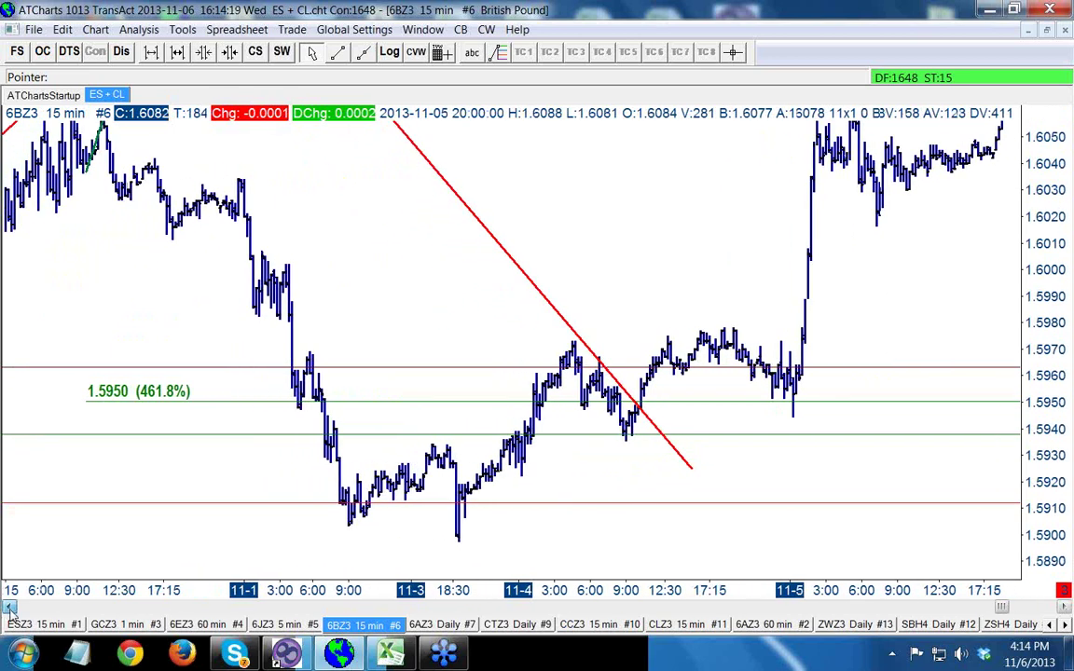
pyautogui.click(10, 606)
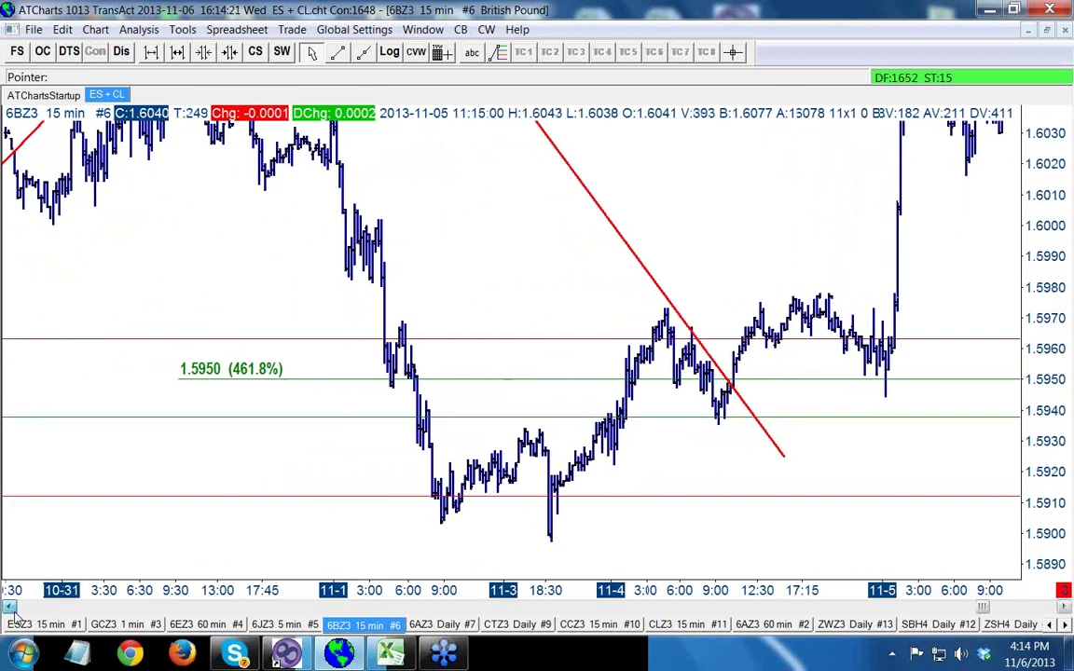
pyautogui.click(9, 607)
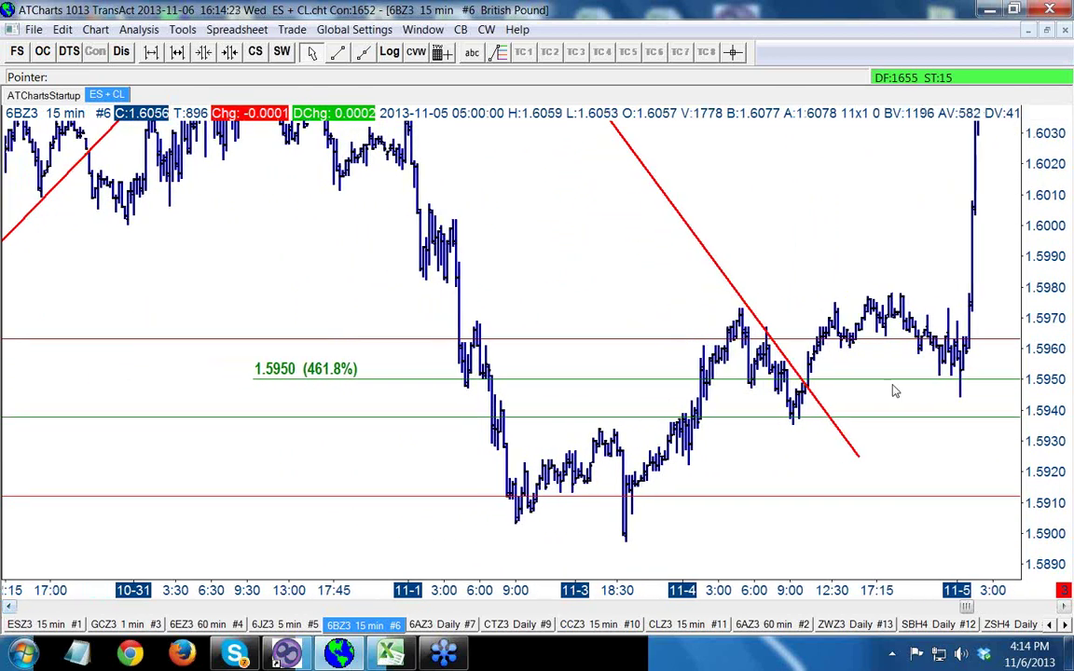
pyautogui.moveTo(1066, 345)
pyautogui.mouseDown()
pyautogui.moveTo(1070, 295)
pyautogui.moveTo(1070, 357)
pyautogui.mouseUp()
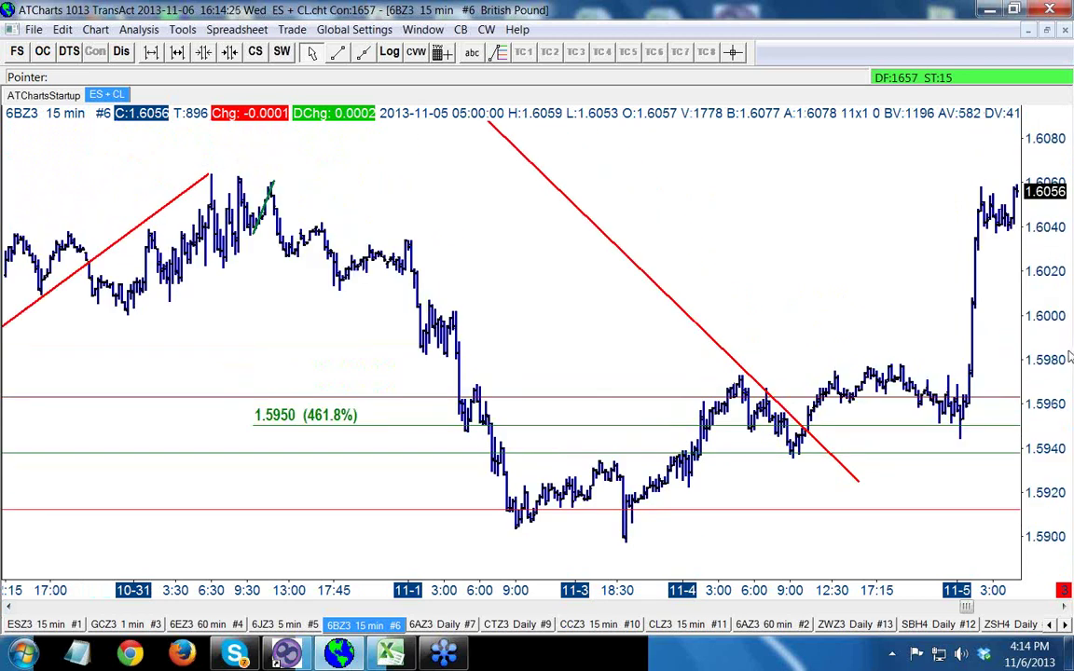
pyautogui.rightClick(265, 219)
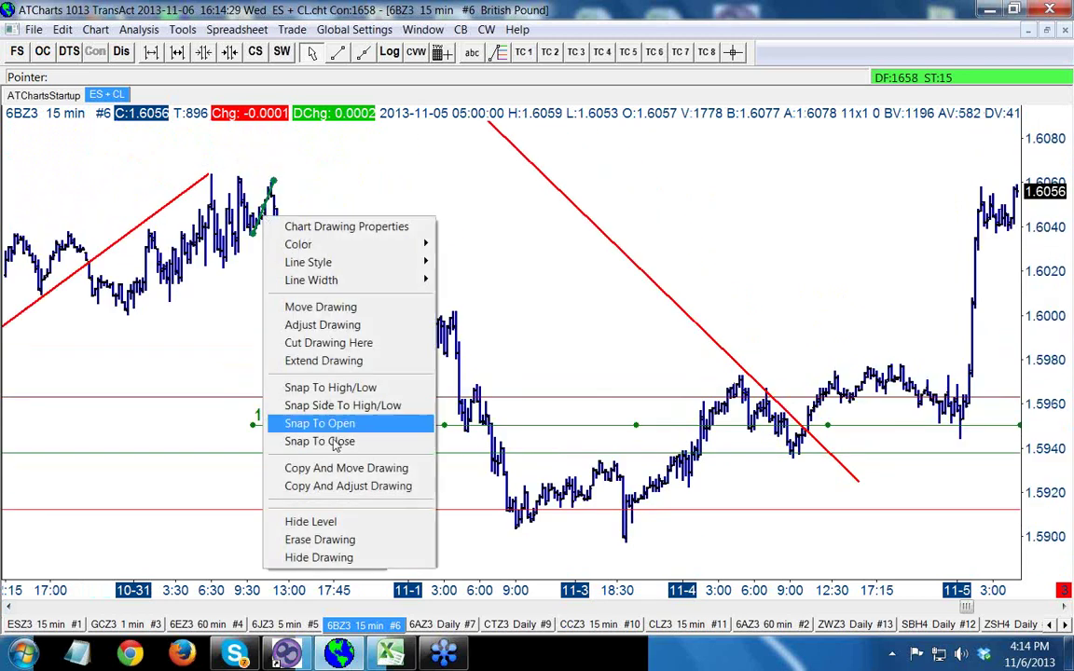
pyautogui.click(328, 541)
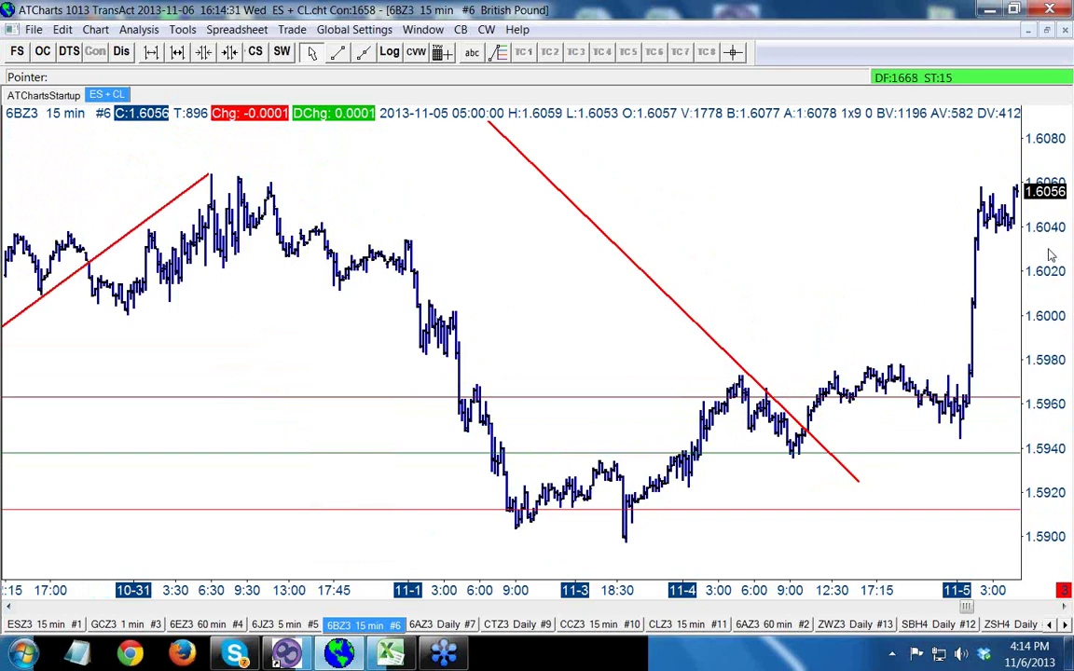
pyautogui.moveTo(1060, 286); pyautogui.dragTo(1059, 247)
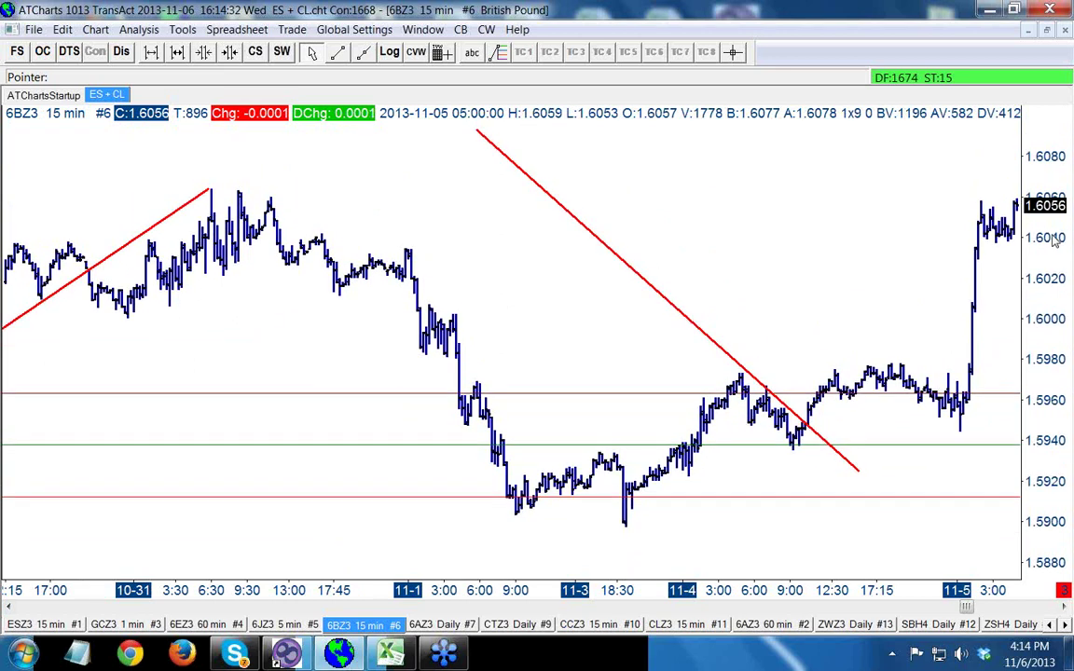
pyautogui.click(9, 607)
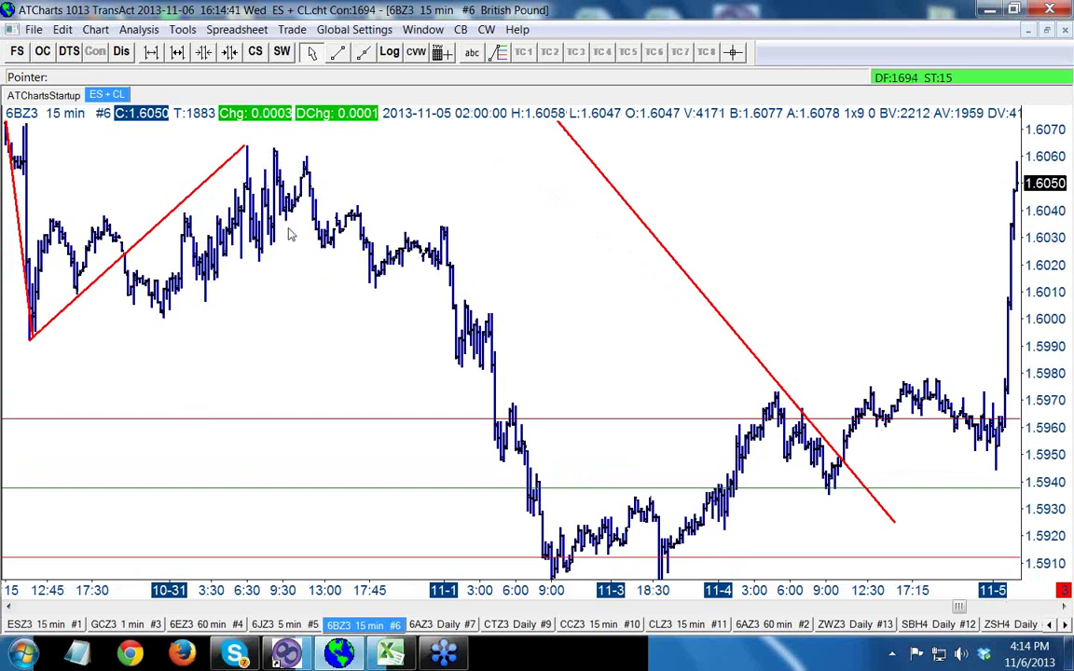
pyautogui.moveTo(1031, 391); pyautogui.dragTo(1031, 348)
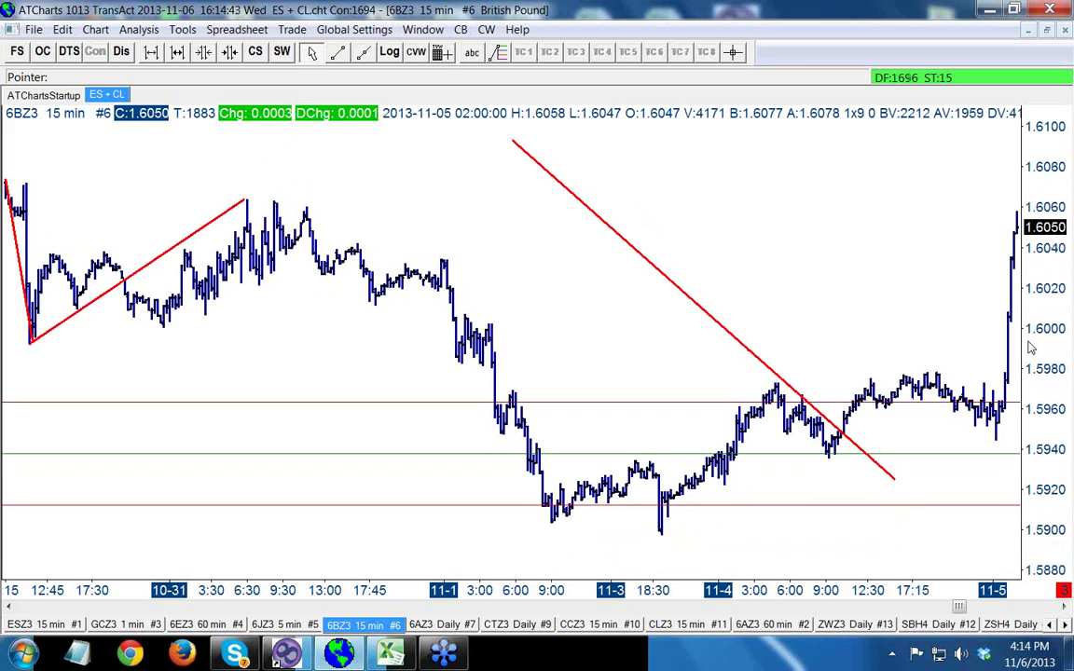
pyautogui.click(337, 52)
pyautogui.moveTo(580, 566)
pyautogui.mouseDown()
pyautogui.moveTo(501, 408)
pyautogui.moveTo(421, 320)
pyautogui.moveTo(448, 343)
pyautogui.moveTo(403, 312)
pyautogui.moveTo(423, 324)
pyautogui.mouseUp()
pyautogui.press('Delete')
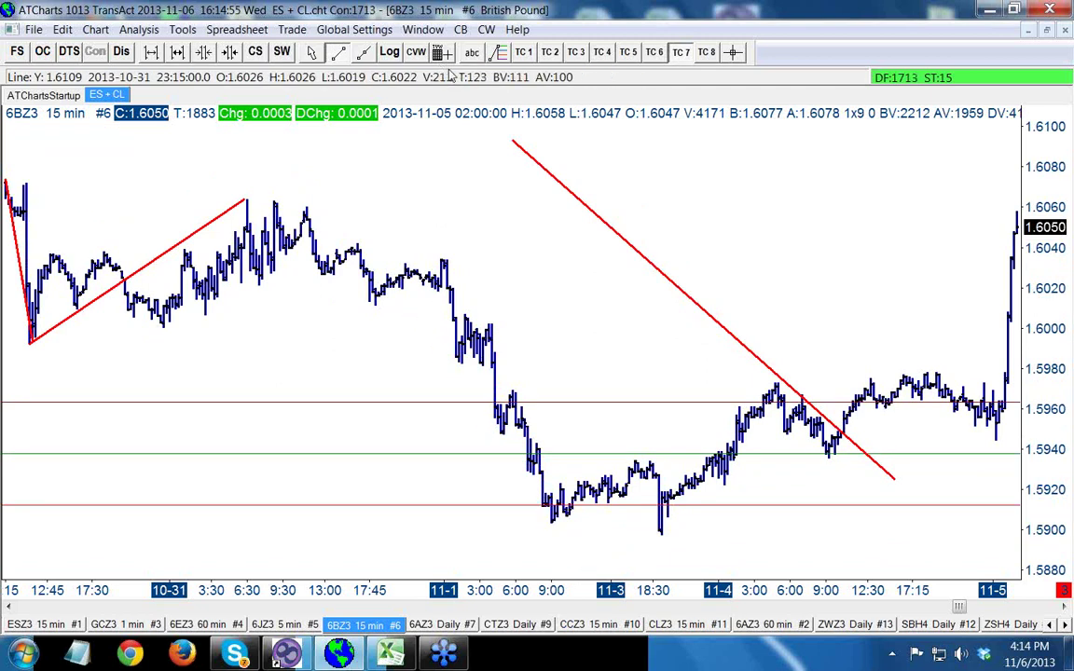
# Draw 461.8% extensions of the upswing just after the October 31 6:30 high and of the upswing ending at the start of November 1
pyautogui.click(500, 52)
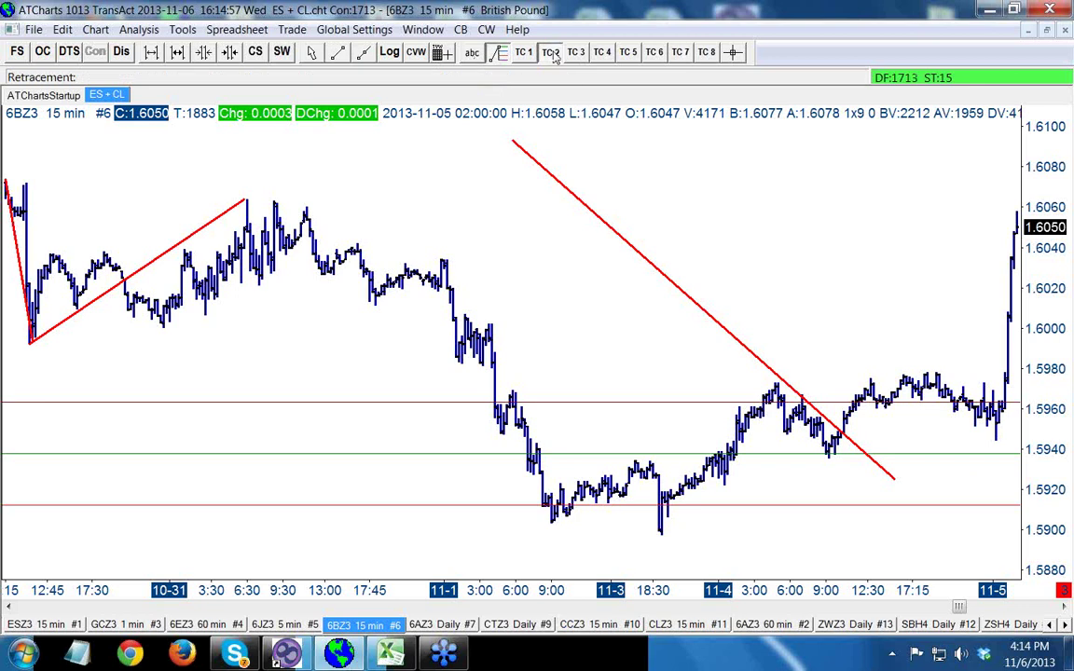
pyautogui.moveTo(261, 287); pyautogui.dragTo(277, 207)
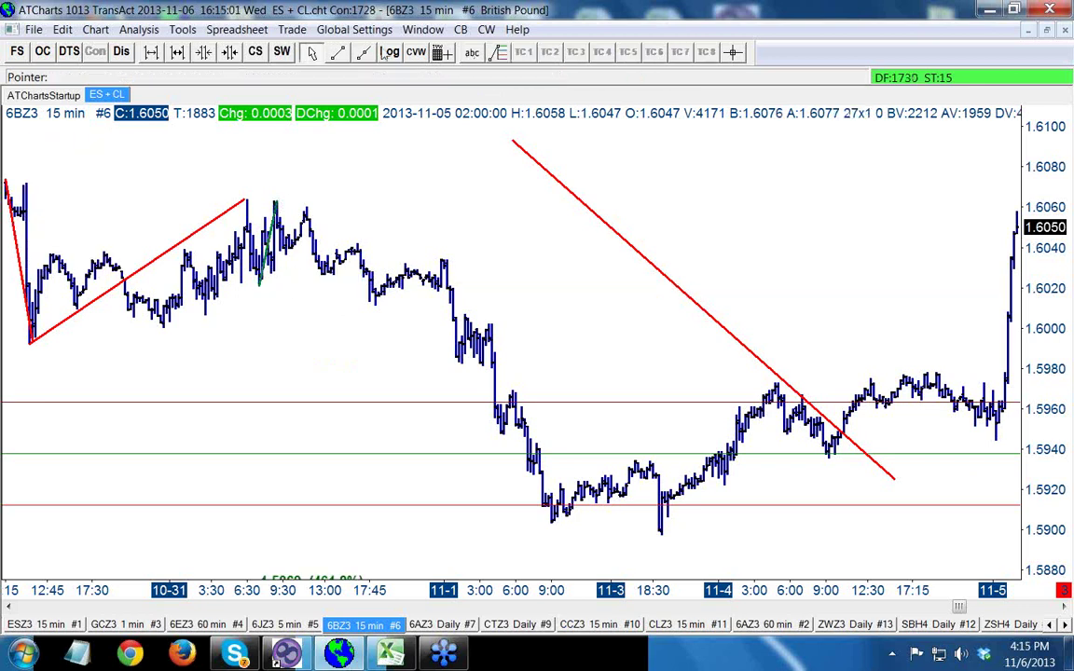
pyautogui.click(501, 53)
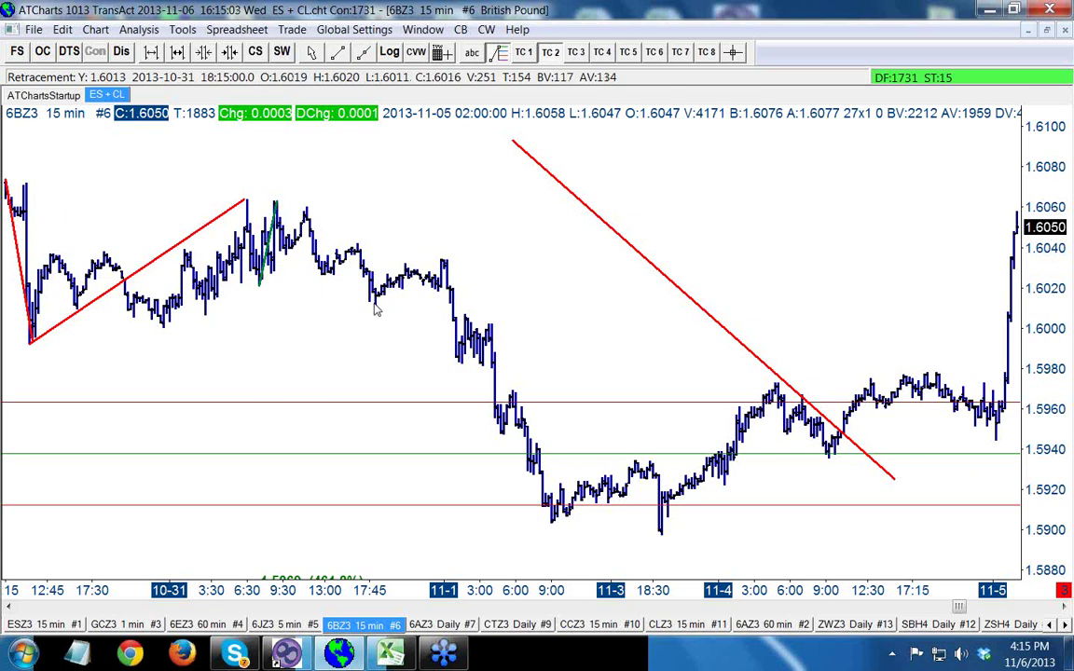
pyautogui.moveTo(375, 302); pyautogui.dragTo(446, 264)
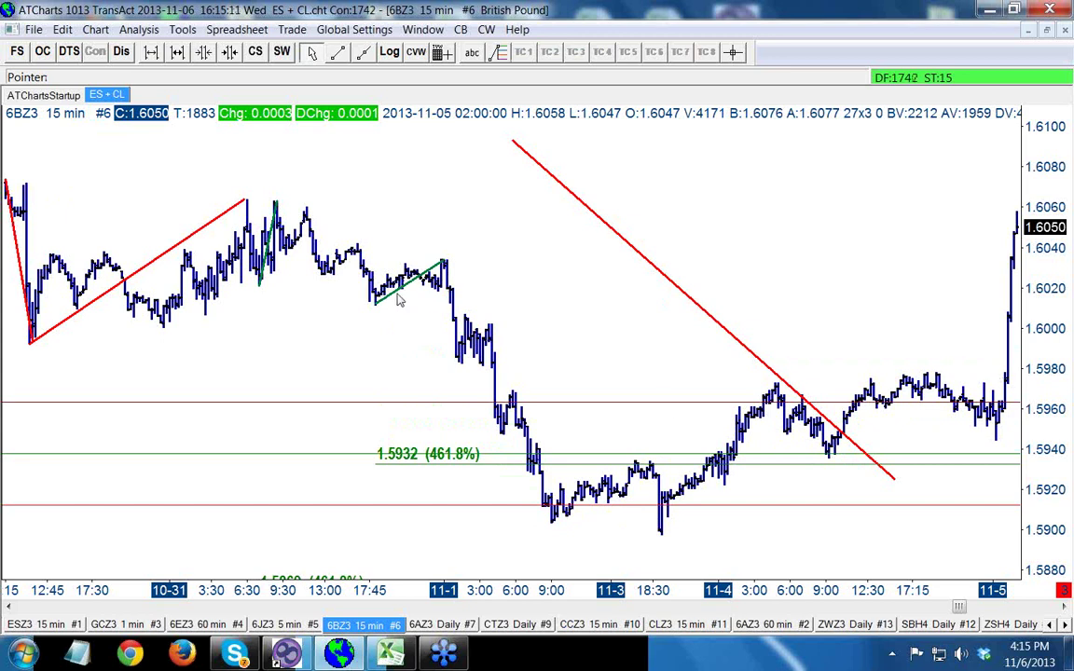
# Draw 461.8% extensions of the two October 31 upswings starting around 13:00 and around 9:30
pyautogui.click(504, 52)
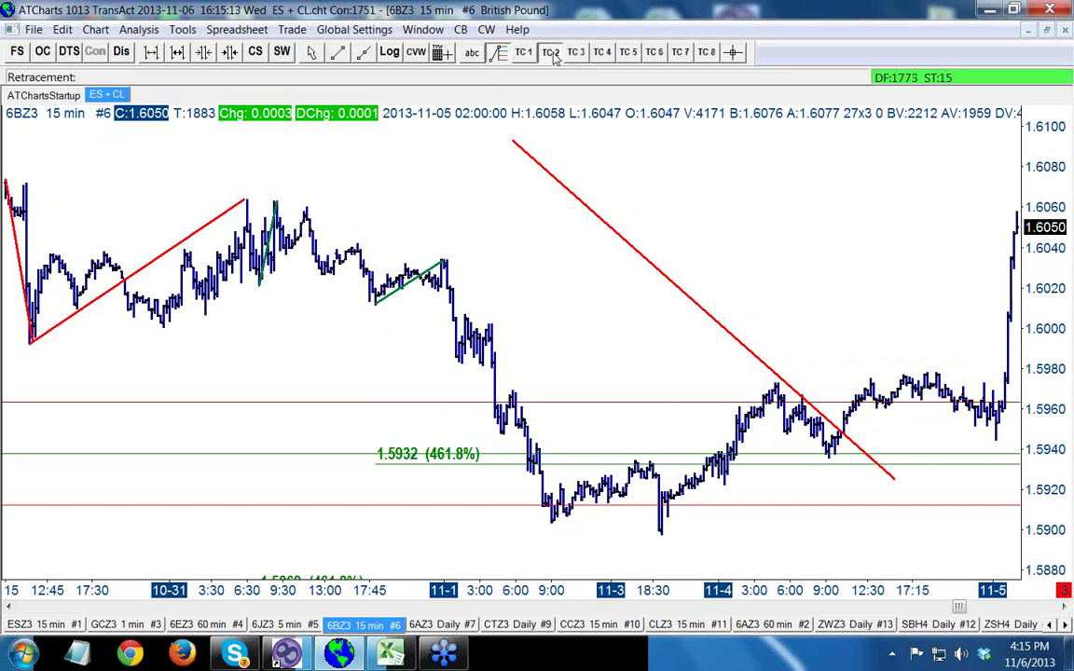
pyautogui.moveTo(323, 271); pyautogui.dragTo(357, 243)
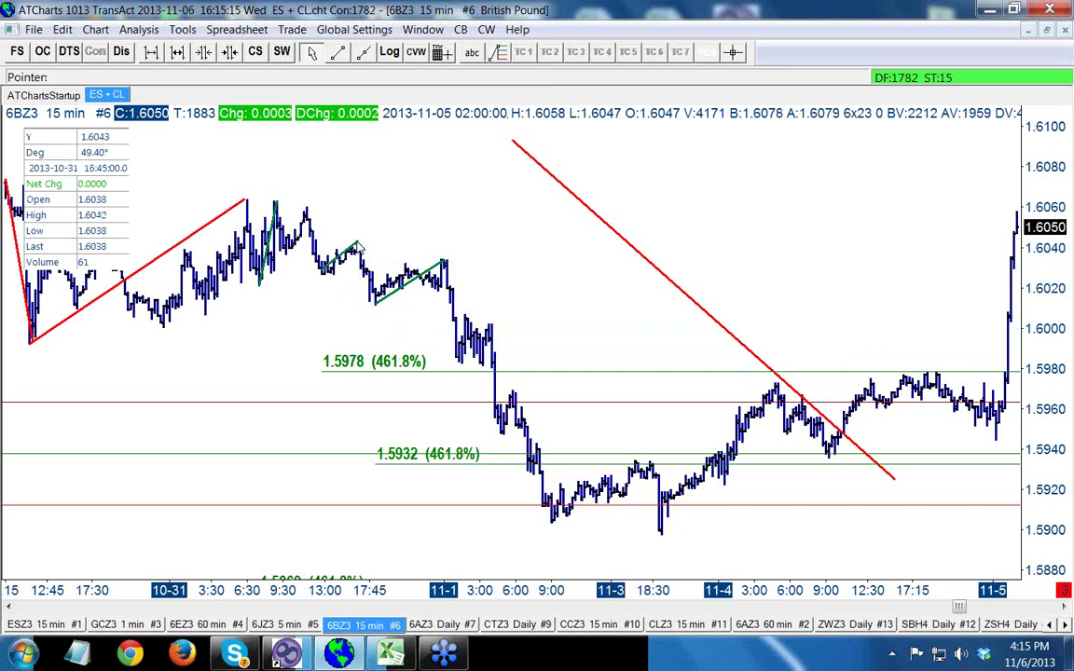
pyautogui.click(499, 53)
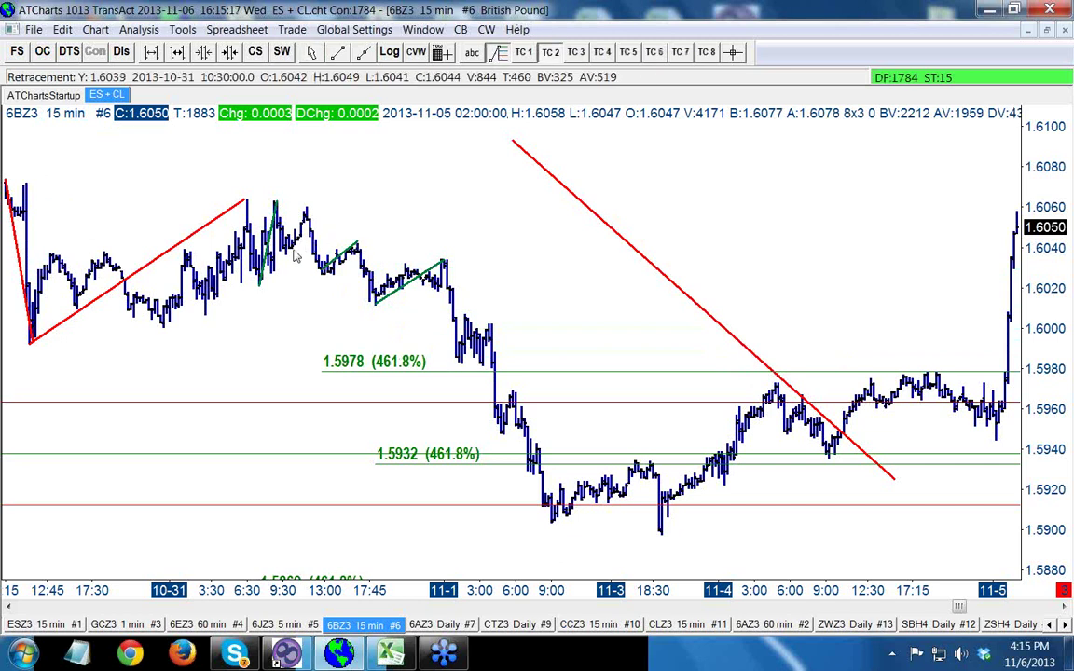
pyautogui.moveTo(282, 259); pyautogui.dragTo(312, 218)
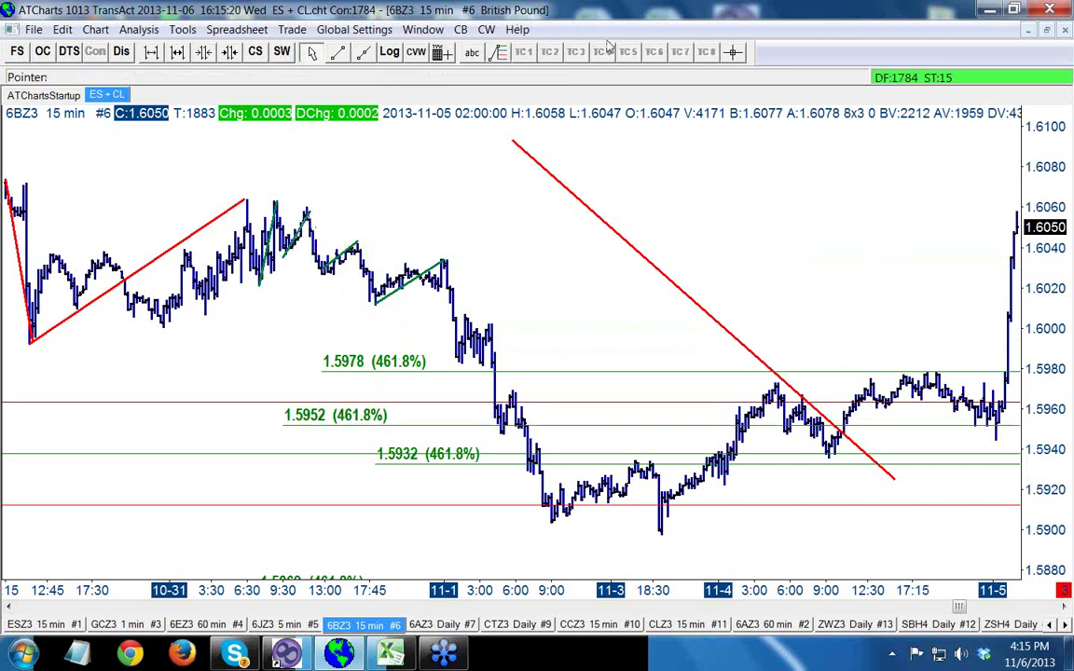
# Draw 461.8% extensions of the two short upswings that interrupt the early November 1 decline
pyautogui.click(500, 53)
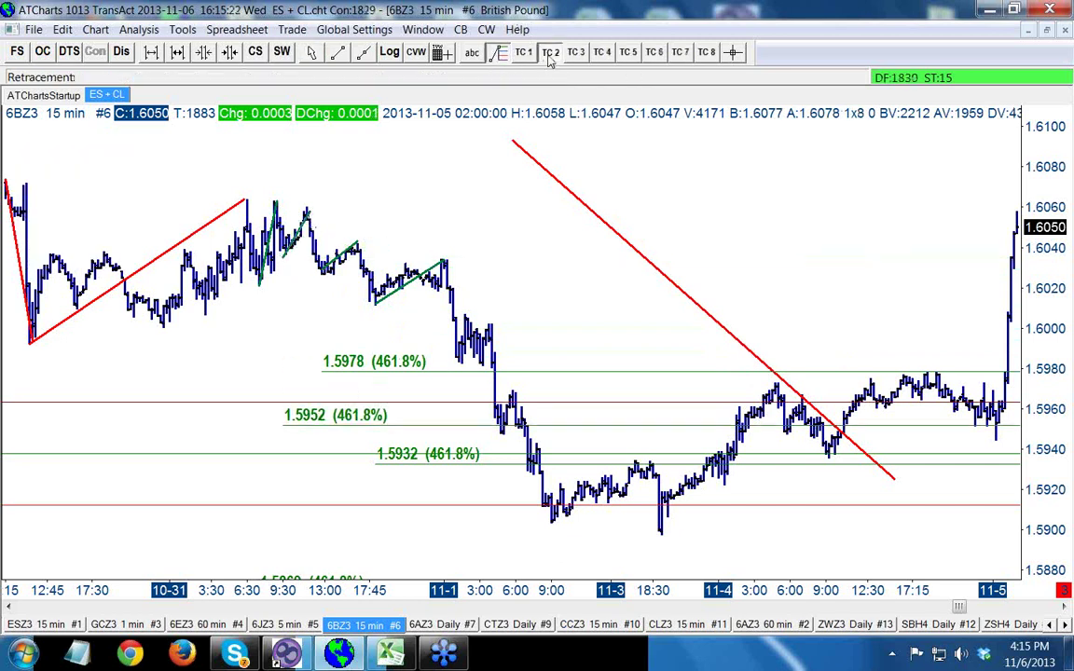
pyautogui.moveTo(458, 364); pyautogui.dragTo(468, 316)
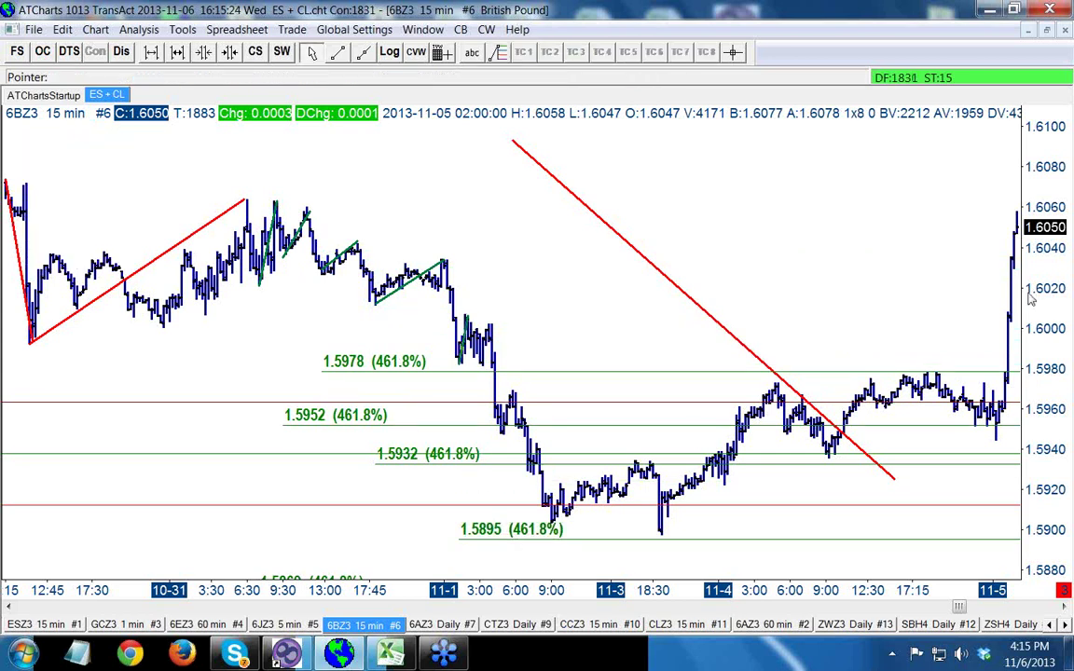
pyautogui.click(500, 53)
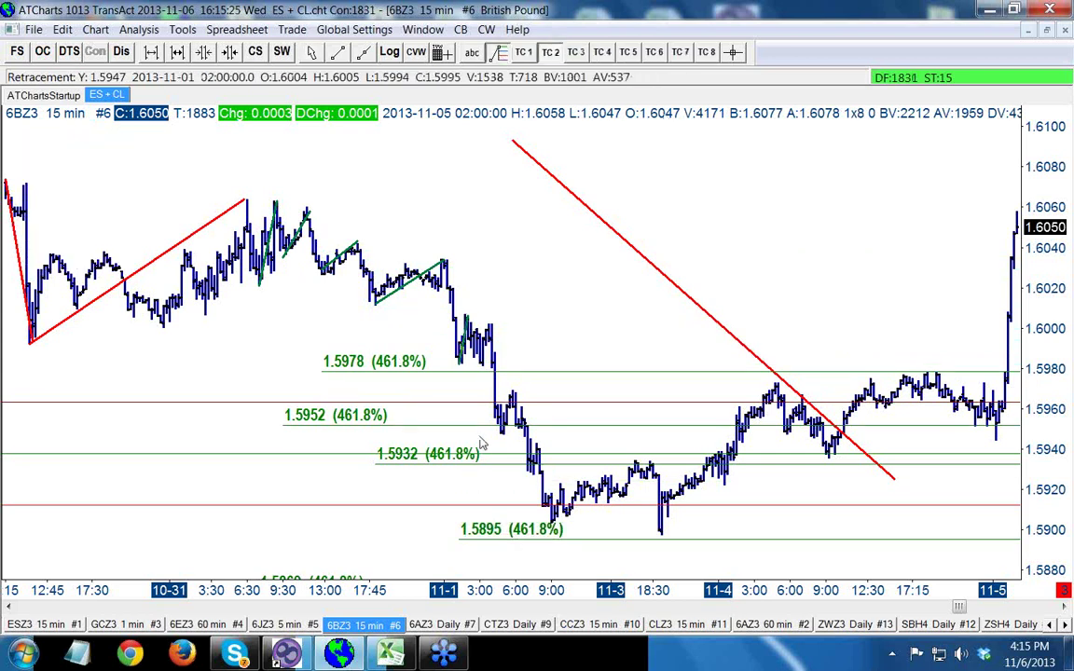
pyautogui.moveTo(500, 430); pyautogui.dragTo(512, 395)
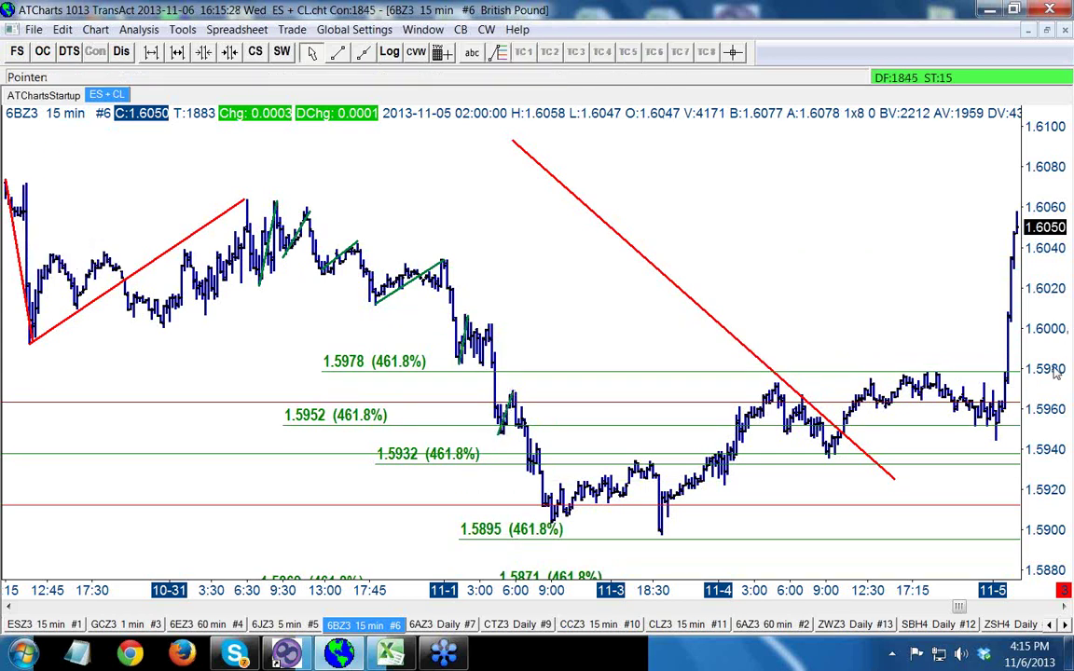
pyautogui.click(338, 54)
pyautogui.moveTo(139, 404); pyautogui.dragTo(478, 417)
pyautogui.press('Delete')
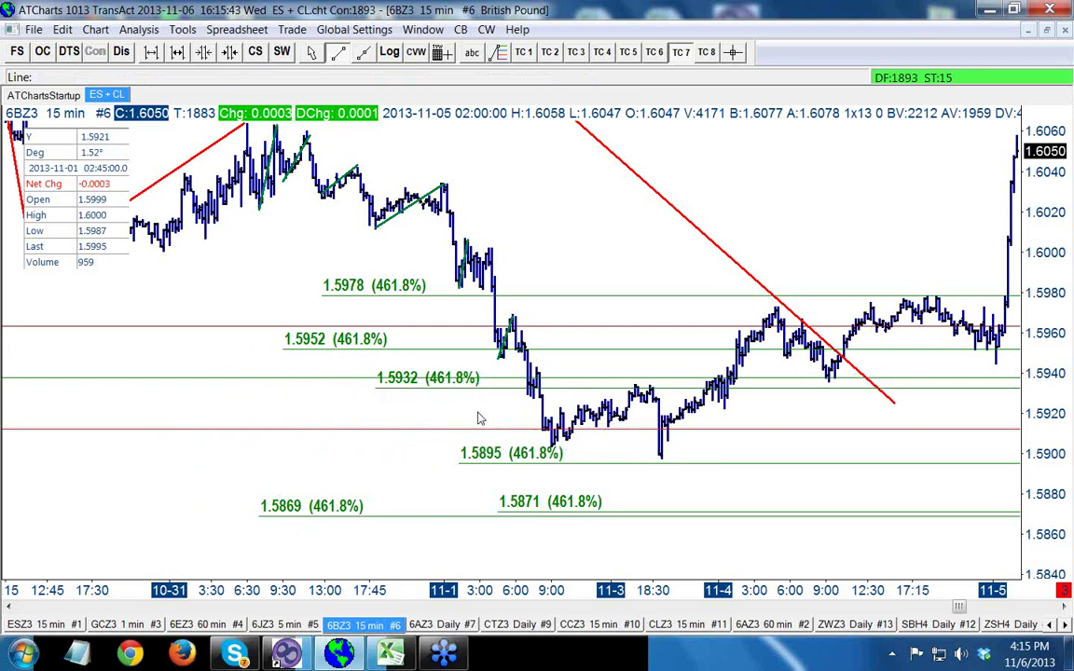
pyautogui.moveTo(467, 256); pyautogui.dragTo(467, 257)
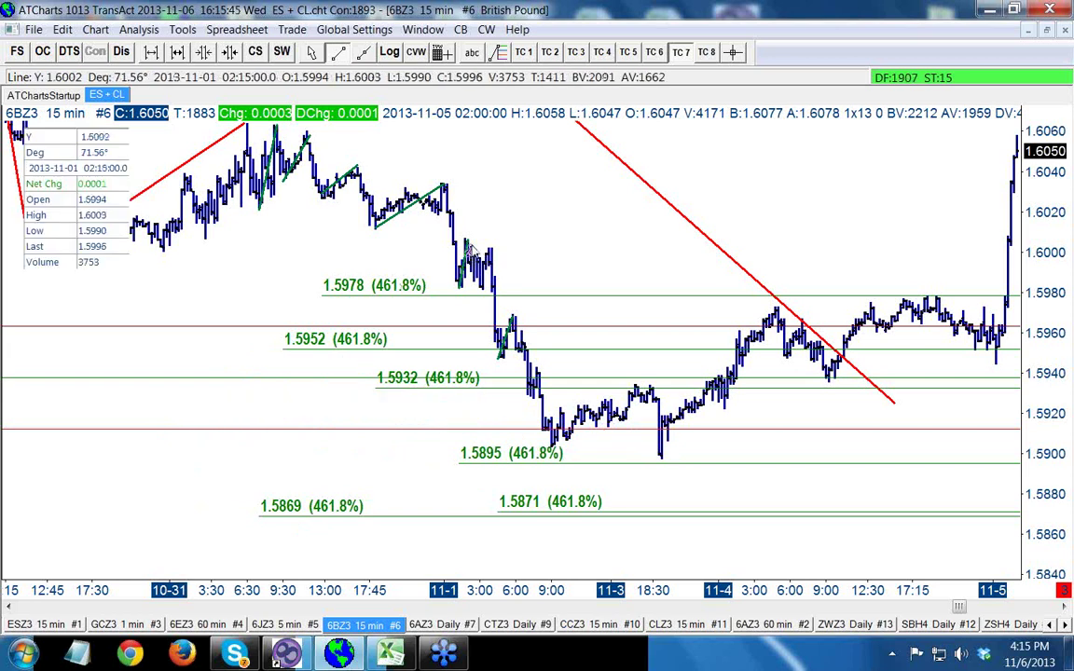
pyautogui.press('Escape')
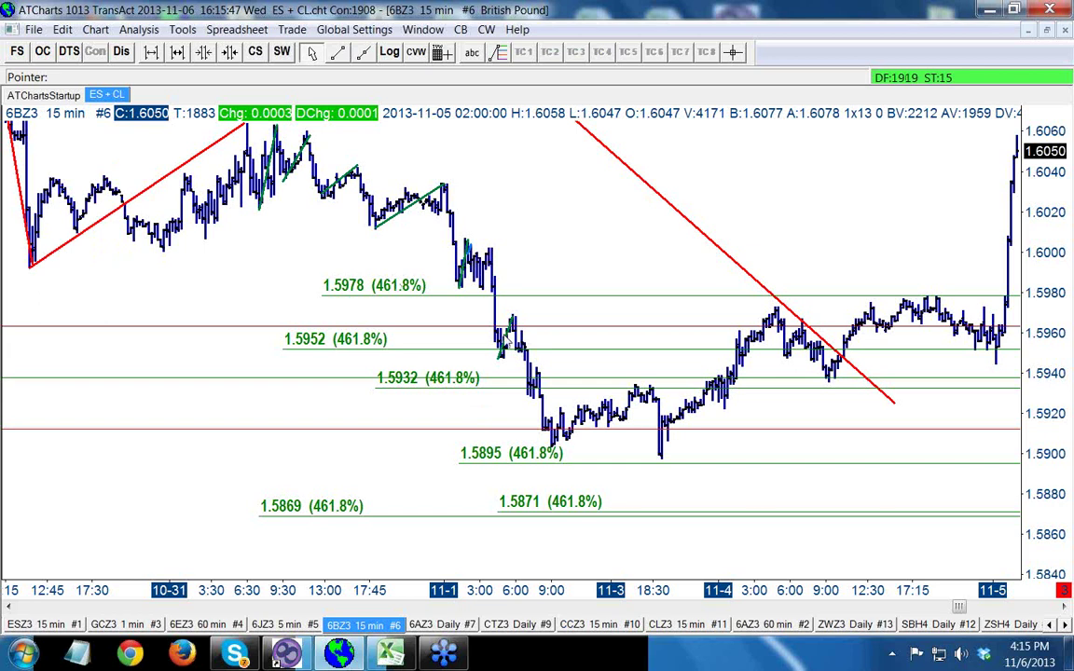
# Erase the 461.8% extension of the second, lower November 1 upswing
pyautogui.click(506, 345)
pyautogui.rightClick(453, 284)
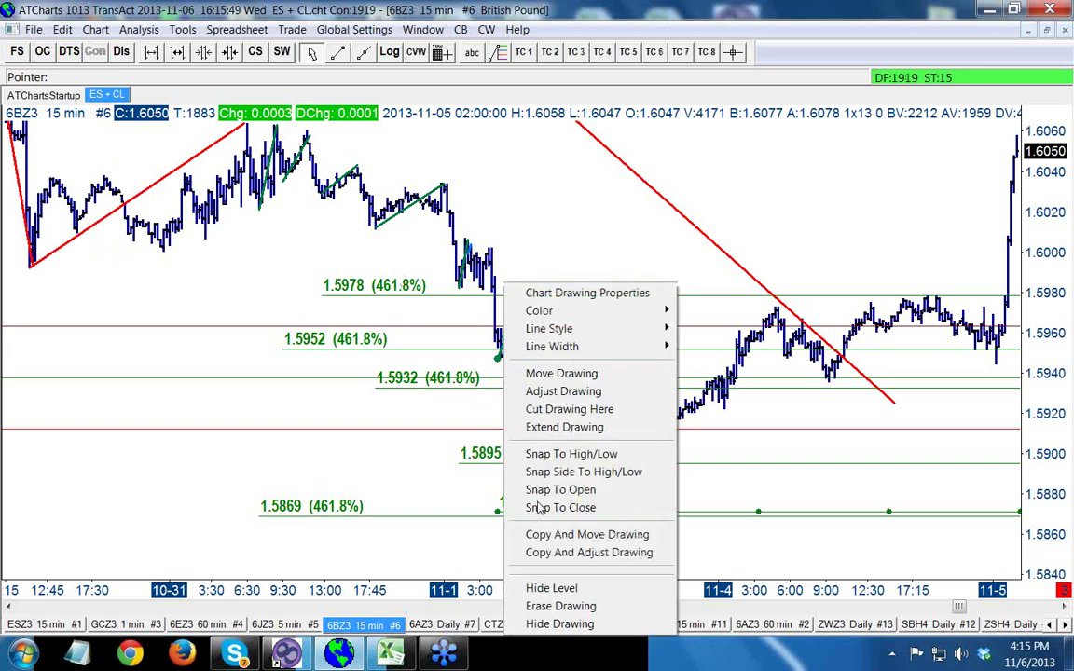
pyautogui.click(522, 604)
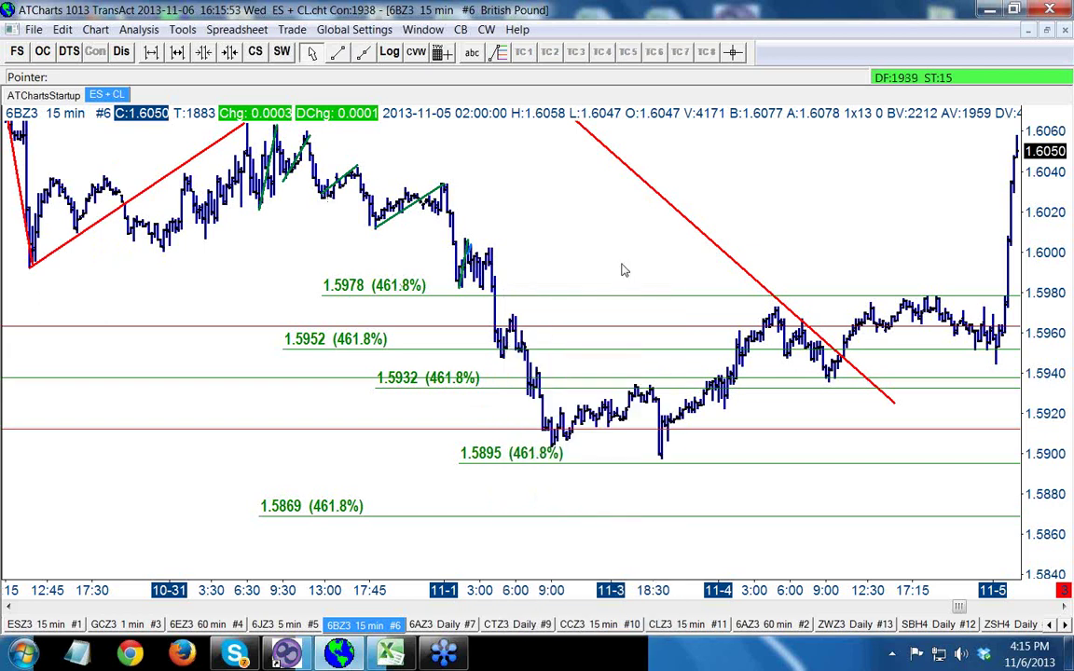
# Count the bars with the Chart Calculator from the low of the 9:30 October 31 upswing to the point where price breaks below it
pyautogui.press('Up')
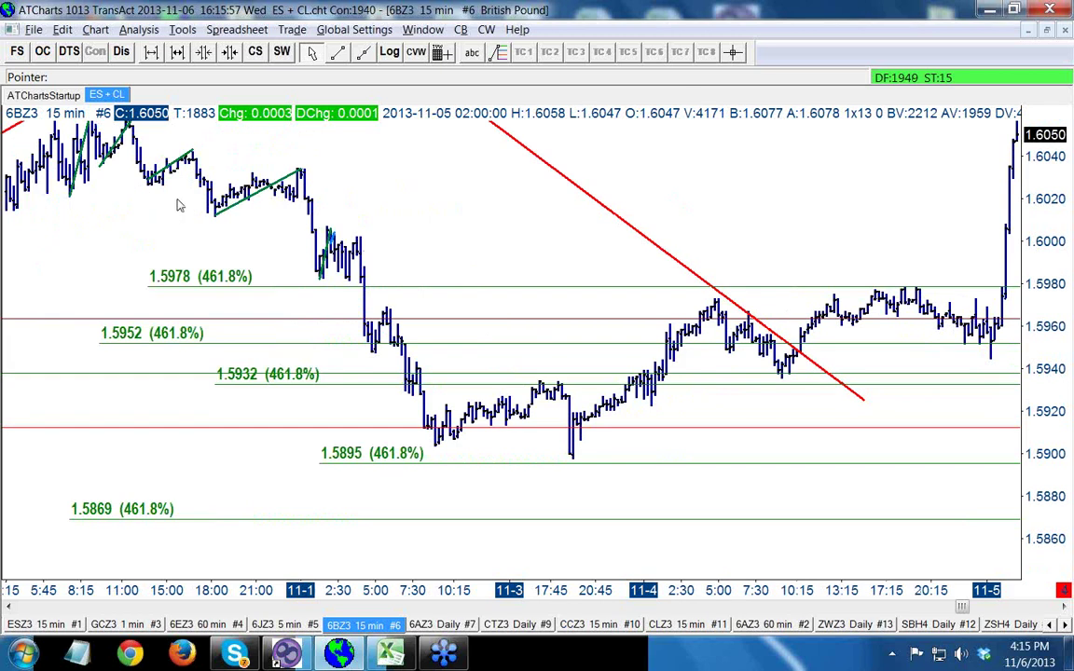
pyautogui.press('1')
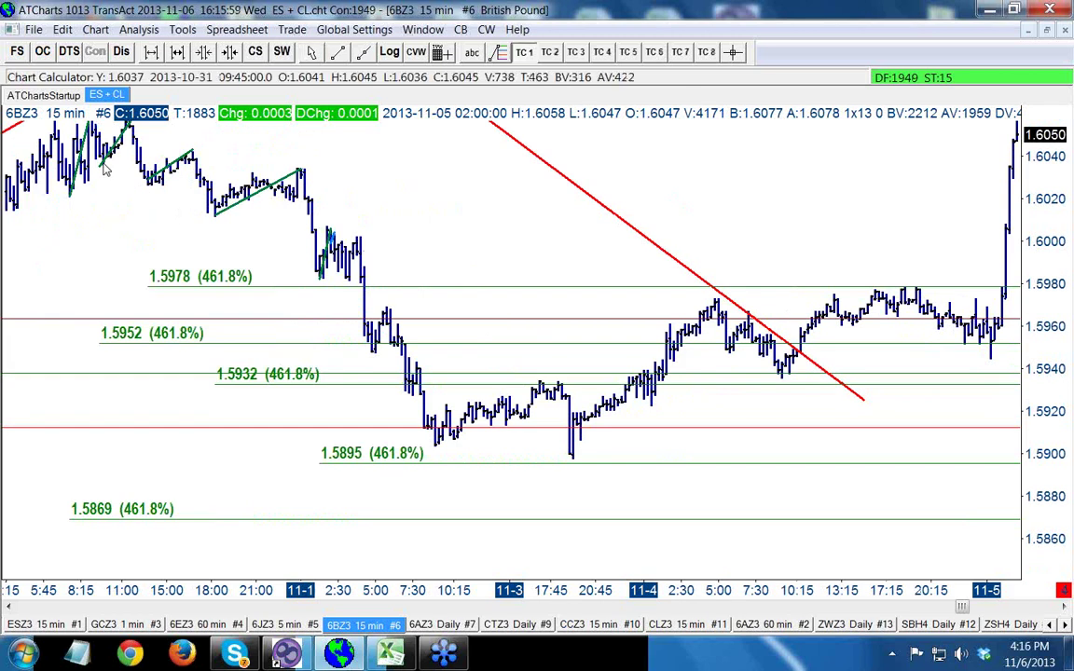
pyautogui.moveTo(106, 168); pyautogui.dragTo(140, 170)
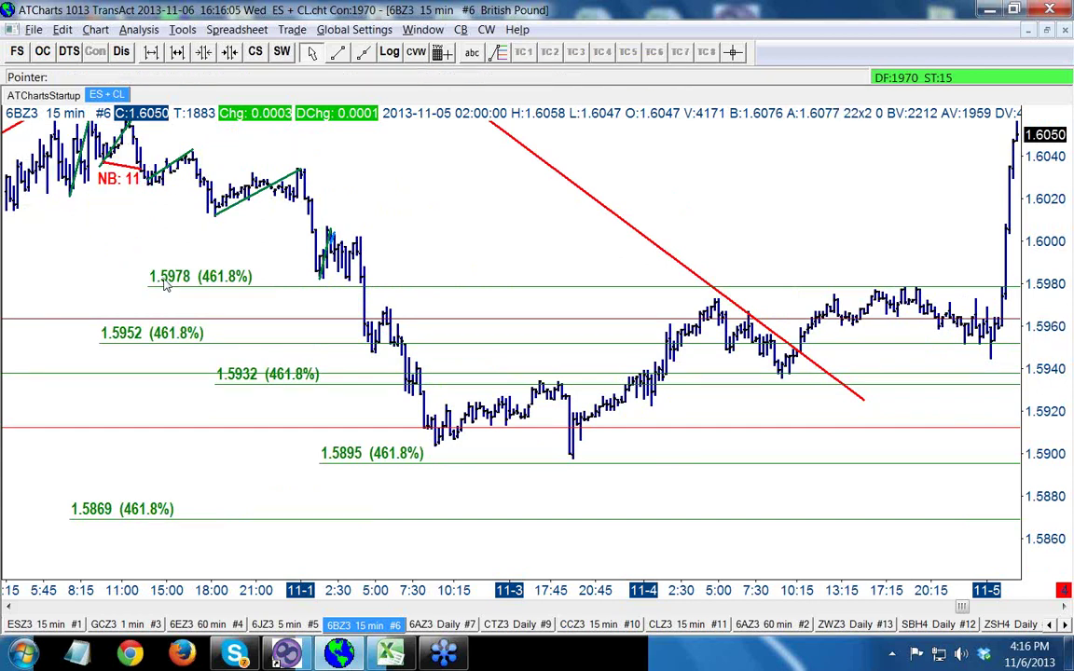
# Count the bars with the Chart Calculator from the November 1 low to the November 3 bar that breaks below it
pyautogui.press('c')
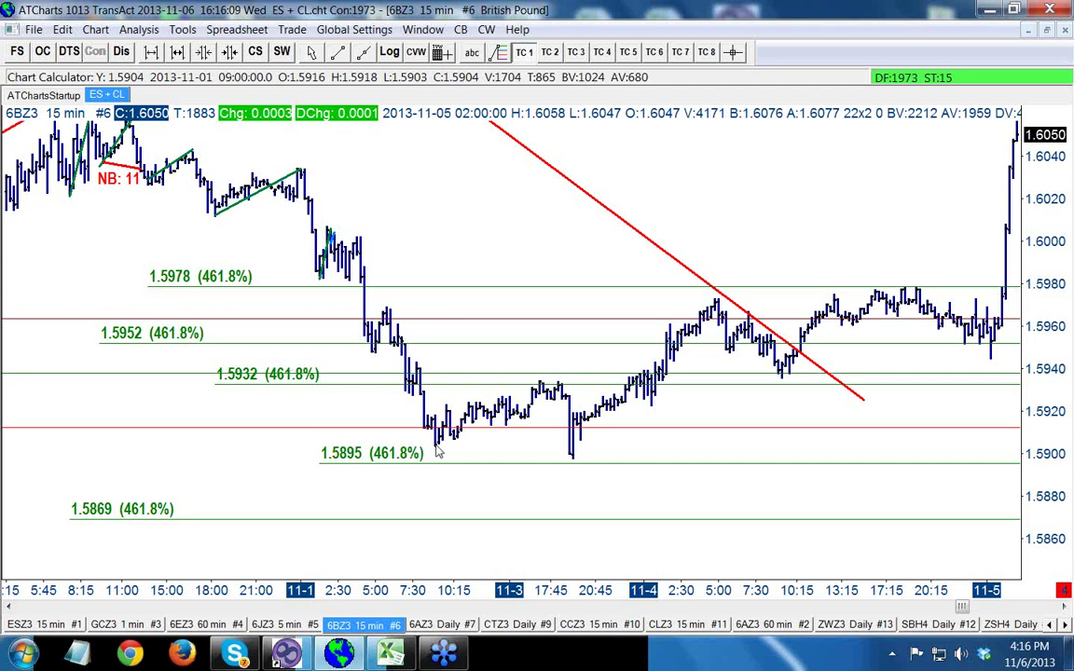
pyautogui.moveTo(438, 452); pyautogui.dragTo(573, 452)
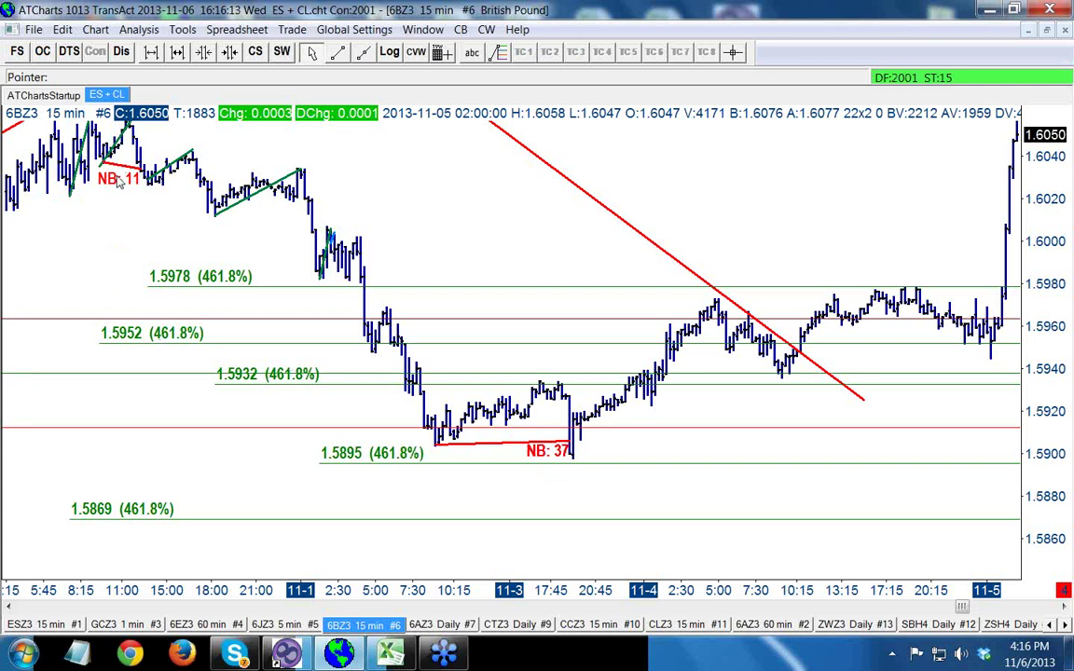
# Erase the 11-bar count on October 31 and the 461.8% extension of the upswing starting around 13:00
pyautogui.rightClick(127, 171)
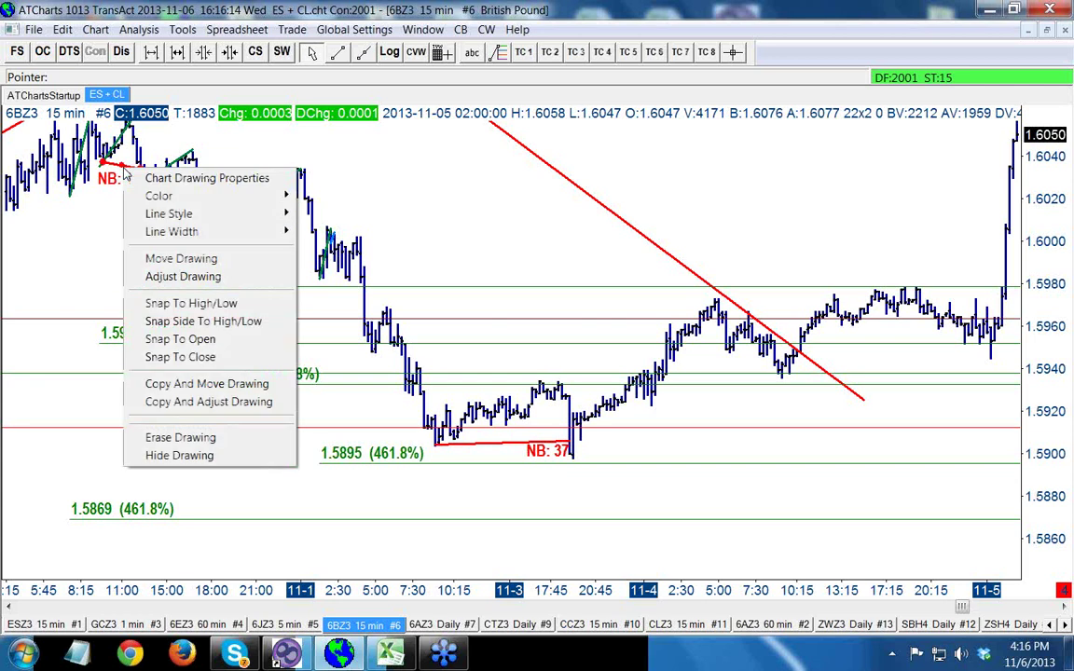
pyautogui.click(174, 438)
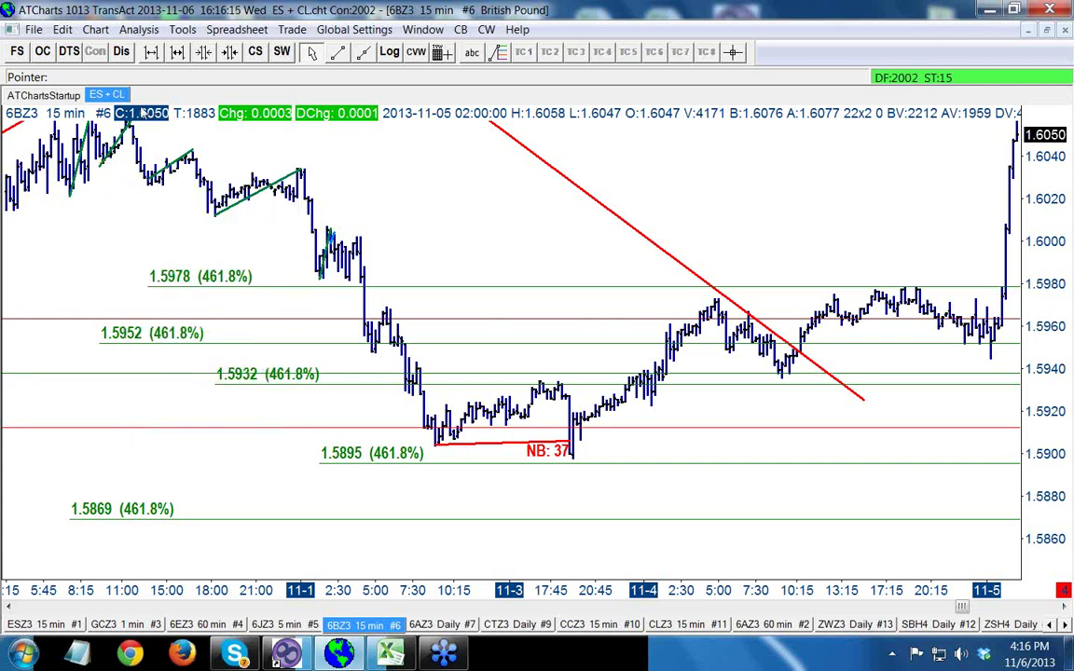
pyautogui.rightClick(175, 163)
pyautogui.click(213, 486)
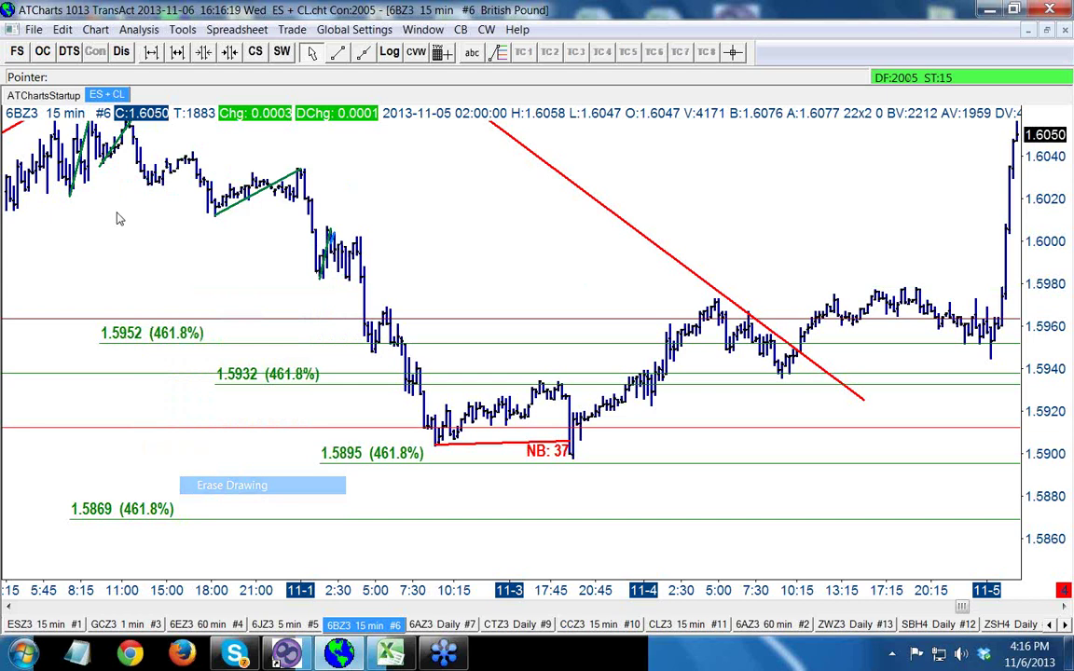
# Count the bars from the October 31 low around 13:00 to the break below it, adjusting the count line to the exact low and breaking bar
pyautogui.click(9, 607)
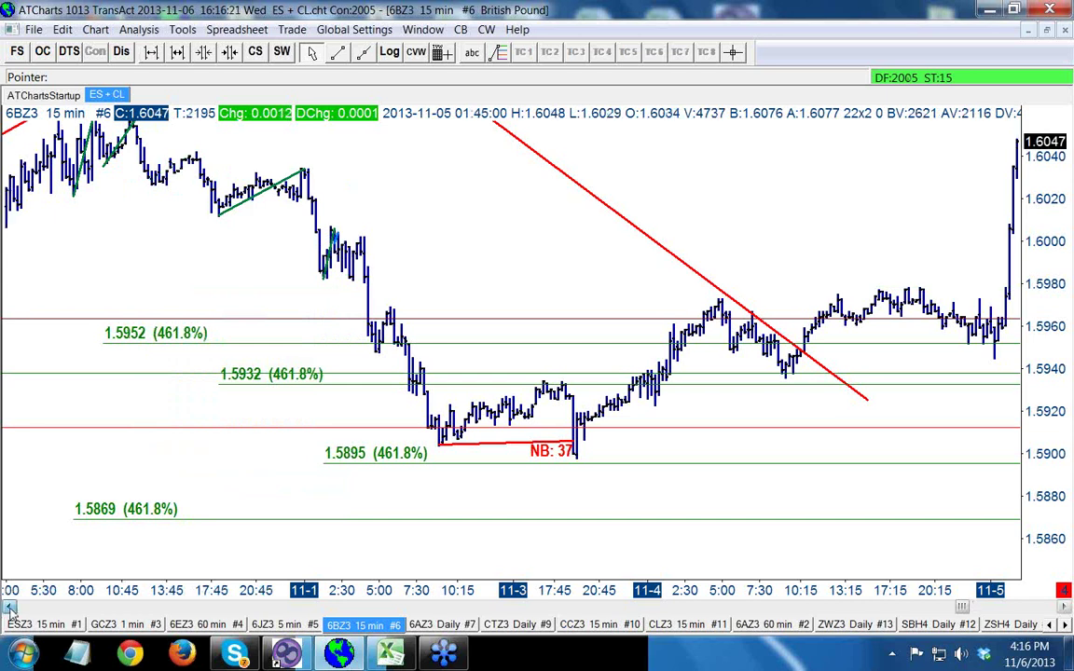
pyautogui.press('c')
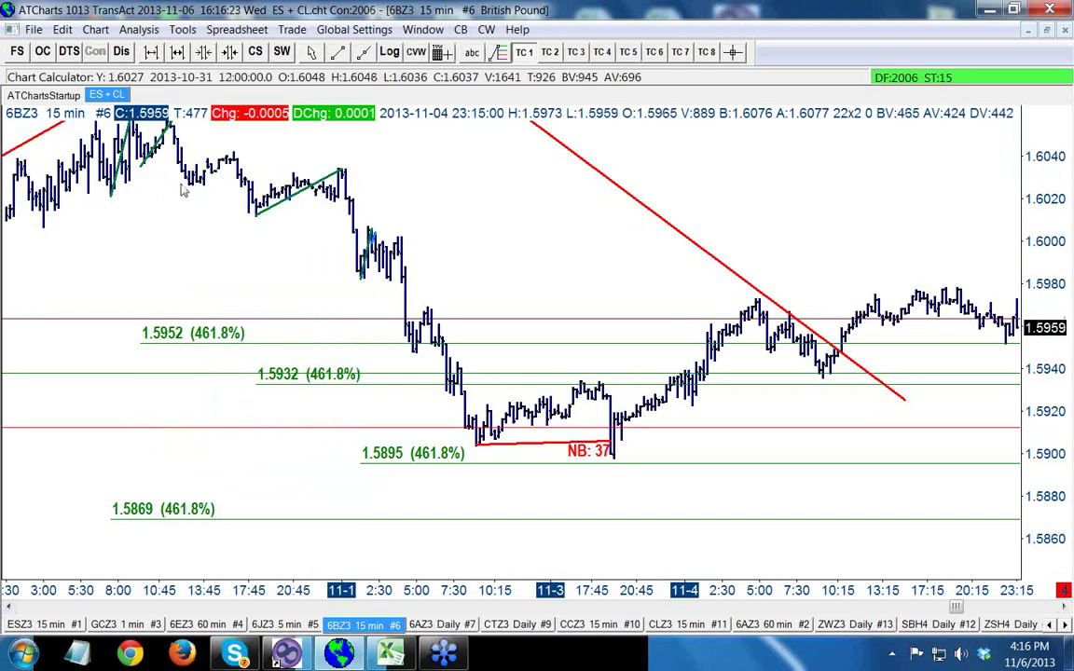
pyautogui.click(187, 189)
pyautogui.moveTo(186, 196); pyautogui.dragTo(245, 187)
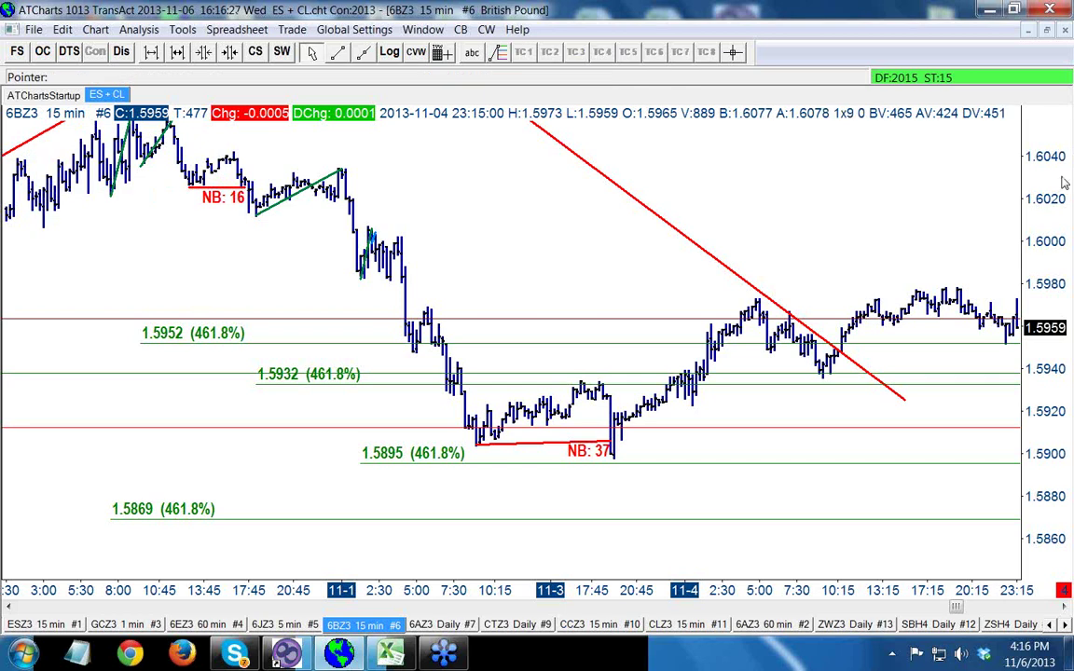
pyautogui.moveTo(1071, 149); pyautogui.dragTo(1045, 365)
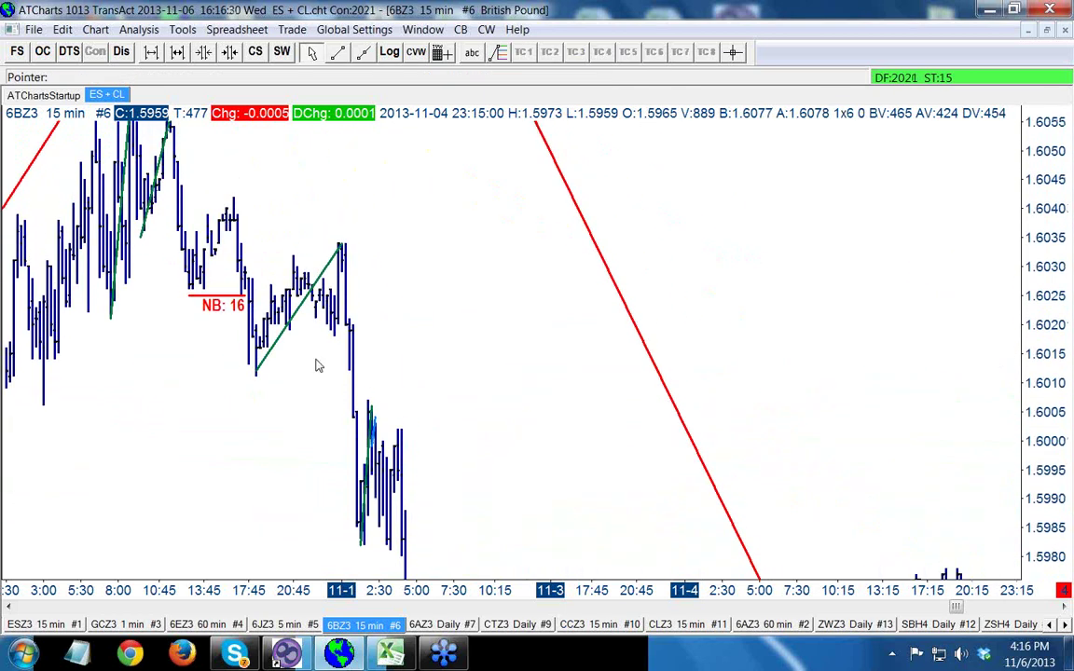
pyautogui.moveTo(208, 296); pyautogui.dragTo(241, 301)
pyautogui.click(245, 298)
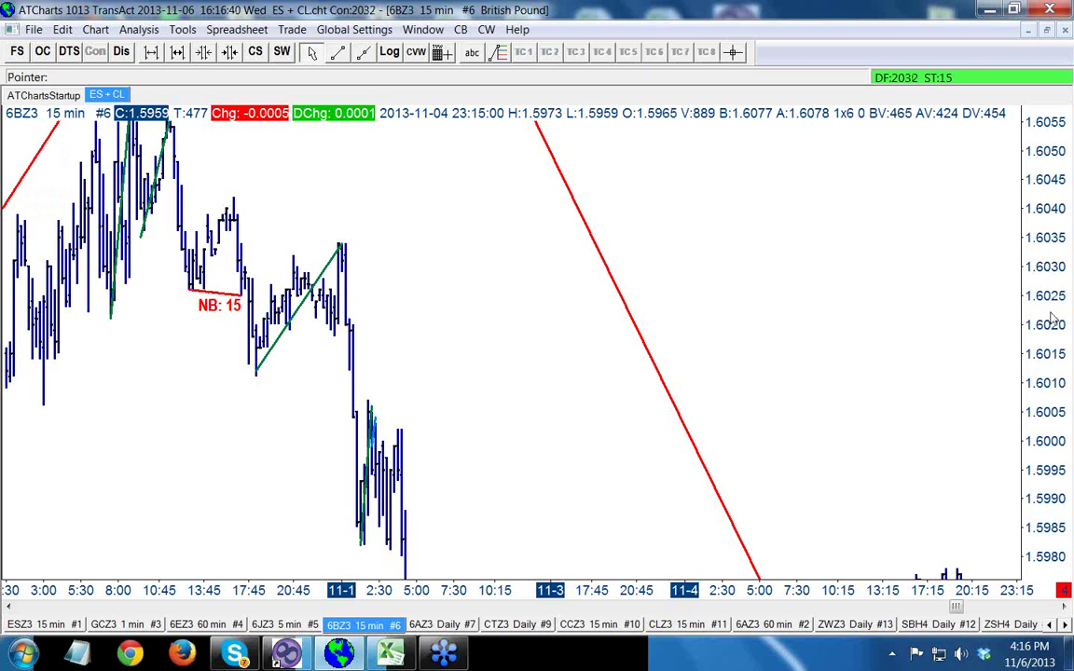
# Erase the 461.8% extension of the October 31 upswing starting around 9:30
pyautogui.moveTo(1059, 334); pyautogui.dragTo(1057, 177)
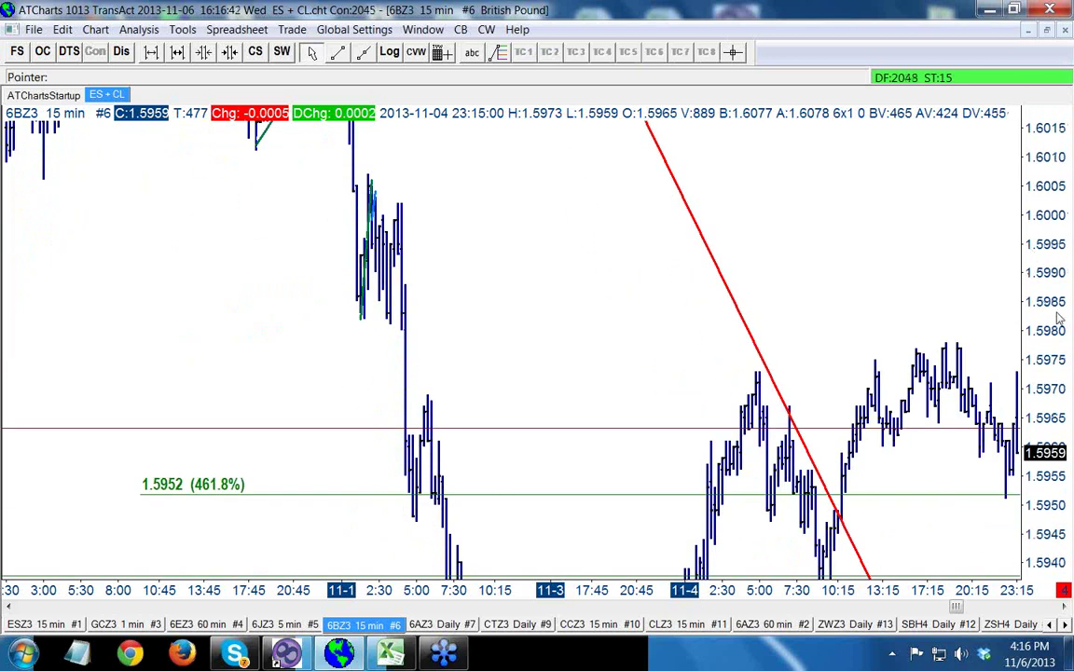
pyautogui.moveTo(1059, 318); pyautogui.dragTo(1056, 149)
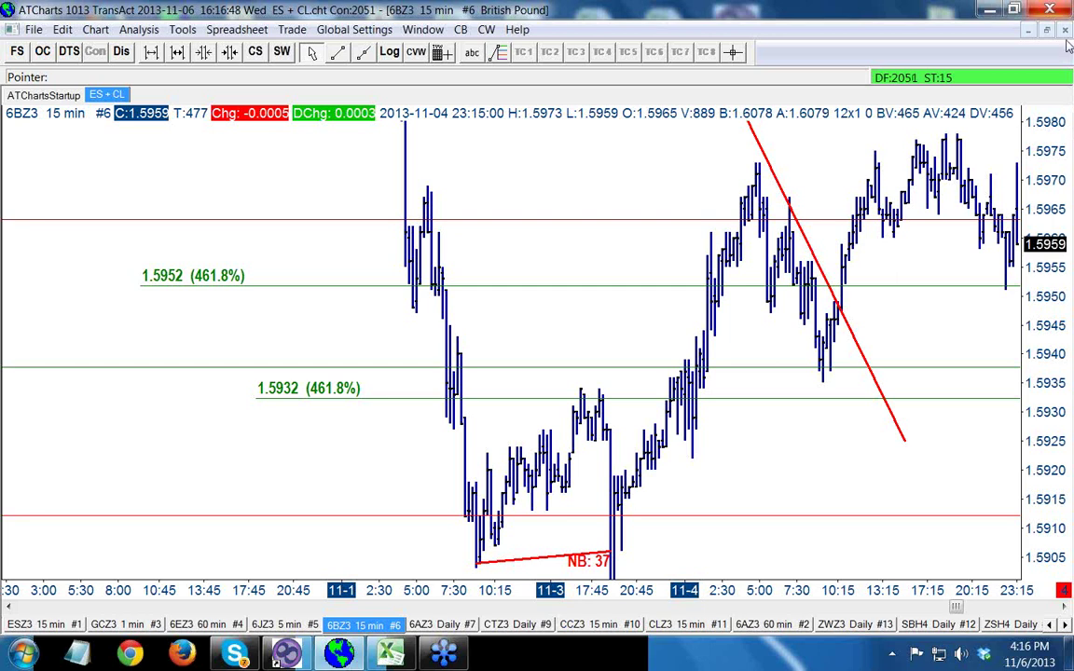
pyautogui.scroll(3, 1048, 330)
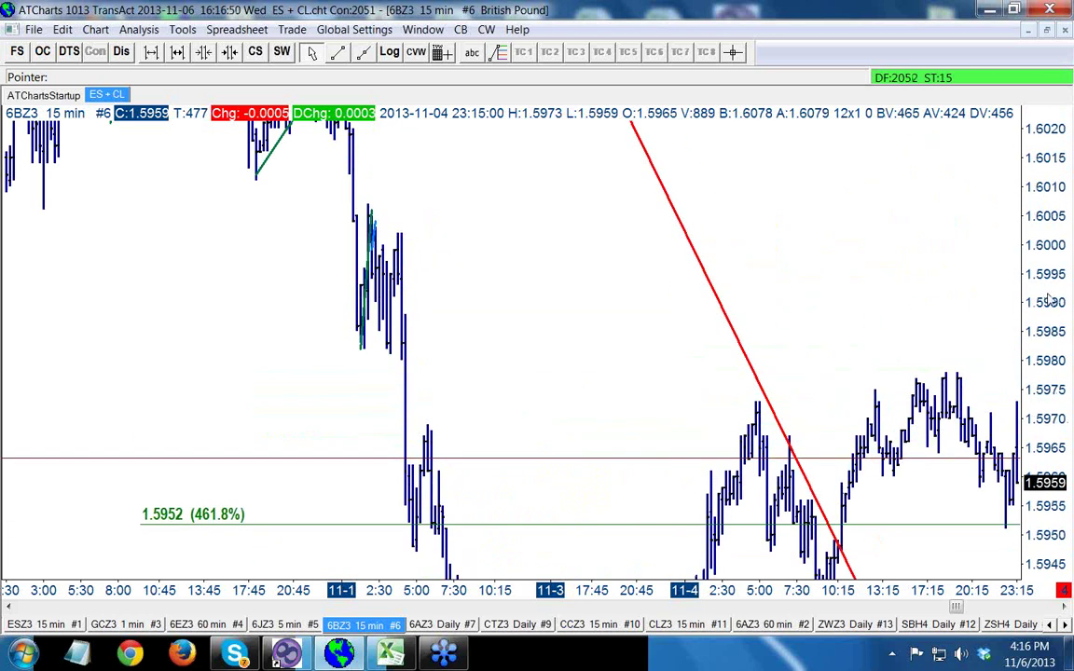
pyautogui.scroll(3, 1051, 300)
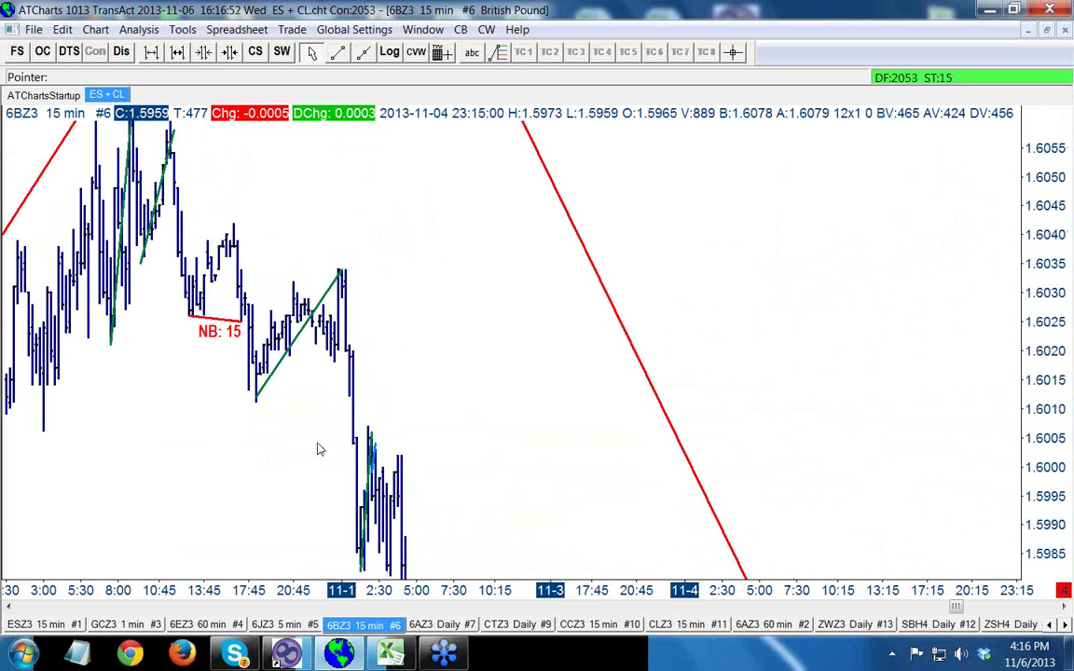
pyautogui.click(153, 232)
pyautogui.rightClick(154, 231)
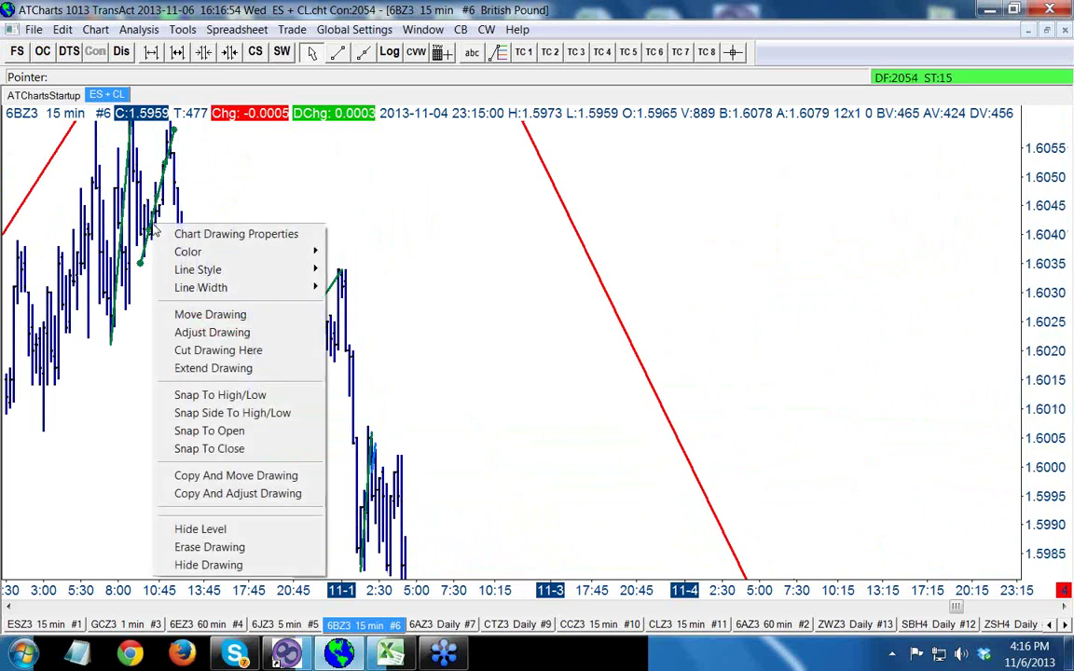
pyautogui.click(186, 492)
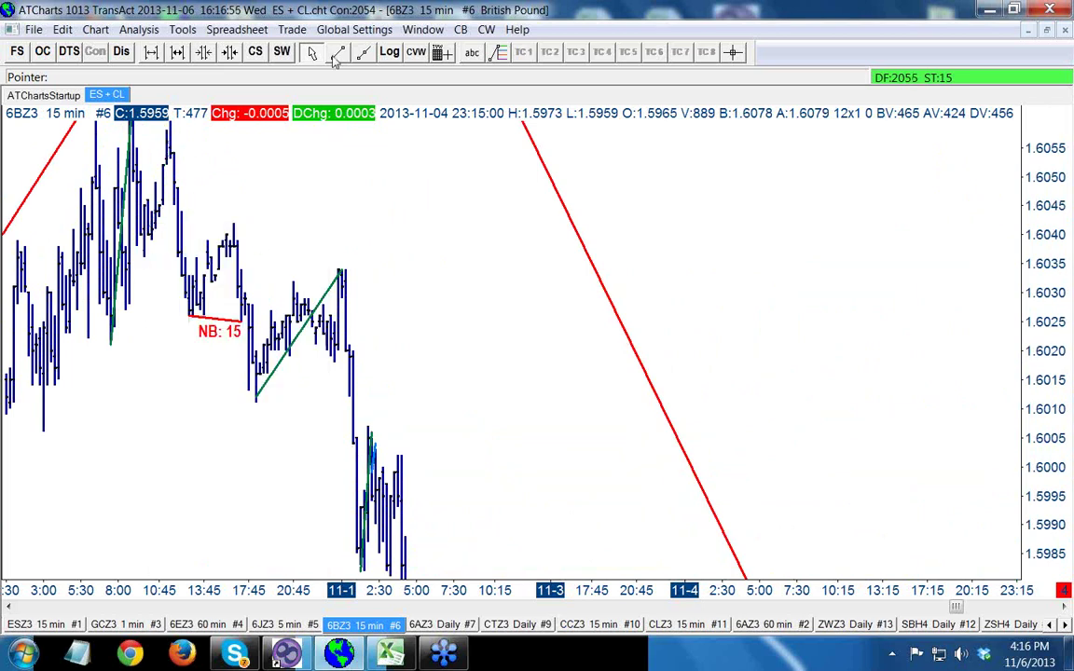
# Redraw the 461.8% extension of the October 31 upswing, from its low around 13:00 to the following swing high
pyautogui.click(500, 54)
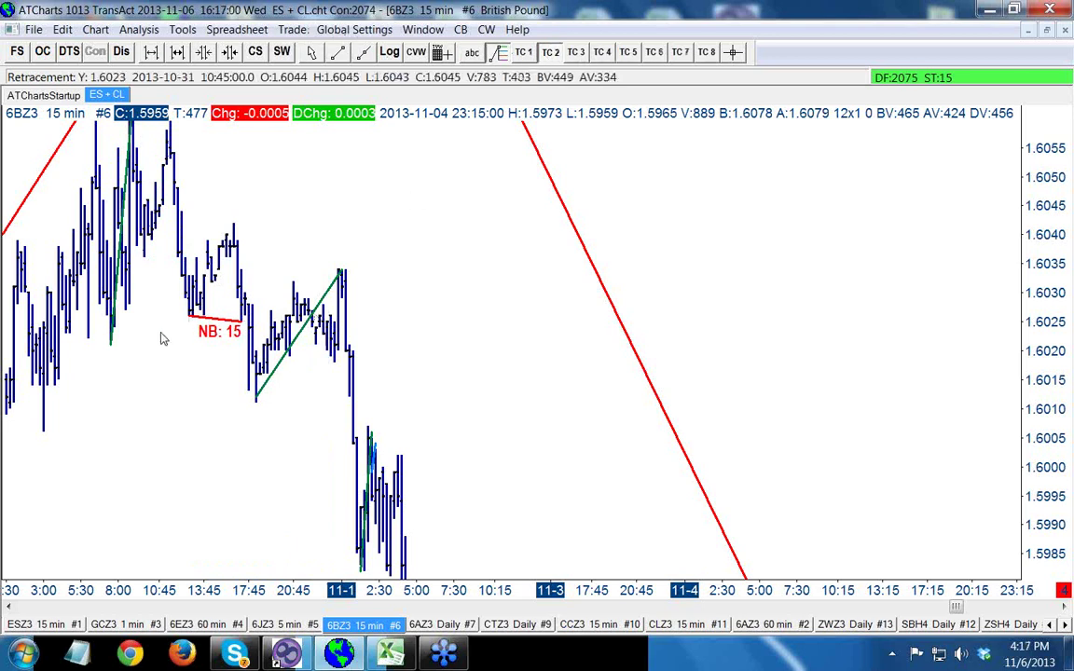
pyautogui.moveTo(191, 320); pyautogui.dragTo(238, 228)
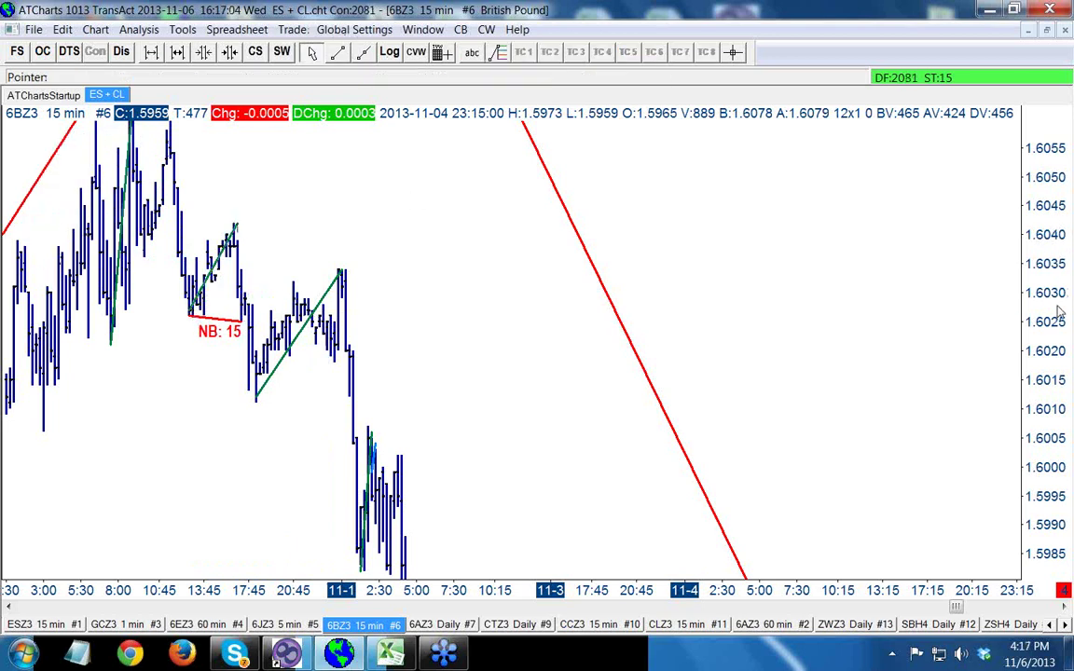
pyautogui.moveTo(1059, 315); pyautogui.dragTo(1072, 182)
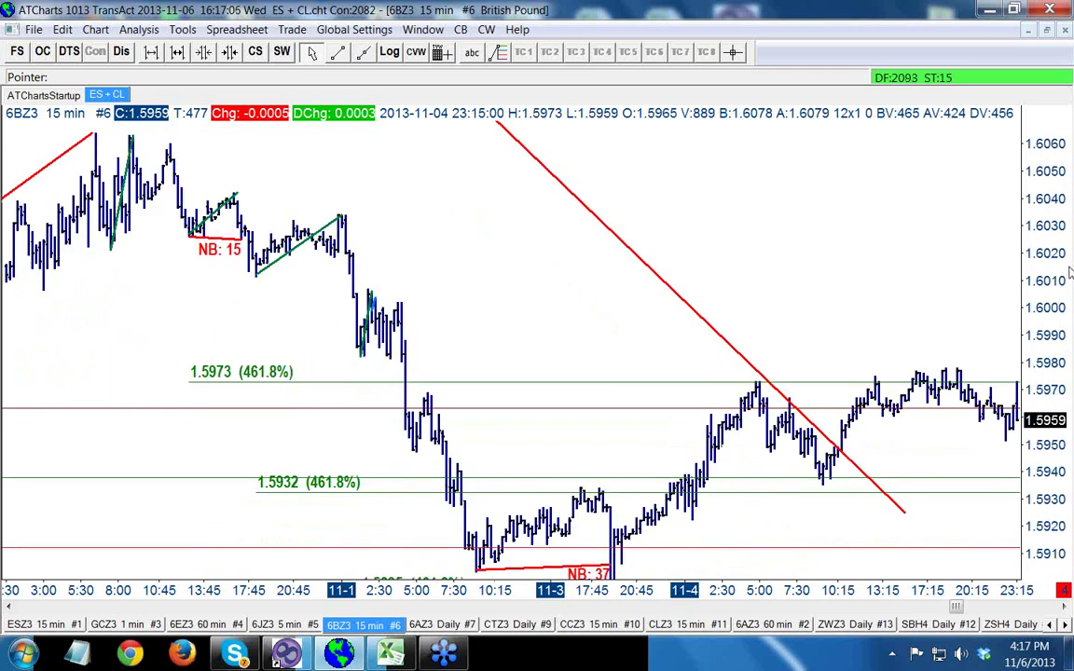
pyautogui.scroll(-3, 1071, 272)
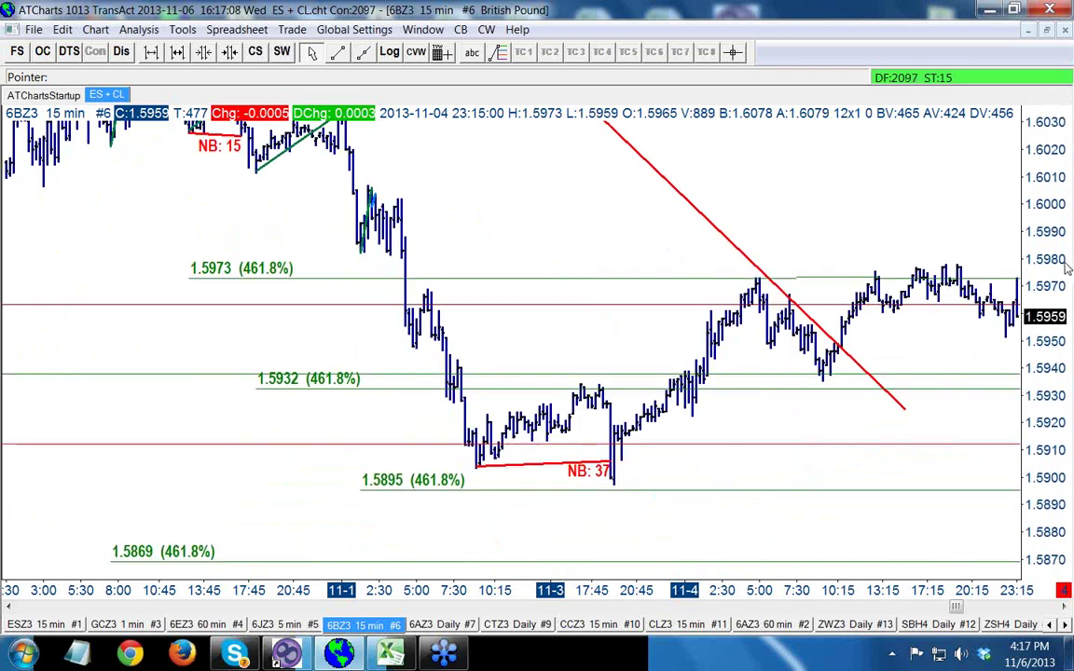
pyautogui.moveTo(1070, 268); pyautogui.dragTo(1073, 210)
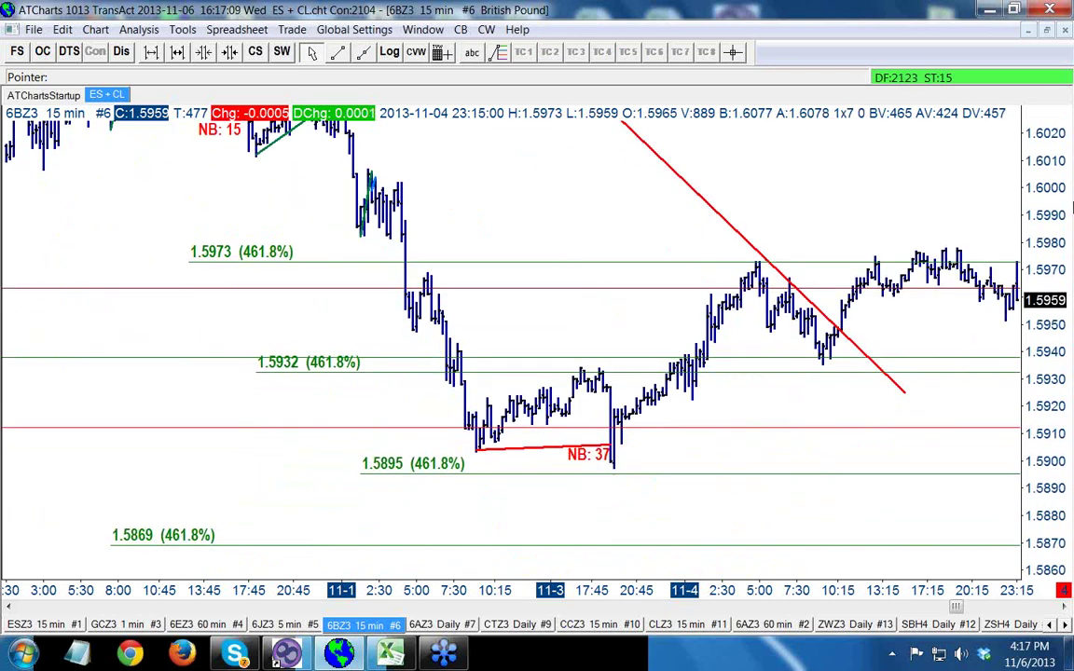
# Trace the November 1 decline, the rebound and the November 3 drop with three lines, extending the last one down to about 1.5865
pyautogui.click(364, 52)
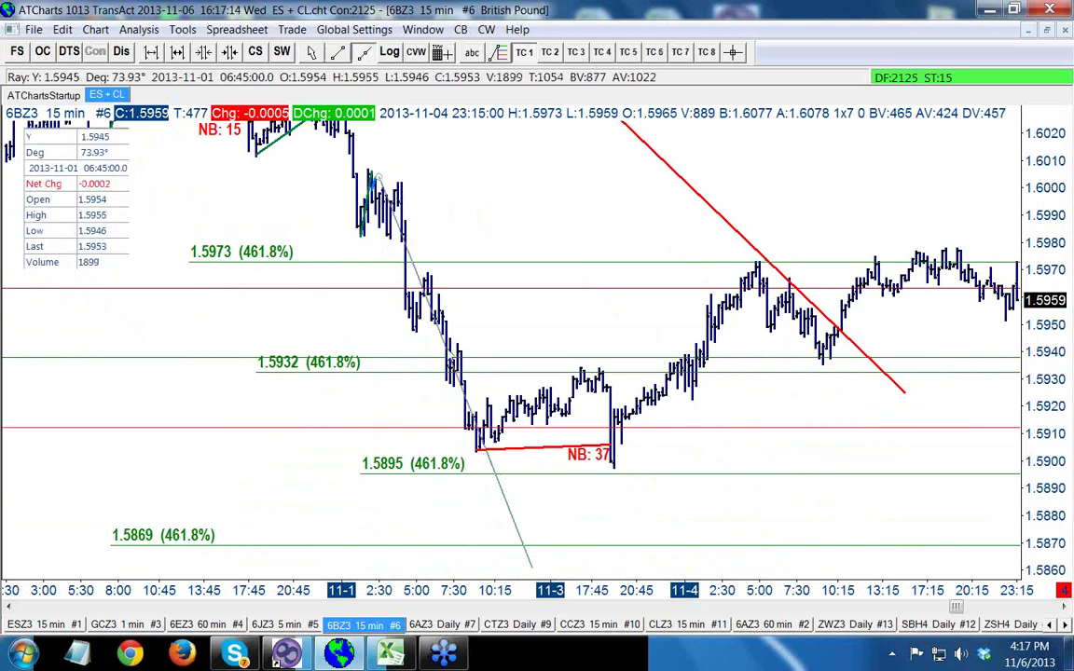
pyautogui.click(337, 52)
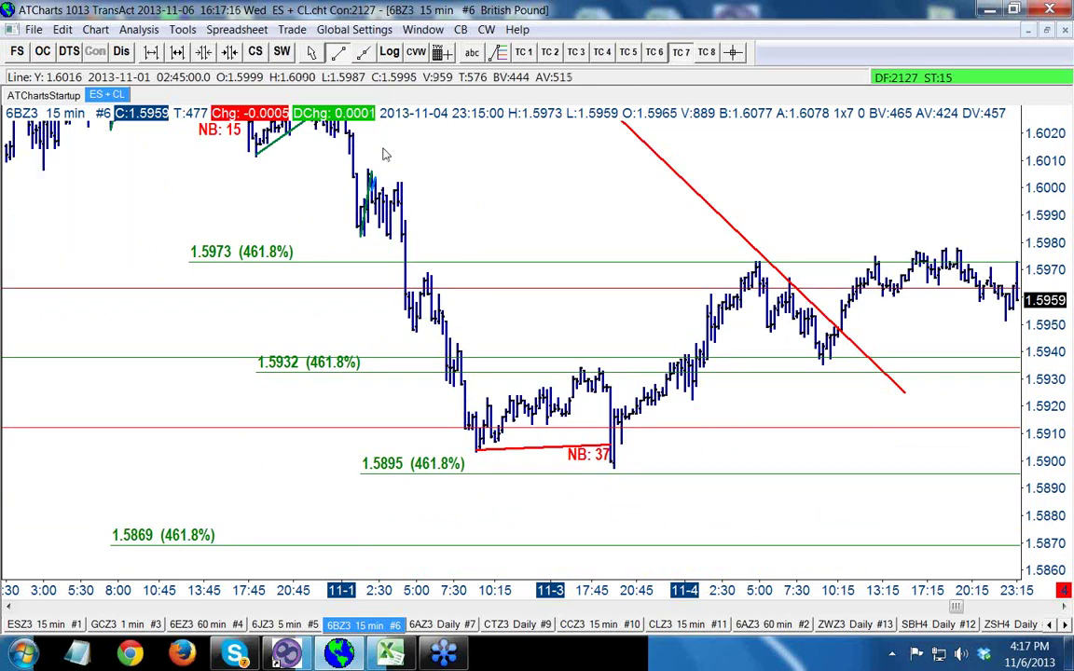
pyautogui.moveTo(369, 166); pyautogui.dragTo(614, 466)
pyautogui.click(338, 53)
pyautogui.click(338, 53)
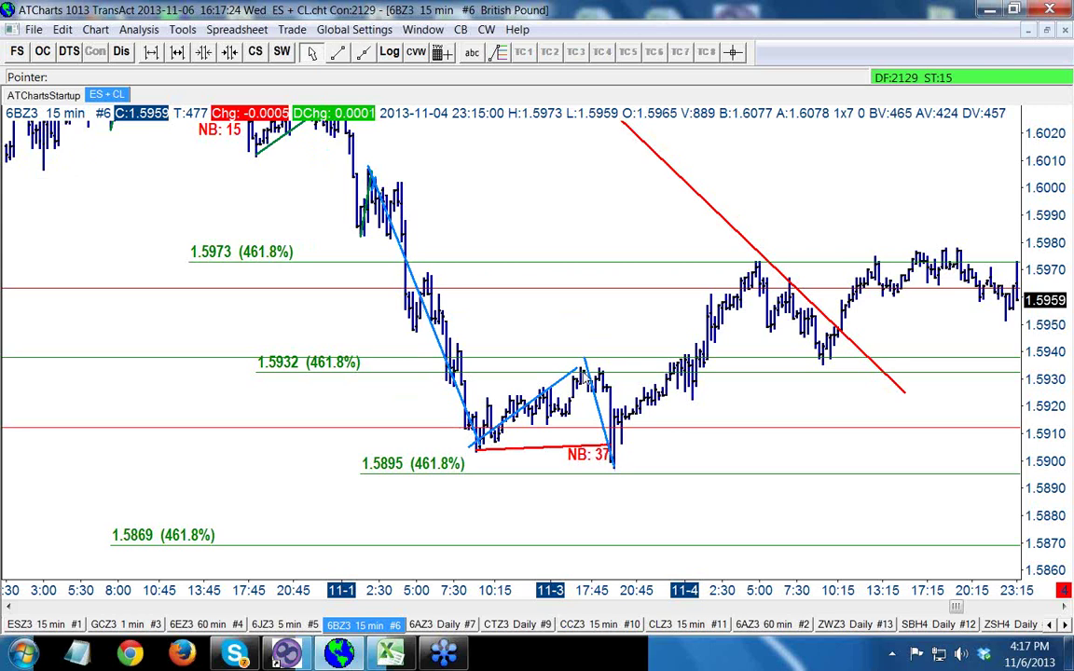
pyautogui.click(615, 480)
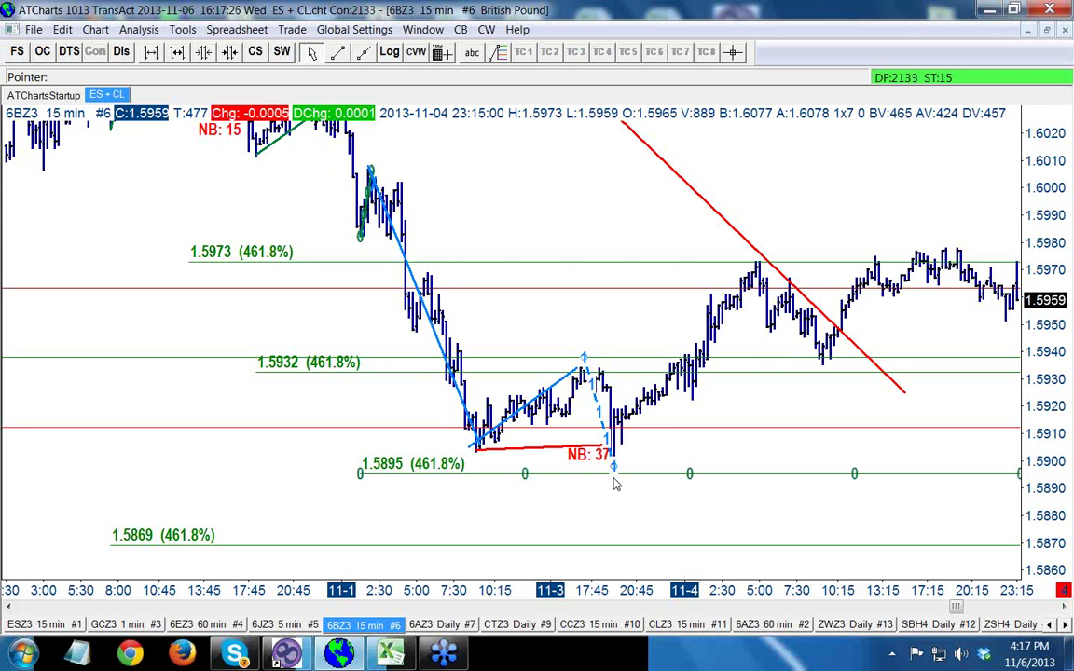
pyautogui.moveTo(614, 466); pyautogui.dragTo(638, 559)
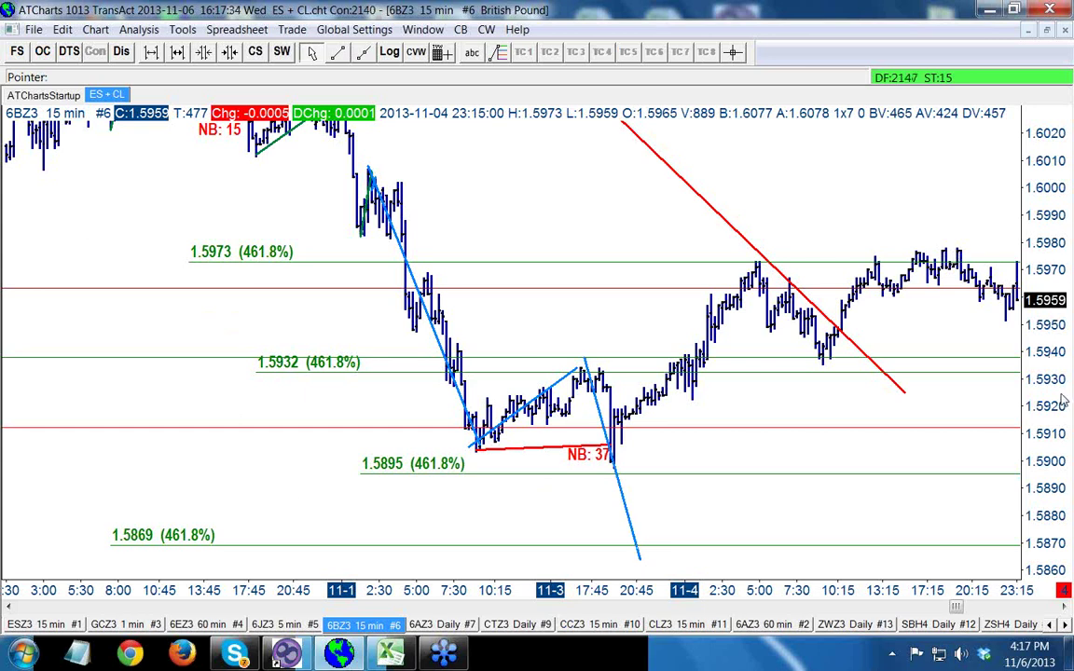
# Draw a 461.8% extension of the rebound from the November 1 low to the November 3 high
pyautogui.moveTo(1059, 396); pyautogui.dragTo(1059, 279)
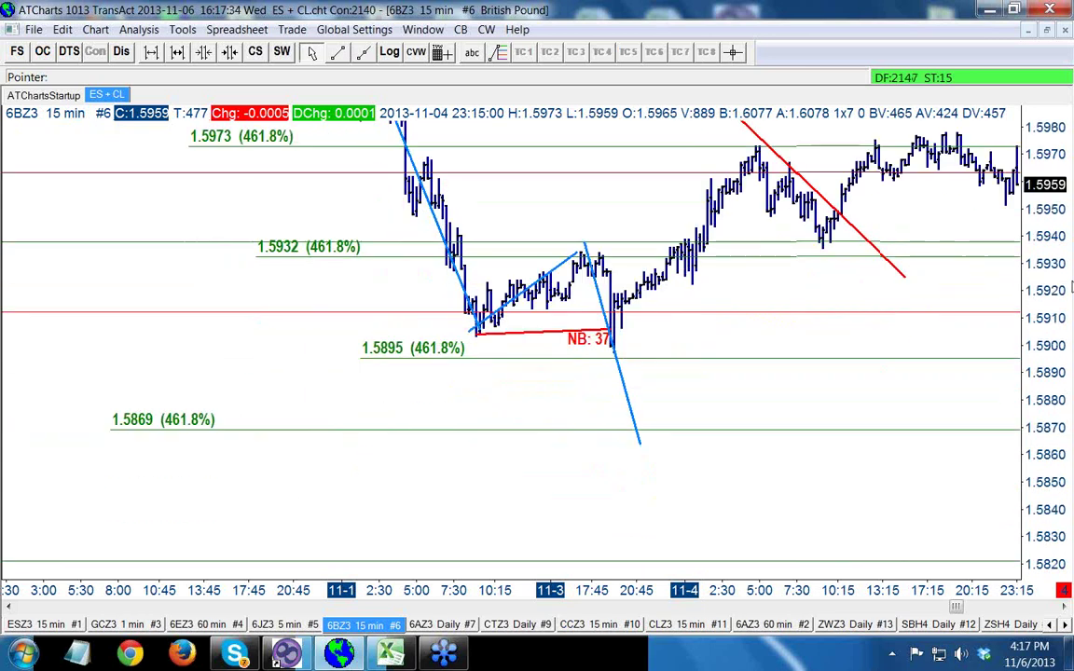
pyautogui.click(499, 51)
pyautogui.moveTo(551, 256); pyautogui.dragTo(582, 259)
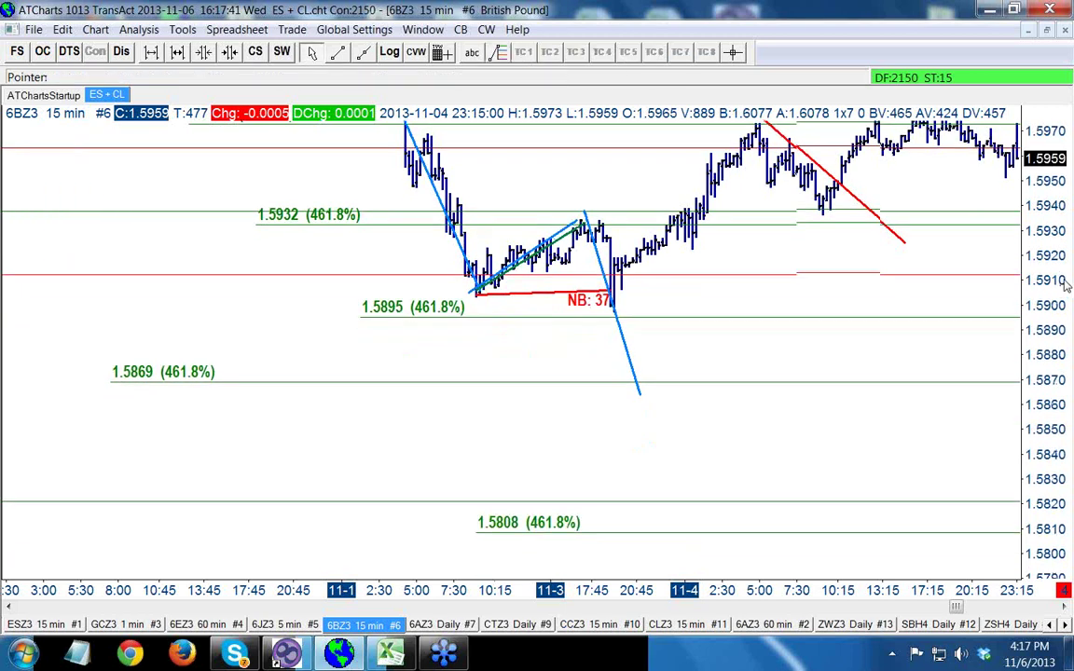
pyautogui.click(640, 528)
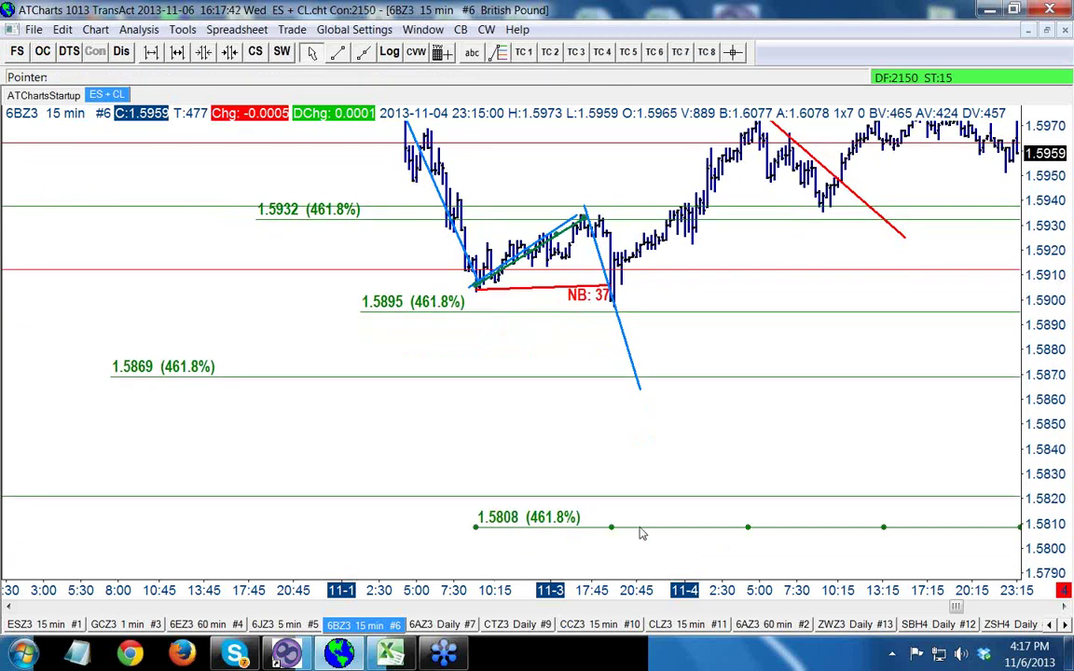
# Shorten the line that traces the November 3 drop to about 1.5878, and erase that line
pyautogui.click(633, 388)
pyautogui.moveTo(641, 391); pyautogui.dragTo(619, 362)
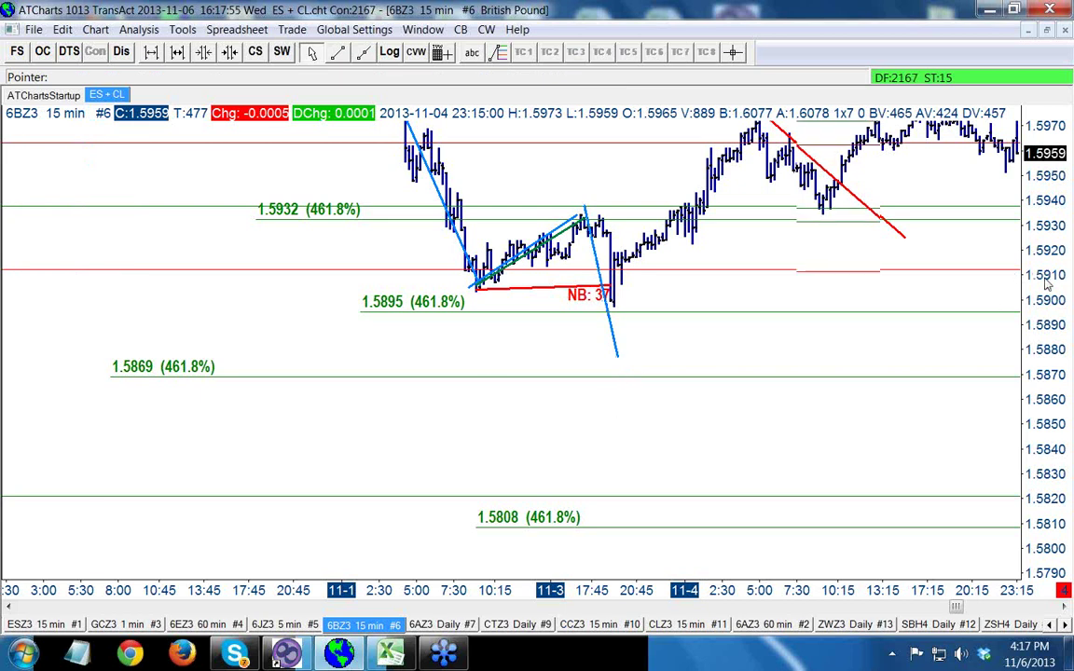
pyautogui.moveTo(1047, 283); pyautogui.dragTo(1047, 425)
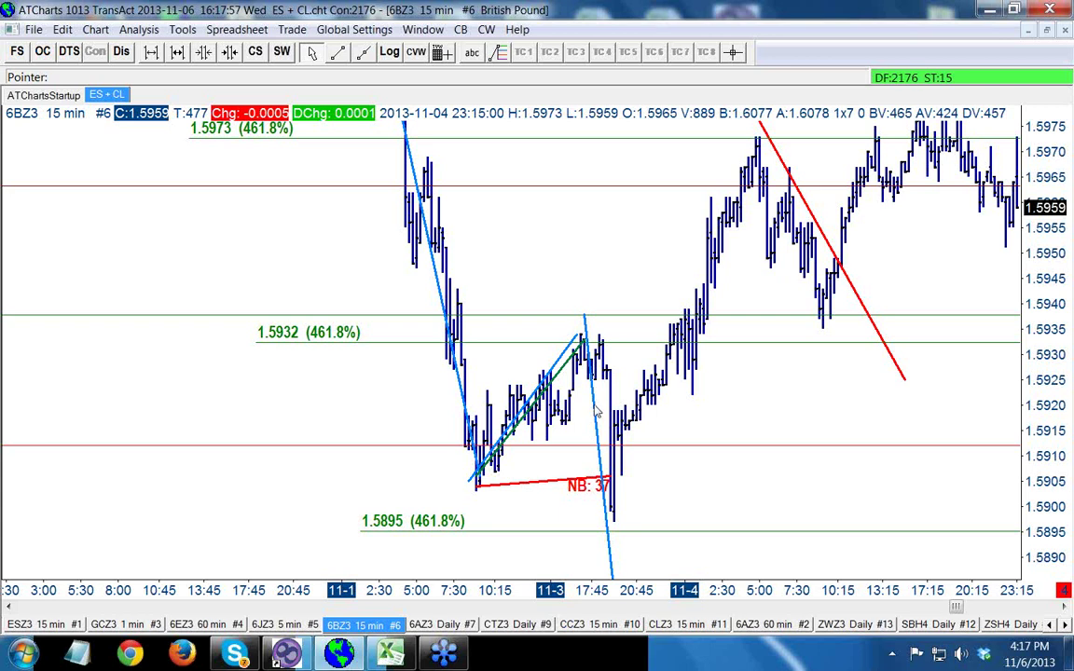
pyautogui.rightClick(534, 364)
pyautogui.click(578, 376)
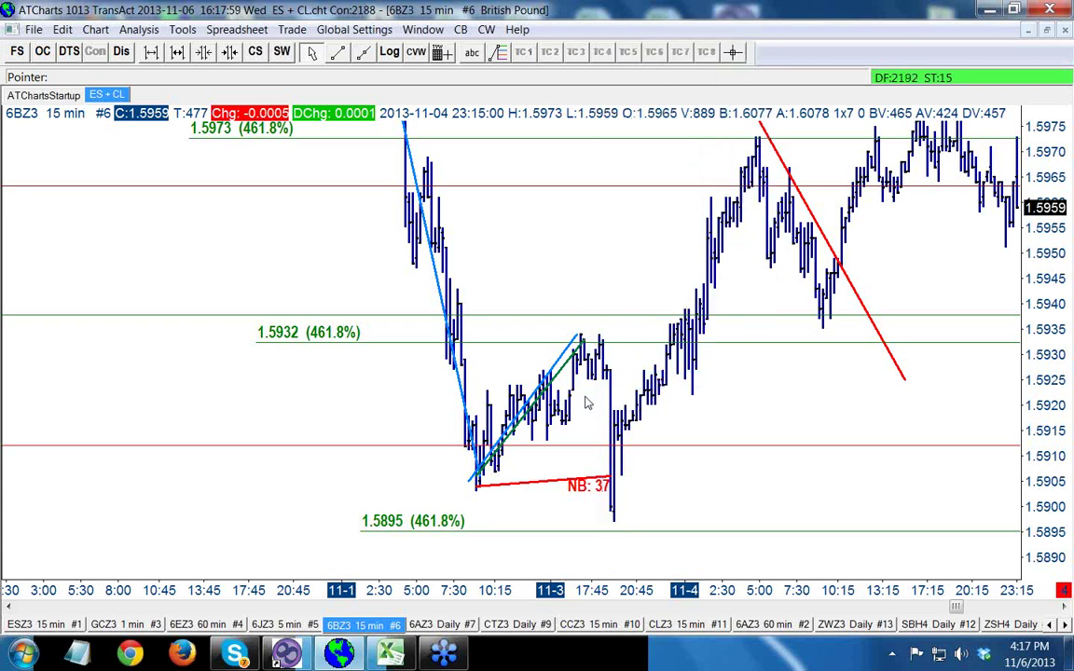
# Erase the 461.8% extension drawn from the November 1 low to the November 3 high
pyautogui.scroll(3, 955, 228)
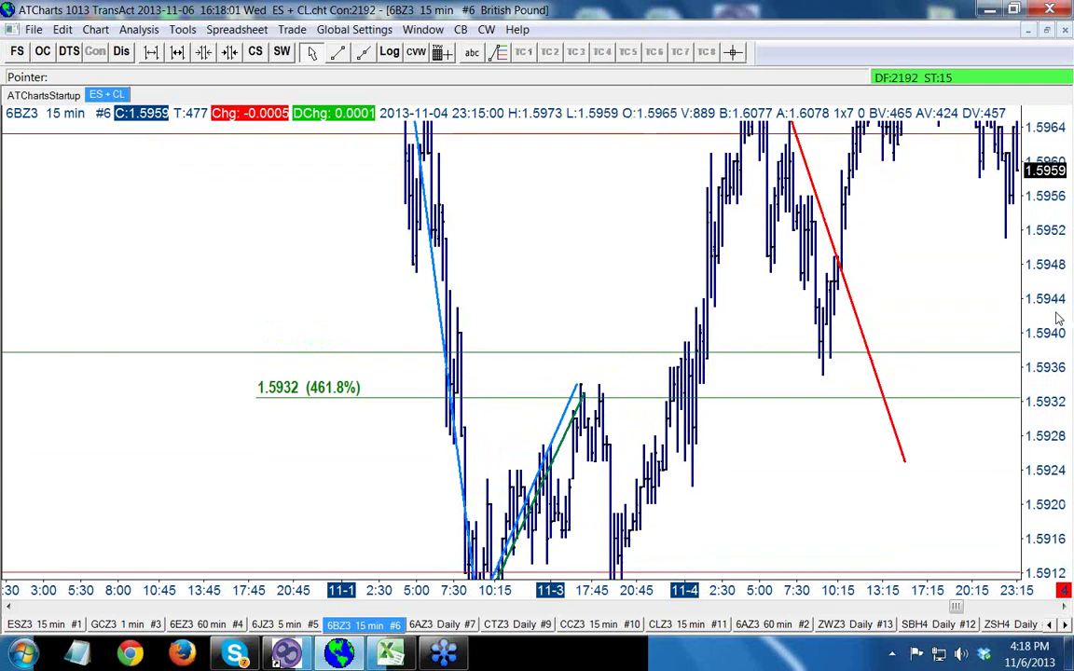
pyautogui.moveTo(1061, 424); pyautogui.dragTo(1061, 306)
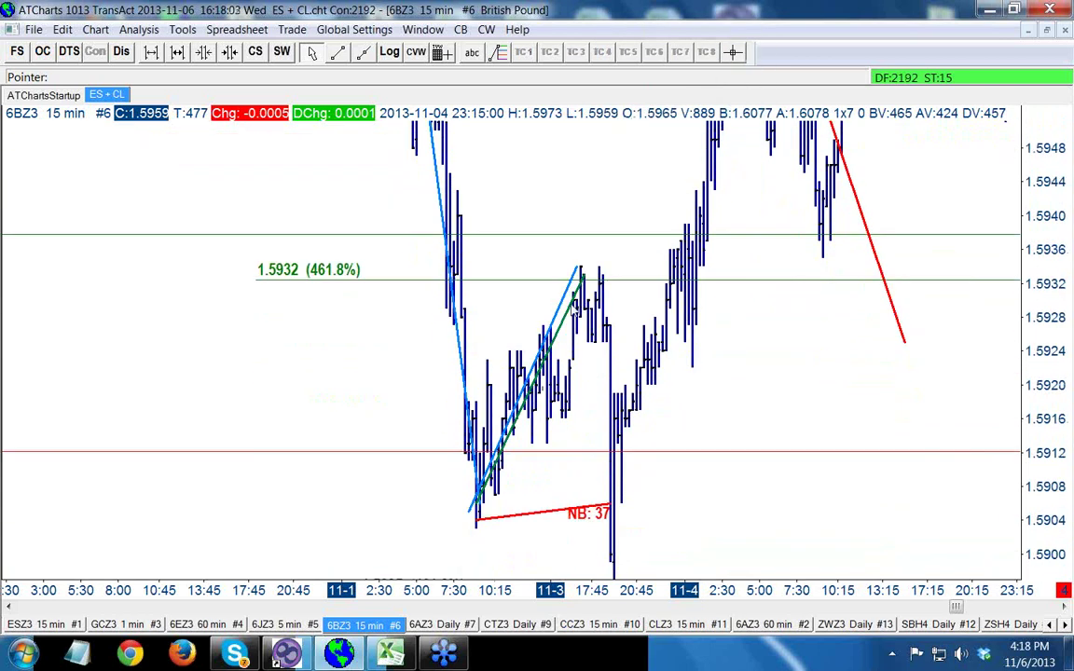
pyautogui.rightClick(576, 282)
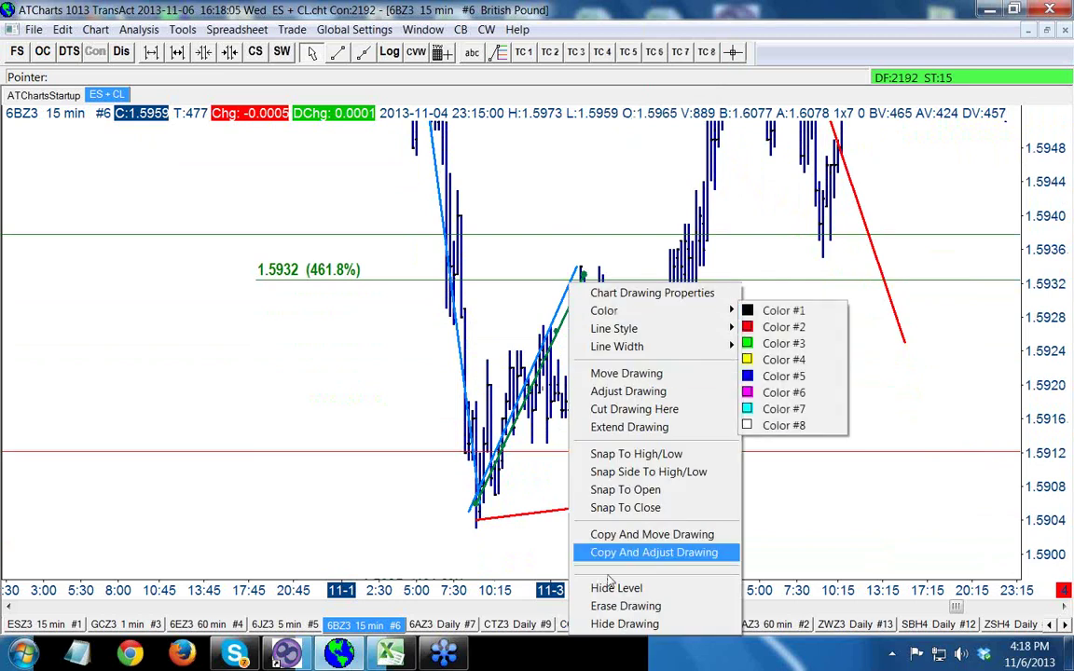
pyautogui.click(622, 606)
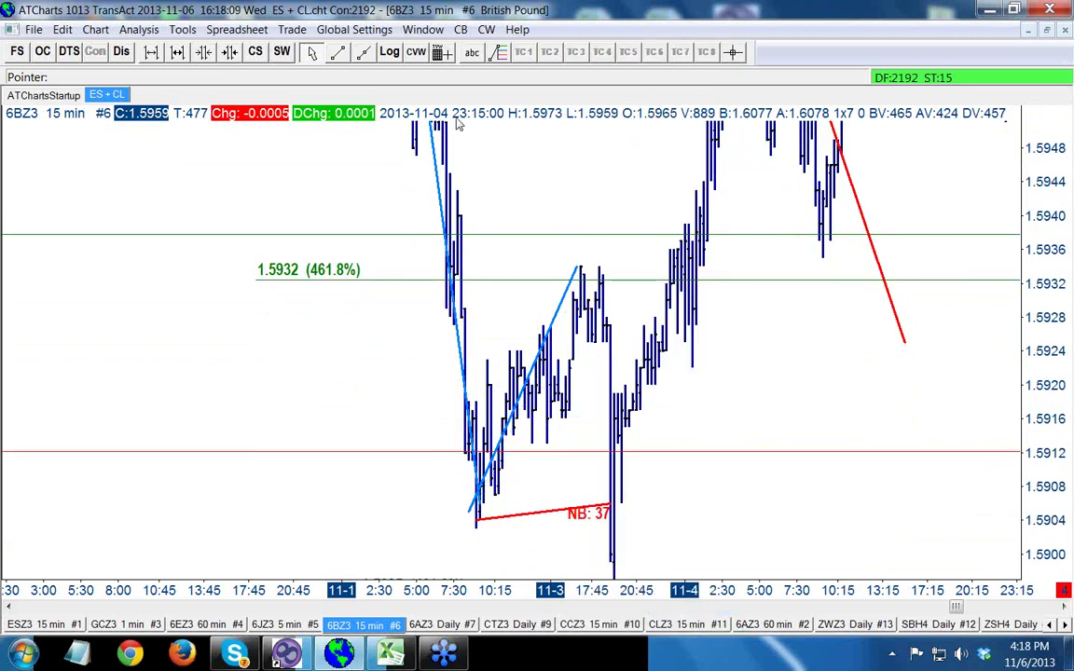
# Draw a 461.8% extension of the small November 3 upswing before the drop, from about 1.5925 to 1.5934
pyautogui.click(501, 54)
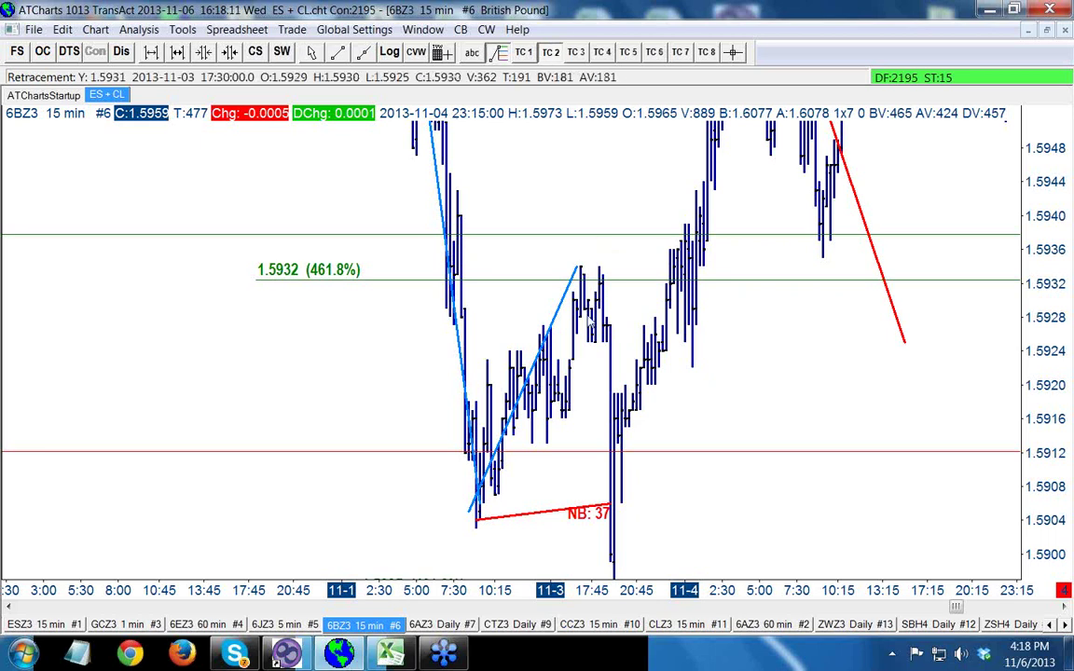
pyautogui.moveTo(589, 345); pyautogui.dragTo(598, 269)
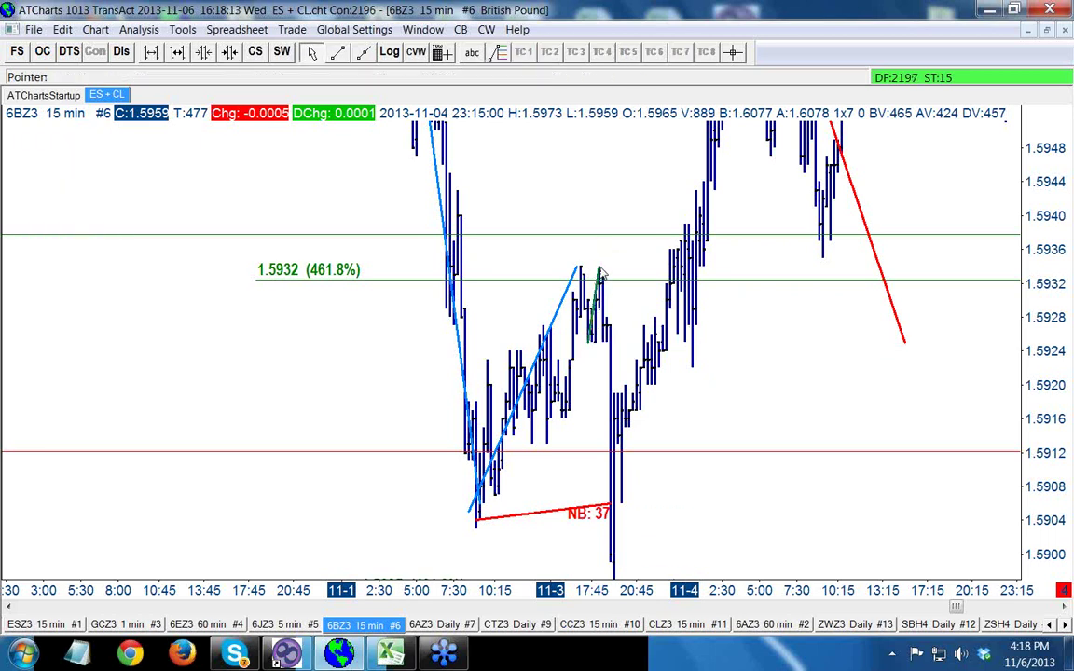
pyautogui.moveTo(1035, 308); pyautogui.dragTo(1042, 259)
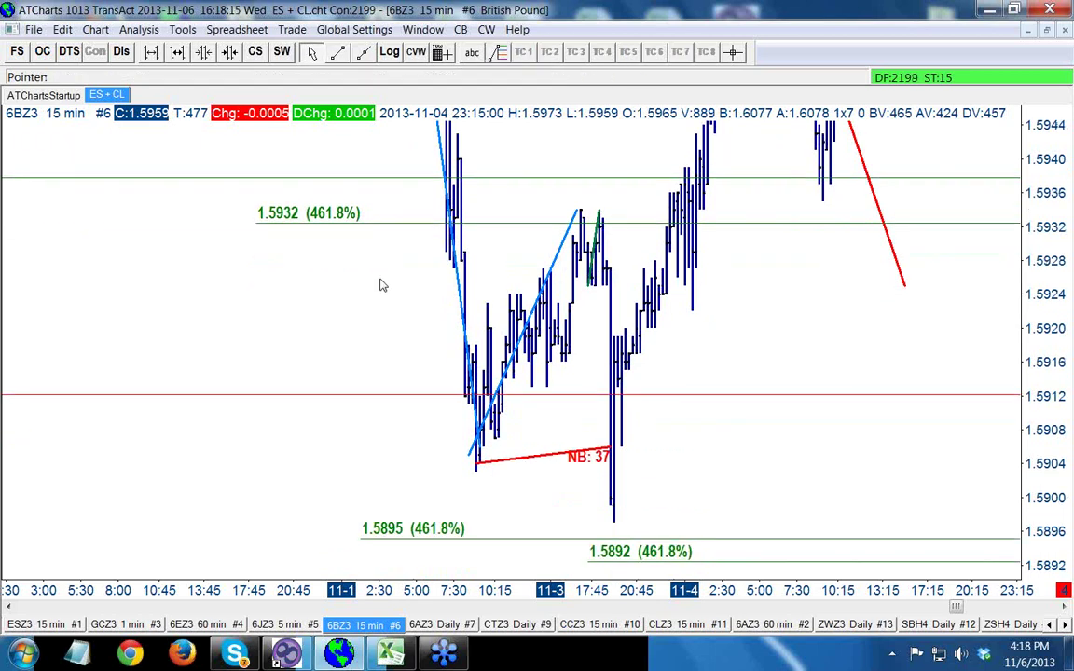
# Switch the British Pound chart to 5-minute bars and draw a 461.8% extension of the last small bounce before the November 3 drop
pyautogui.rightClick(347, 288)
pyautogui.click(418, 450)
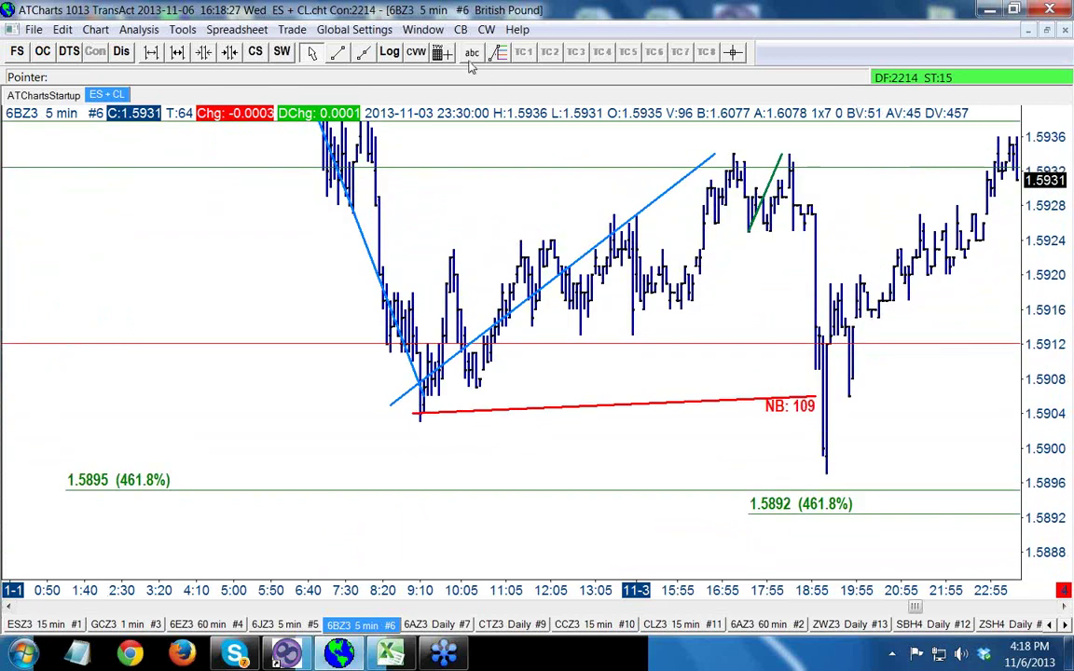
pyautogui.click(498, 52)
pyautogui.click(550, 52)
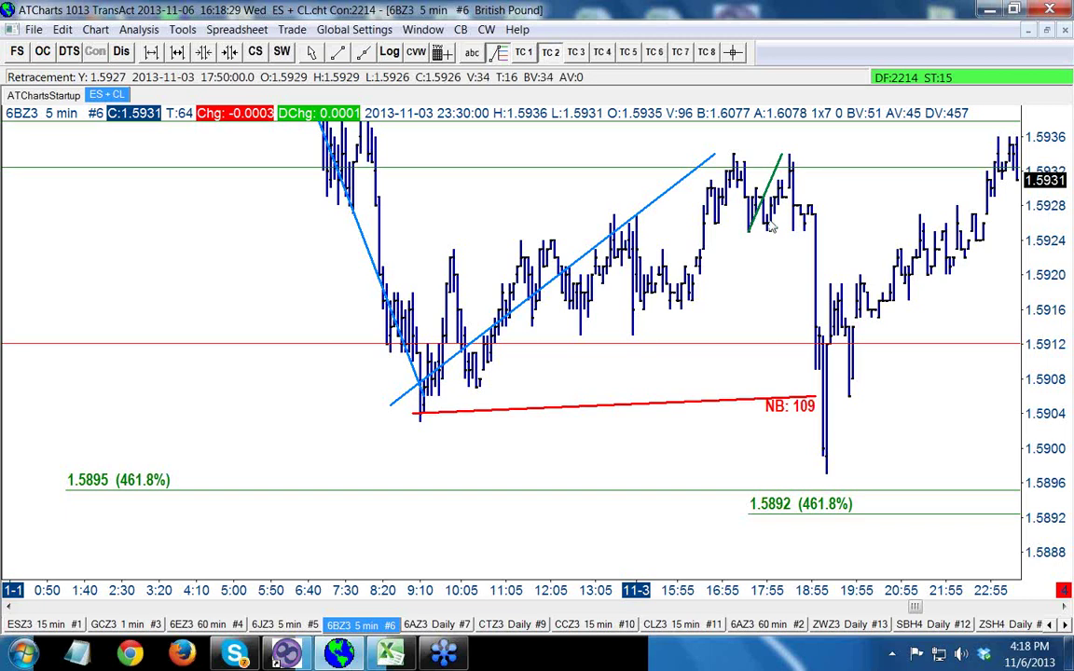
pyautogui.moveTo(793, 232); pyautogui.dragTo(811, 210)
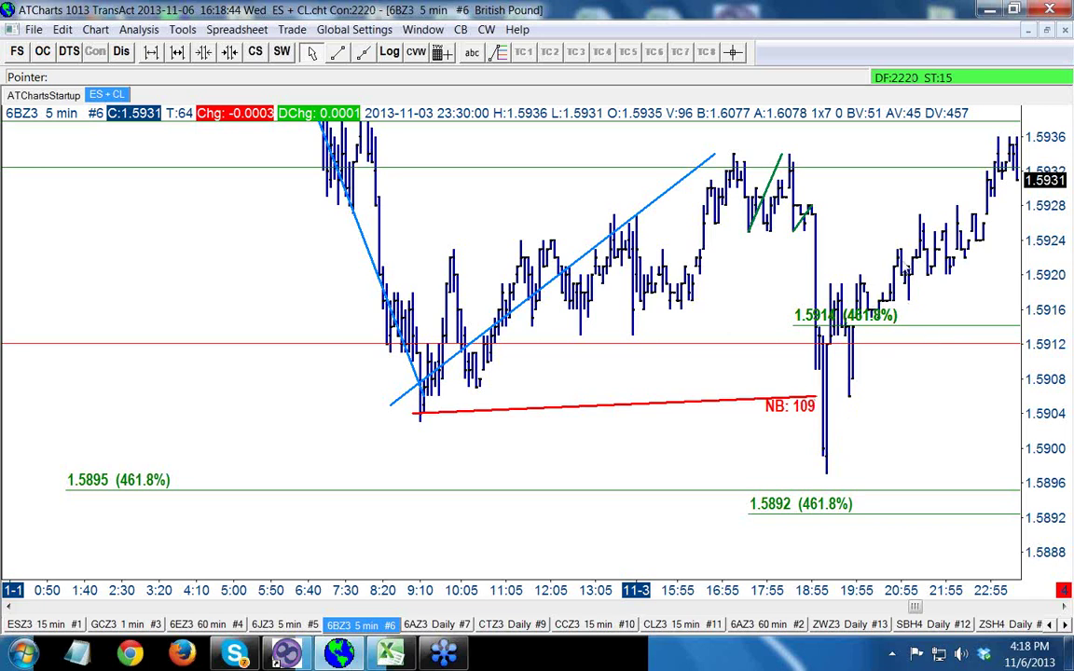
# Advance the 5-minute chart to about 02:20 on November 4 and switch it to 1-hour bars
pyautogui.click(1063, 607)
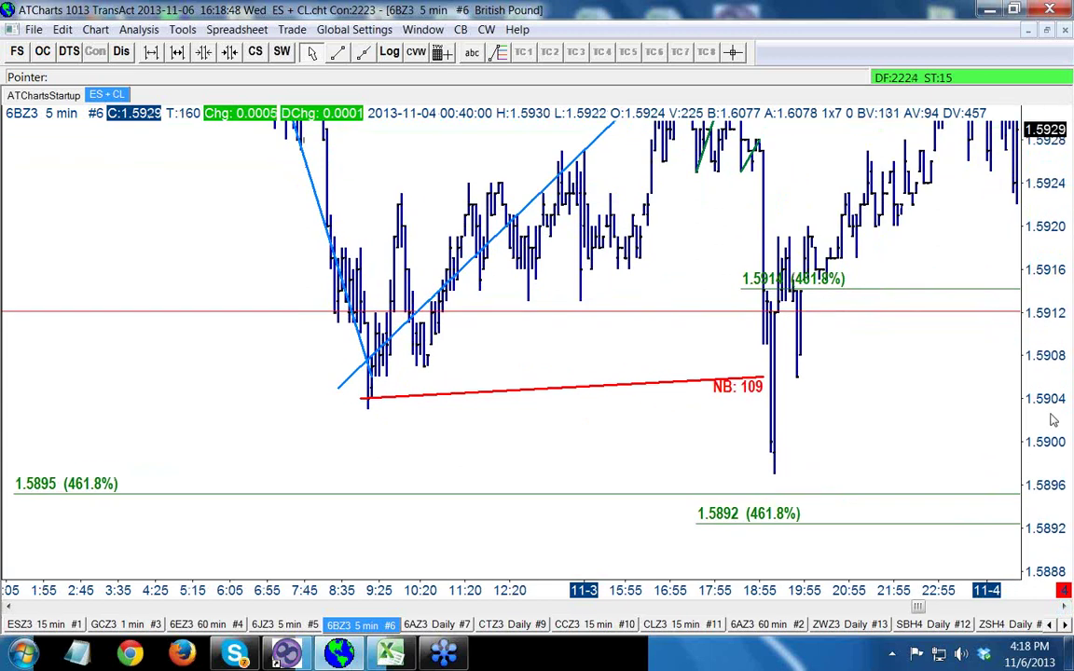
pyautogui.moveTo(1054, 421); pyautogui.dragTo(1036, 542)
pyautogui.click(1066, 608)
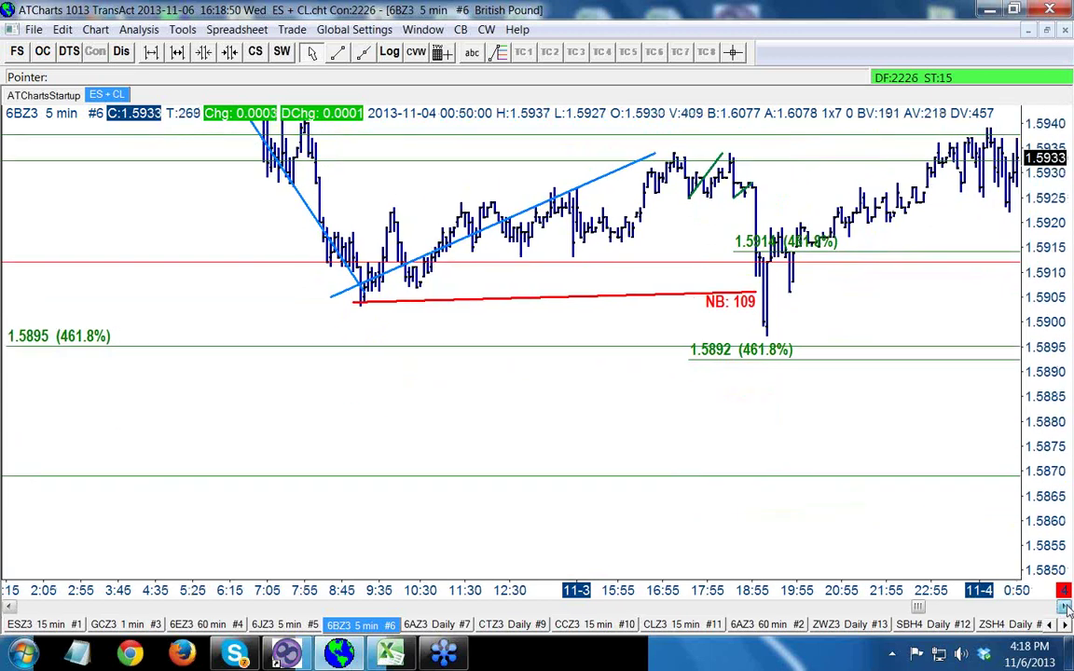
pyautogui.click(1065, 607)
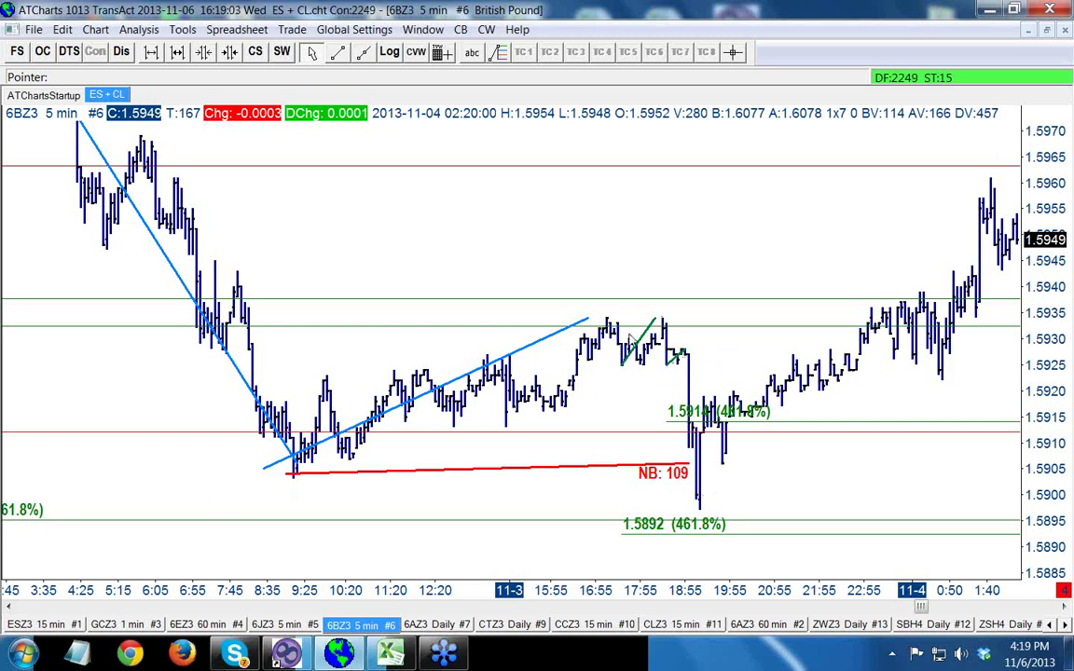
pyautogui.rightClick(425, 193)
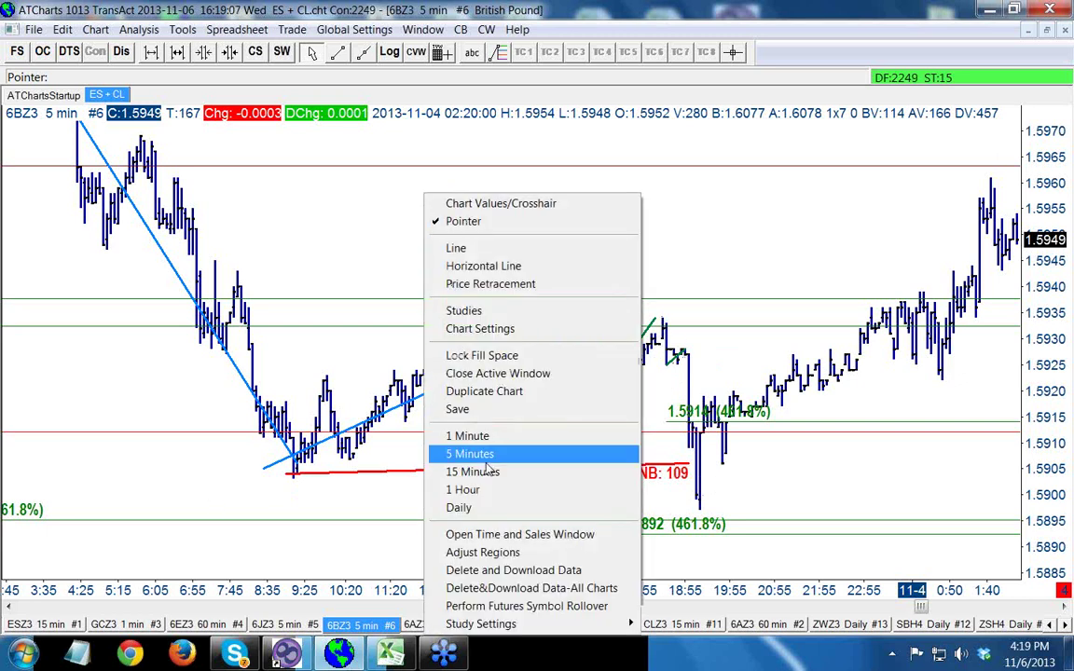
pyautogui.click(472, 489)
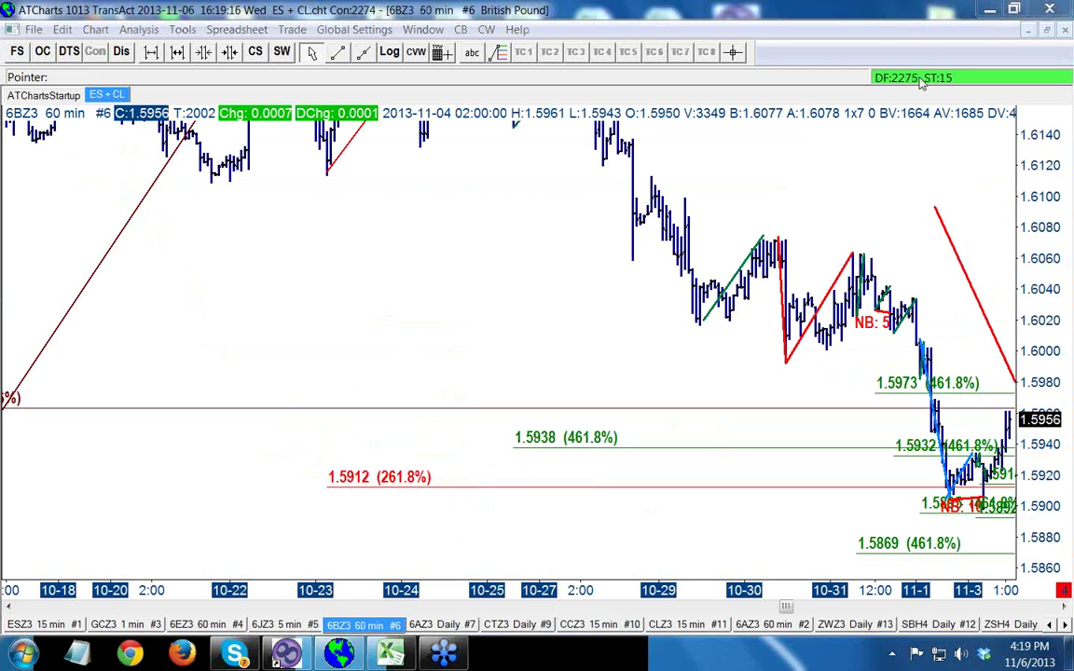
pyautogui.click(338, 53)
pyautogui.moveTo(573, 352); pyautogui.dragTo(517, 201)
pyautogui.press('Delete')
# Bring the 60-minute British Pound chart up to its latest bar and erase all of its drawings
pyautogui.moveTo(1069, 331); pyautogui.dragTo(1059, 376)
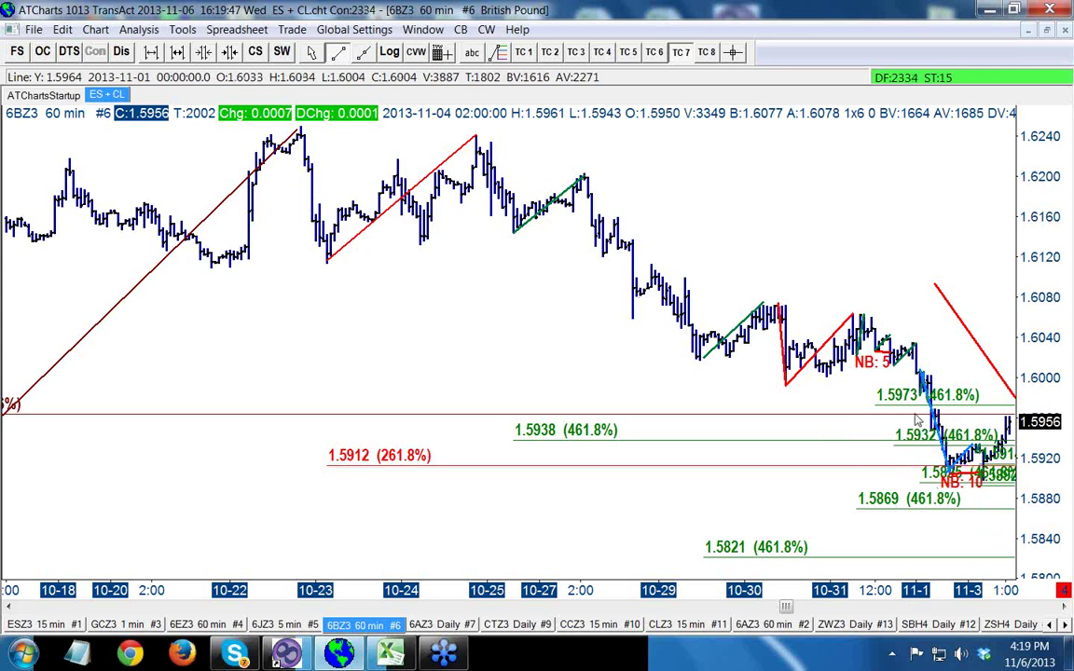
pyautogui.press('Down')
pyautogui.press('Down')
pyautogui.press('Down')
pyautogui.press('End')
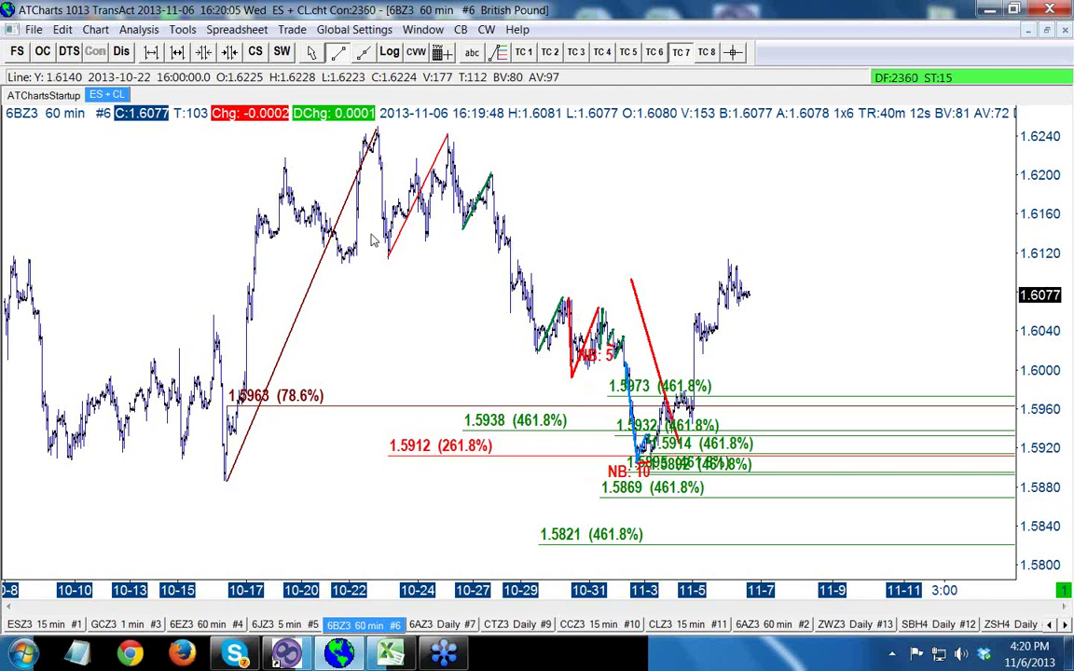
pyautogui.click(184, 30)
pyautogui.click(442, 487)
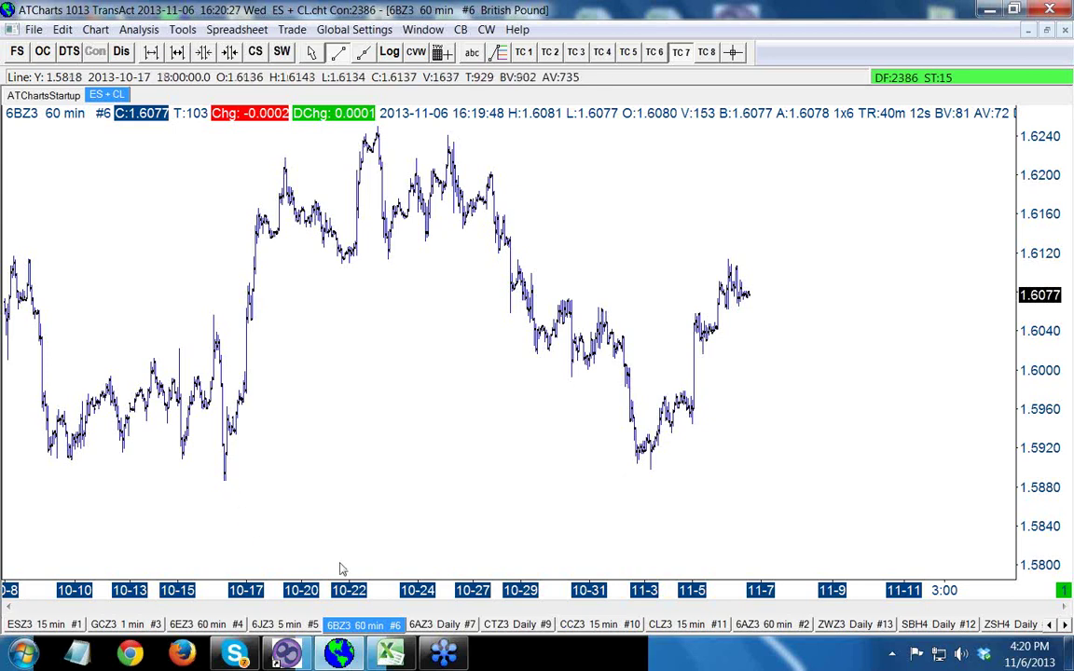
# Open the 60-minute Euro / US Dollar chart and switch it to 15-minute bars
pyautogui.click(200, 626)
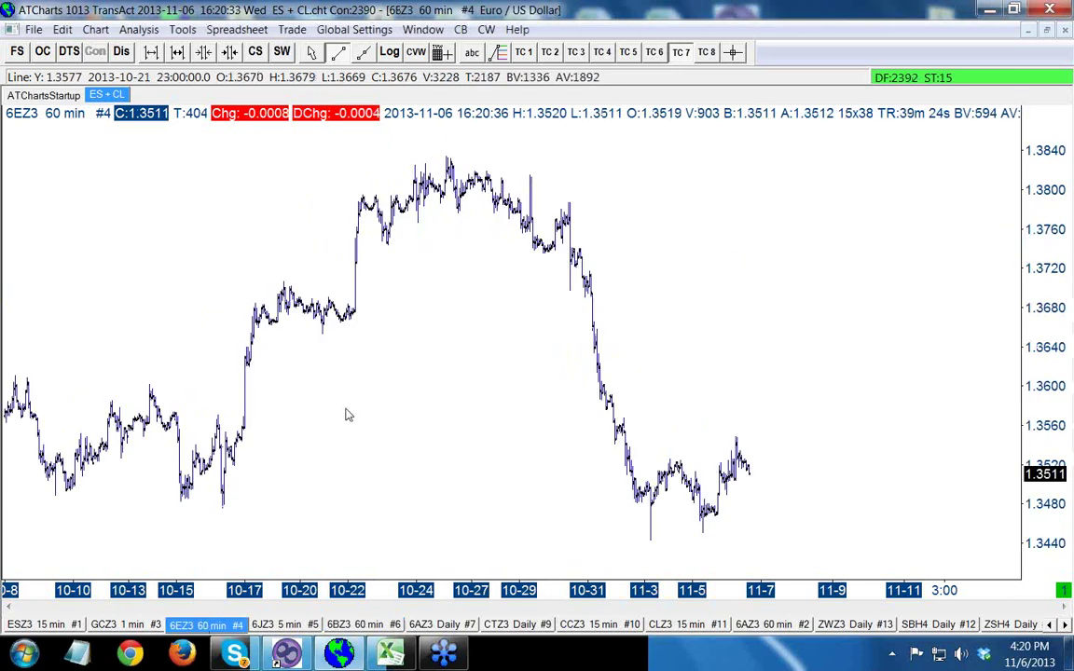
pyautogui.rightClick(473, 447)
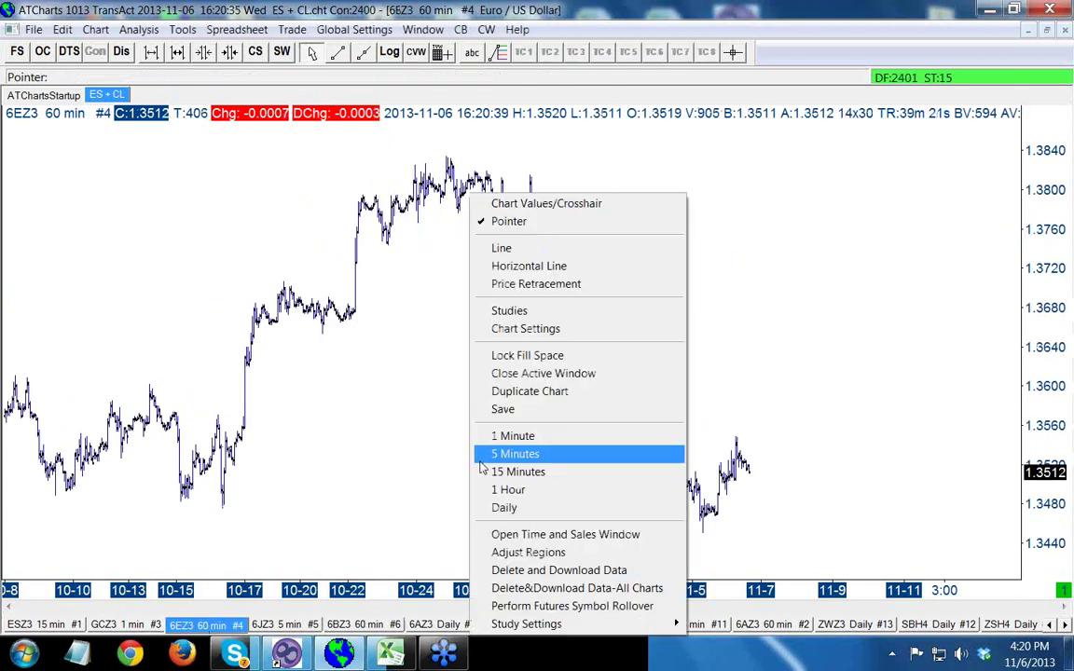
pyautogui.click(487, 472)
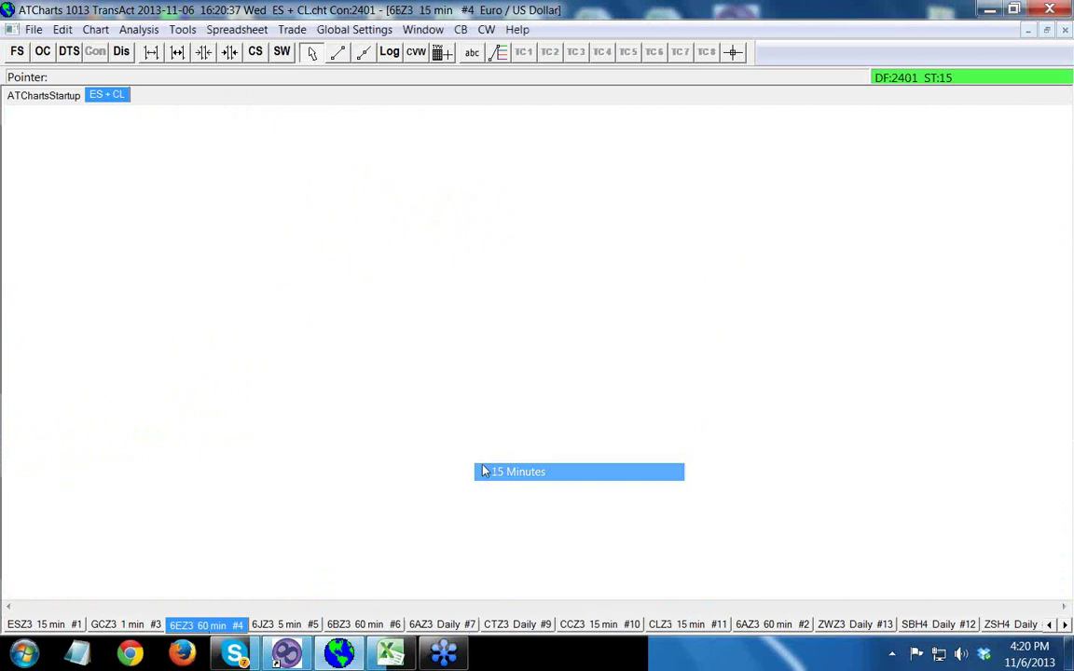
# Draw a 461.8% extension of the November 4 upswing after the main high, from about 1.3508 to 1.3523
pyautogui.moveTo(1059, 282); pyautogui.dragTo(1061, 347)
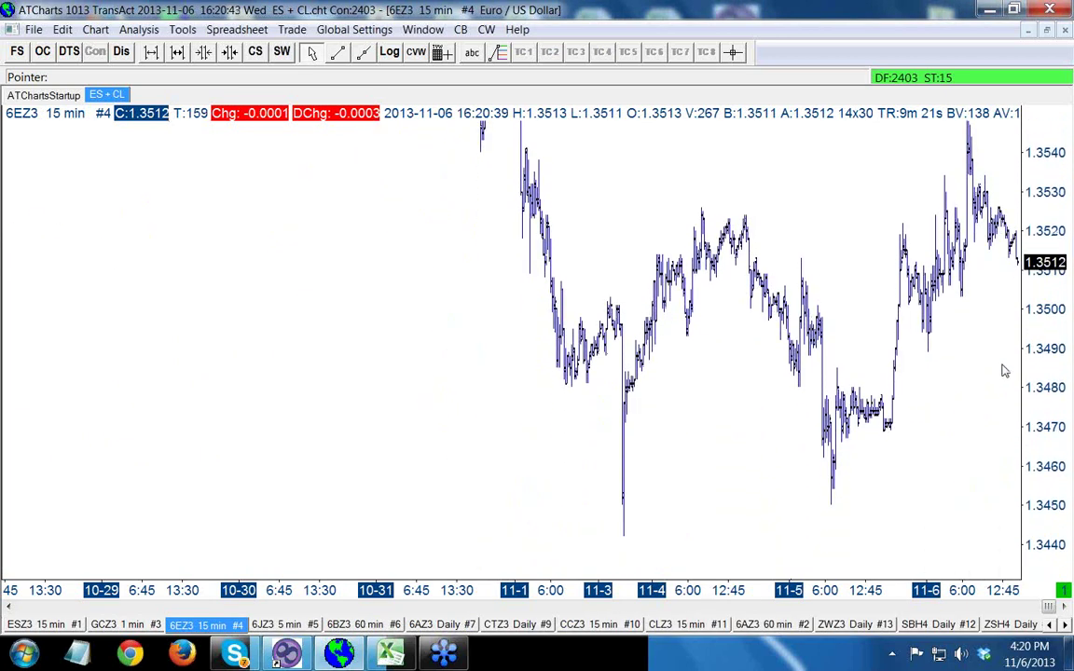
pyautogui.scroll(1, 694, 483)
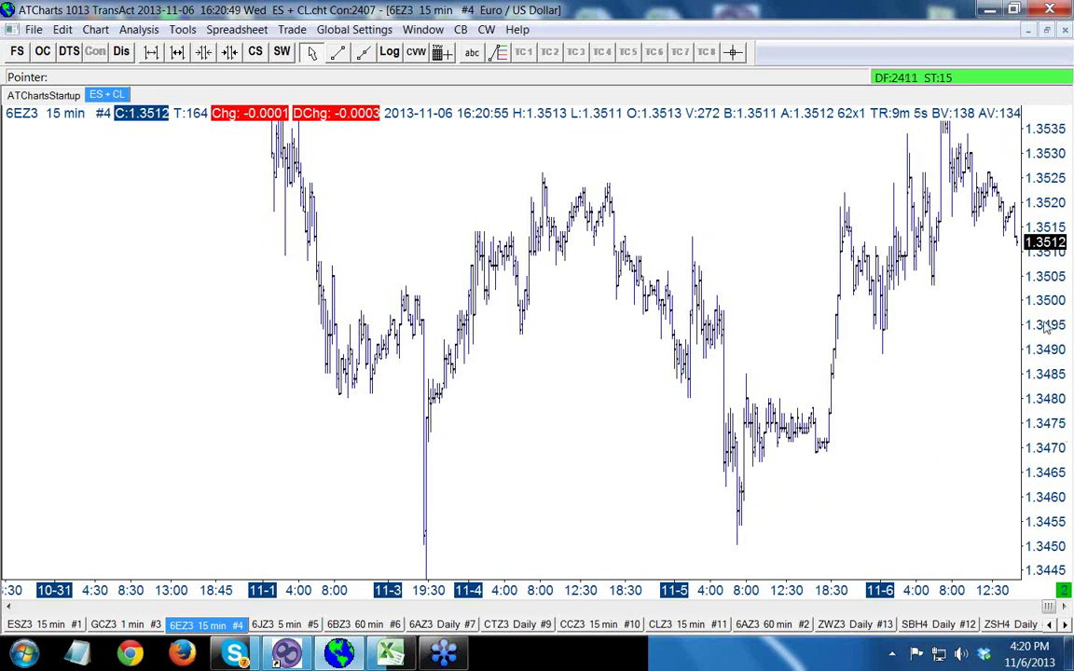
pyautogui.moveTo(1054, 354); pyautogui.dragTo(1066, 310)
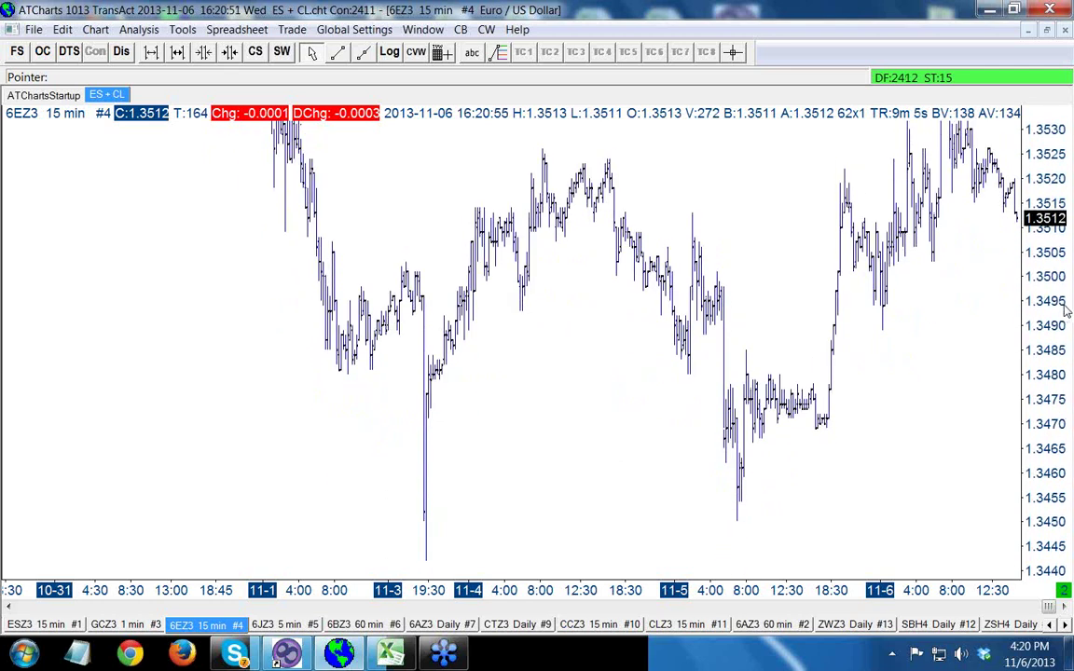
pyautogui.click(499, 52)
pyautogui.moveTo(557, 237); pyautogui.dragTo(608, 165)
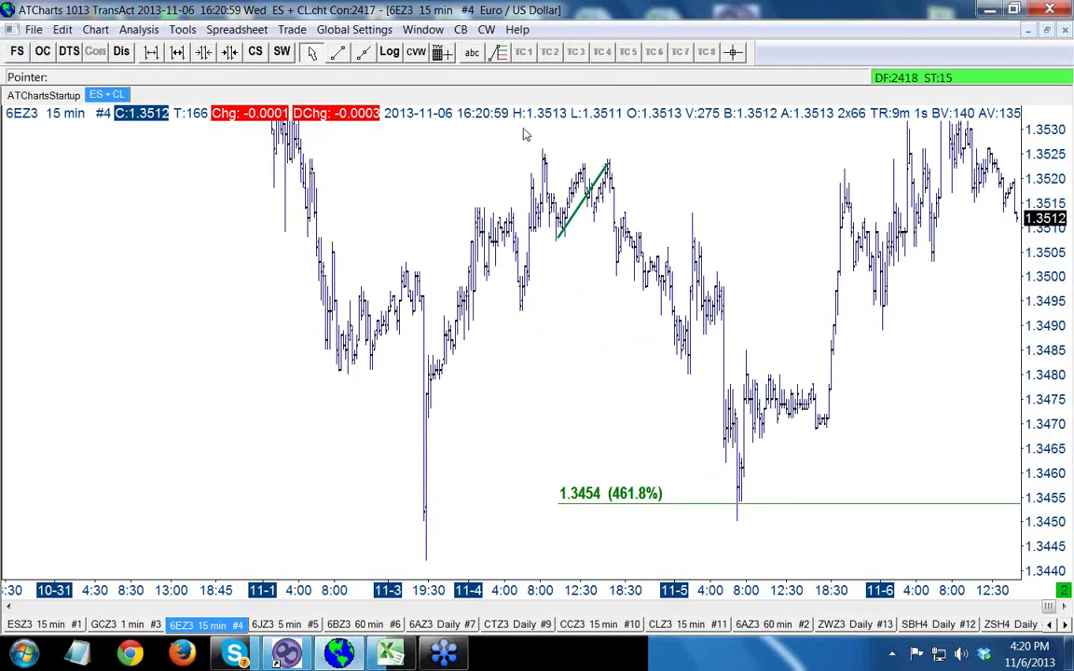
# Draw a 78.6% retracement of the rally from the November 3 spike low to the November 4 high
pyautogui.click(500, 52)
pyautogui.click(667, 54)
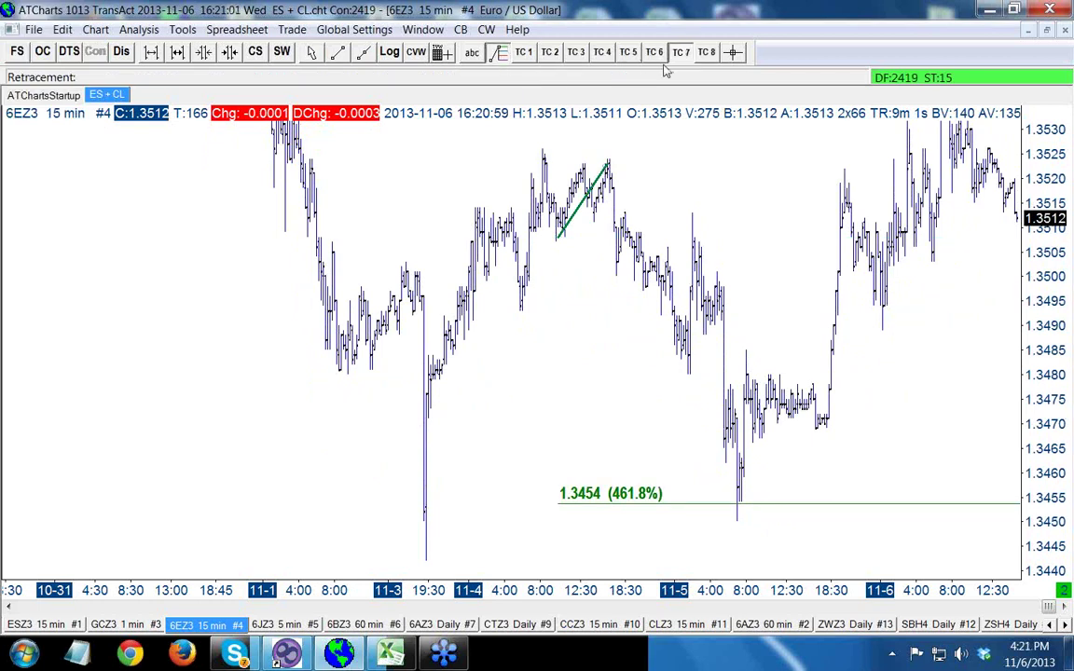
pyautogui.moveTo(422, 556); pyautogui.dragTo(544, 155)
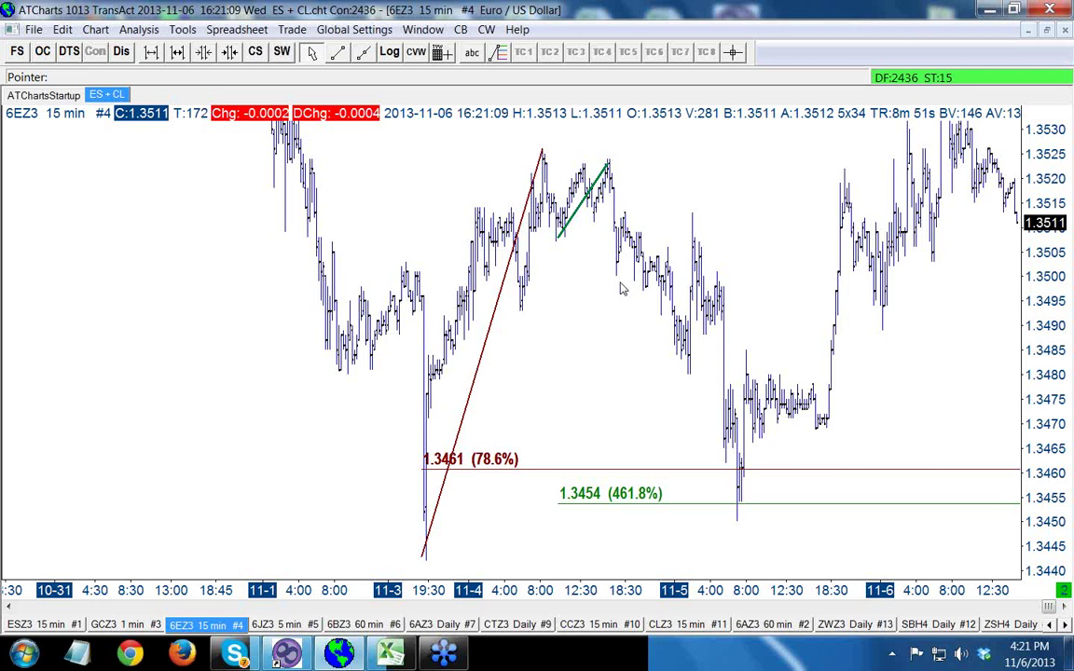
# Draw a 461.8% extension of the final November 4 upleg, from its low around 15:30 to the second swing high
pyautogui.press('Up')
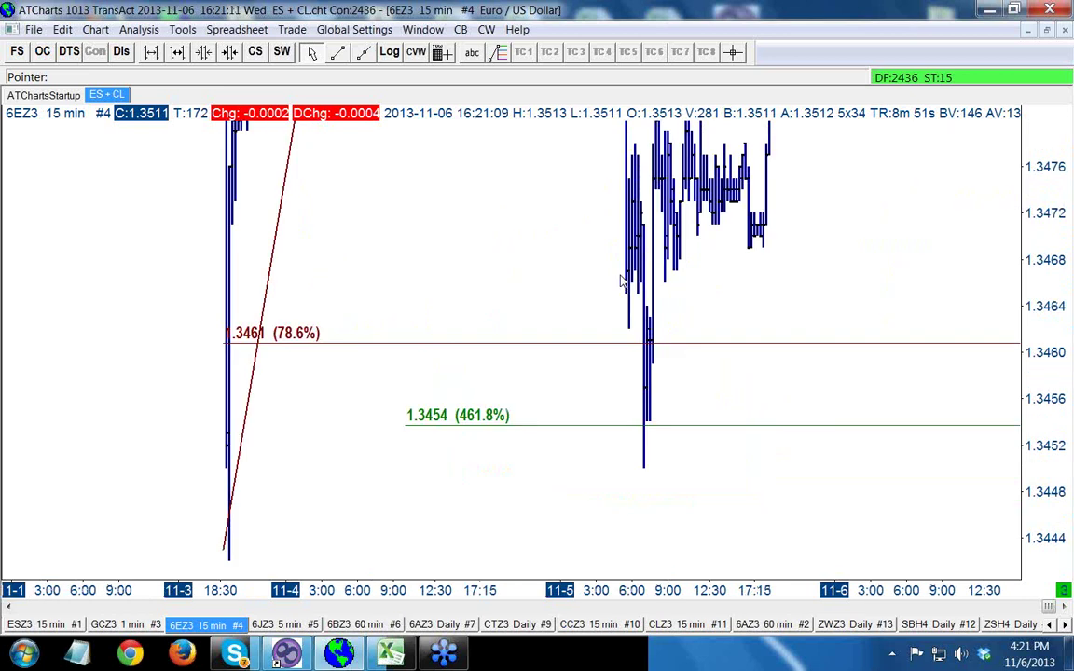
pyautogui.moveTo(1041, 285); pyautogui.dragTo(1062, 442)
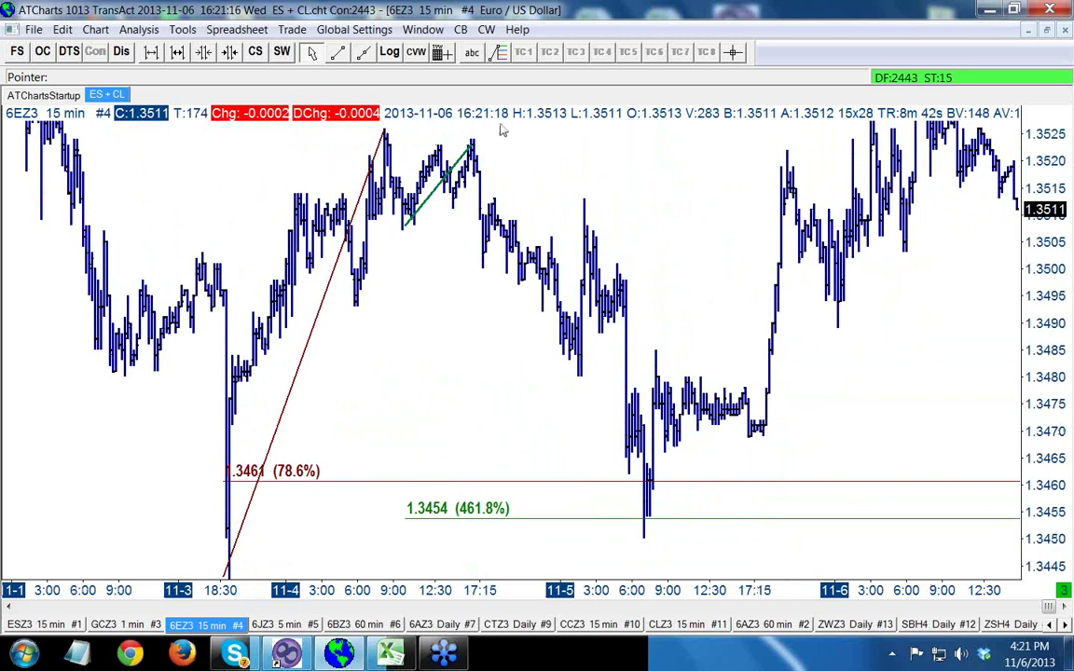
pyautogui.click(498, 53)
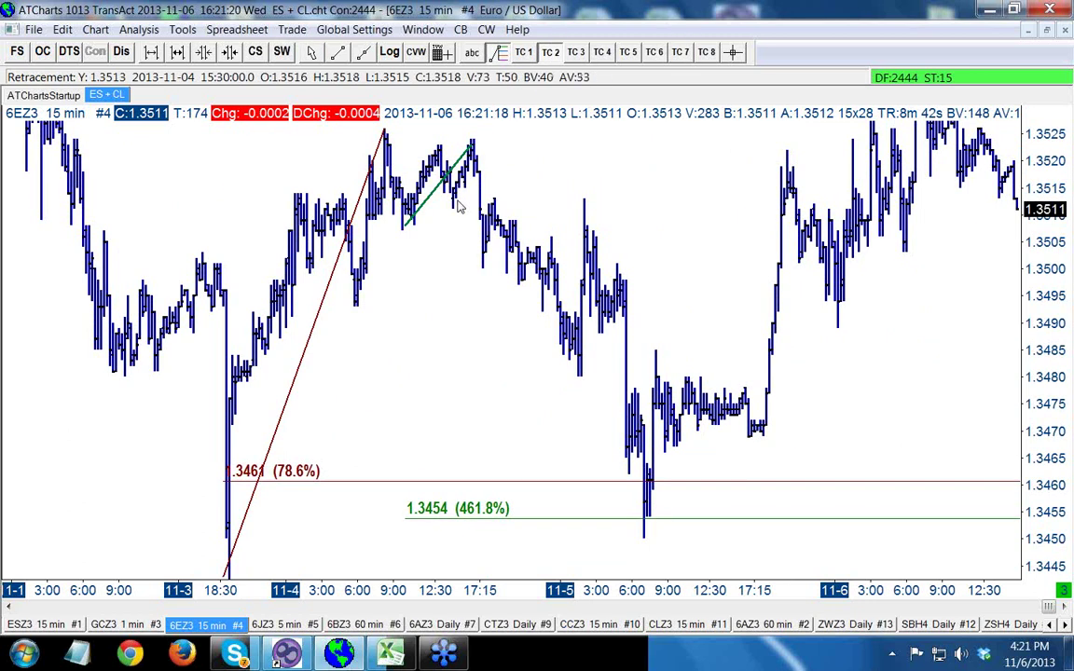
pyautogui.moveTo(456, 205); pyautogui.dragTo(475, 145)
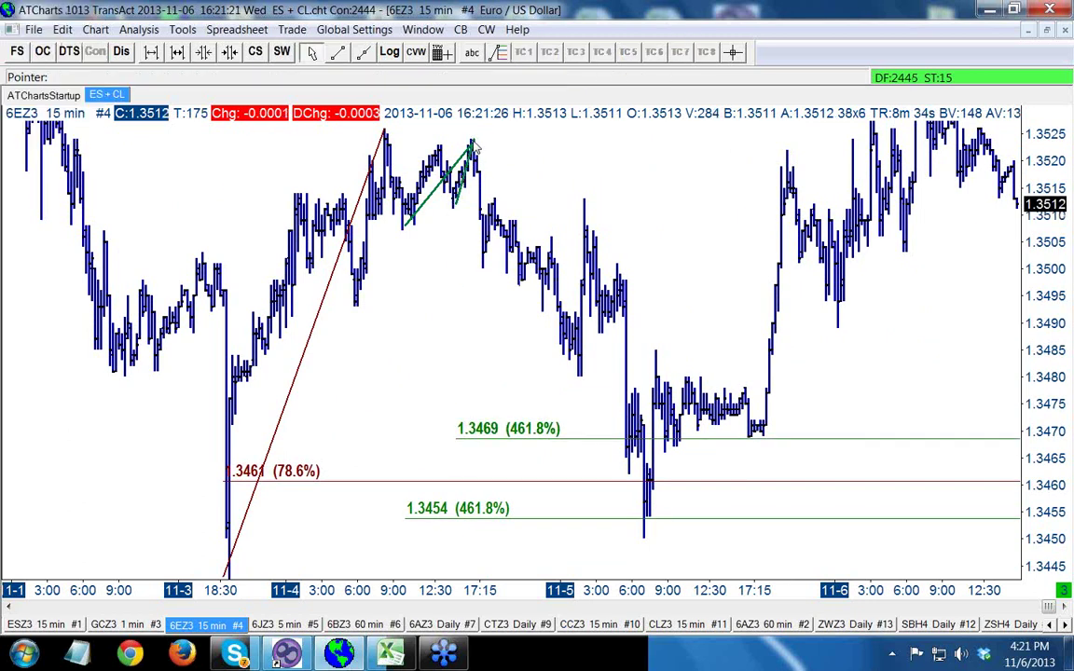
# Draw 461.8% extensions of two small bounces in the late November 4 decline, from lows near 1.3501 and 1.3497
pyautogui.click(498, 52)
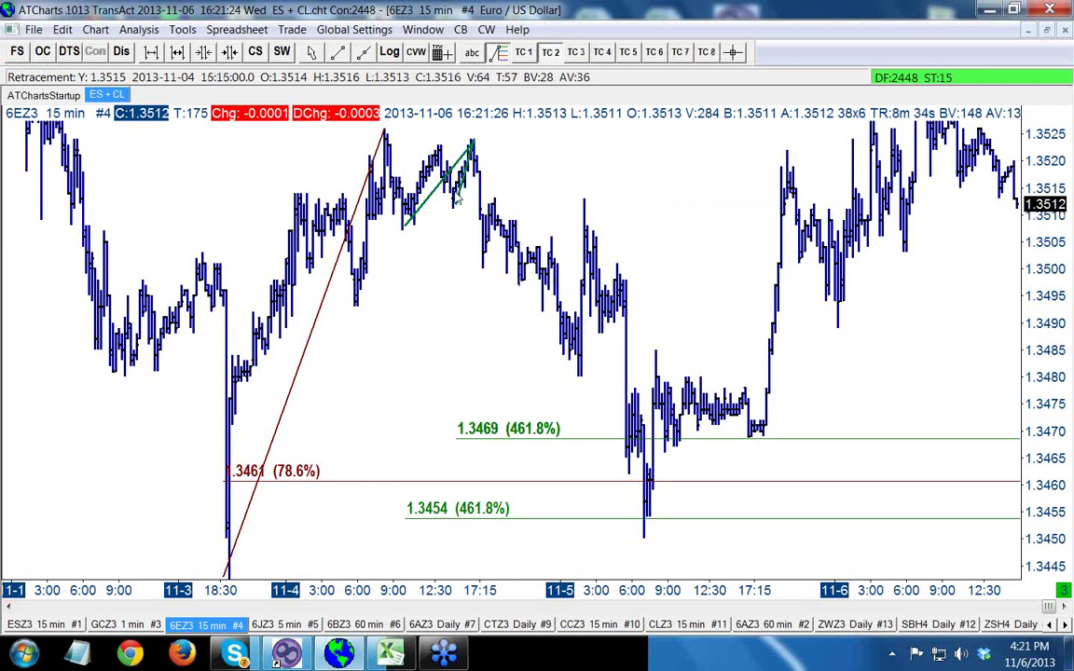
pyautogui.moveTo(484, 270); pyautogui.dragTo(493, 200)
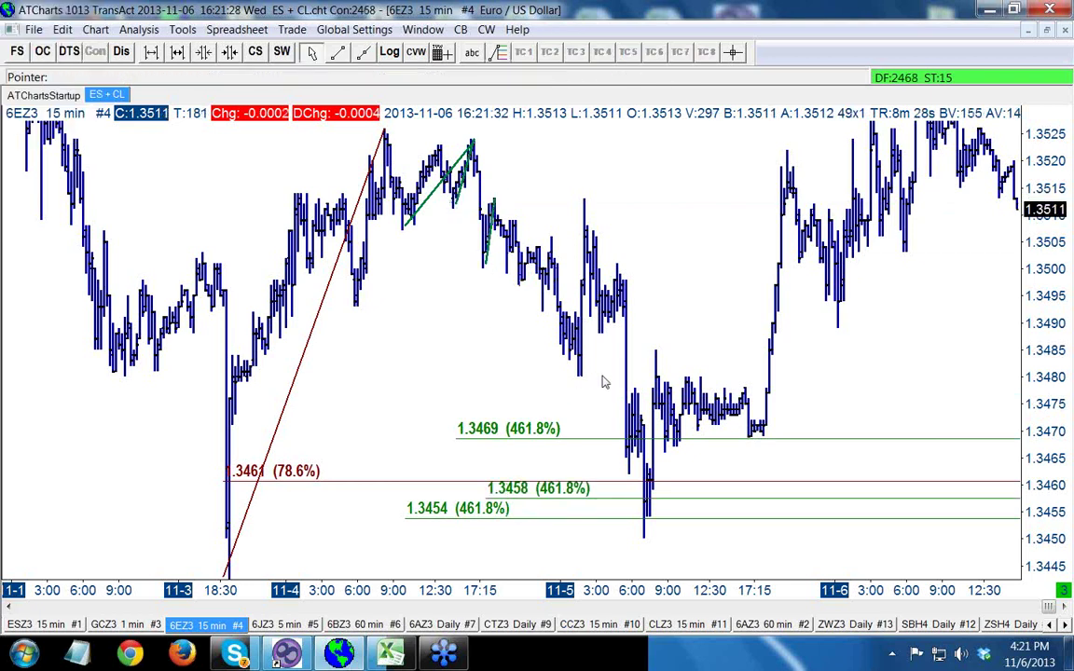
pyautogui.click(499, 52)
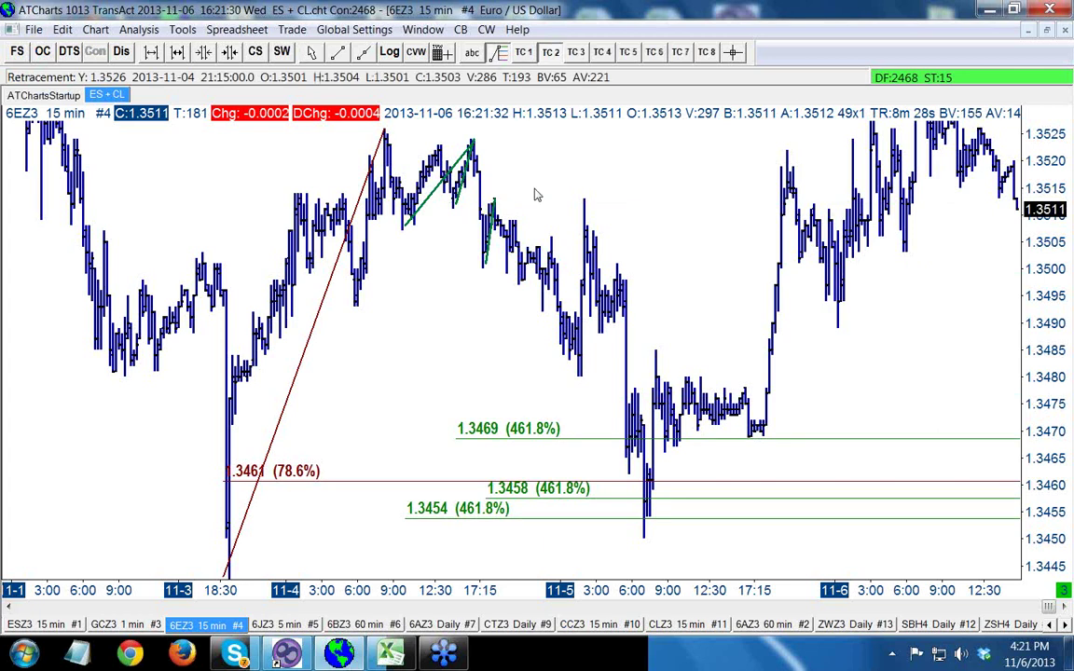
pyautogui.moveTo(518, 285); pyautogui.dragTo(539, 248)
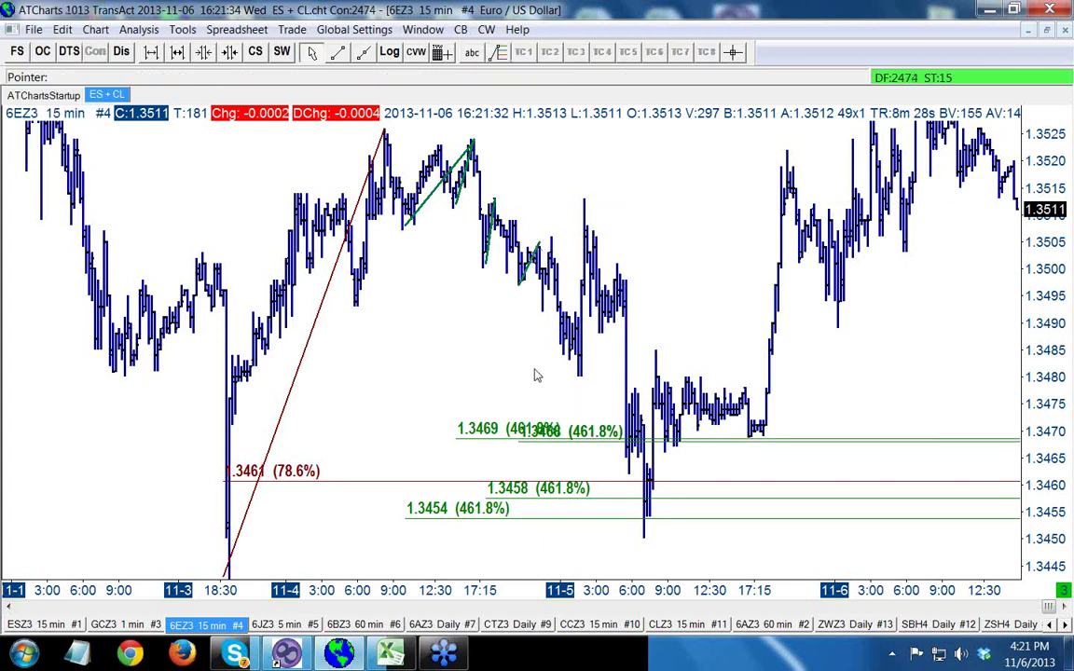
# Examine the November 5 low against the 78.6% retracement and 461.8% extension levels on the 15-minute Euro chart
pyautogui.moveTo(1041, 382); pyautogui.dragTo(1043, 351)
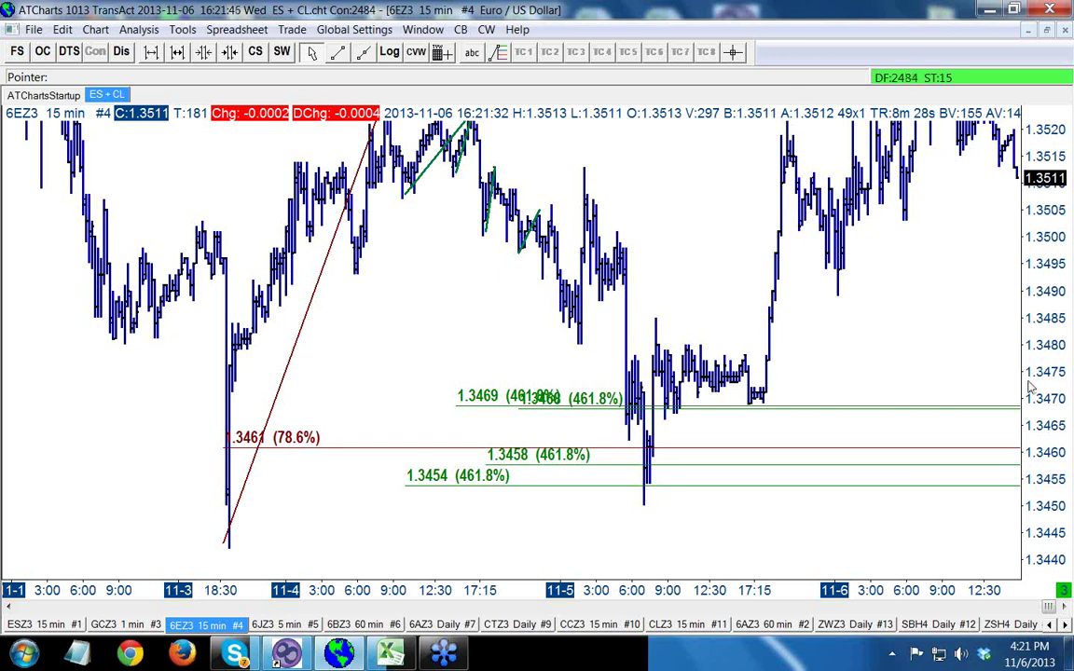
pyautogui.moveTo(1040, 389); pyautogui.dragTo(1065, 401)
pyautogui.press('Right')
pyautogui.press('Right')
pyautogui.press('Right')
pyautogui.press('Right')
pyautogui.press('Right')
pyautogui.press('Right')
pyautogui.press('Right')
pyautogui.press('Right')
pyautogui.press('Right')
pyautogui.press('Right')
pyautogui.press('Right')
pyautogui.press('Right')
pyautogui.press('Right')
pyautogui.press('Right')
pyautogui.press('Right')
pyautogui.press('Right')
pyautogui.press('Right')
pyautogui.press('Right')
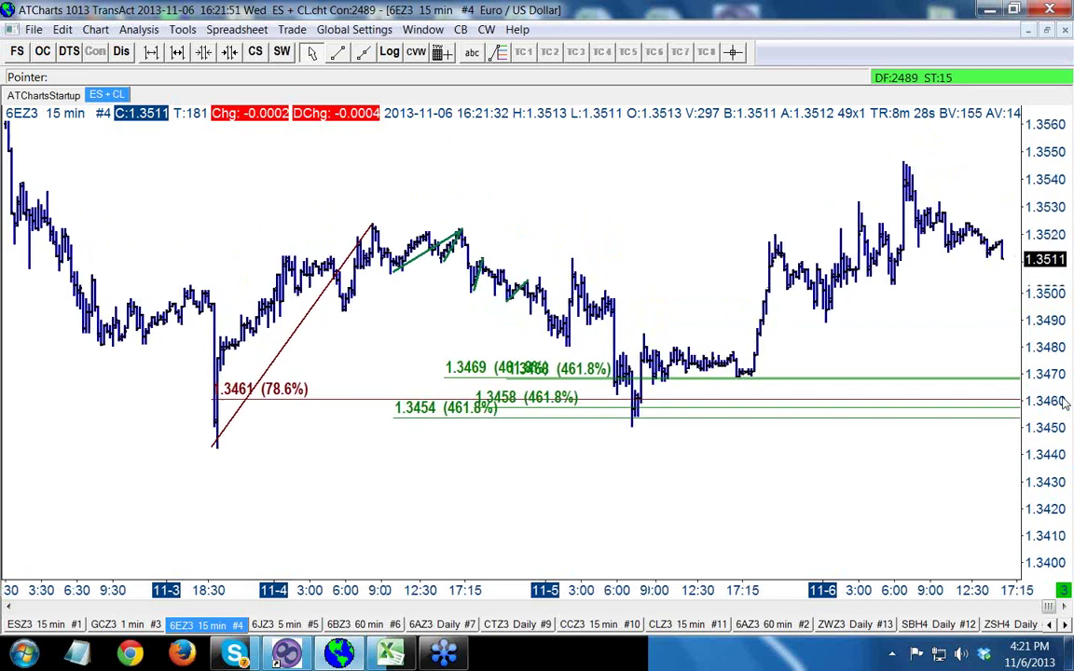
pyautogui.moveTo(1059, 347); pyautogui.dragTo(1041, 402)
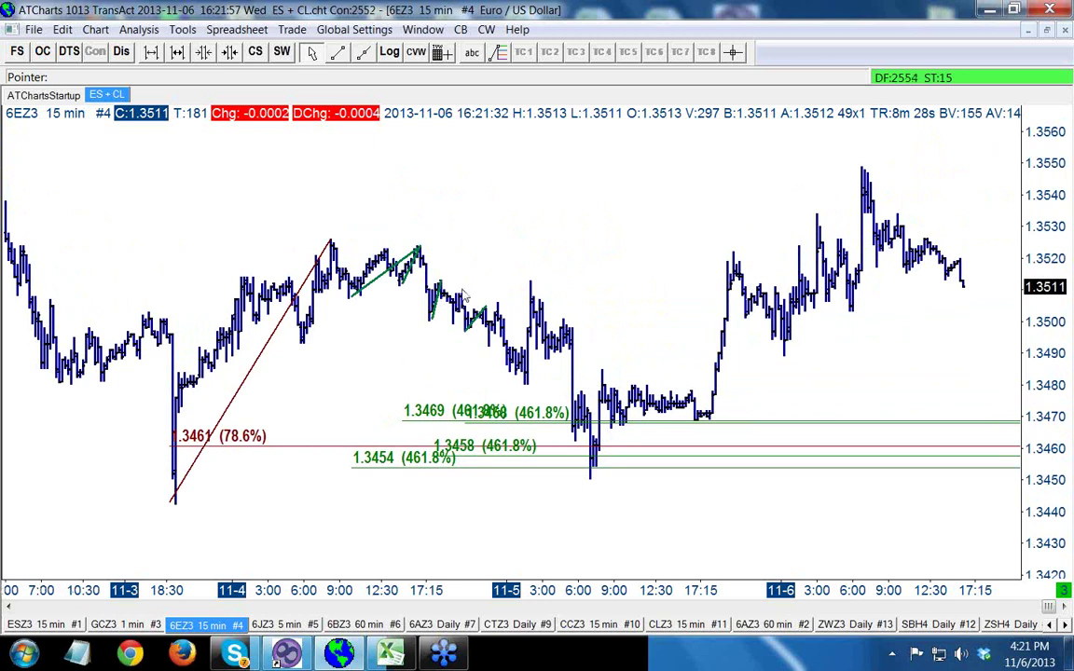
pyautogui.click(337, 58)
pyautogui.moveTo(659, 122); pyautogui.dragTo(422, 222)
pyautogui.press('Delete')
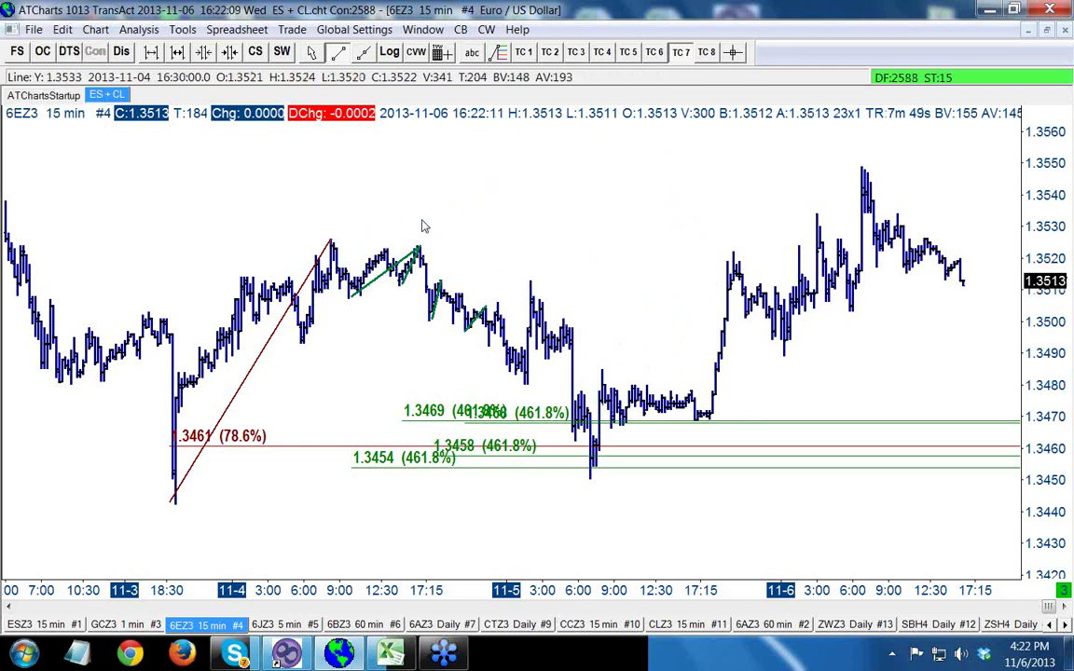
# Review the wider Euro decline from late October through the November 6 rebound
pyautogui.press('Down')
pyautogui.press('Down')
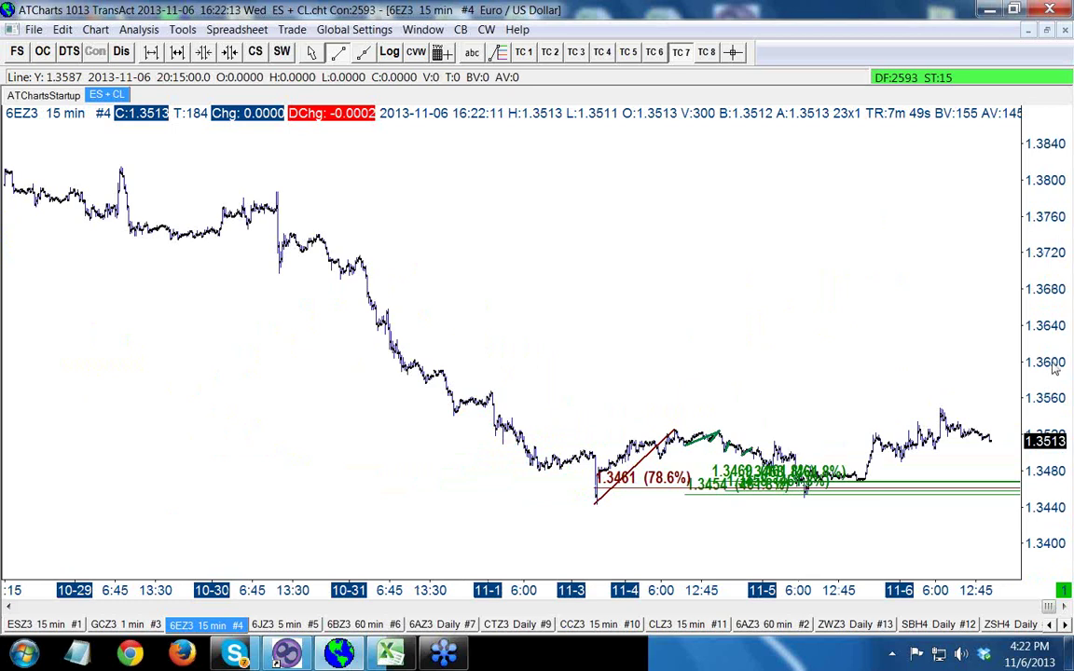
pyautogui.moveTo(1056, 366); pyautogui.dragTo(1061, 336)
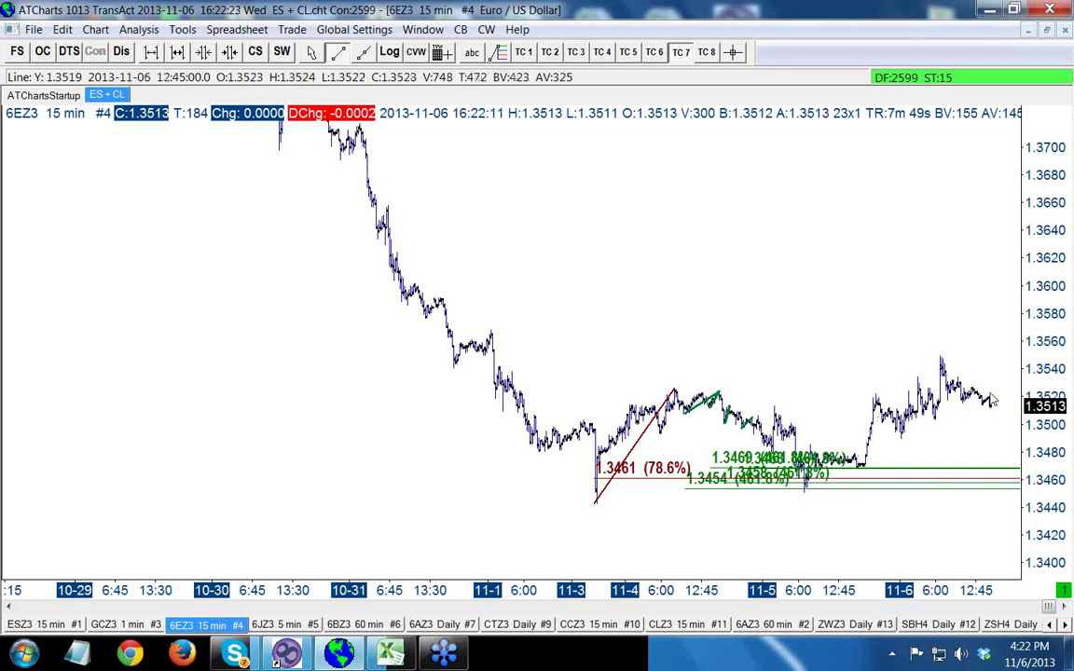
pyautogui.moveTo(1050, 373); pyautogui.dragTo(1048, 449)
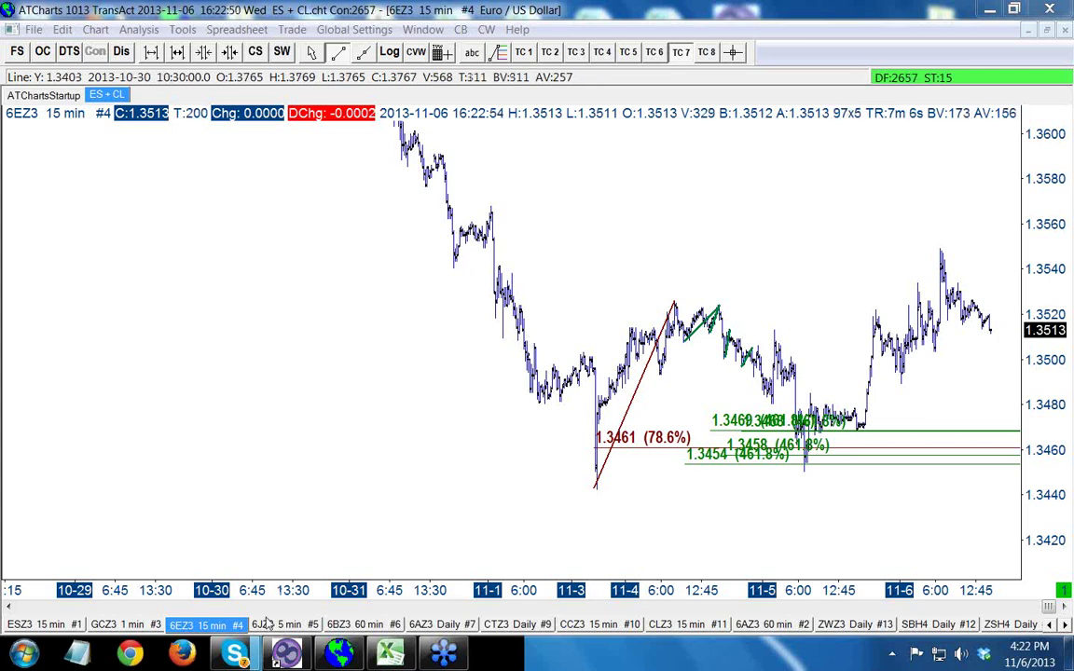
# Review the daily sugar chart, and open the 15-minute crude oil chart with November 3 to 6 in view
pyautogui.click(955, 624)
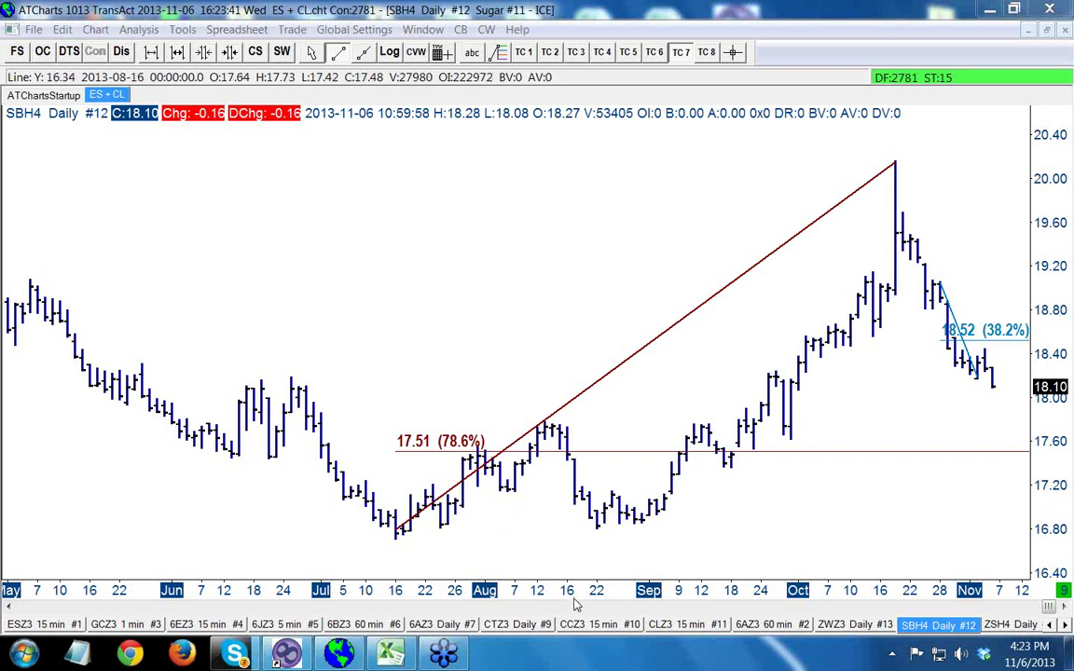
pyautogui.click(664, 625)
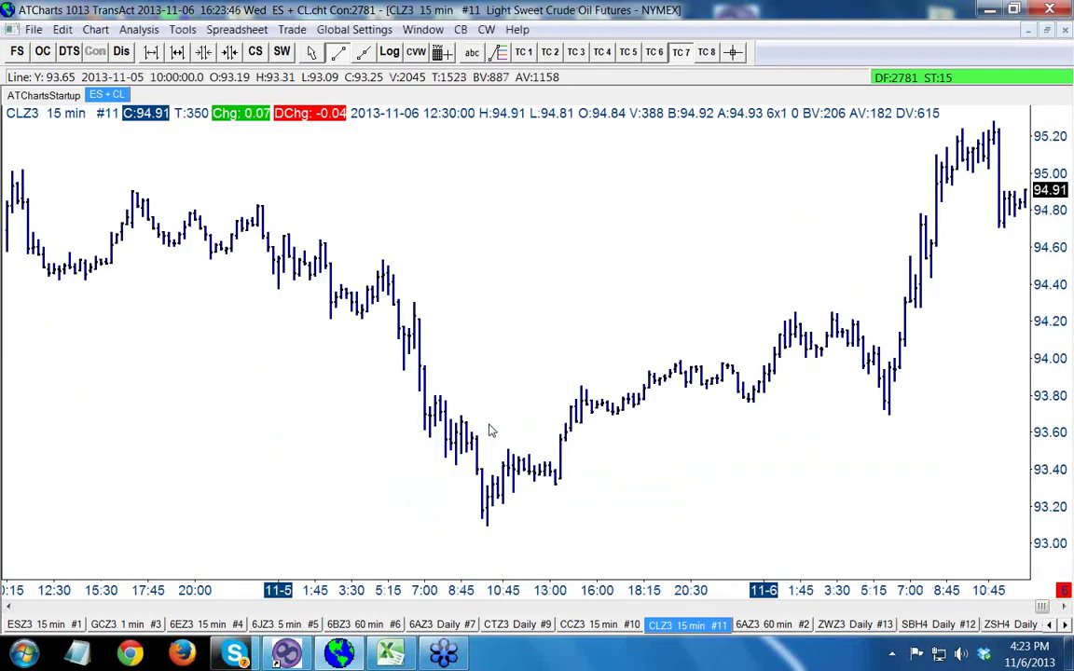
pyautogui.press('Down')
pyautogui.press('Down')
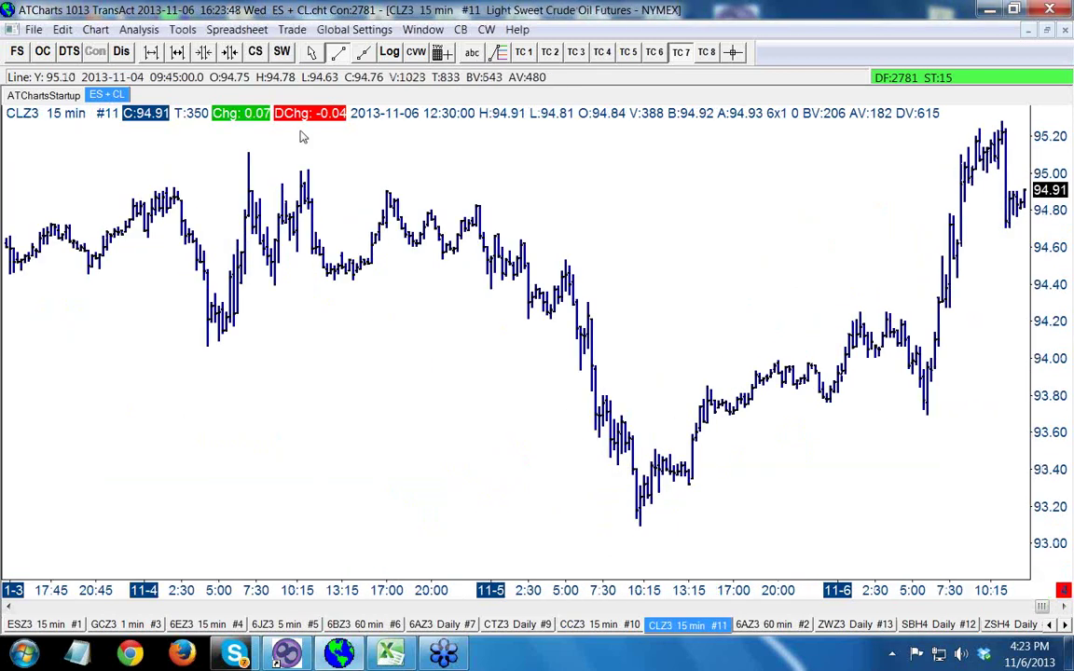
pyautogui.click(339, 53)
pyautogui.moveTo(584, 144)
pyautogui.mouseDown()
pyautogui.moveTo(285, 202)
pyautogui.moveTo(278, 226)
pyautogui.moveTo(307, 180)
pyautogui.moveTo(399, 177)
pyautogui.moveTo(400, 209)
pyautogui.moveTo(474, 199)
pyautogui.moveTo(511, 266)
pyautogui.moveTo(550, 244)
pyautogui.moveTo(631, 391)
pyautogui.moveTo(633, 516)
pyautogui.moveTo(1037, 539)
pyautogui.moveTo(856, 499)
pyautogui.moveTo(633, 545)
pyautogui.moveTo(637, 513)
pyautogui.moveTo(965, 144)
pyautogui.moveTo(647, 511)
pyautogui.moveTo(844, 285)
pyautogui.moveTo(930, 141)
pyautogui.moveTo(708, 477)
pyautogui.moveTo(643, 522)
pyautogui.moveTo(756, 424)
pyautogui.mouseUp()
pyautogui.moveTo(903, 268); pyautogui.dragTo(756, 325)
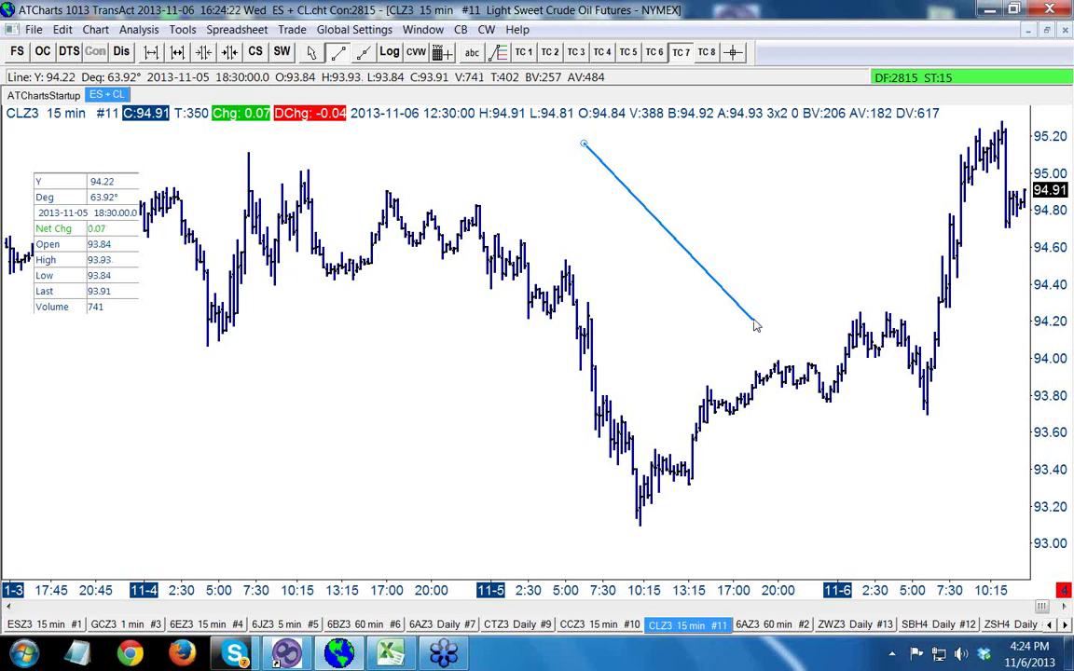
pyautogui.press('Delete')
pyautogui.moveTo(1064, 384); pyautogui.dragTo(1037, 285)
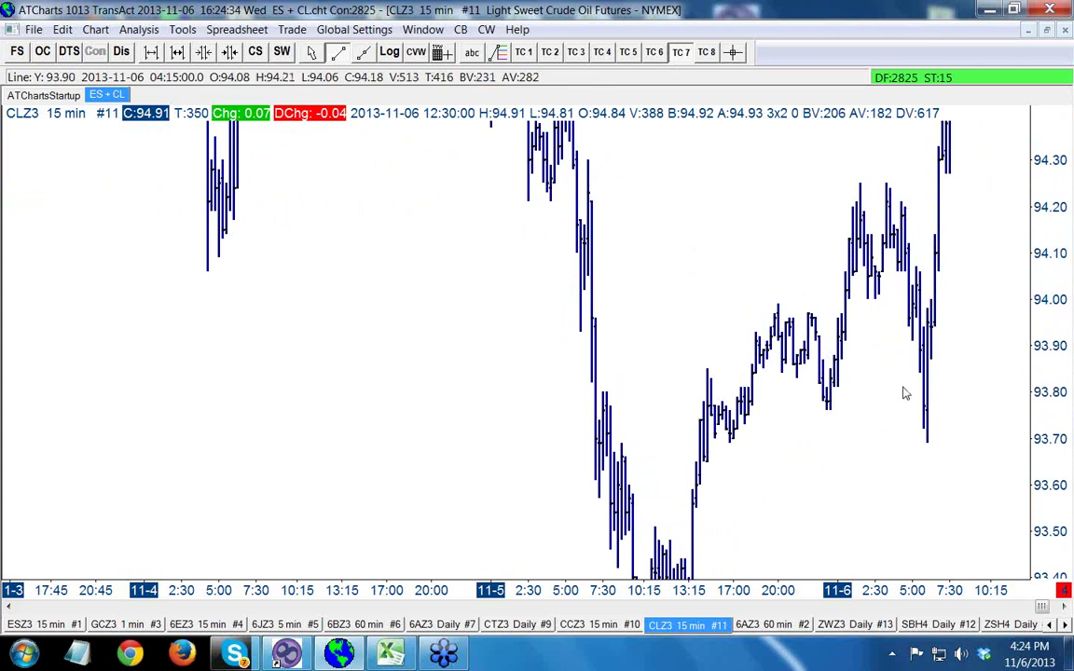
pyautogui.moveTo(442, 331); pyautogui.dragTo(858, 187)
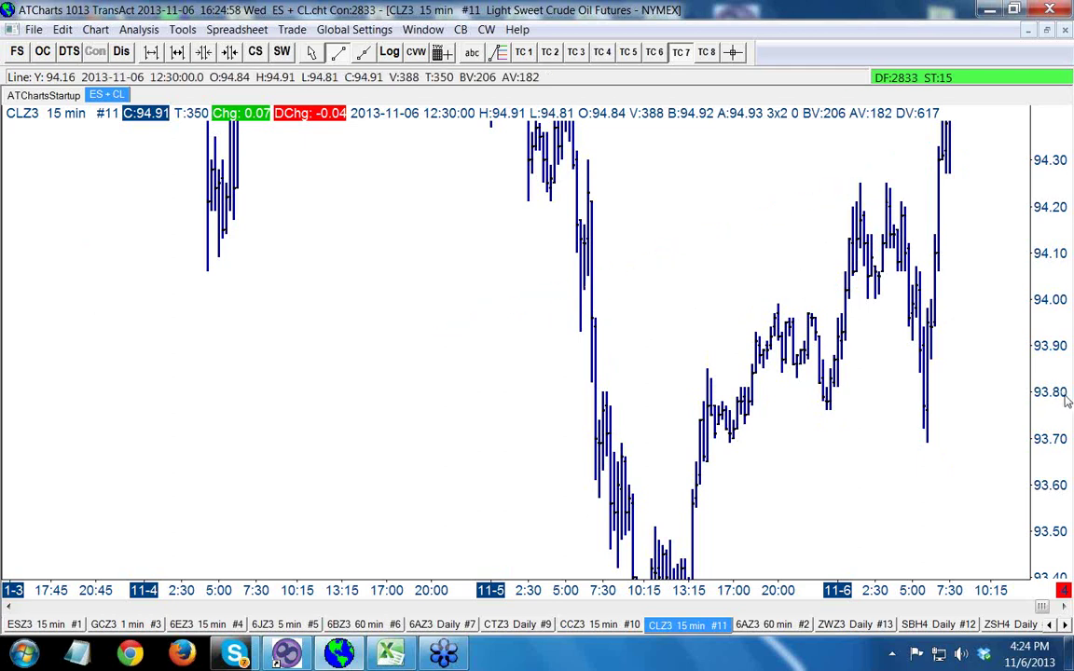
# Draw 78.6% retracements of two November 4 crude oil declines, from the highs near 95.02 and 95.11 to their following lows
pyautogui.moveTo(1065, 398); pyautogui.dragTo(1051, 270)
pyautogui.moveTo(1069, 329); pyautogui.dragTo(1057, 373)
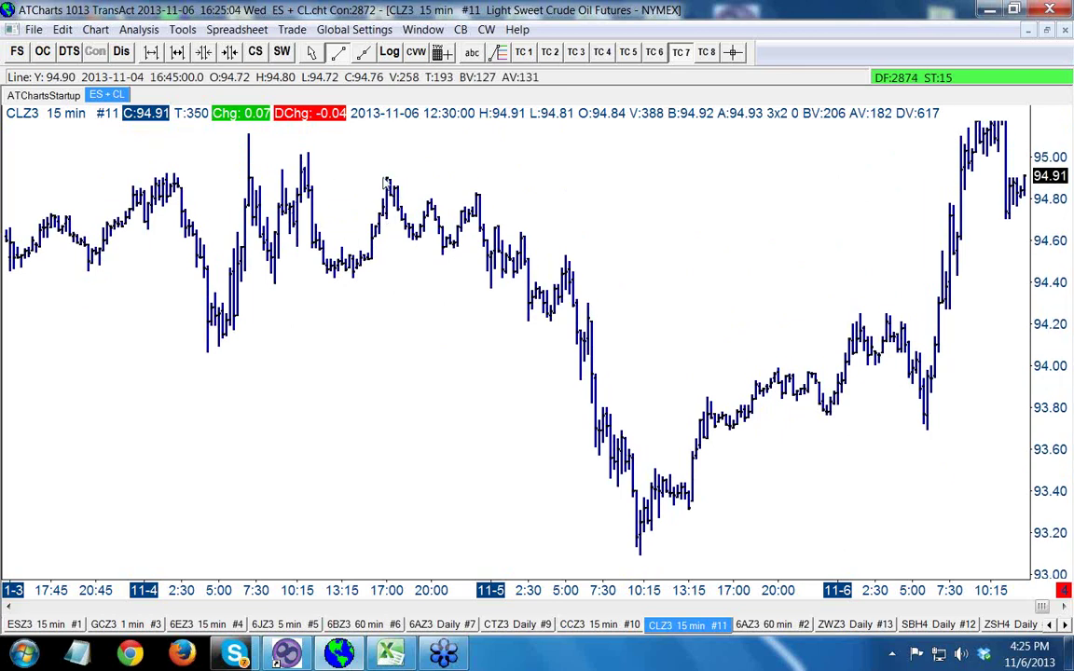
pyautogui.click(499, 53)
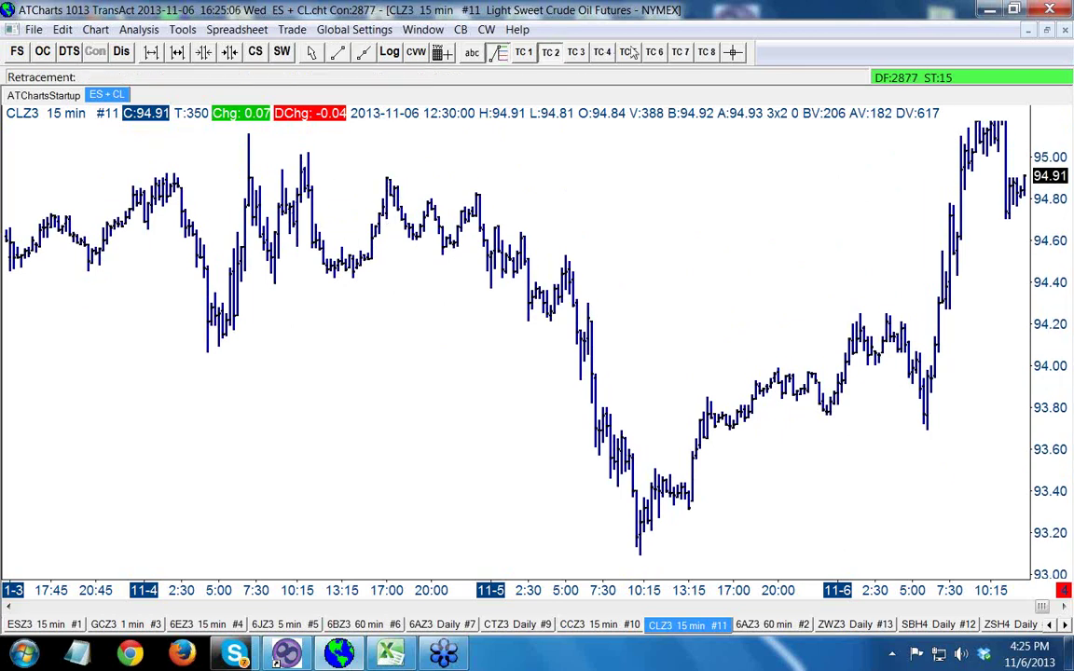
pyautogui.click(680, 53)
pyautogui.moveTo(307, 150); pyautogui.dragTo(335, 280)
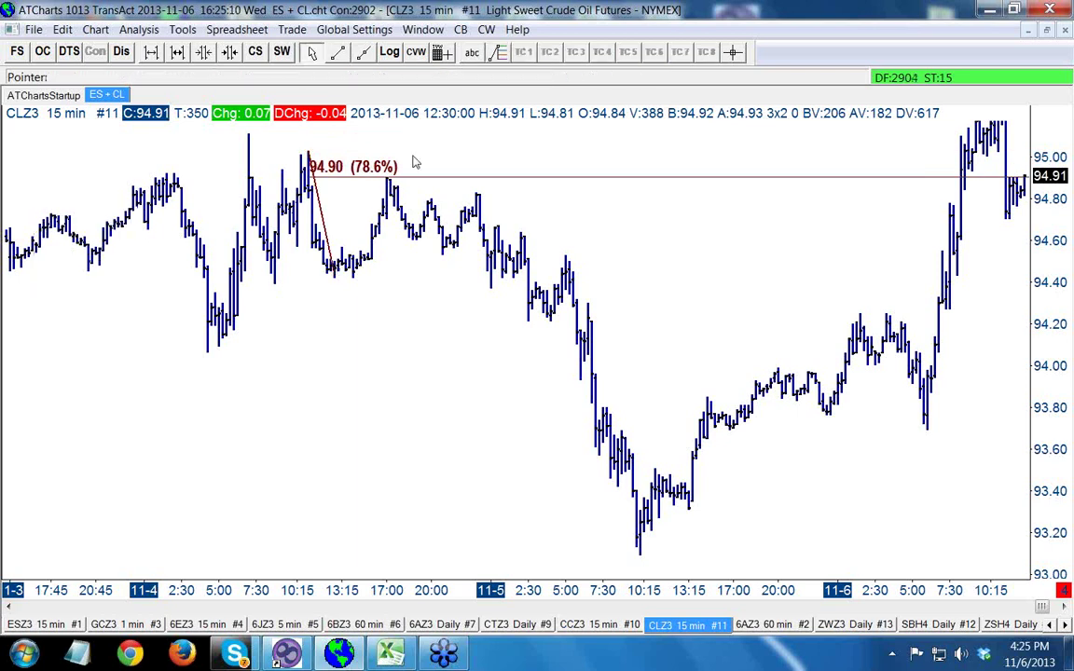
pyautogui.click(502, 53)
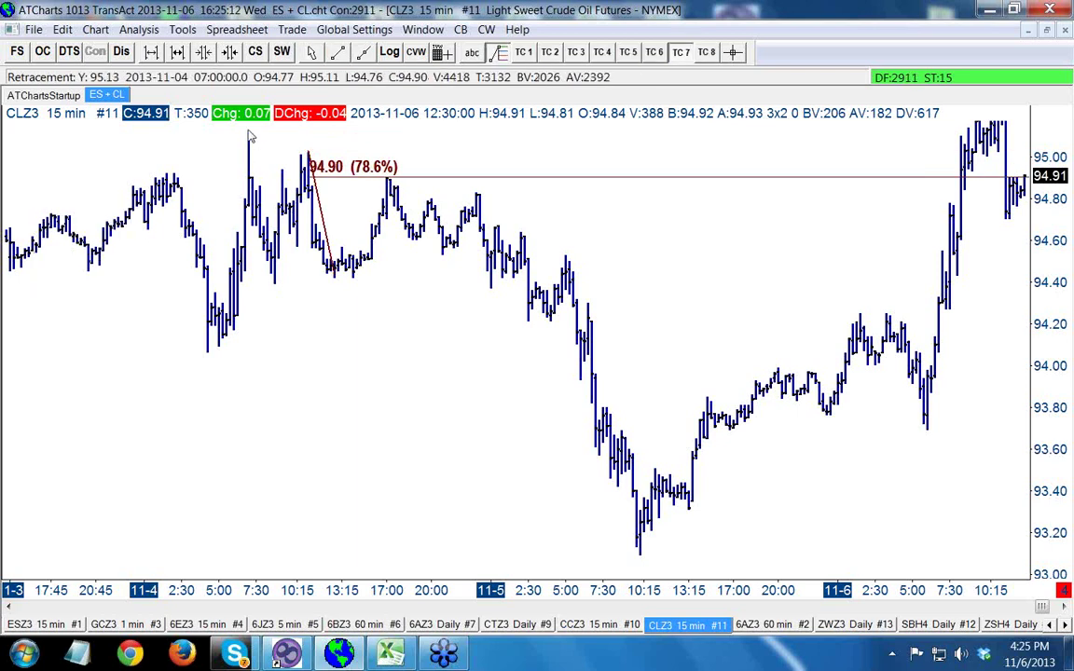
pyautogui.moveTo(249, 132); pyautogui.dragTo(275, 272)
pyautogui.moveTo(249, 126); pyautogui.dragTo(249, 136)
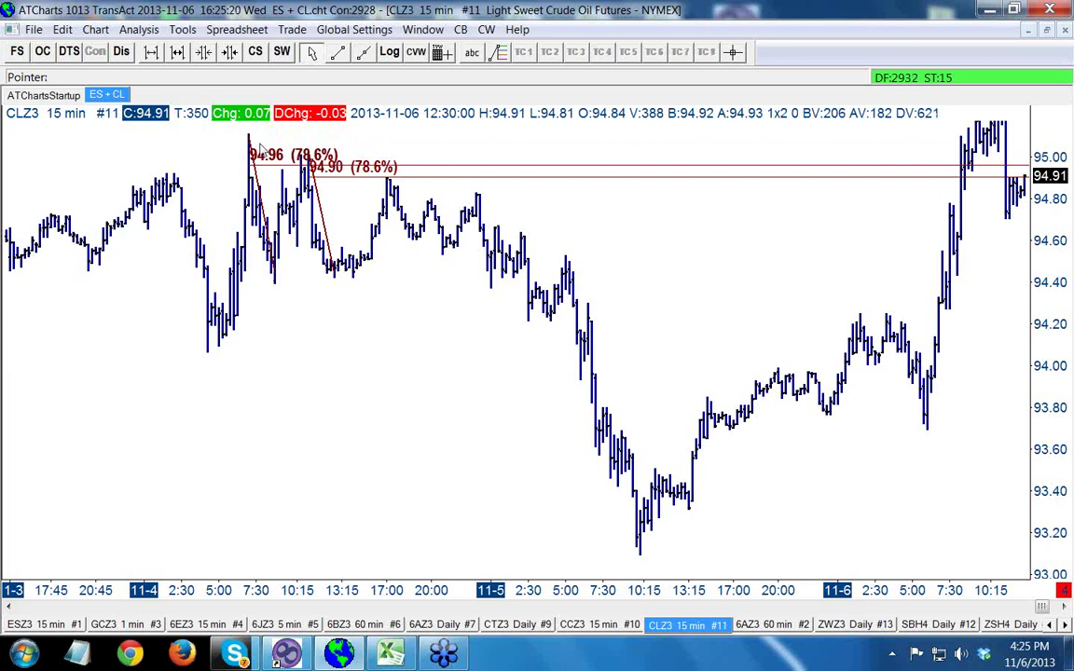
# Erase all lines drawn on the 15-minute crude oil chart
pyautogui.click(337, 51)
pyautogui.moveTo(594, 232); pyautogui.dragTo(475, 199)
pyautogui.press('Delete')
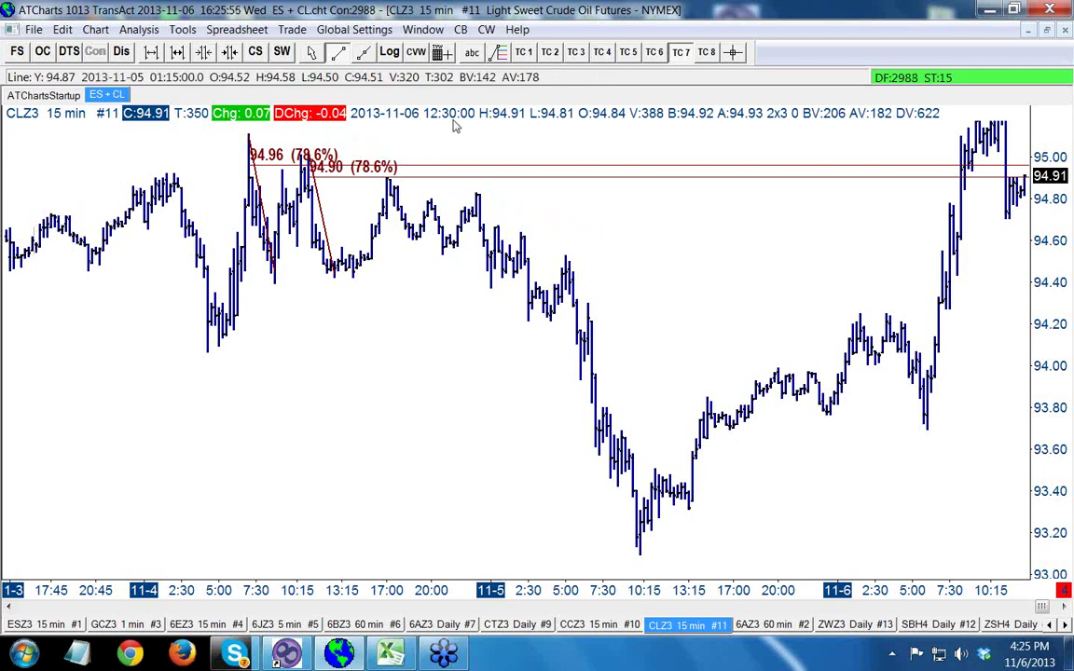
pyautogui.click(182, 29)
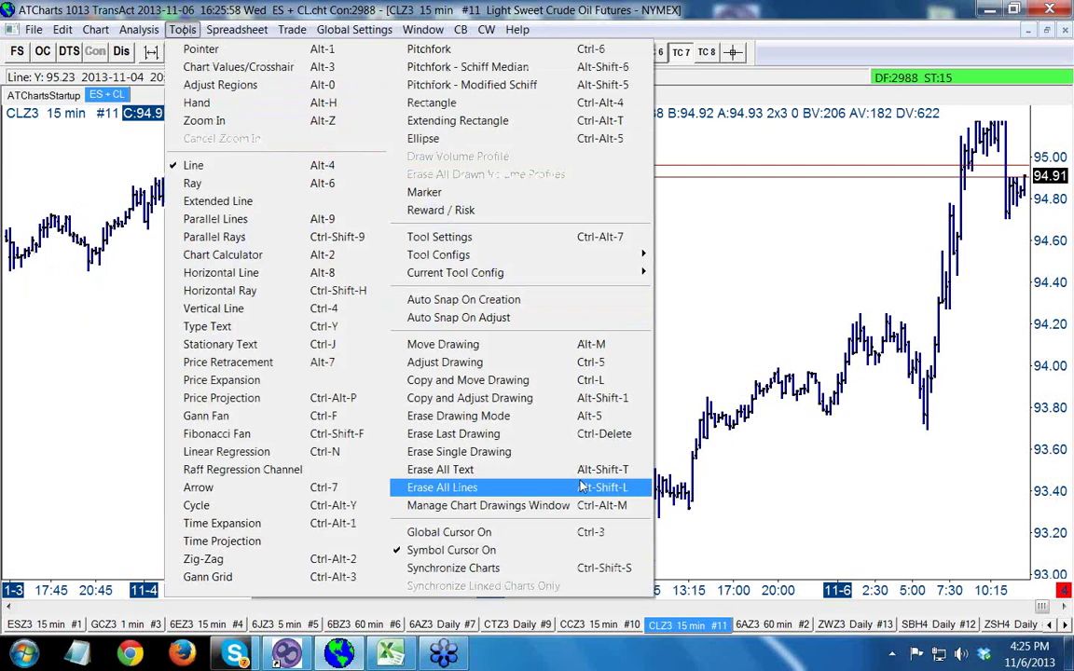
pyautogui.click(562, 489)
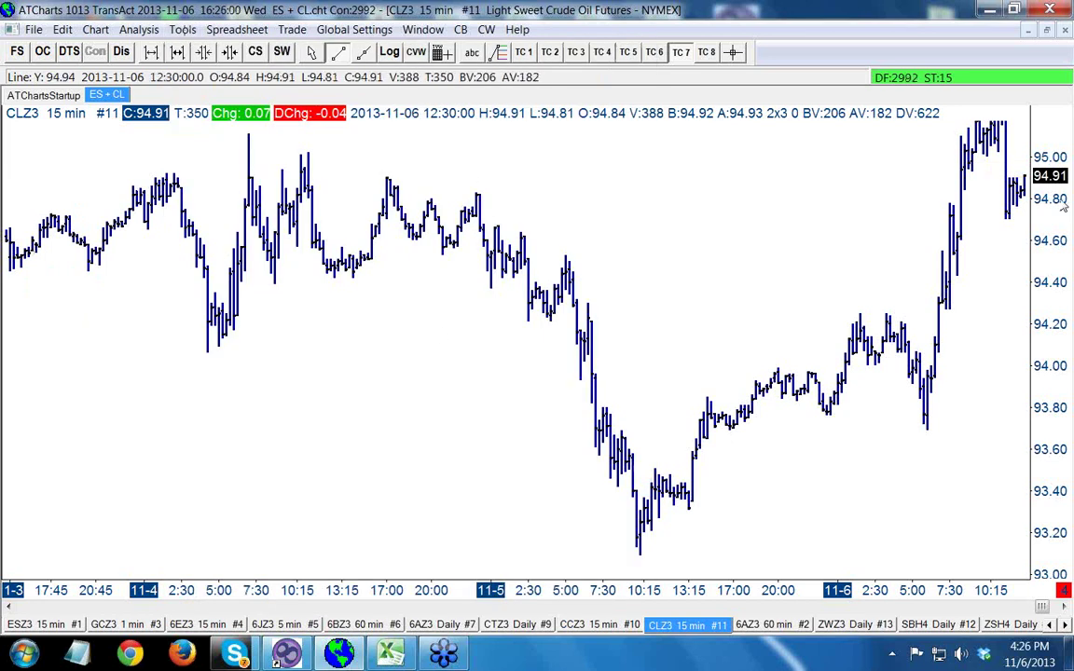
# Draw a 261.8% extension of the November 4 upswing to about 95.11 and a 461.8% extension of the upswing to about 95.02
pyautogui.click(499, 52)
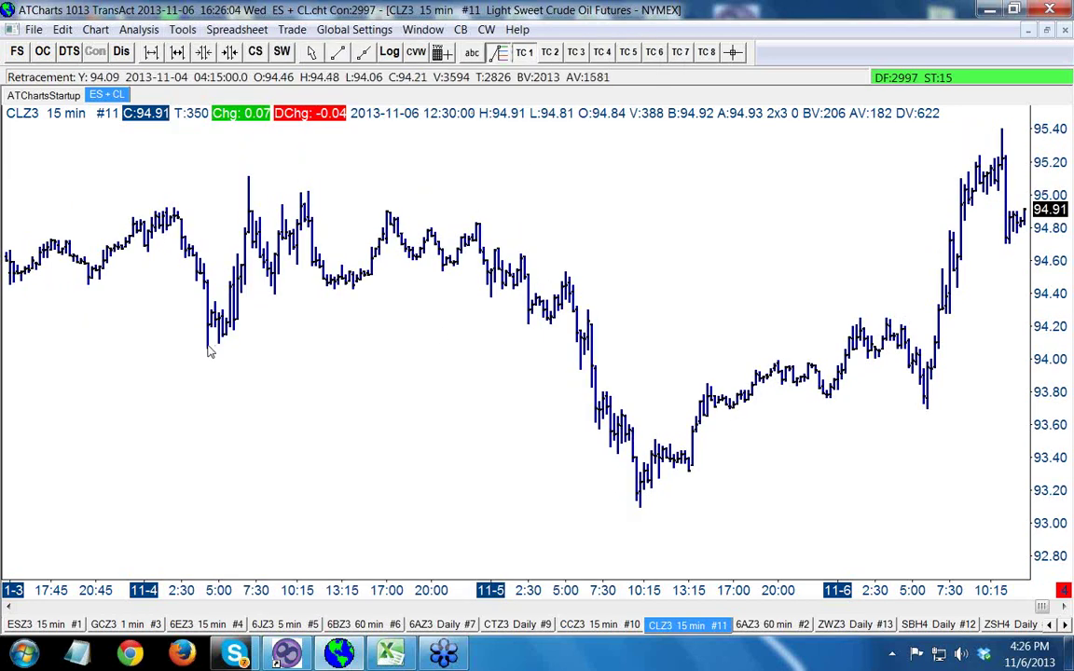
pyautogui.moveTo(207, 345)
pyautogui.mouseDown()
pyautogui.moveTo(206, 250)
pyautogui.moveTo(251, 178)
pyautogui.mouseUp()
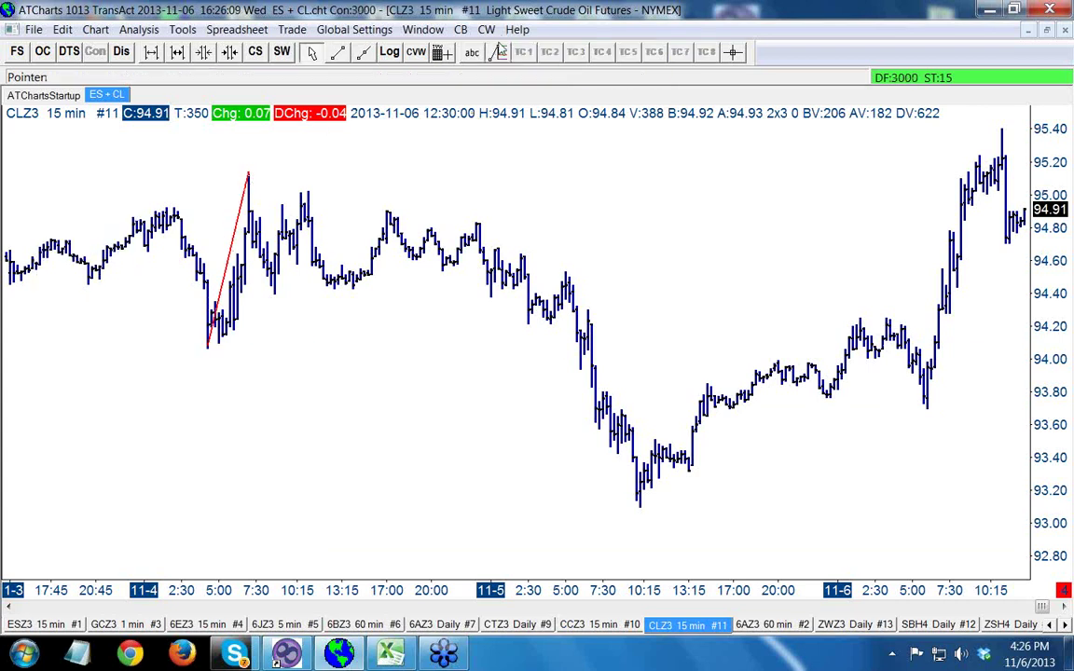
pyautogui.click(500, 52)
pyautogui.click(549, 52)
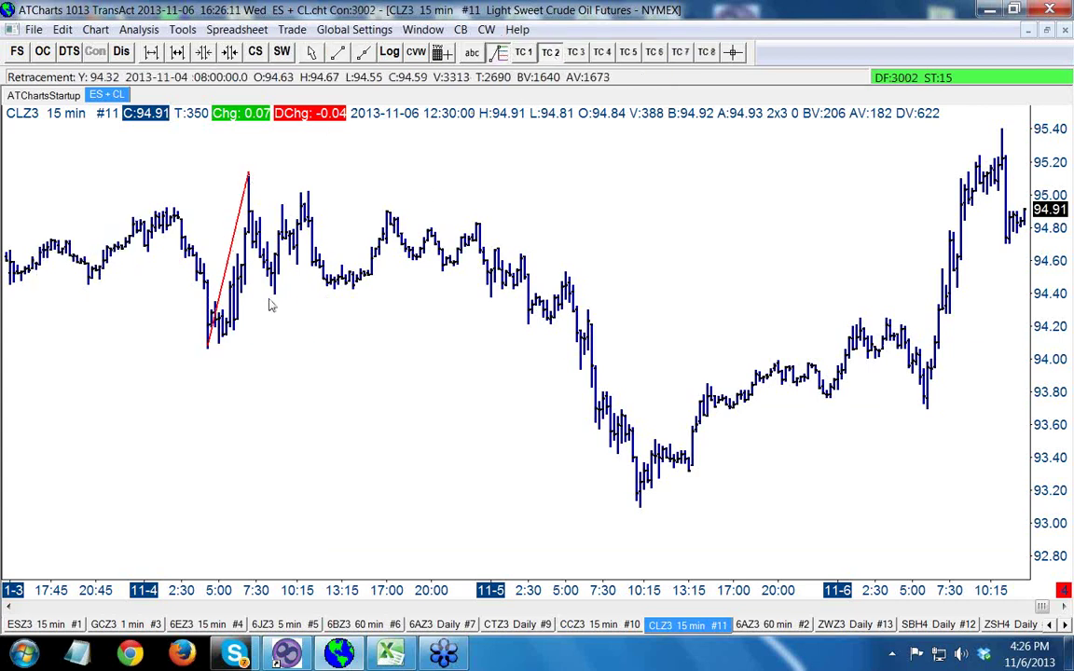
pyautogui.moveTo(274, 292); pyautogui.dragTo(308, 190)
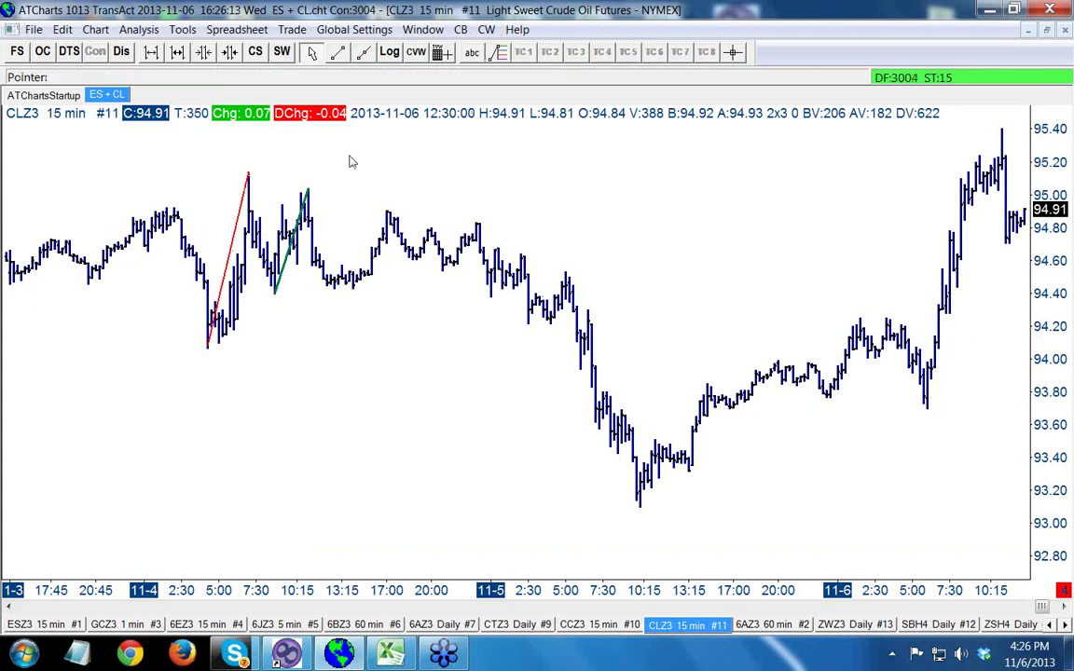
# Draw 461.8% extensions of the next three November 4 crude oil upswings, from lows near 94.44, 94.60 and 94.52
pyautogui.click(499, 54)
pyautogui.moveTo(326, 285); pyautogui.dragTo(390, 212)
pyautogui.click(499, 53)
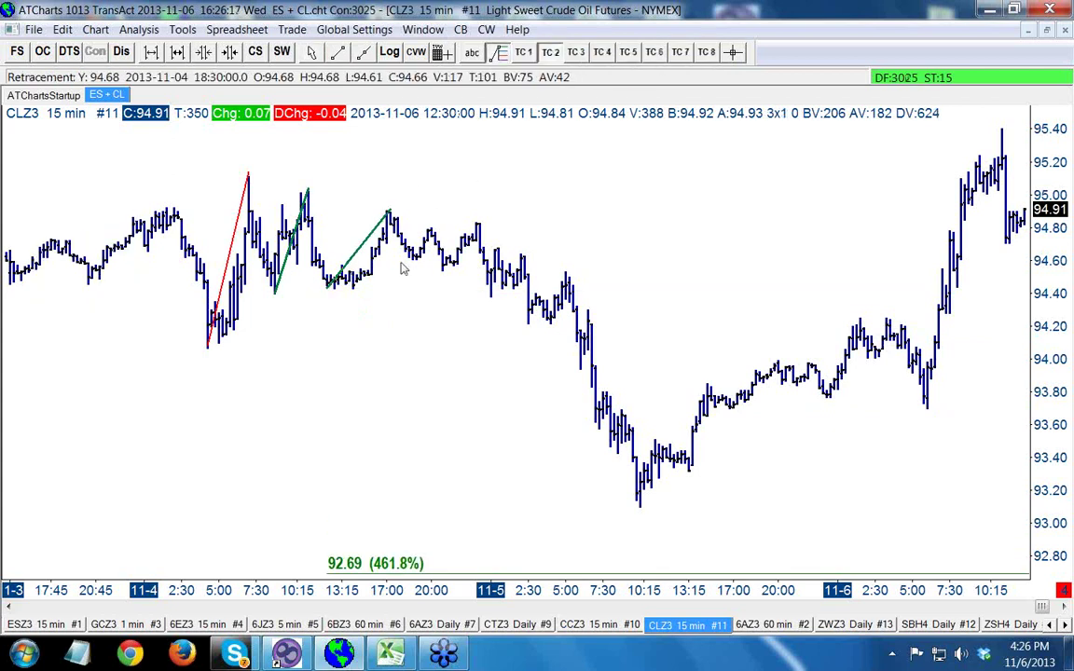
pyautogui.moveTo(417, 265); pyautogui.dragTo(435, 233)
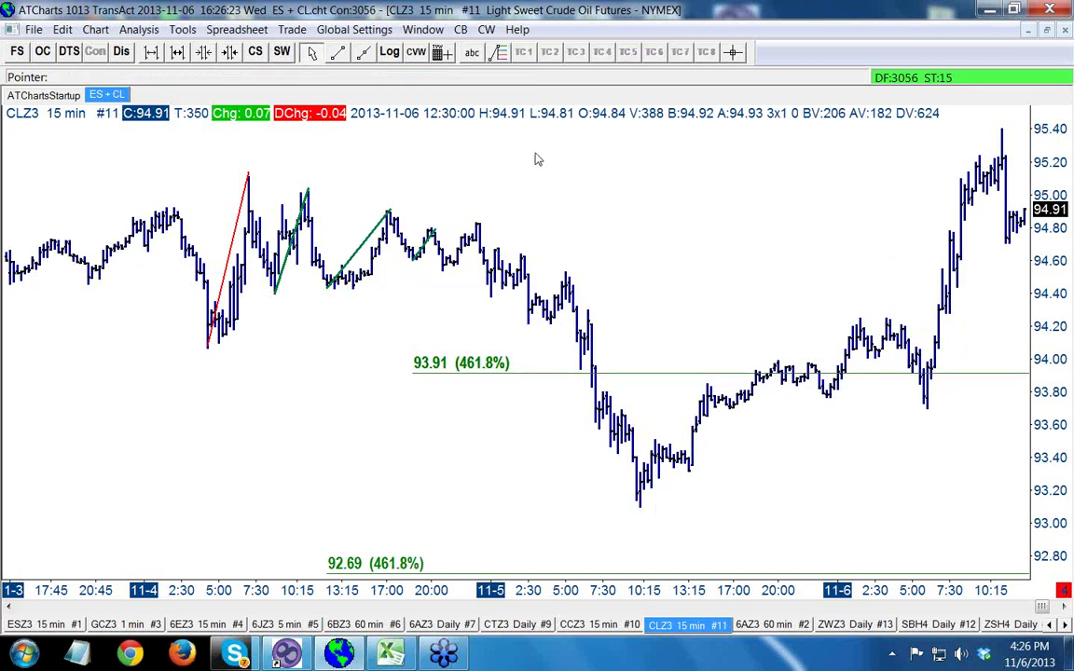
pyautogui.click(498, 51)
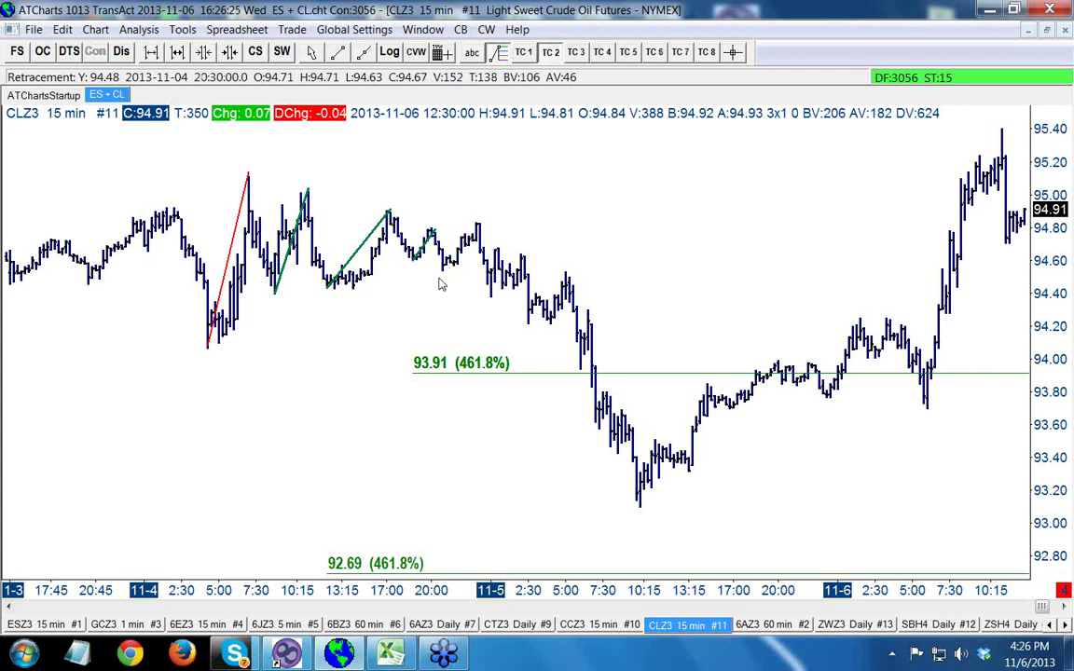
pyautogui.moveTo(438, 271); pyautogui.dragTo(479, 231)
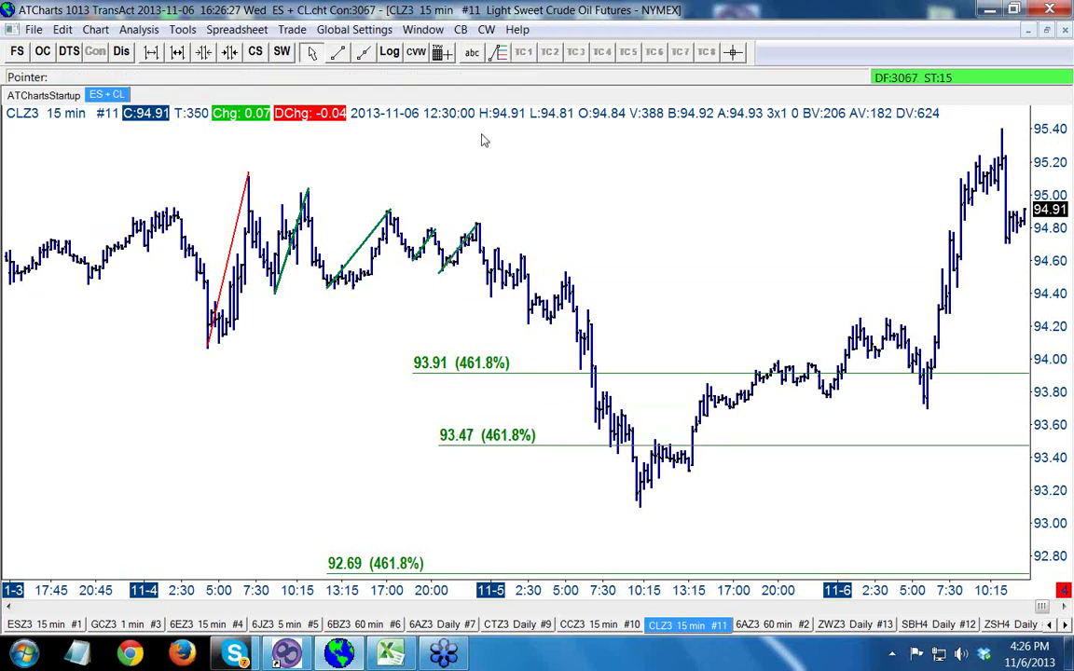
# Draw 461.8% extensions of two early November 5 bounces, and readjust the low anchor of the last November 4 upswing's extension
pyautogui.click(502, 52)
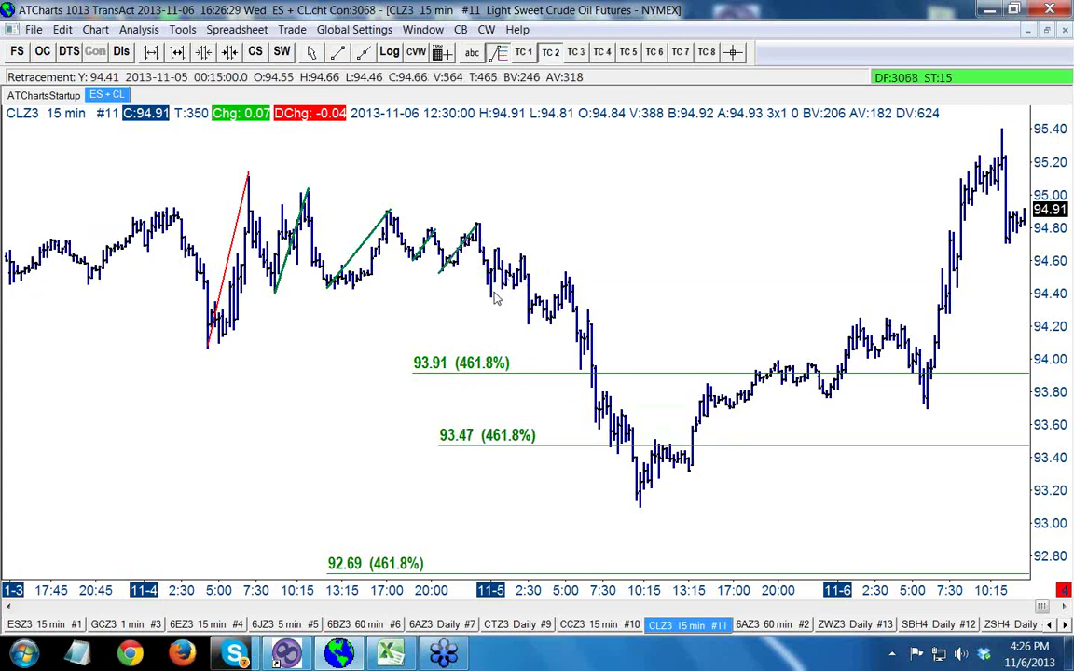
pyautogui.moveTo(492, 296); pyautogui.dragTo(522, 255)
pyautogui.click(502, 52)
pyautogui.click(449, 266)
pyautogui.moveTo(441, 274); pyautogui.dragTo(443, 278)
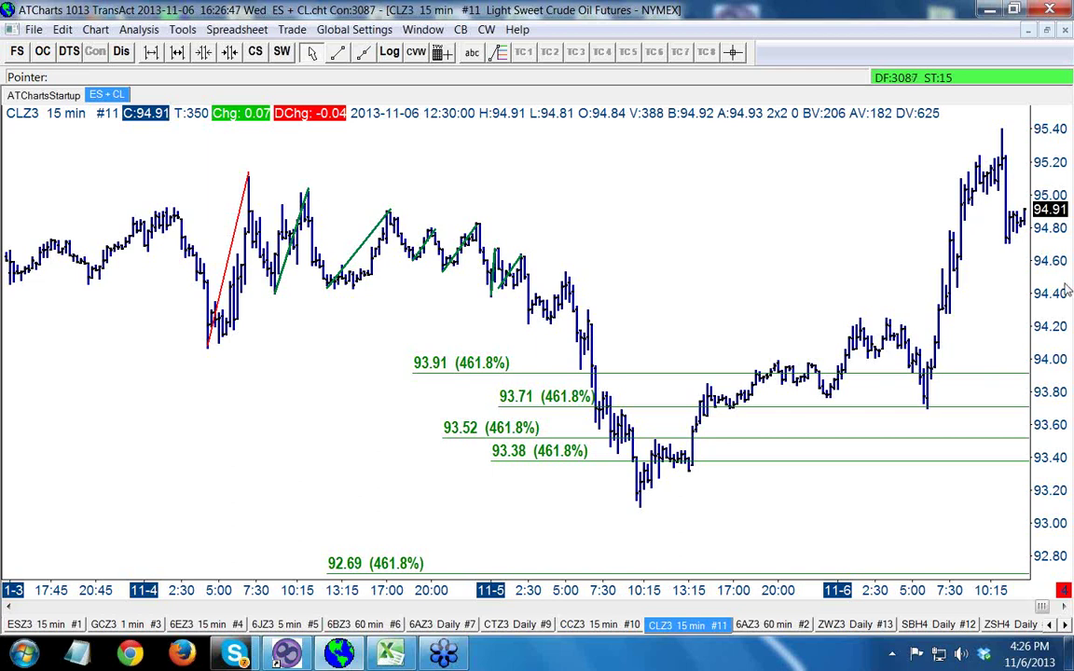
# Draw a 461.8% extension of the last bounce before the November 5 plunge, from about 94.21 to 94.52
pyautogui.moveTo(1051, 362); pyautogui.dragTo(1072, 252)
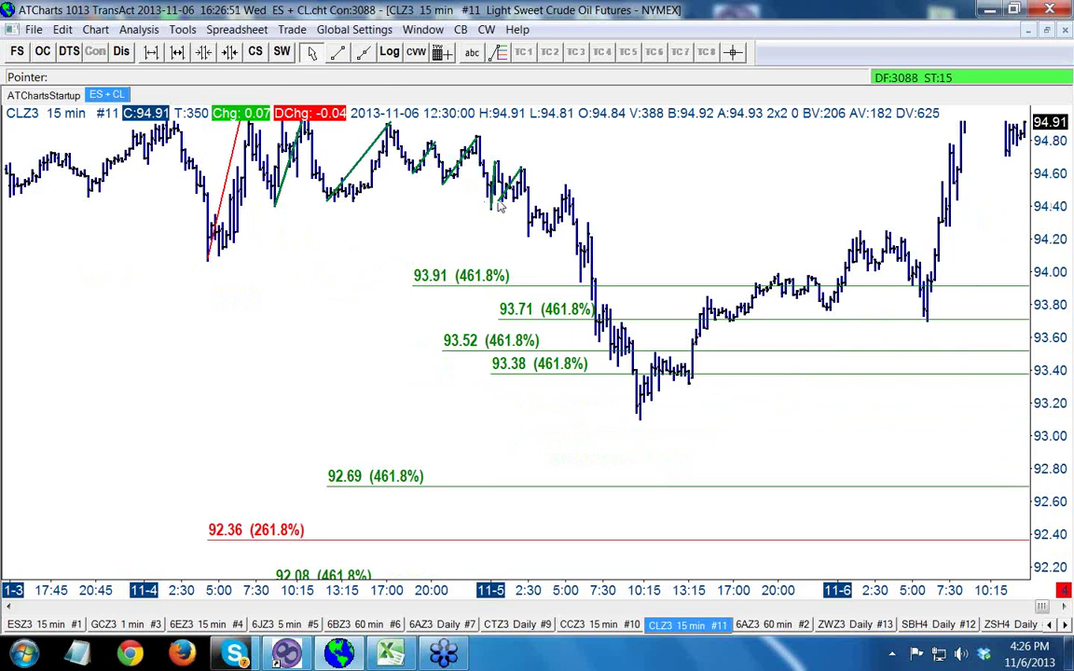
pyautogui.click(499, 52)
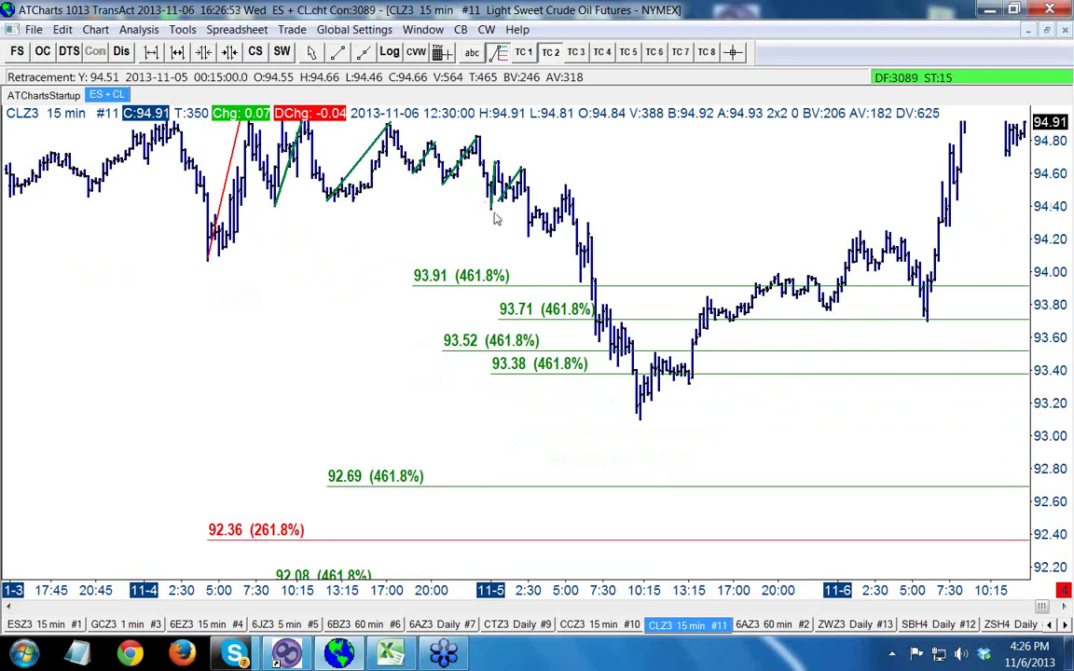
pyautogui.moveTo(529, 234); pyautogui.dragTo(565, 190)
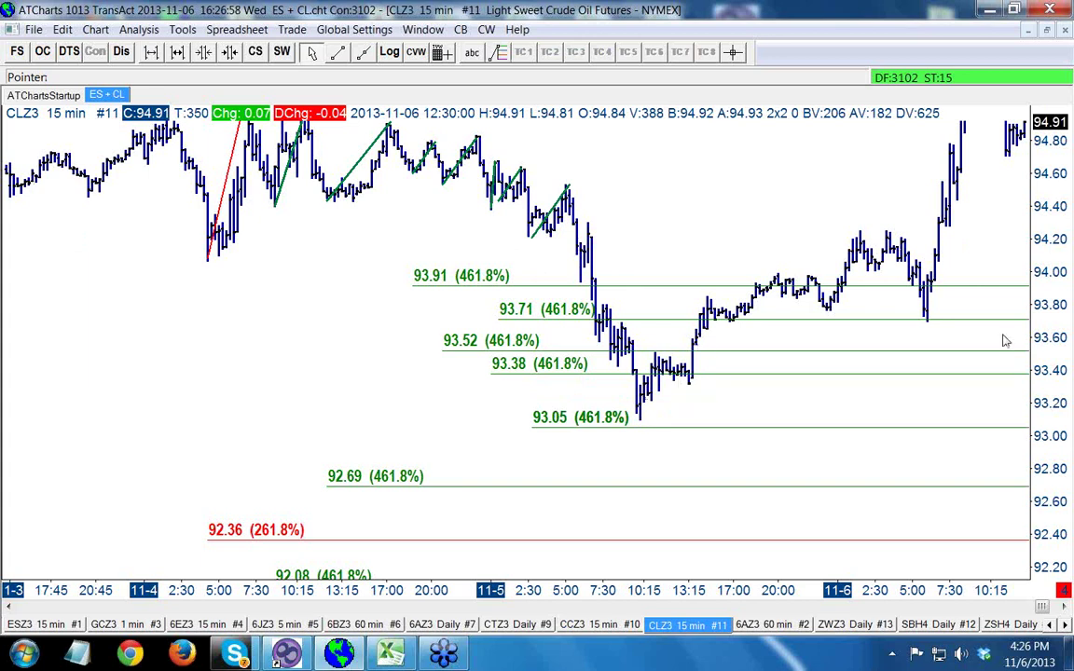
pyautogui.moveTo(1066, 322); pyautogui.dragTo(1048, 421)
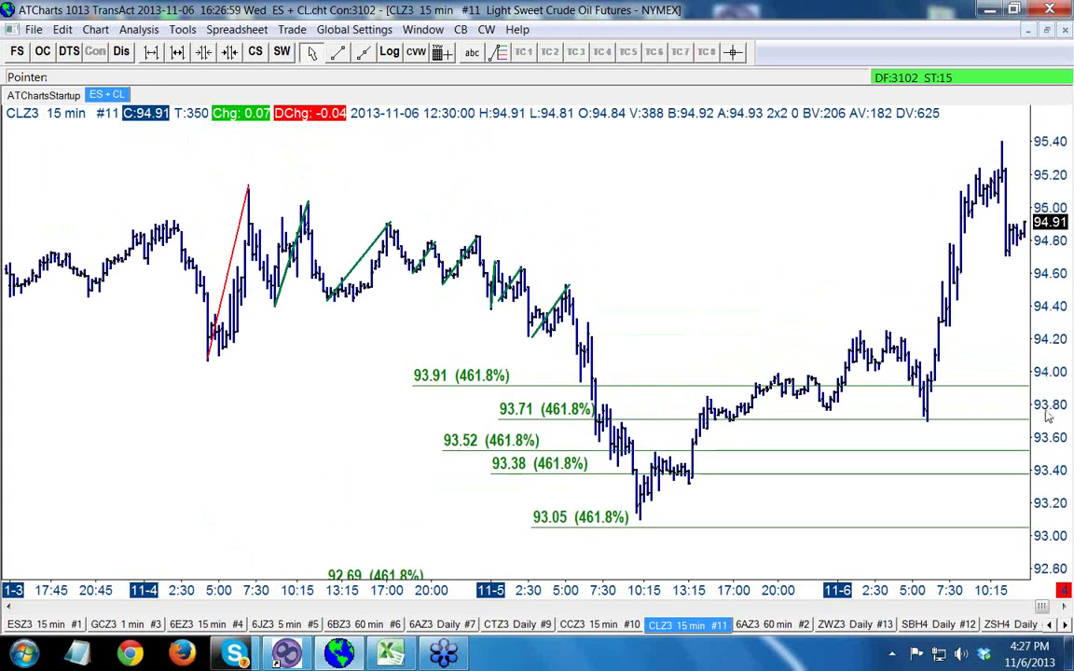
# Draw a 78.6% retracement from the November 4 crude oil high near 95.10 to the November 5 low near 93.10
pyautogui.click(500, 54)
pyautogui.click(682, 54)
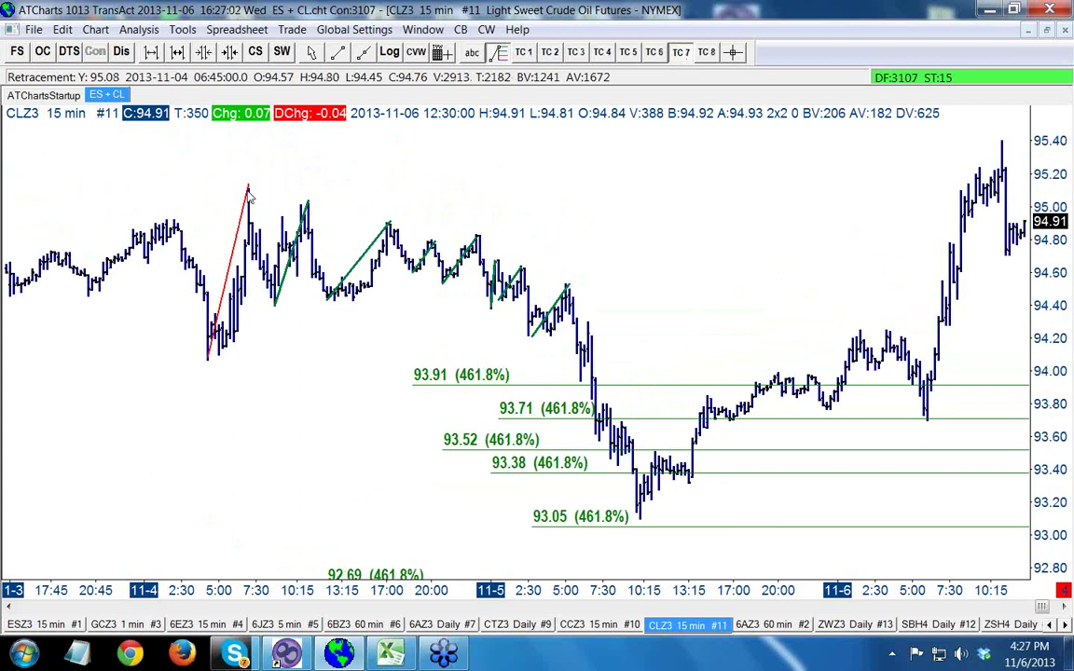
pyautogui.moveTo(248, 189); pyautogui.dragTo(641, 528)
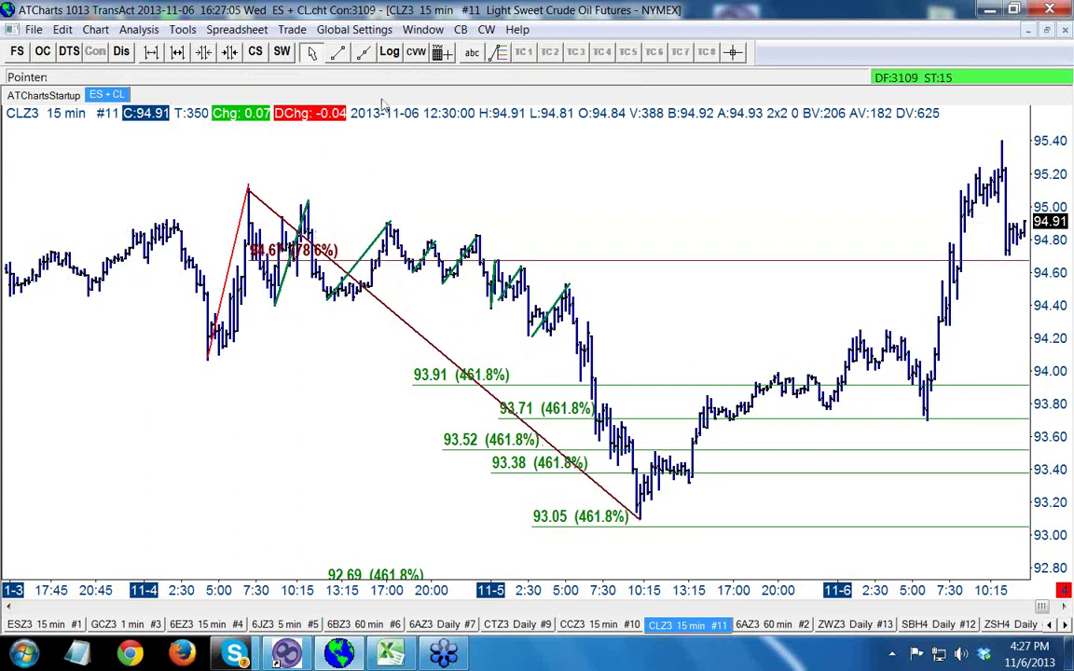
pyautogui.click(339, 53)
pyautogui.moveTo(956, 175); pyautogui.dragTo(888, 270)
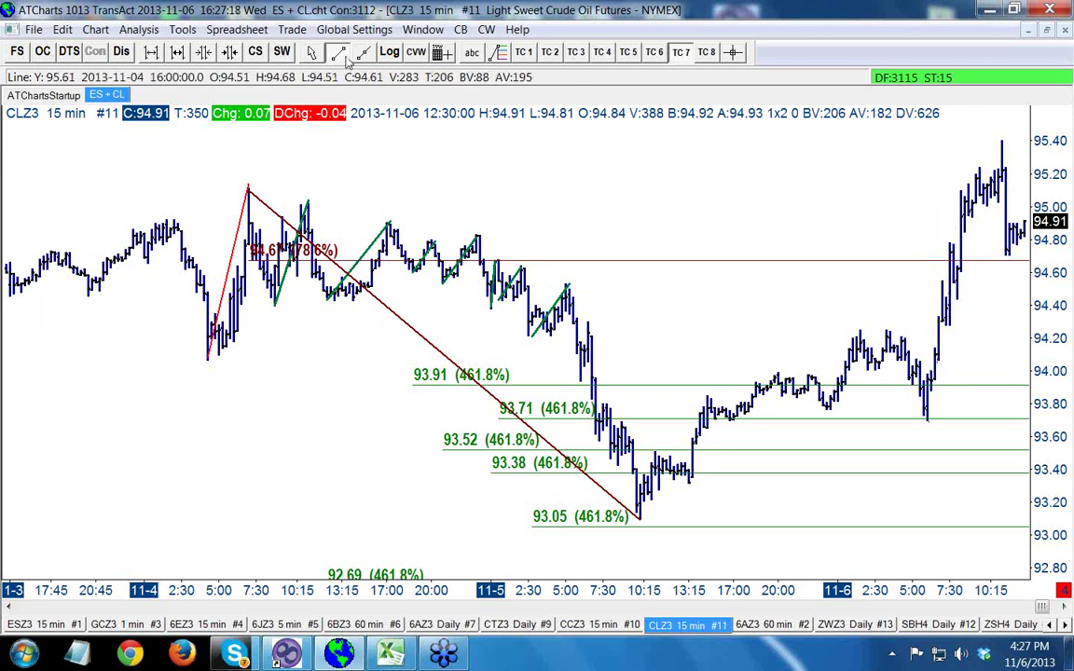
pyautogui.moveTo(729, 331); pyautogui.dragTo(479, 288)
pyautogui.moveTo(712, 282); pyautogui.dragTo(901, 215)
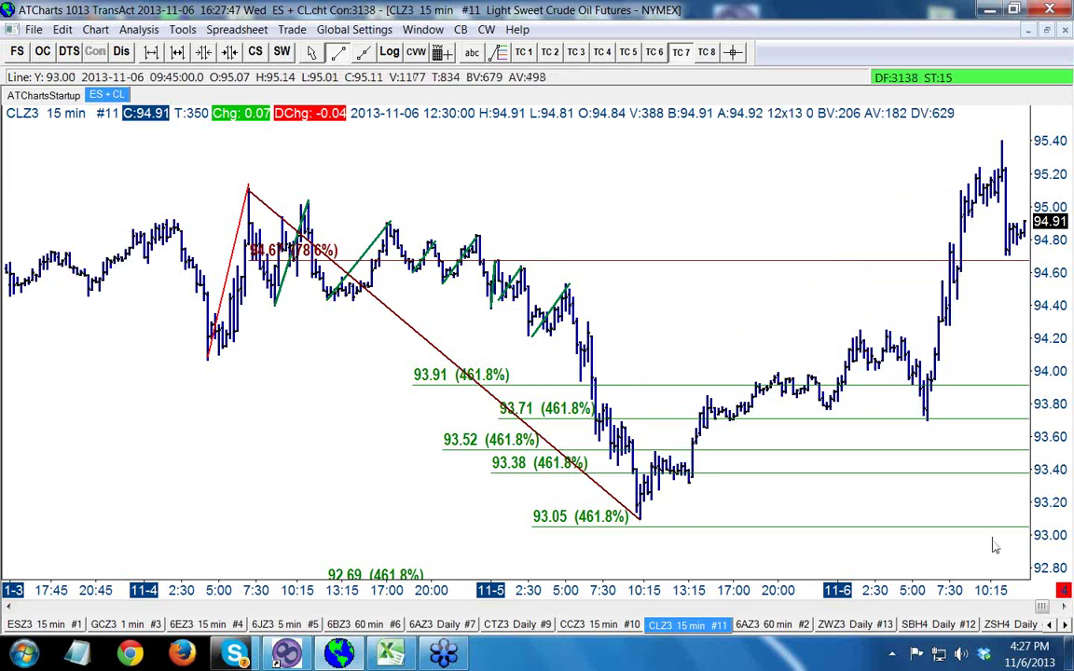
# Bring the newest November 6 bars into view and remove all drawings from the crude oil chart
pyautogui.click(1064, 607)
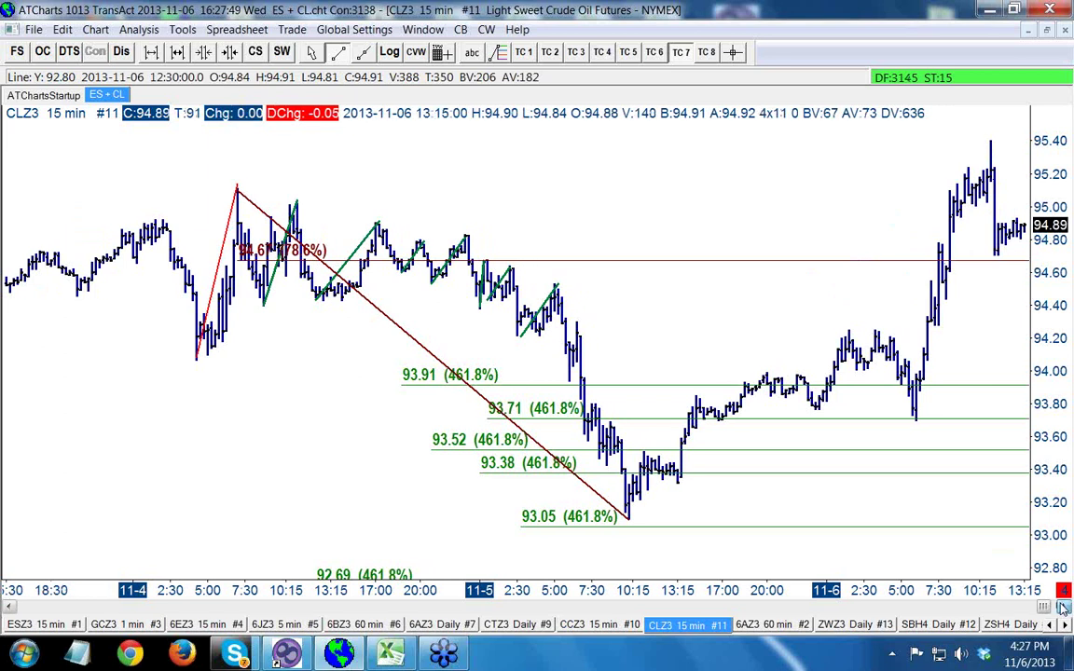
pyautogui.click(1064, 607)
pyautogui.click(1064, 607)
pyautogui.click(1064, 607)
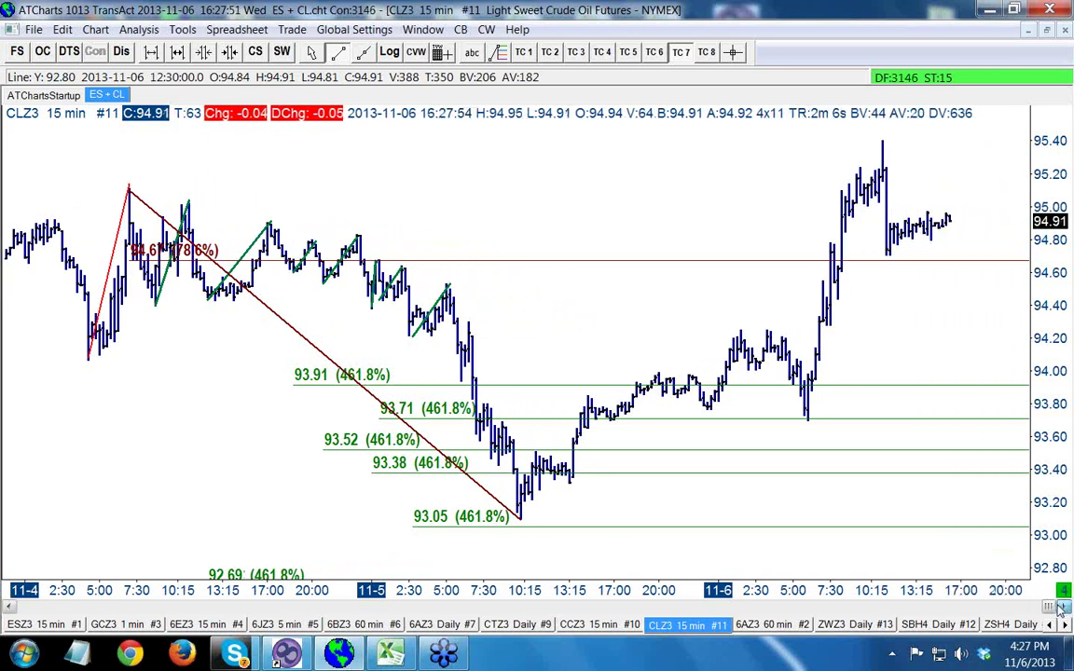
pyautogui.click(1064, 607)
pyautogui.click(1061, 607)
pyautogui.click(1061, 607)
pyautogui.click(1061, 607)
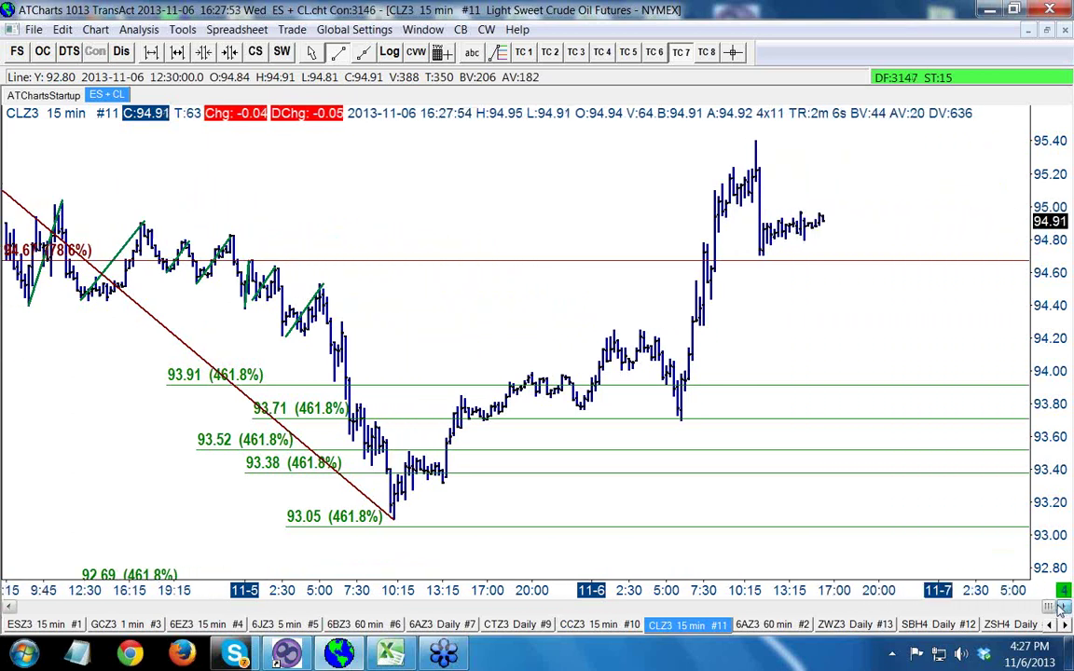
pyautogui.click(1061, 607)
pyautogui.click(1061, 607)
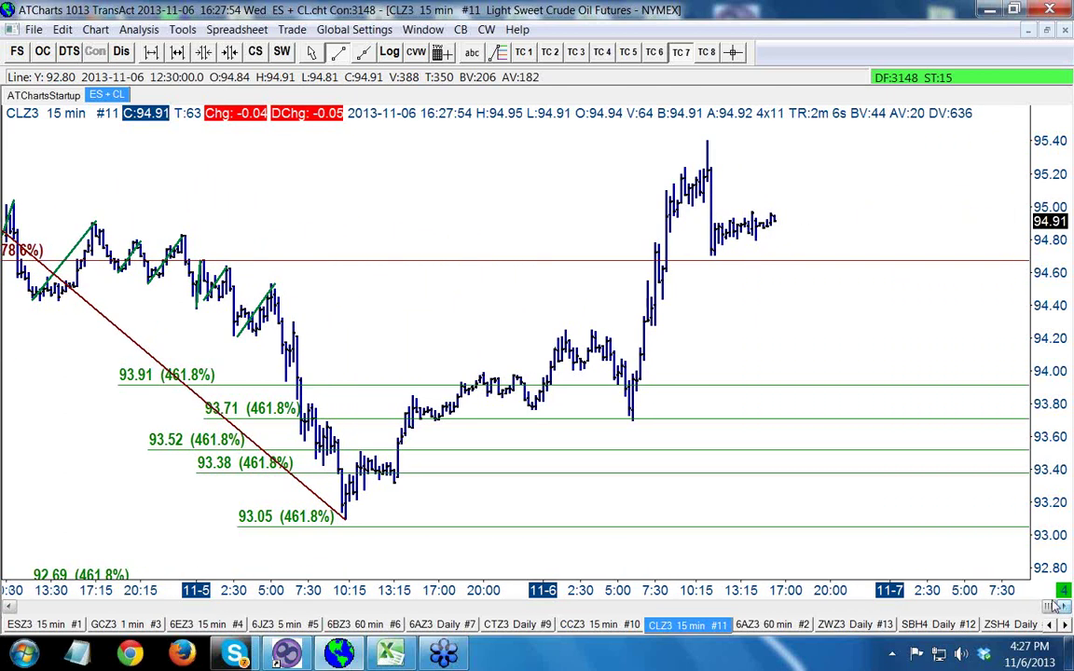
pyautogui.click(183, 29)
pyautogui.click(419, 489)
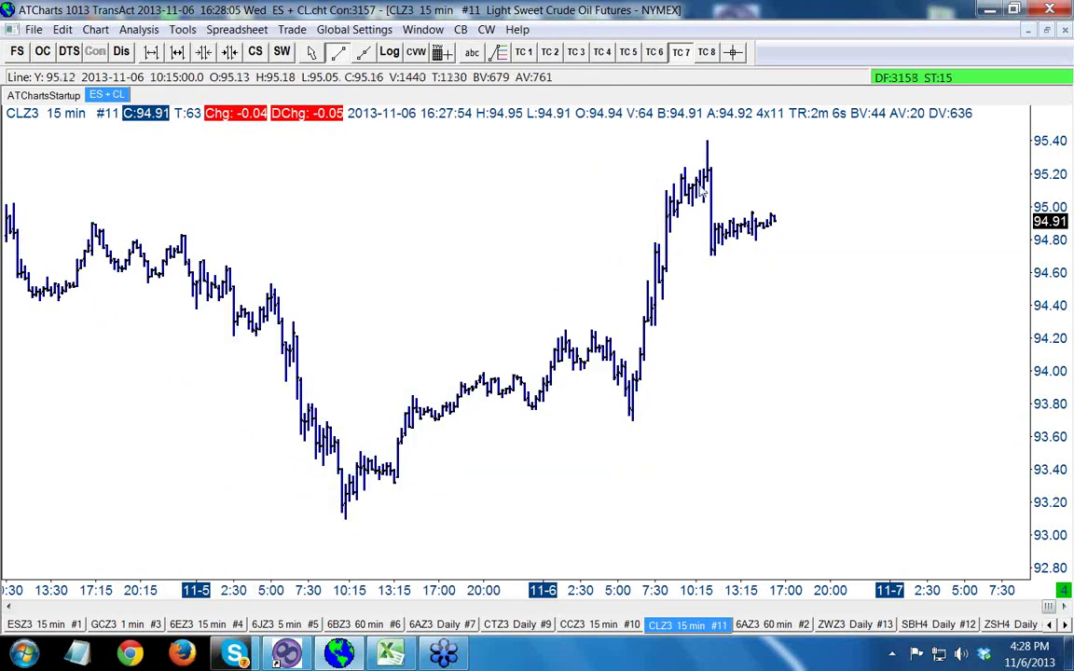
pyautogui.moveTo(1057, 343); pyautogui.dragTo(1056, 321)
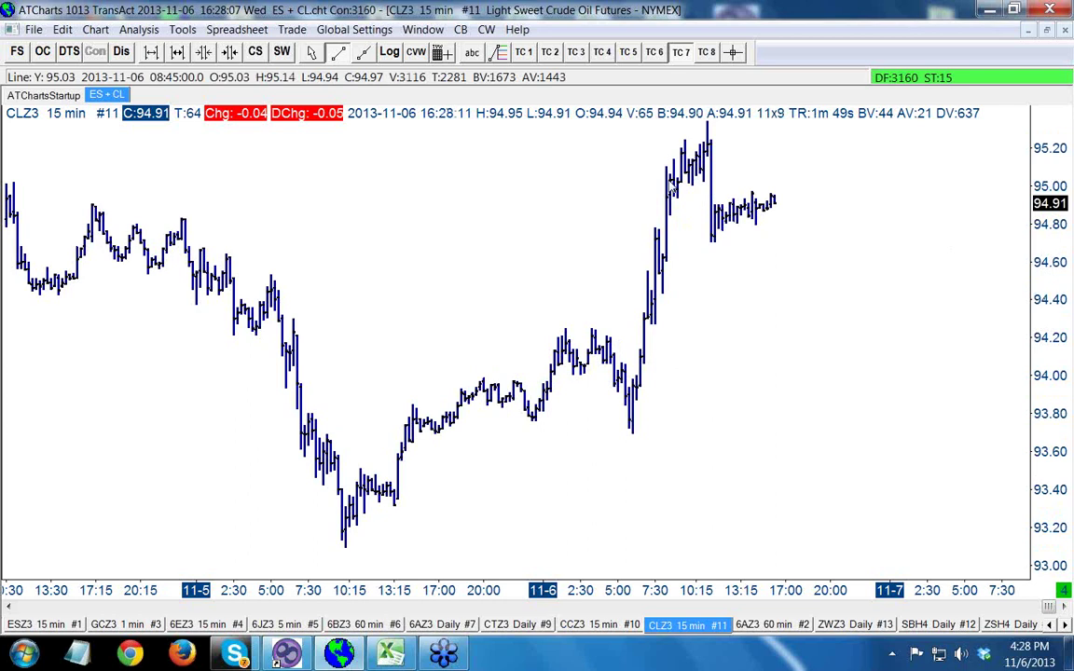
pyautogui.click(340, 54)
pyautogui.moveTo(617, 219); pyautogui.dragTo(378, 464)
pyautogui.press('Delete')
# Draw a 461.8% extension of the first pullback after the November 5 low, from about 93.51 to 93.27
pyautogui.moveTo(1044, 355); pyautogui.dragTo(1043, 239)
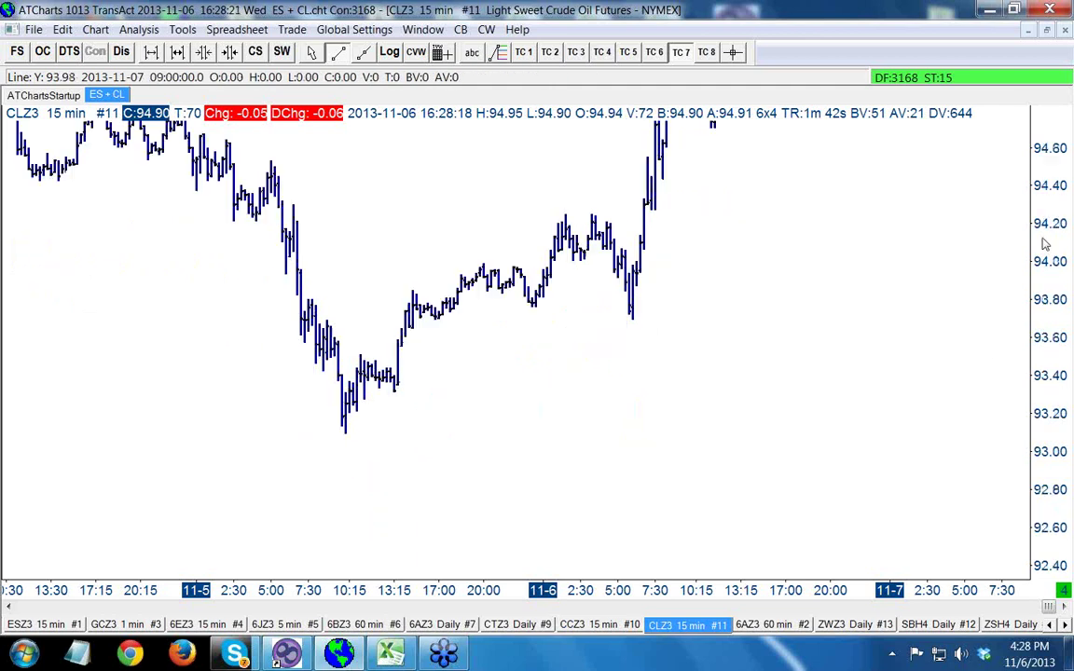
pyautogui.moveTo(1048, 291); pyautogui.dragTo(1065, 369)
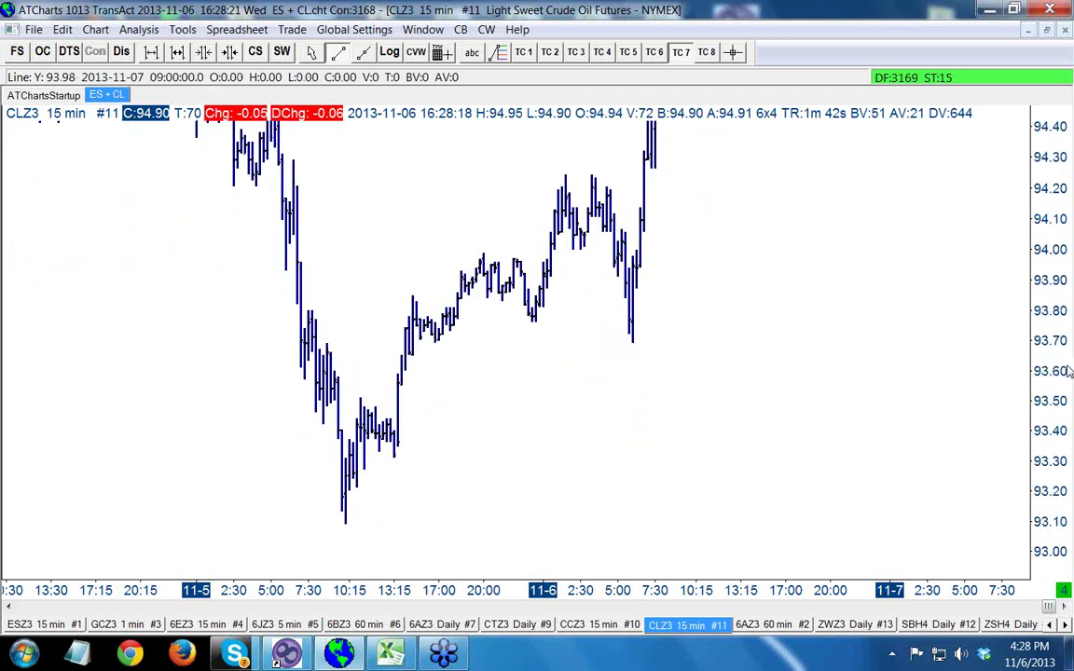
pyautogui.click(499, 52)
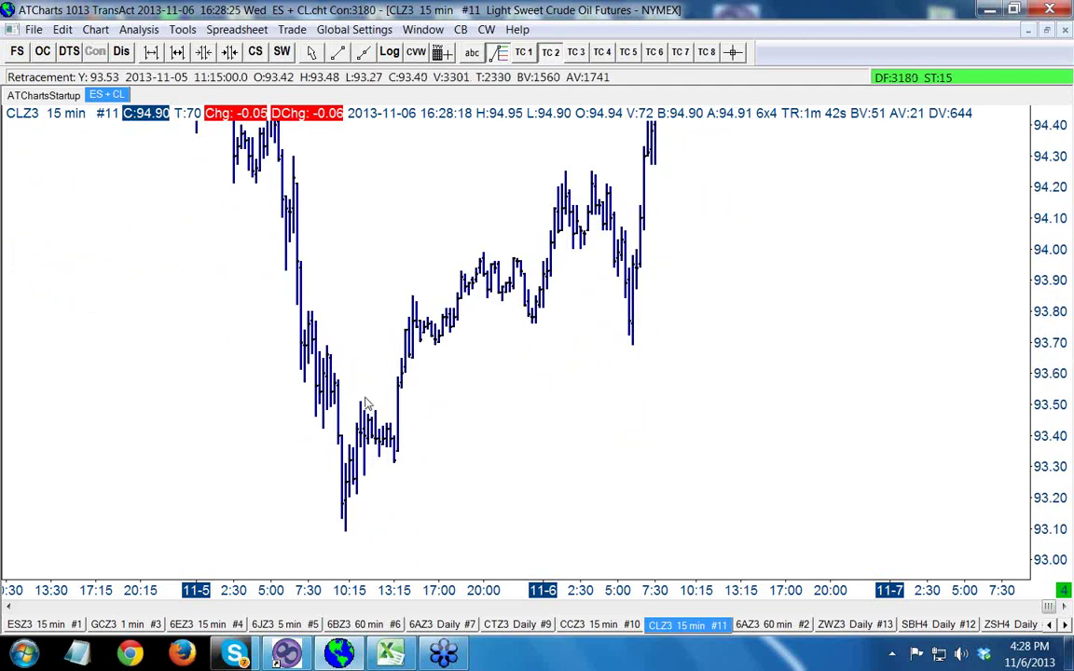
pyautogui.moveTo(360, 403); pyautogui.dragTo(367, 479)
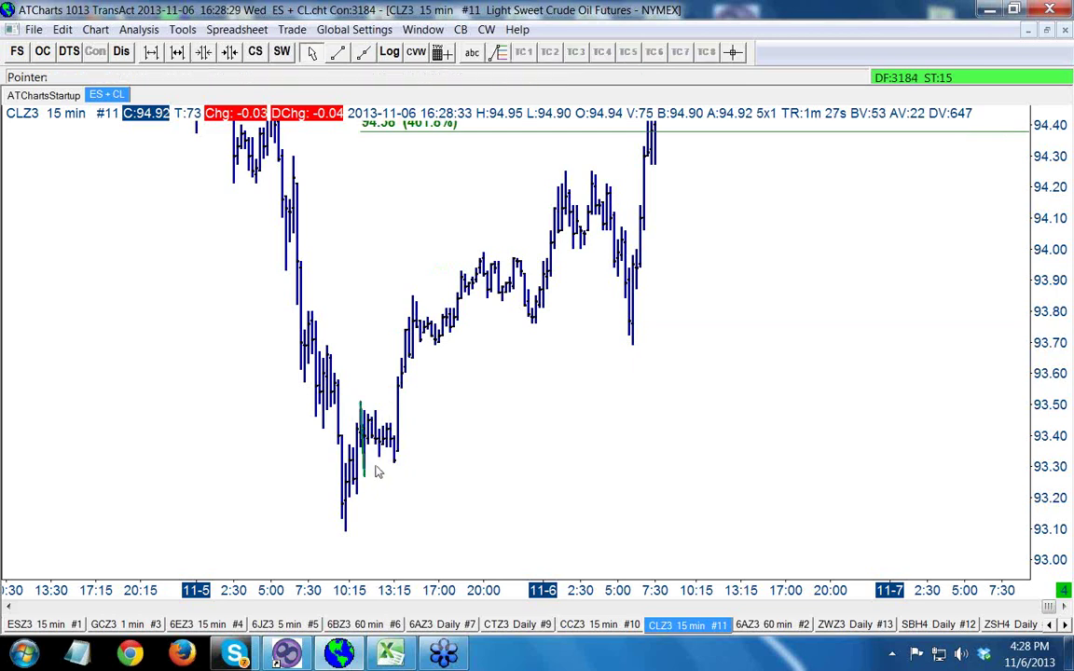
# Draw a 461.8% extension of the November 5 afternoon pullback, from about 93.85 to 93.69
pyautogui.moveTo(1052, 294); pyautogui.dragTo(1044, 461)
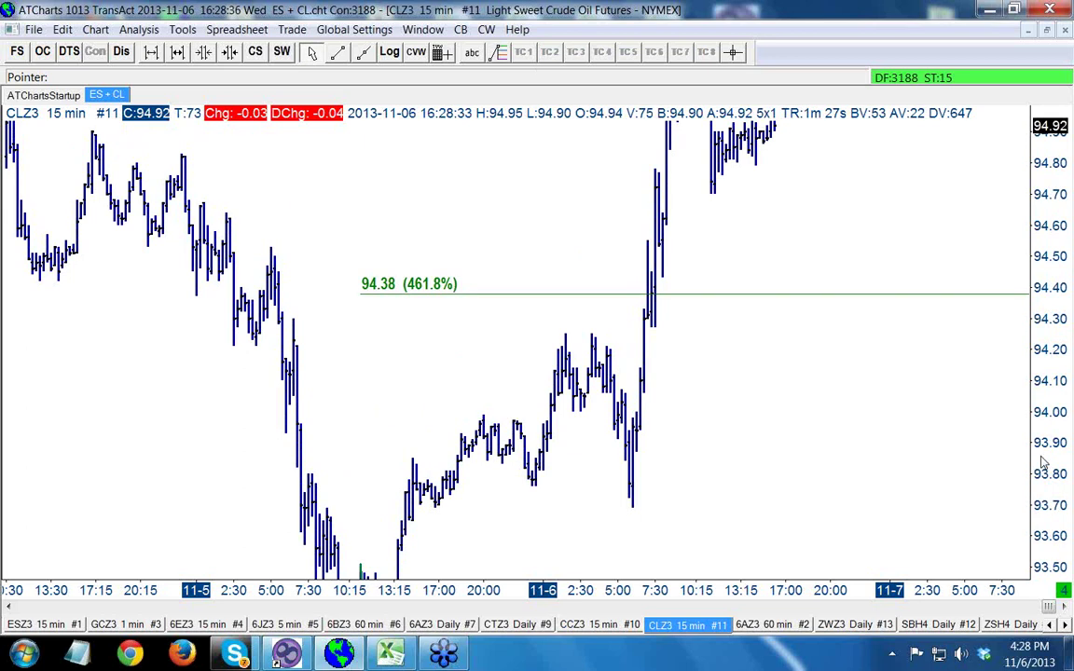
pyautogui.moveTo(1044, 461); pyautogui.dragTo(1007, 324)
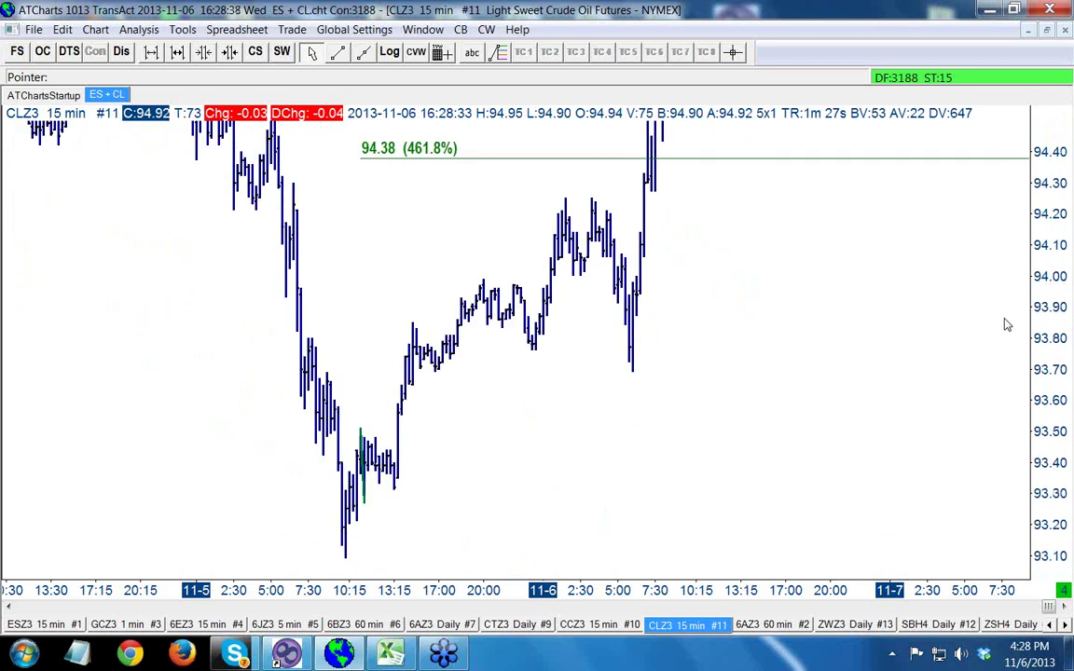
pyautogui.click(501, 51)
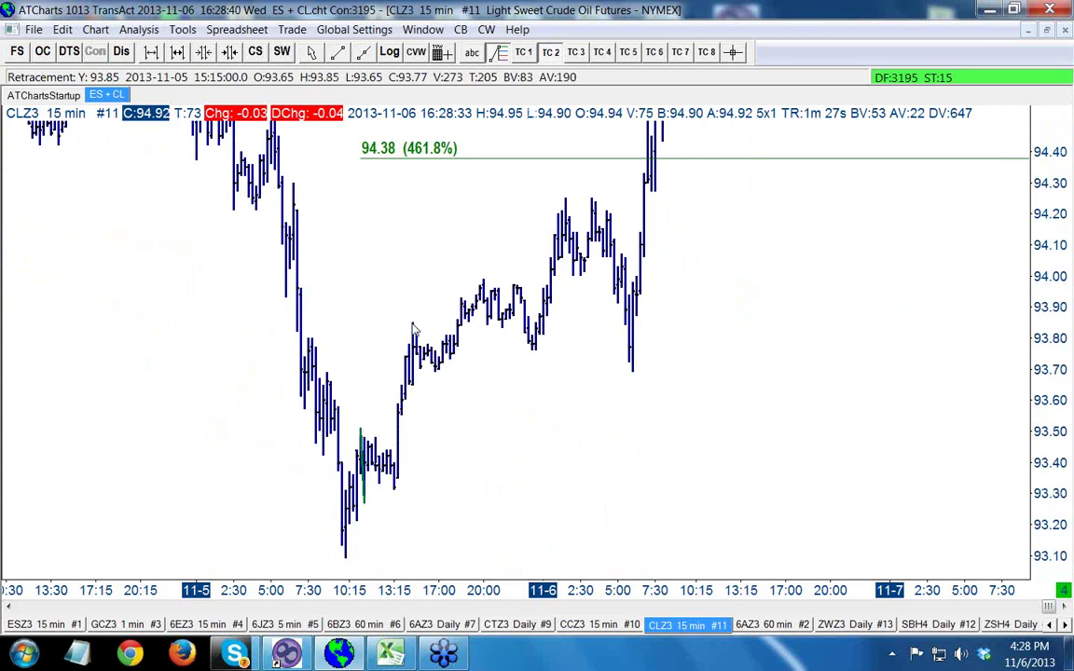
pyautogui.moveTo(413, 325); pyautogui.dragTo(439, 372)
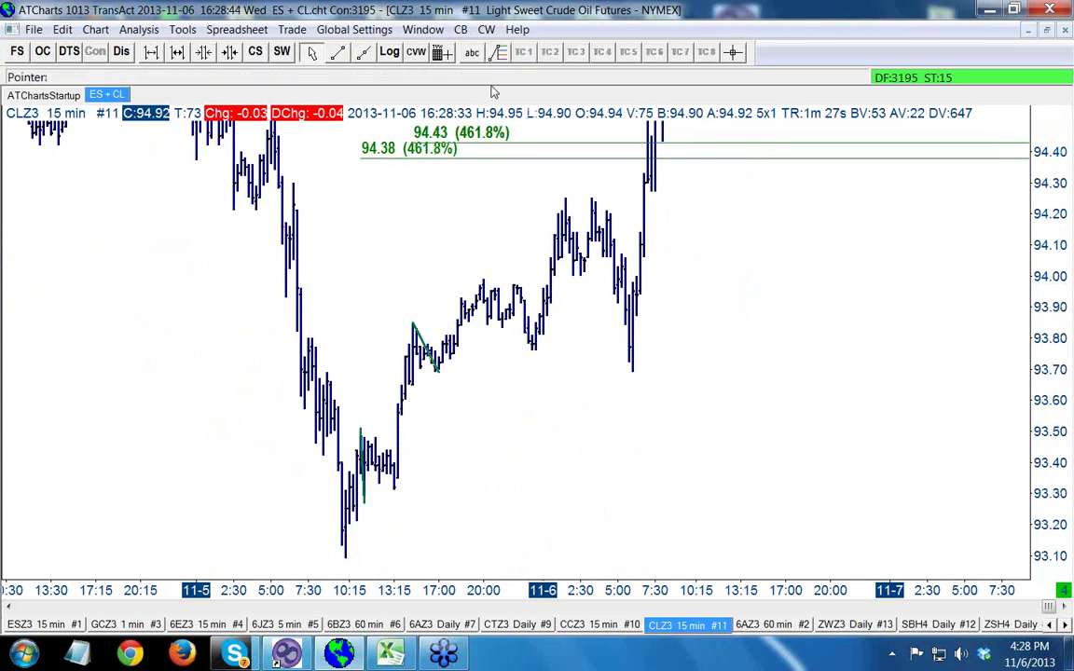
# Draw 461.8% extensions of the next two pullbacks, from about 93.99 to 93.76 and from about 94.25 to 93.69
pyautogui.click(501, 52)
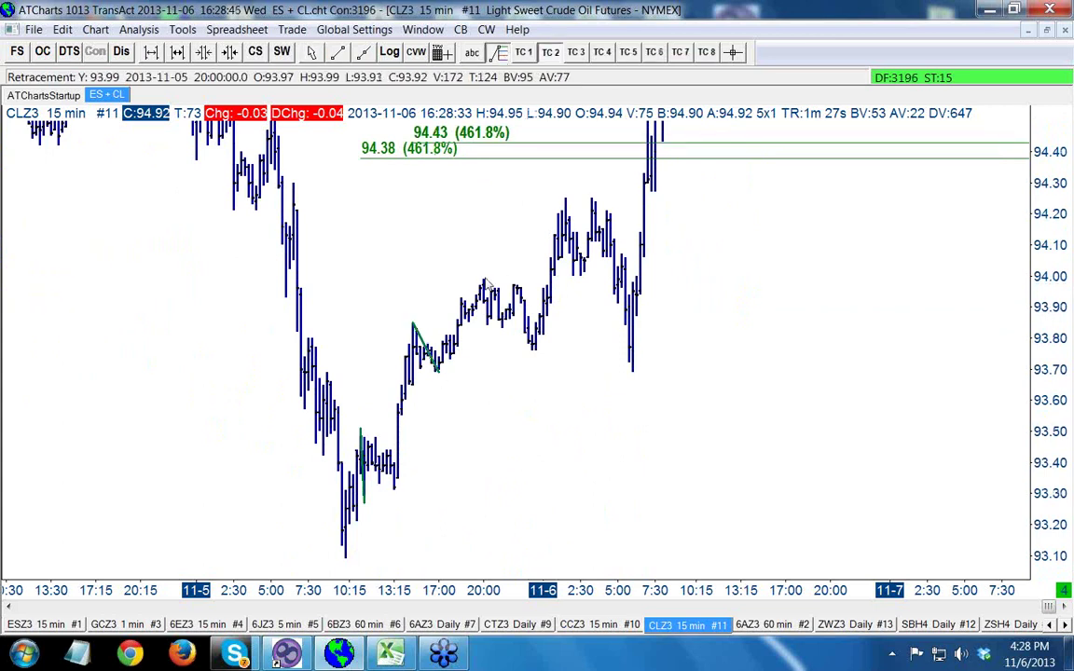
pyautogui.moveTo(484, 282); pyautogui.dragTo(536, 354)
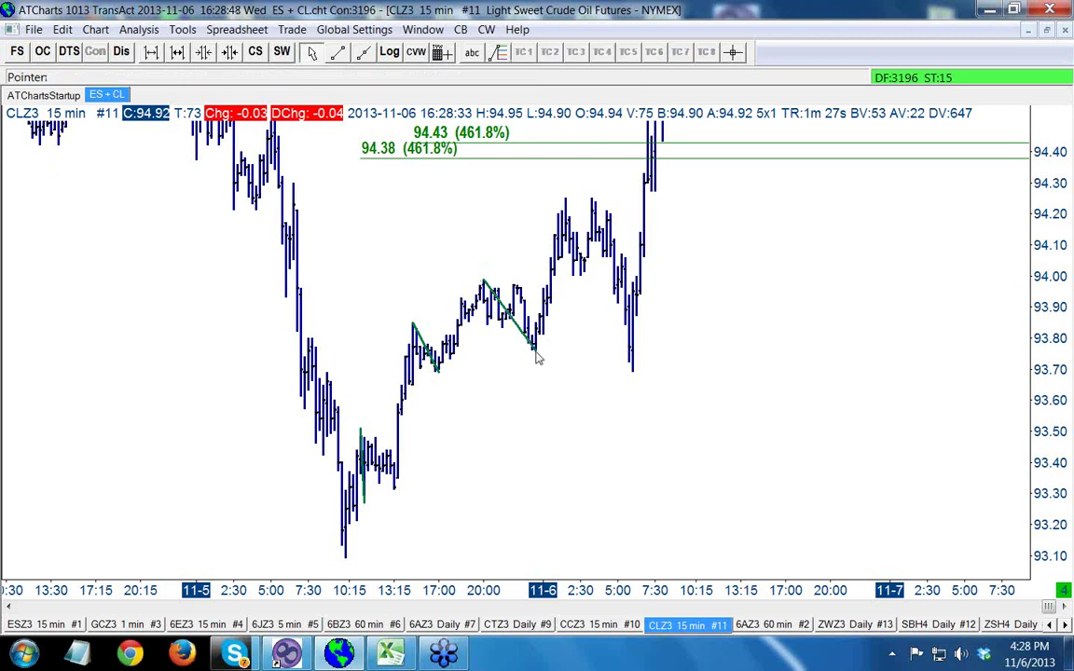
pyautogui.click(501, 51)
pyautogui.moveTo(565, 200); pyautogui.dragTo(633, 378)
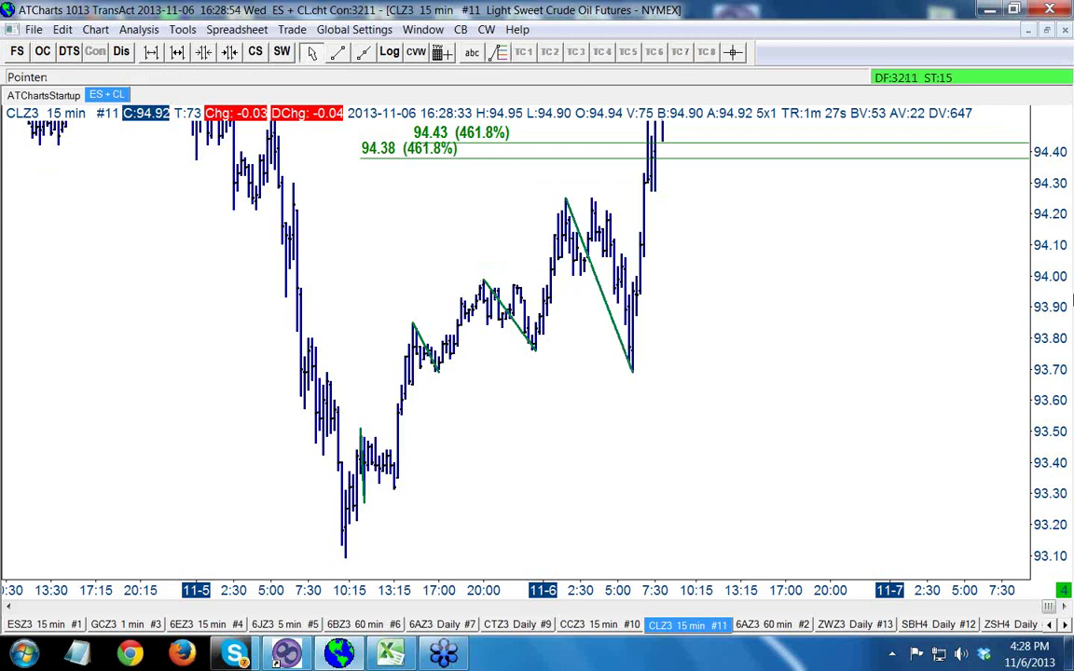
# Draw a trend line along the November 6 rally, from the low near 93.7 to the high near 95.4
pyautogui.moveTo(1056, 379); pyautogui.dragTo(1067, 440)
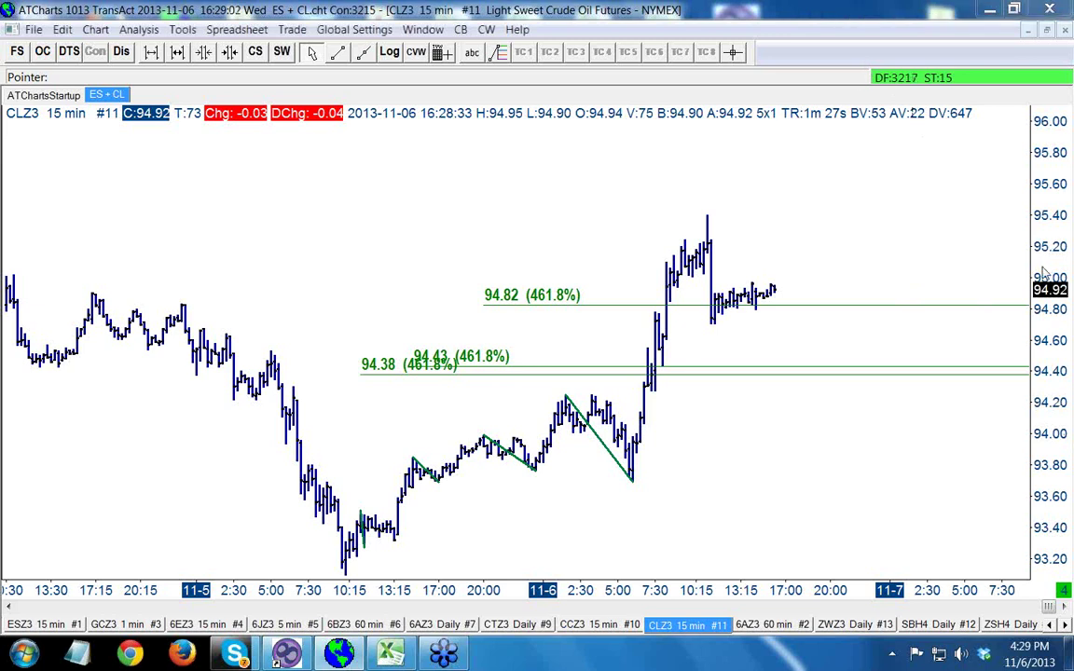
pyautogui.moveTo(1054, 312); pyautogui.dragTo(1046, 212)
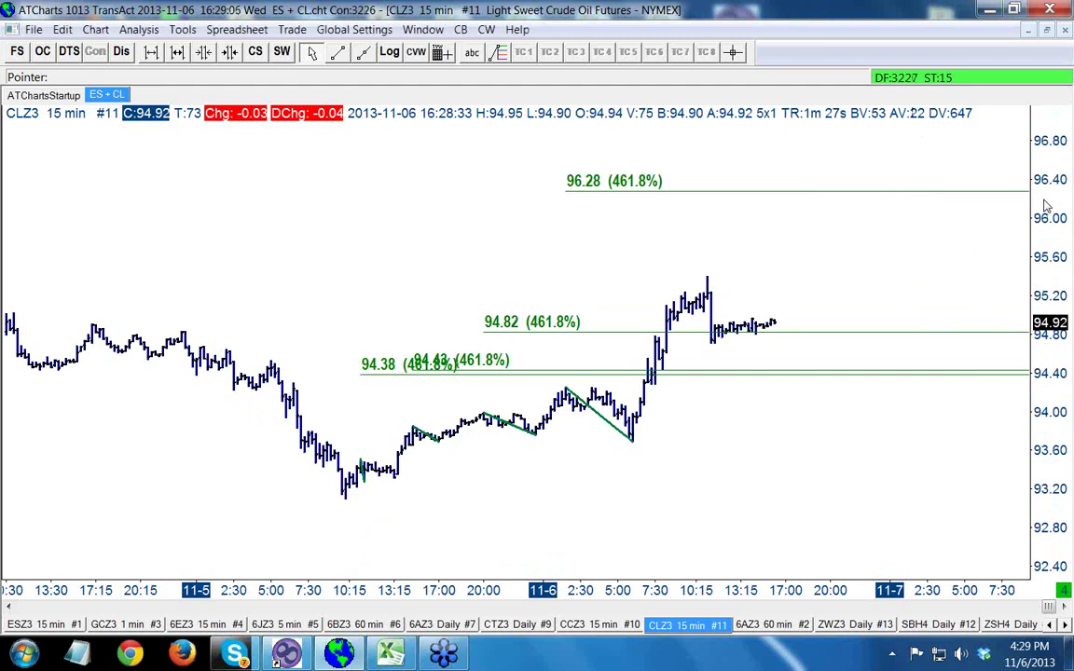
pyautogui.moveTo(1046, 207); pyautogui.dragTo(1054, 274)
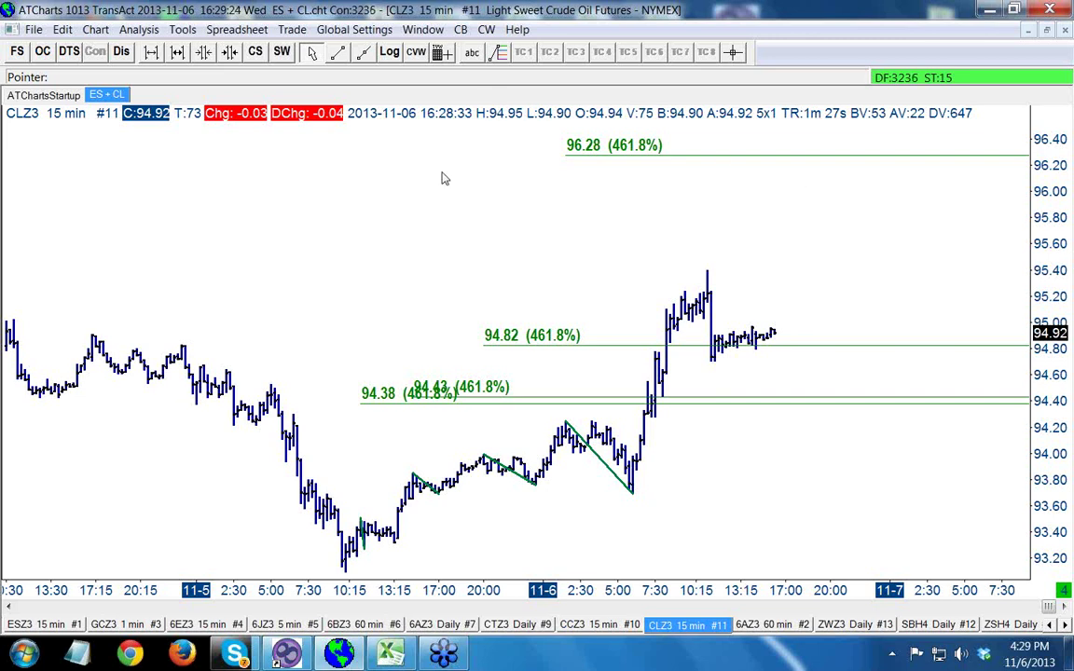
pyautogui.rightClick(415, 191)
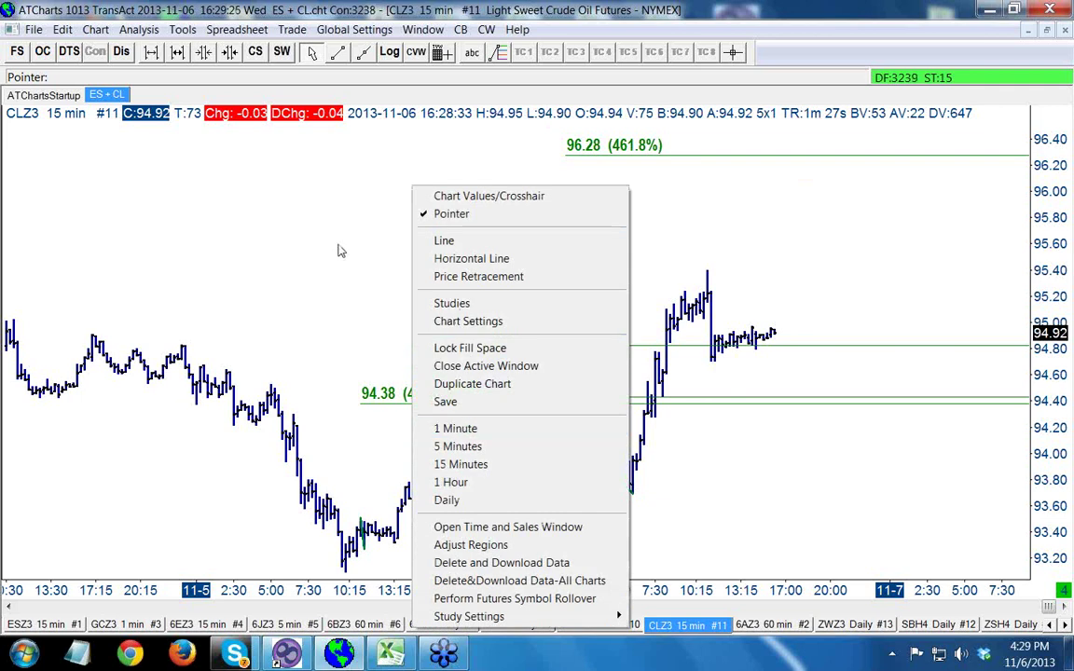
pyautogui.click(313, 203)
pyautogui.click(337, 53)
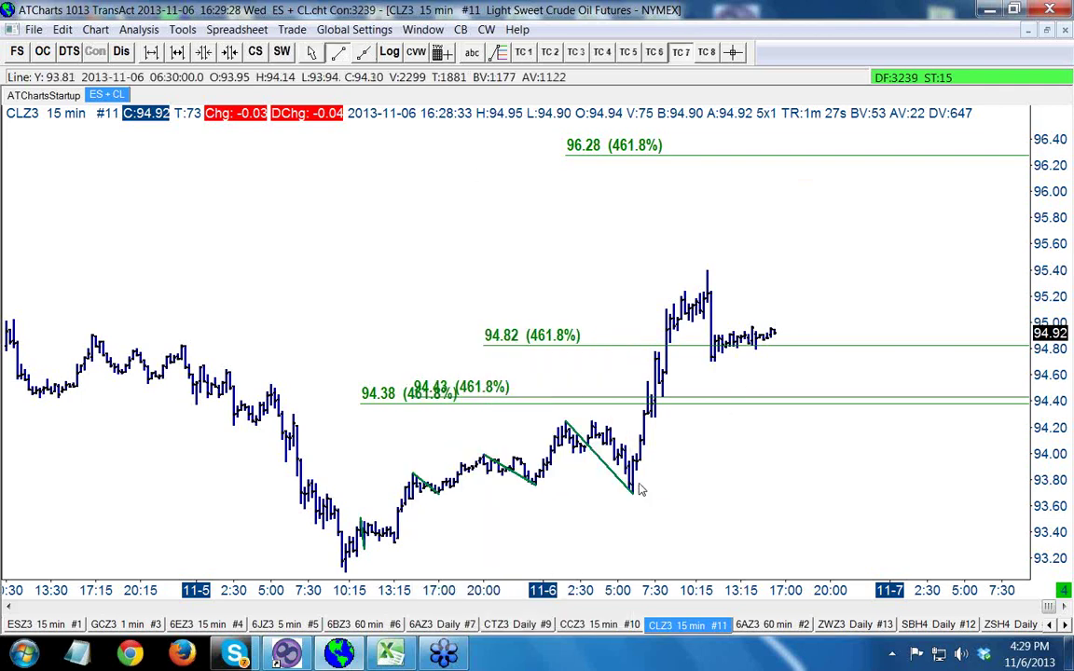
pyautogui.moveTo(634, 489); pyautogui.dragTo(705, 273)
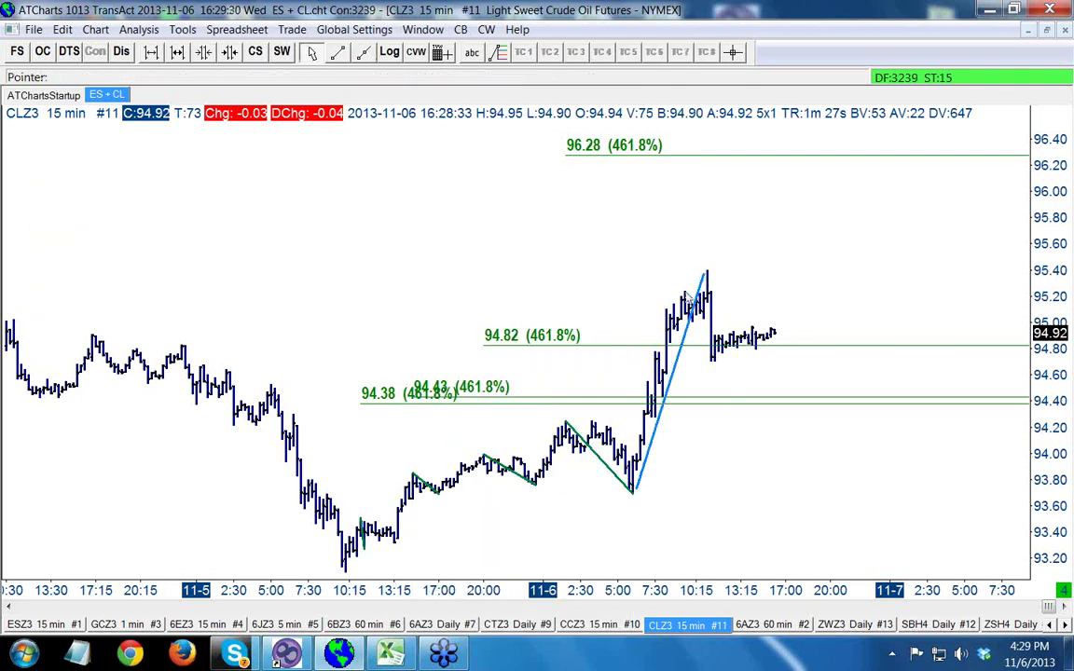
# Switch to the CL average workbook in Excel and close it without saving the changes
pyautogui.click(388, 645)
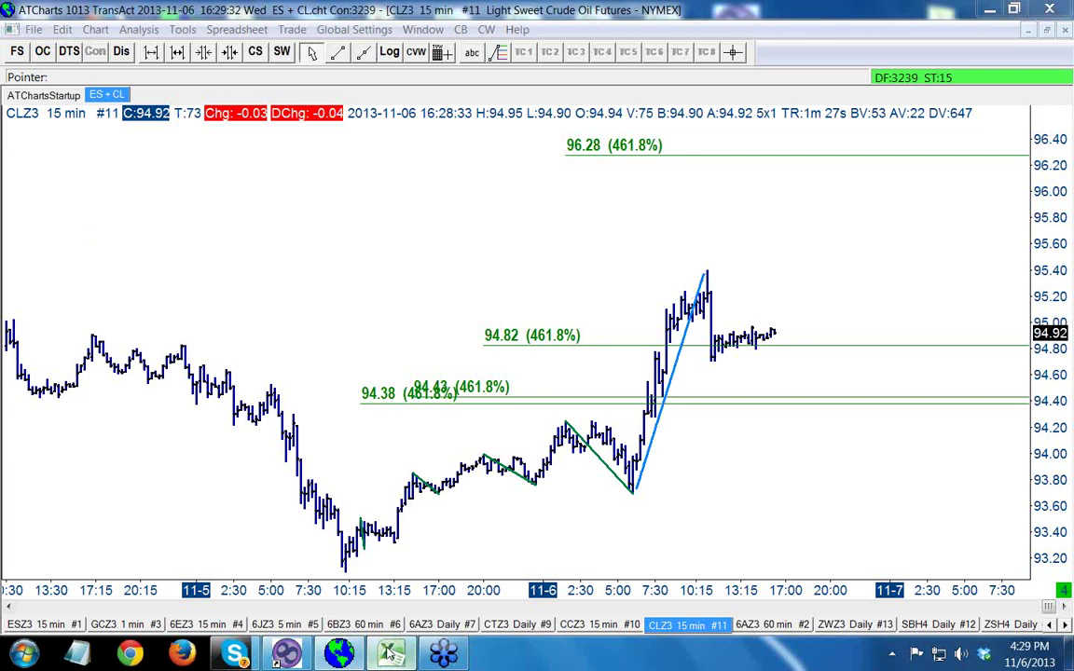
pyautogui.click(97, 244)
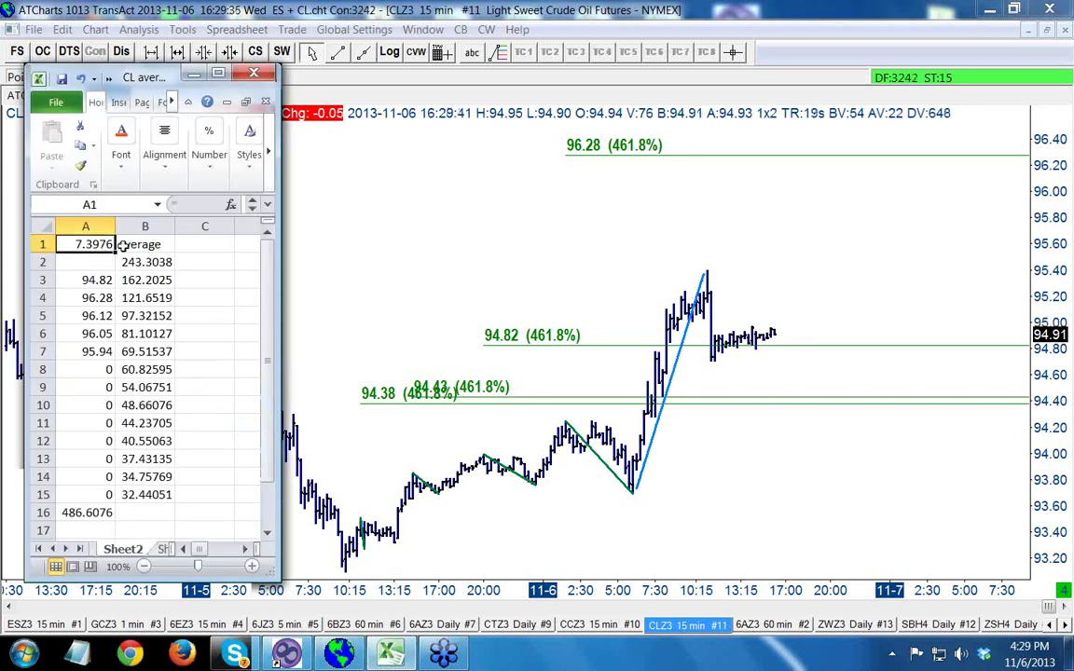
pyautogui.click(254, 73)
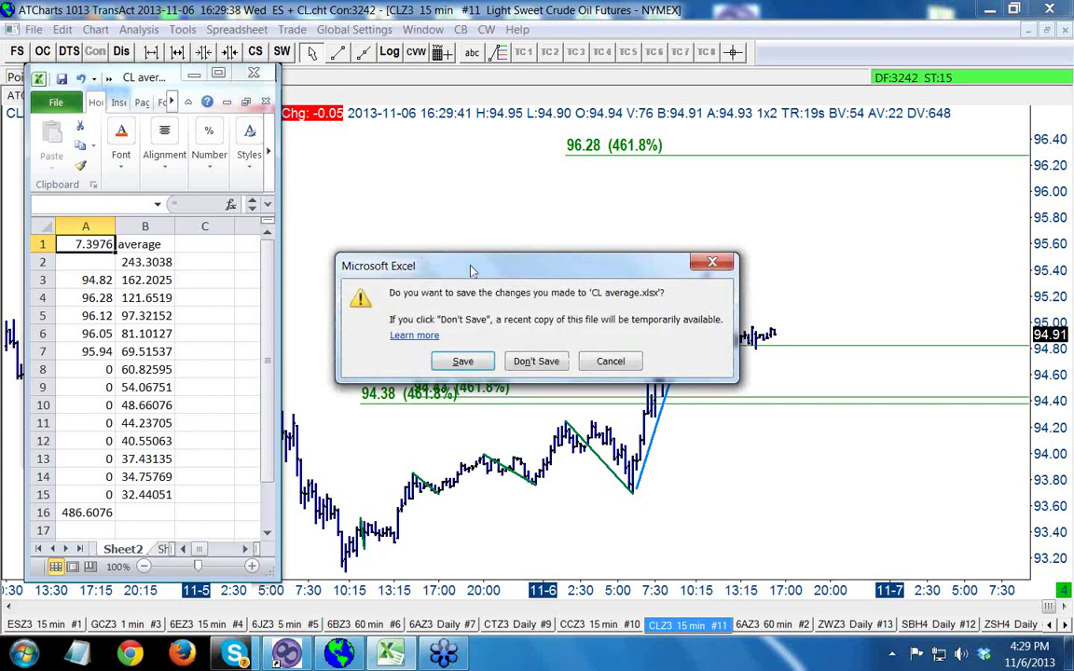
pyautogui.click(536, 361)
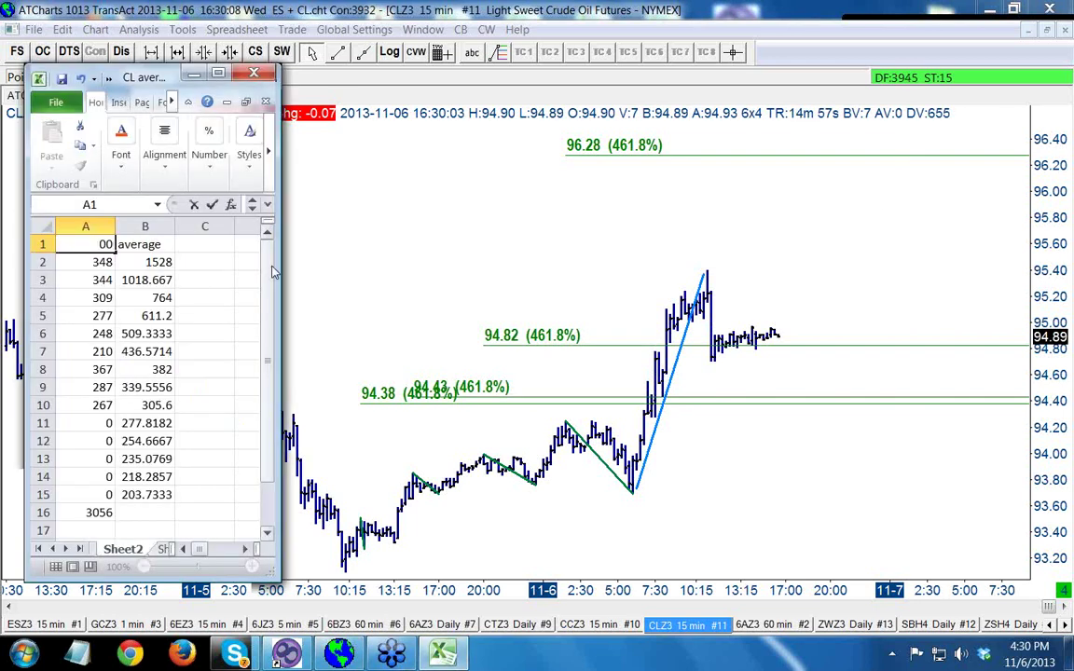
# Reset cells A1 to A10 of the average worksheet to 0
pyautogui.press('Return')
pyautogui.write('0')
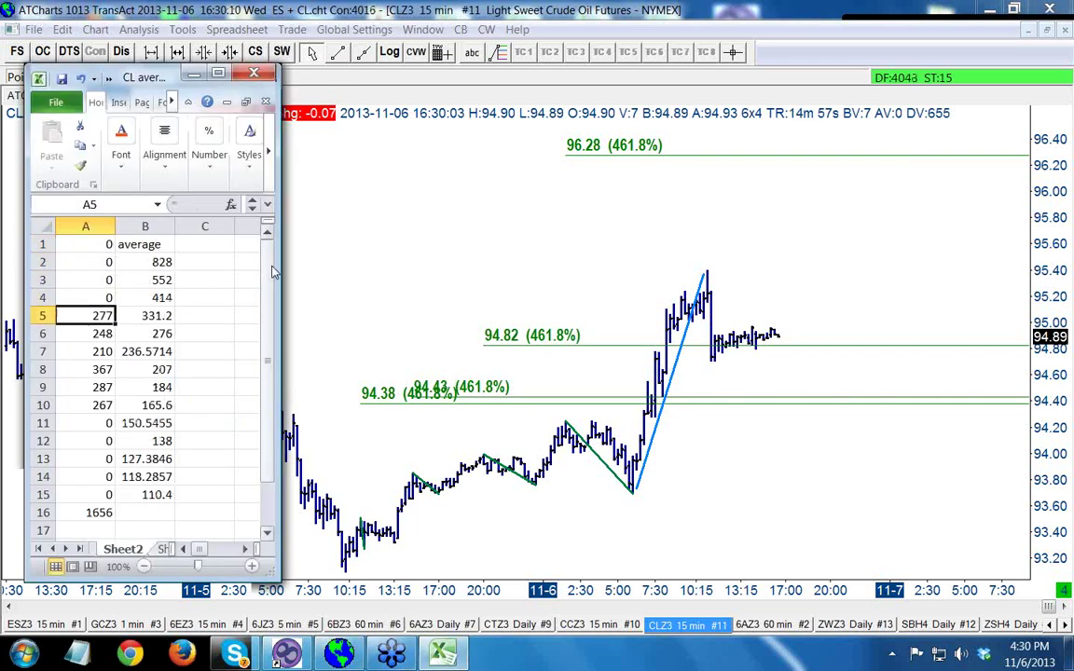
pyautogui.write(' 0 0 0 0 0 0 0 0')
pyautogui.press('Return')
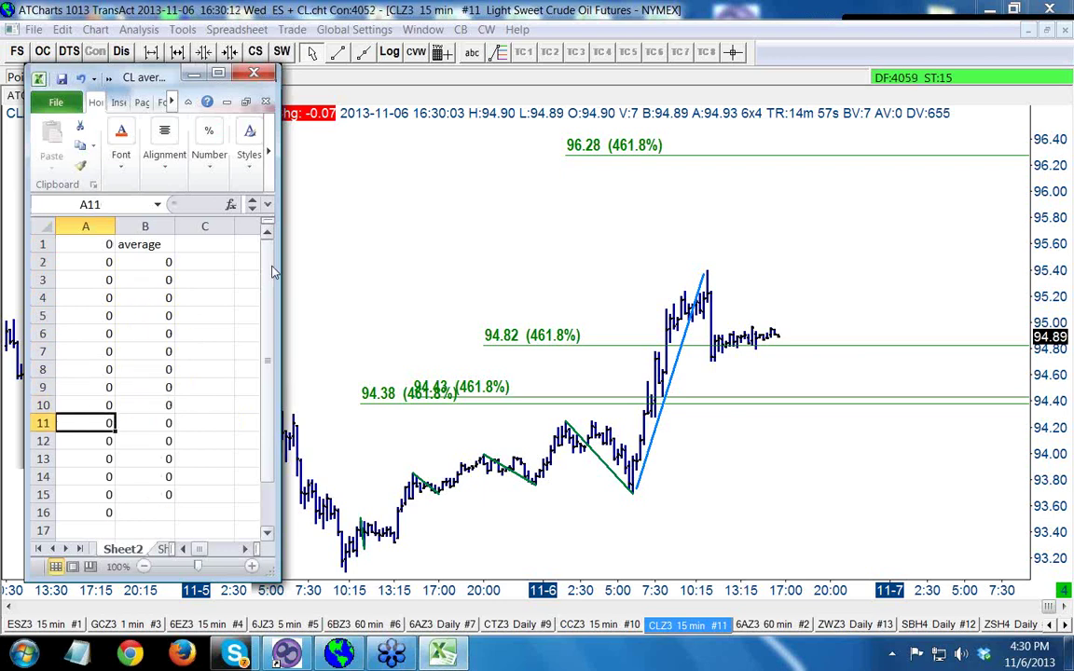
# Enter the four extension levels 94.38, 94.43, 94.82 and 96.28 in cells A1 to A4
pyautogui.click(87, 245)
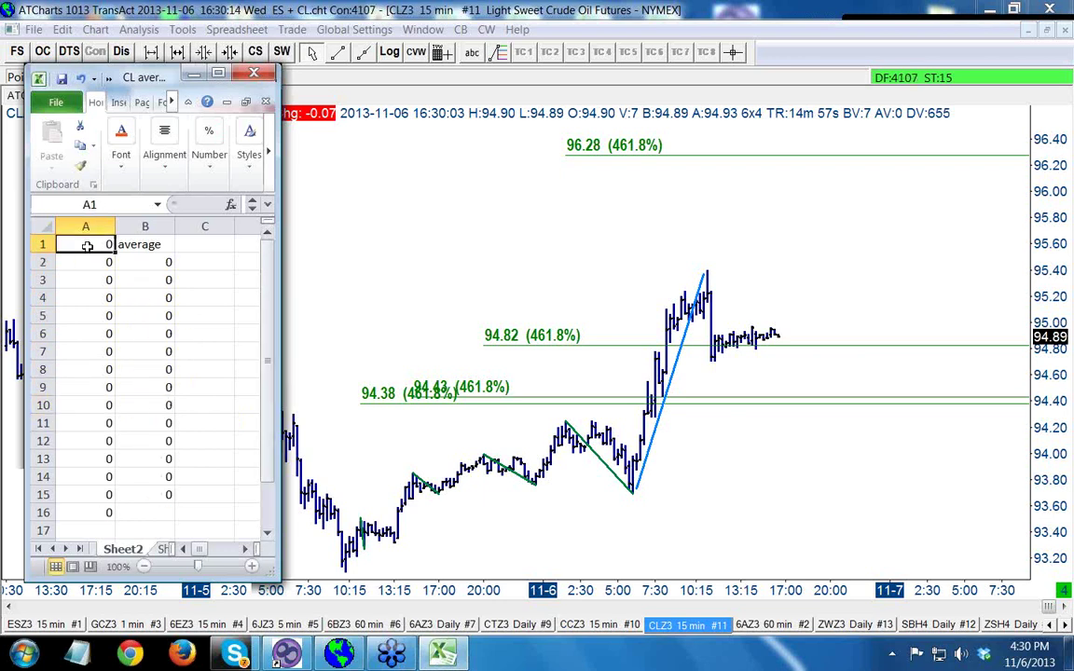
pyautogui.write('9')
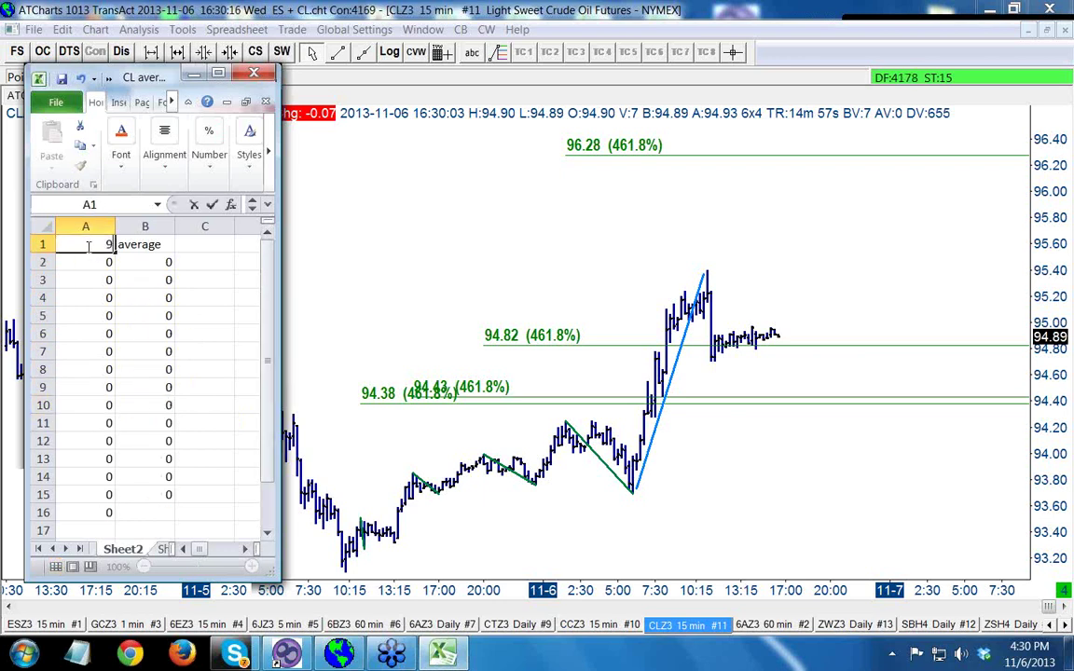
pyautogui.write('4.38')
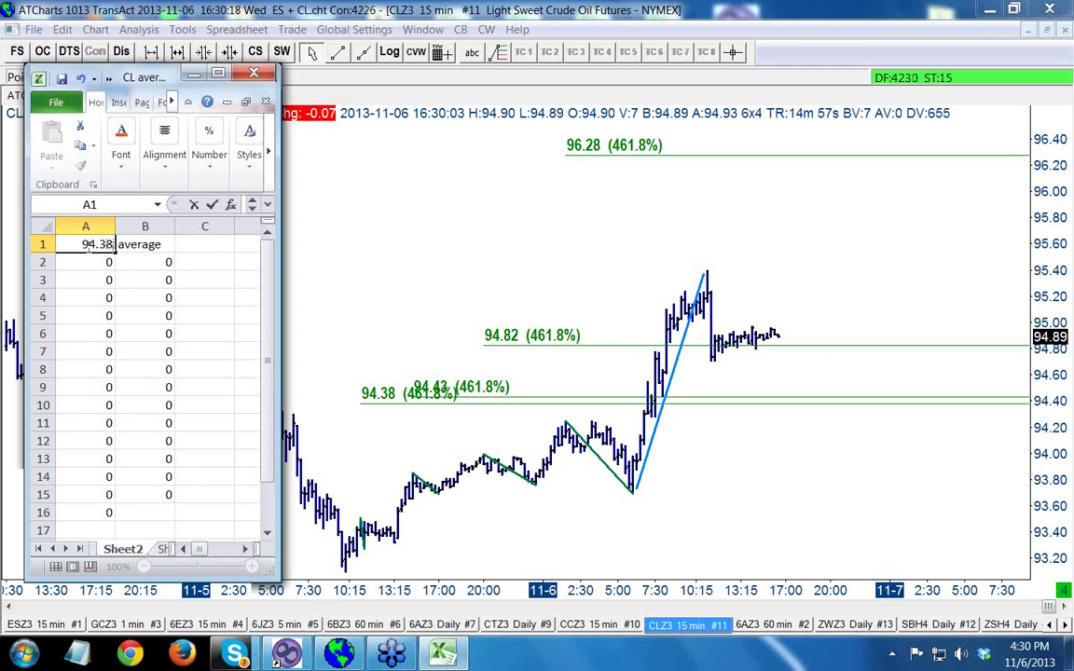
pyautogui.press('Return')
pyautogui.write('94.43')
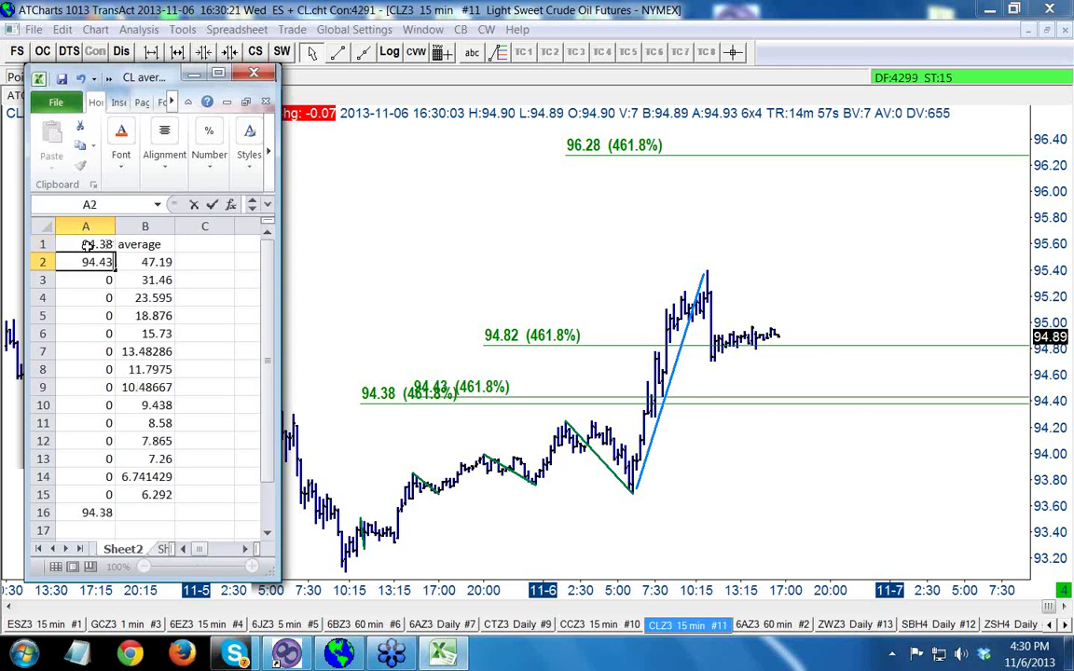
pyautogui.press('Return')
pyautogui.write('94.82')
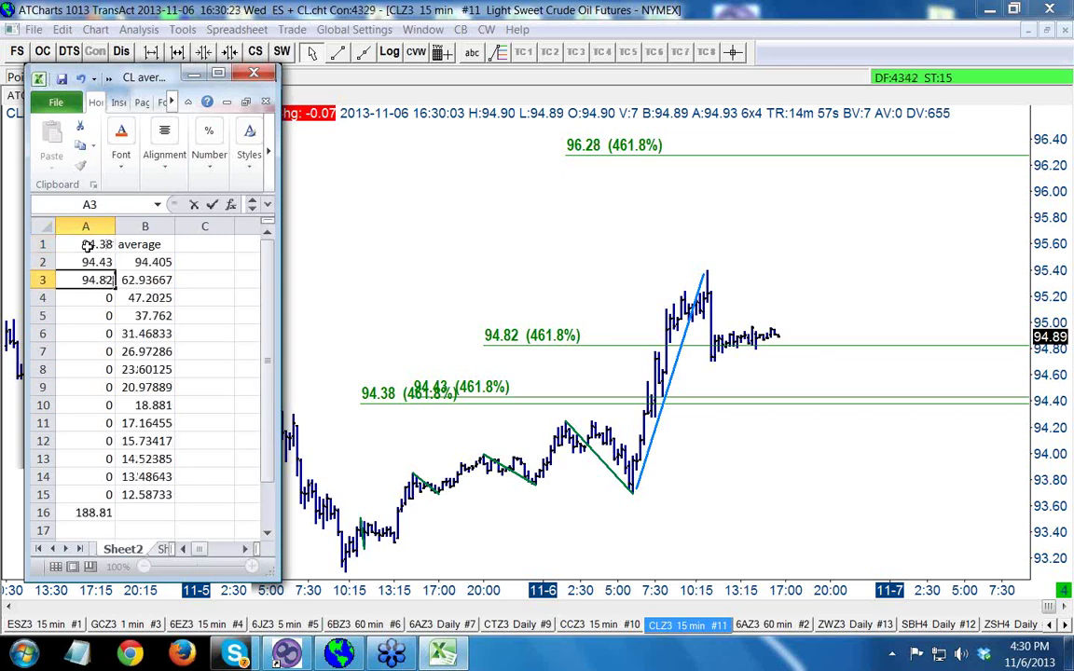
pyautogui.press('Return')
pyautogui.write('9')
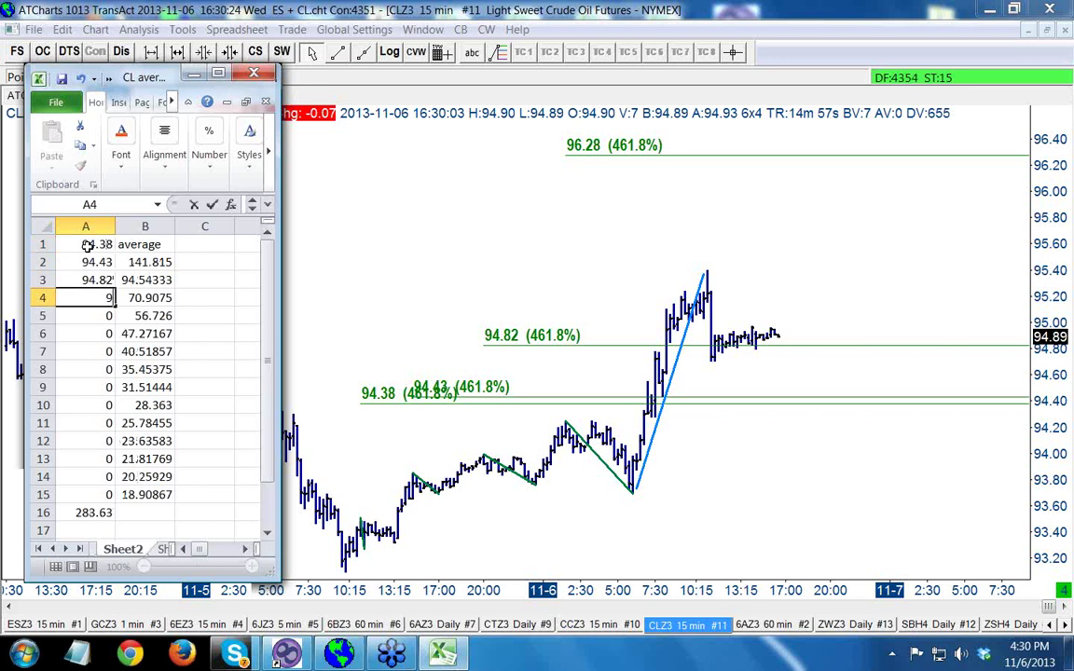
pyautogui.write('6.28')
pyautogui.press('Return')
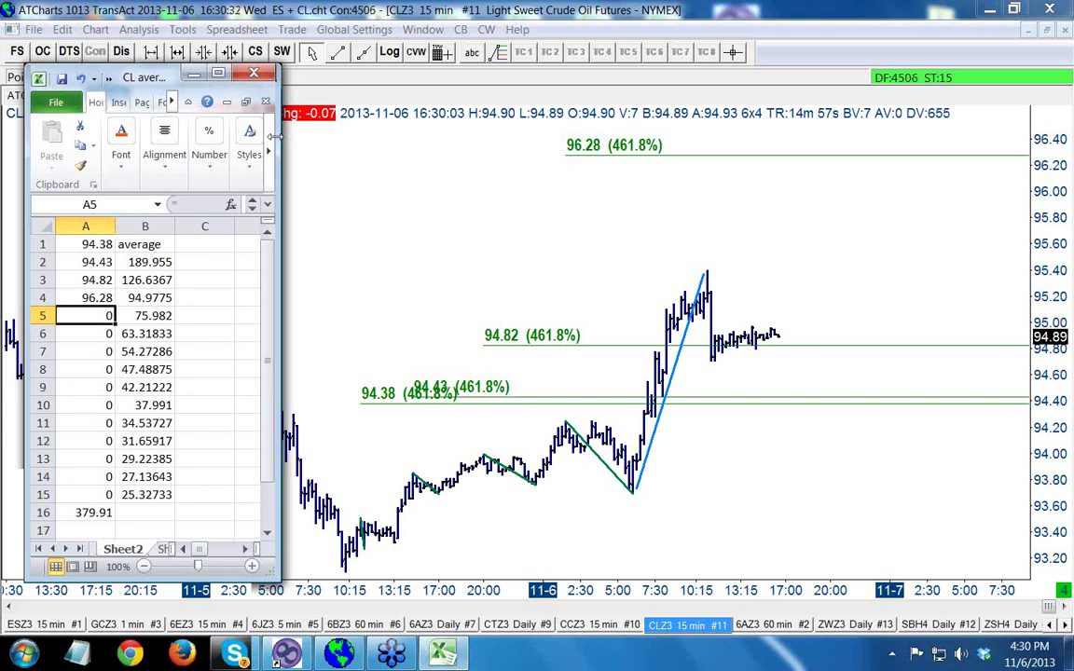
# Return to the crude oil chart in ATCharts and switch it to 5-minute bars
pyautogui.click(371, 181)
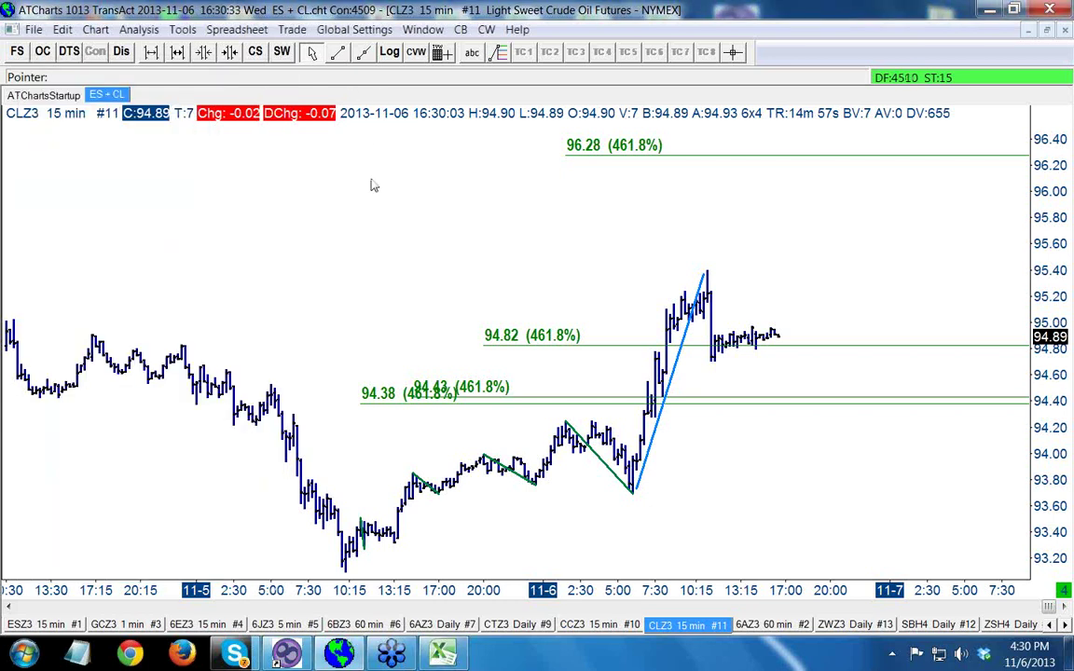
pyautogui.rightClick(321, 195)
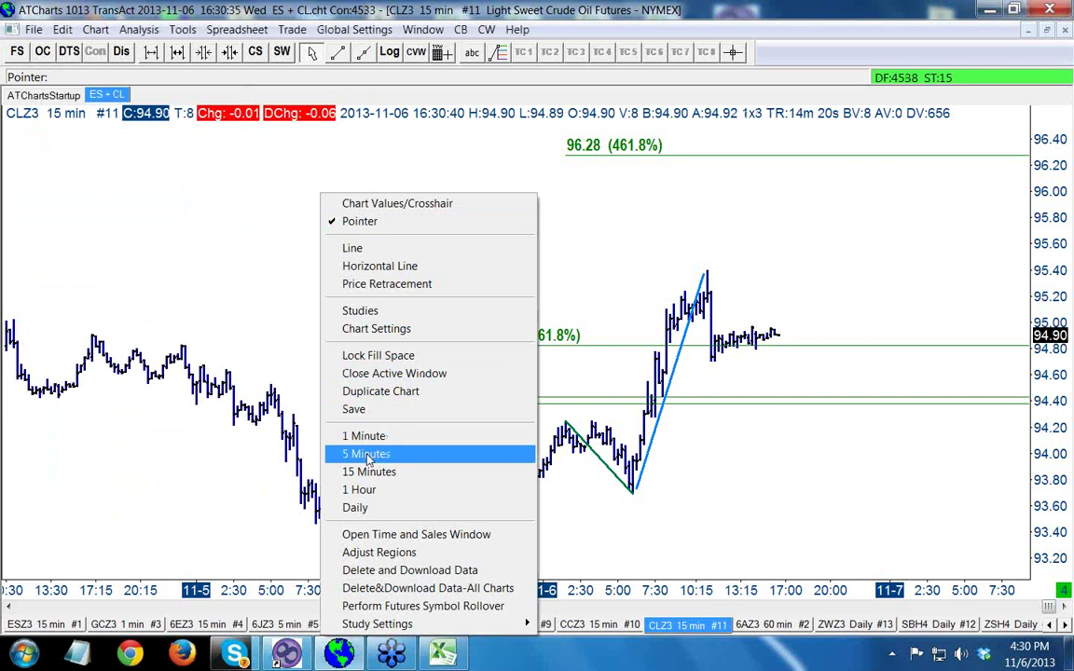
pyautogui.click(368, 457)
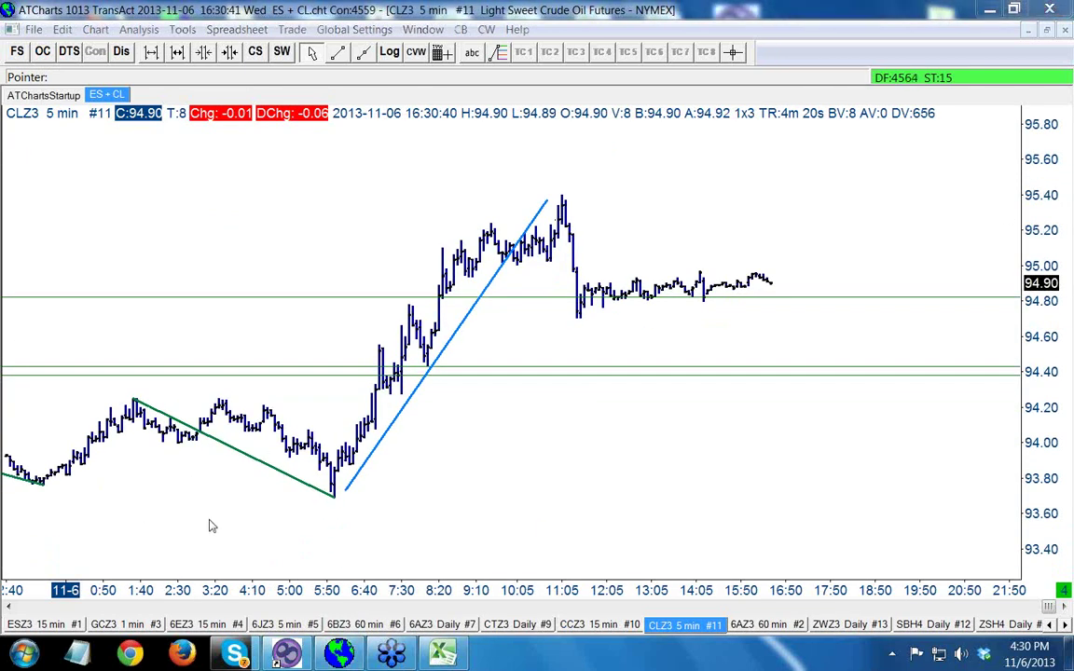
pyautogui.click(10, 607)
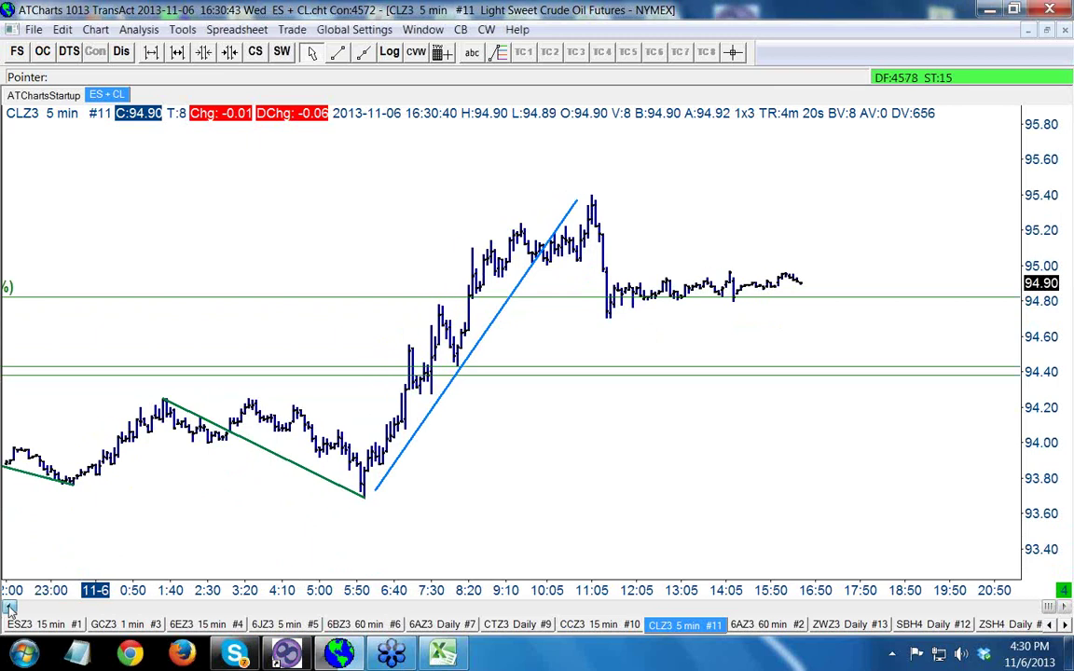
pyautogui.click(10, 607)
pyautogui.click(9, 607)
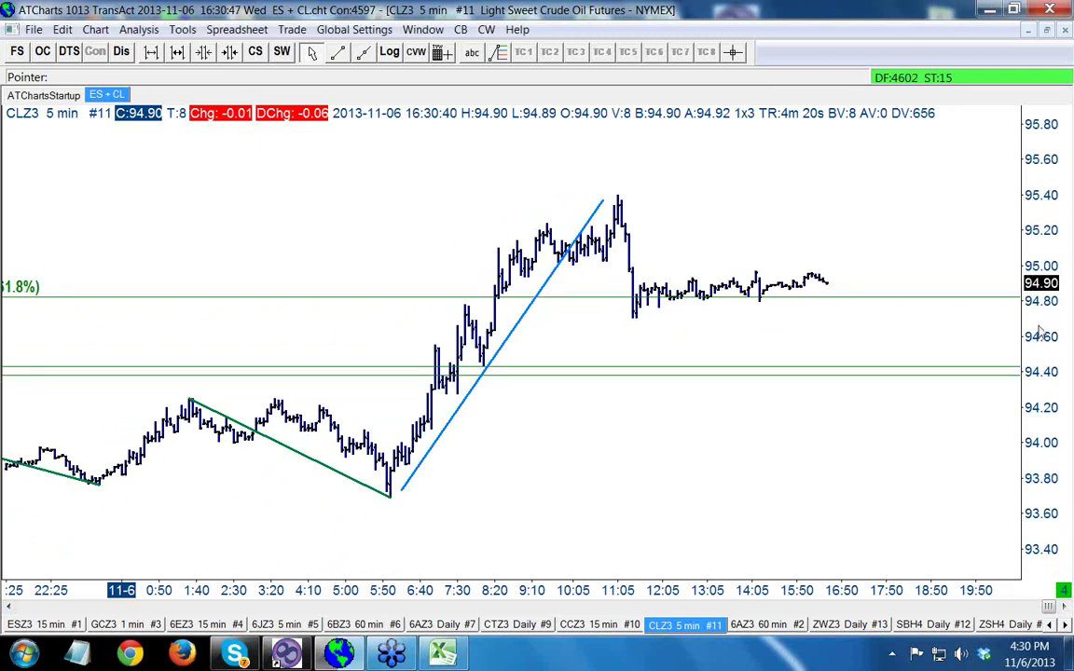
pyautogui.moveTo(1041, 333); pyautogui.dragTo(1023, 363)
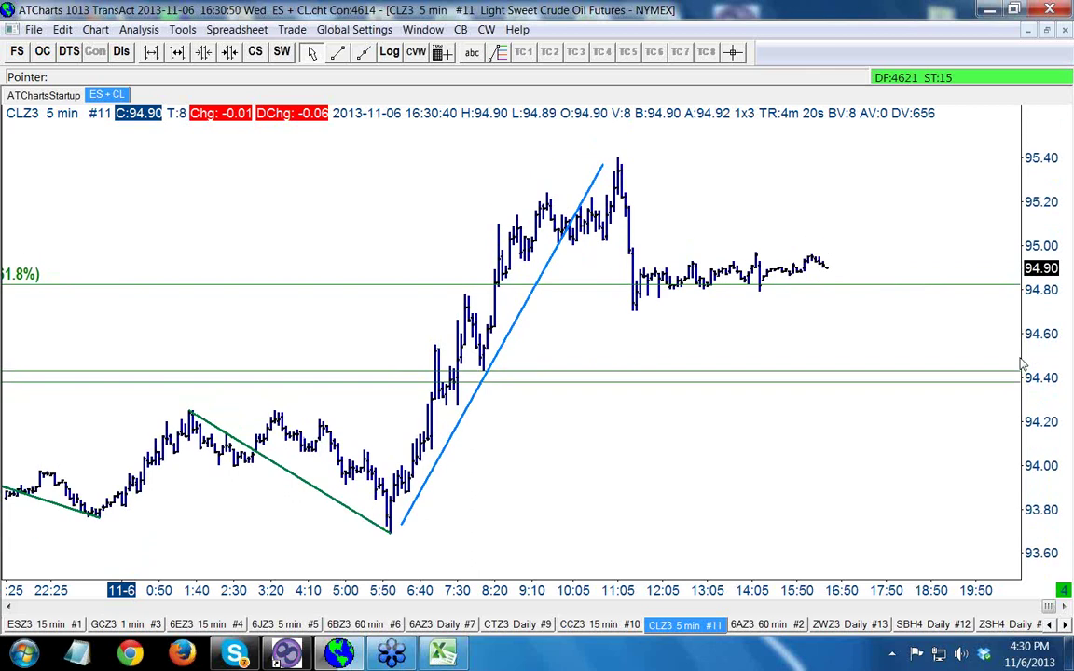
# Erase the blue trend line along the November 6 rally
pyautogui.click(522, 323)
pyautogui.click(524, 327)
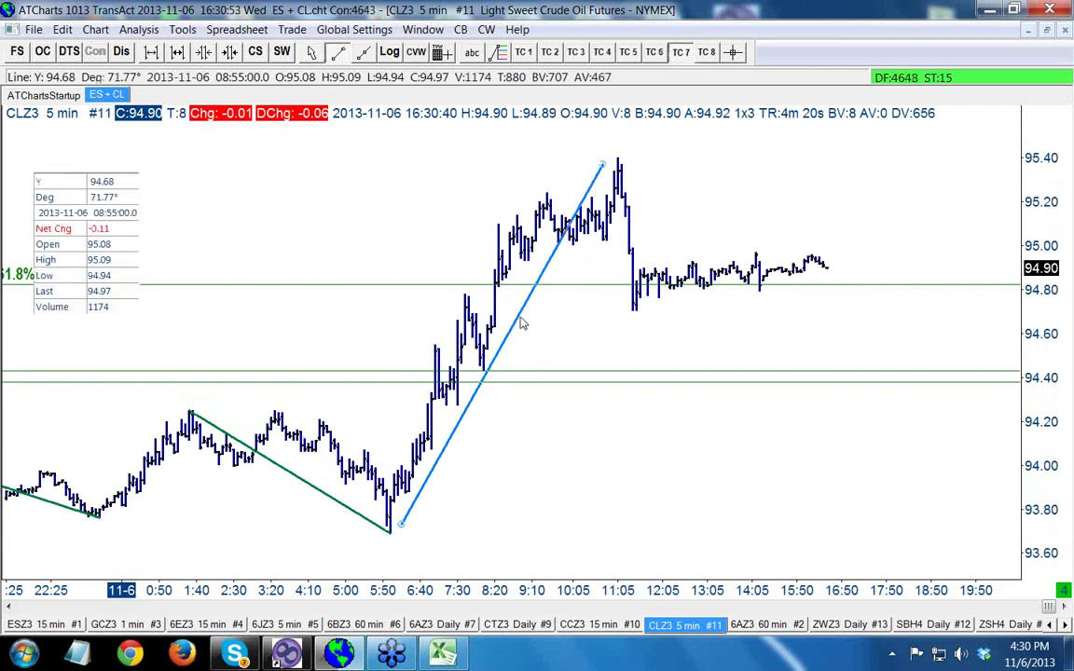
pyautogui.rightClick(519, 324)
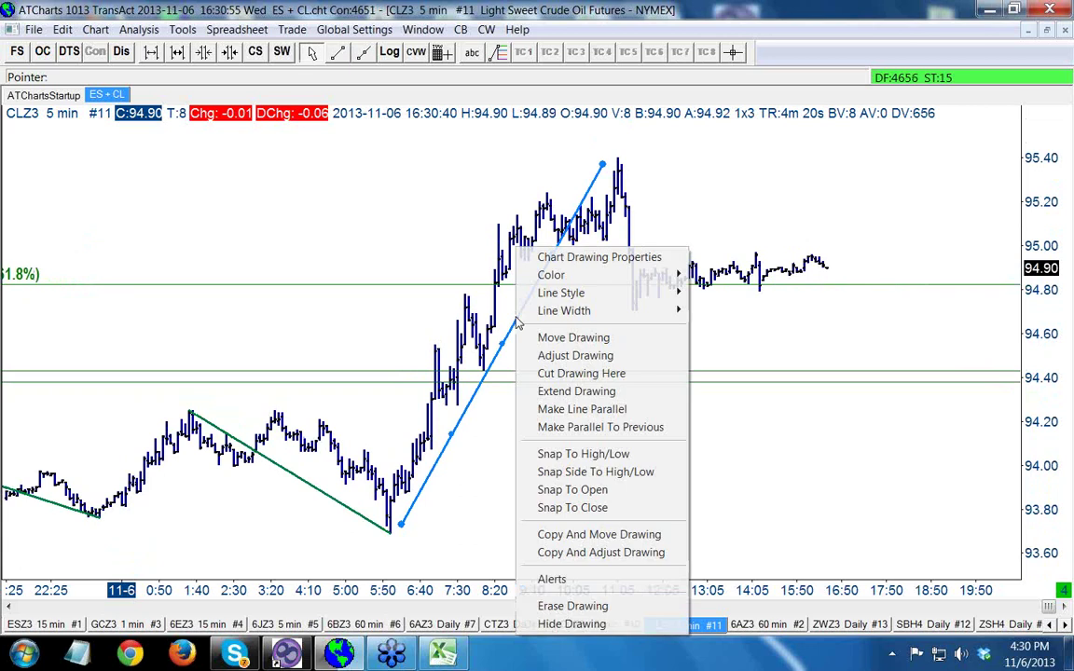
pyautogui.click(571, 606)
pyautogui.click(336, 51)
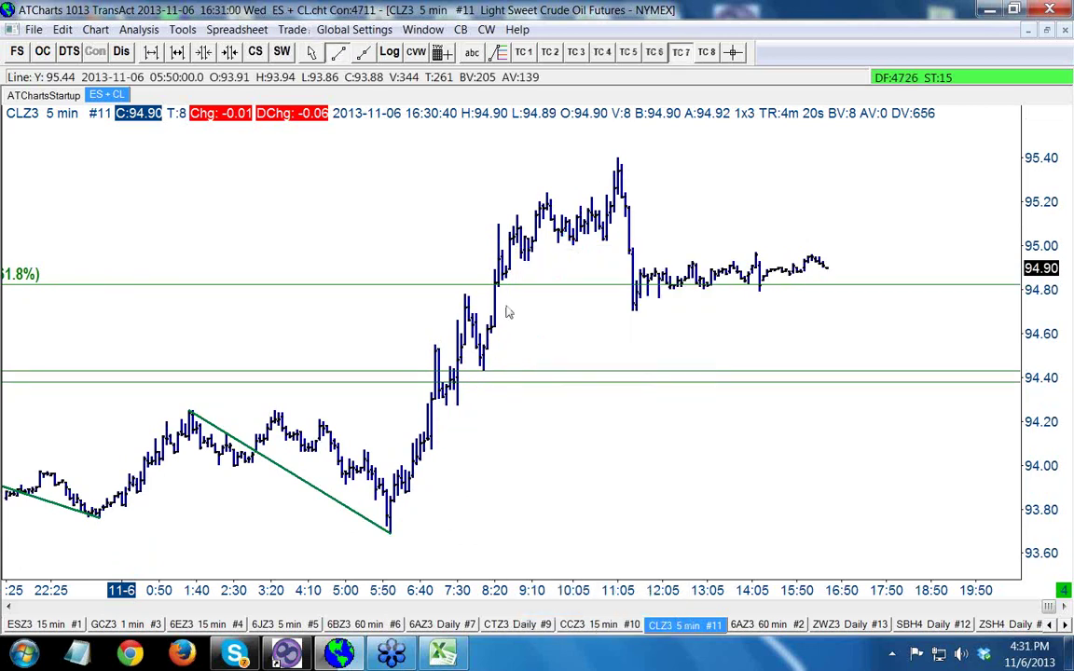
pyautogui.moveTo(636, 437); pyautogui.dragTo(454, 347)
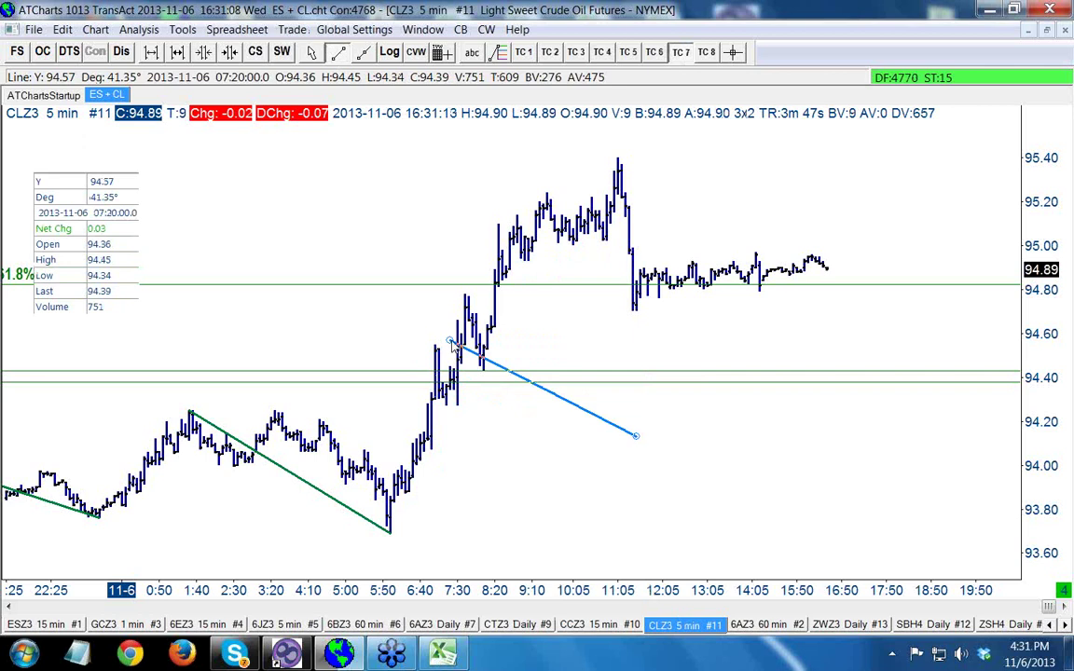
pyautogui.moveTo(454, 346); pyautogui.dragTo(471, 314)
pyautogui.moveTo(471, 303); pyautogui.dragTo(516, 410)
pyautogui.press('Delete')
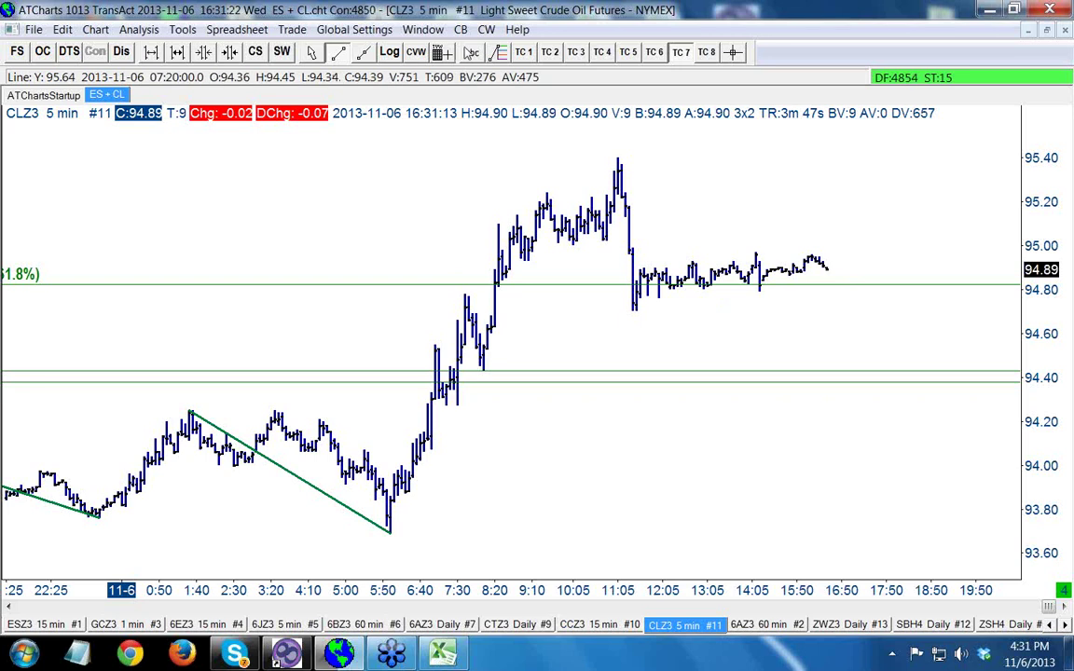
# Draw a horizontal line at about 95.00, from about 6:20 on November 6 to the far end of the chart
pyautogui.click(338, 52)
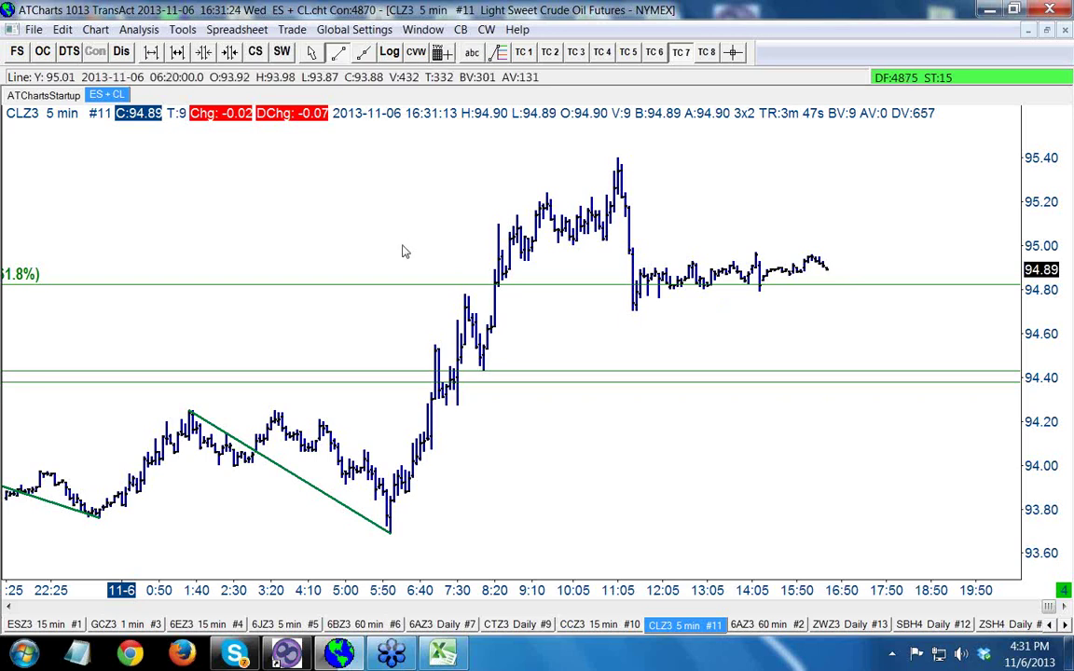
pyautogui.moveTo(401, 245); pyautogui.dragTo(528, 247)
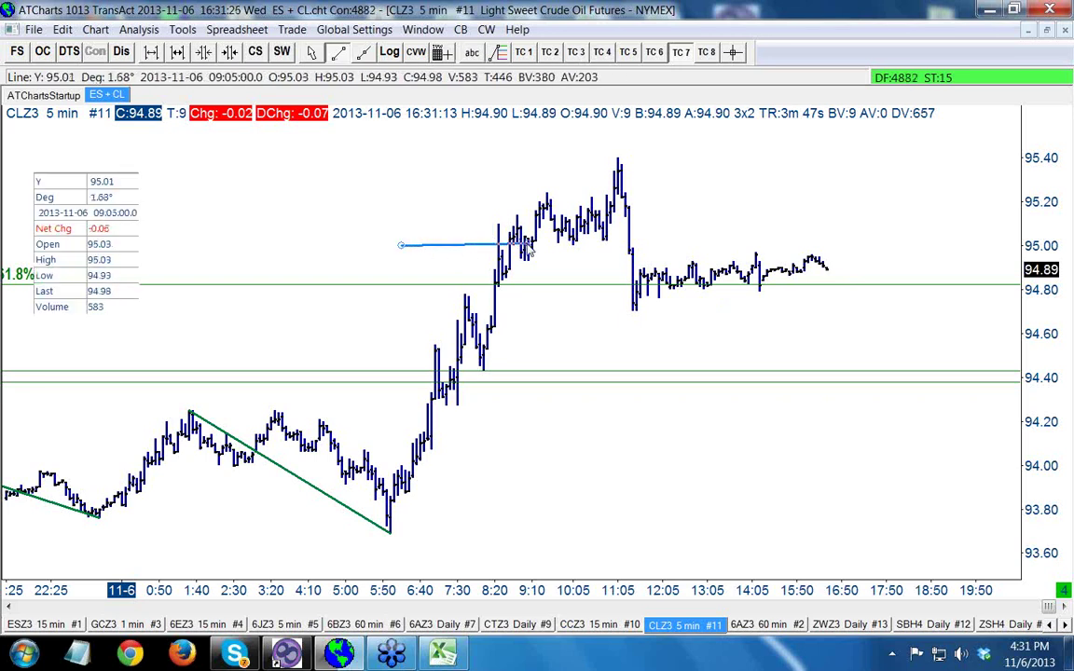
pyautogui.moveTo(632, 243); pyautogui.dragTo(1006, 246)
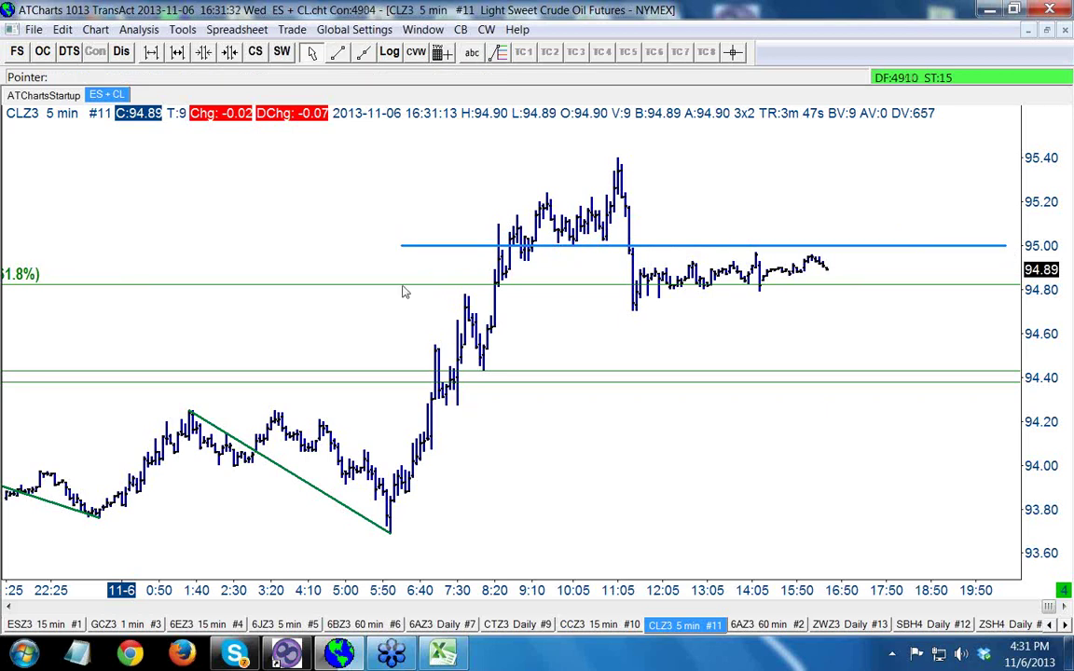
pyautogui.click(338, 52)
pyautogui.moveTo(390, 531)
pyautogui.mouseDown()
pyautogui.moveTo(500, 244)
pyautogui.moveTo(454, 270)
pyautogui.moveTo(395, 503)
pyautogui.moveTo(399, 450)
pyautogui.mouseUp()
pyautogui.press('Delete')
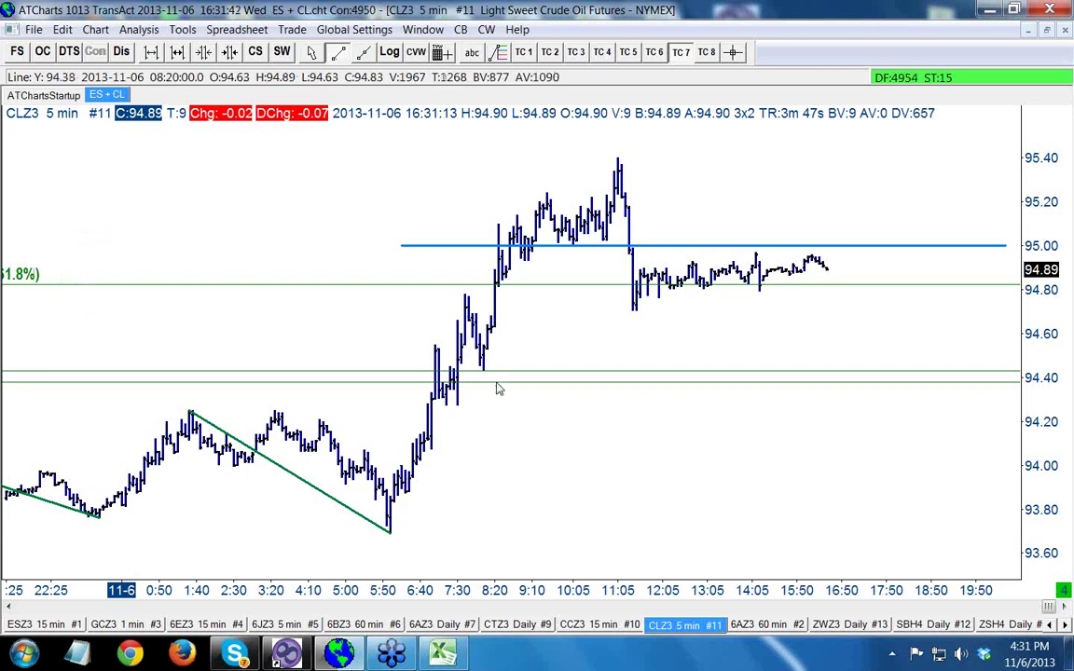
# Draw a trend line along the steep rally from the low near 94.43 just after 8:00 up to about 95.05
pyautogui.moveTo(485, 378); pyautogui.dragTo(498, 237)
pyautogui.click(494, 302)
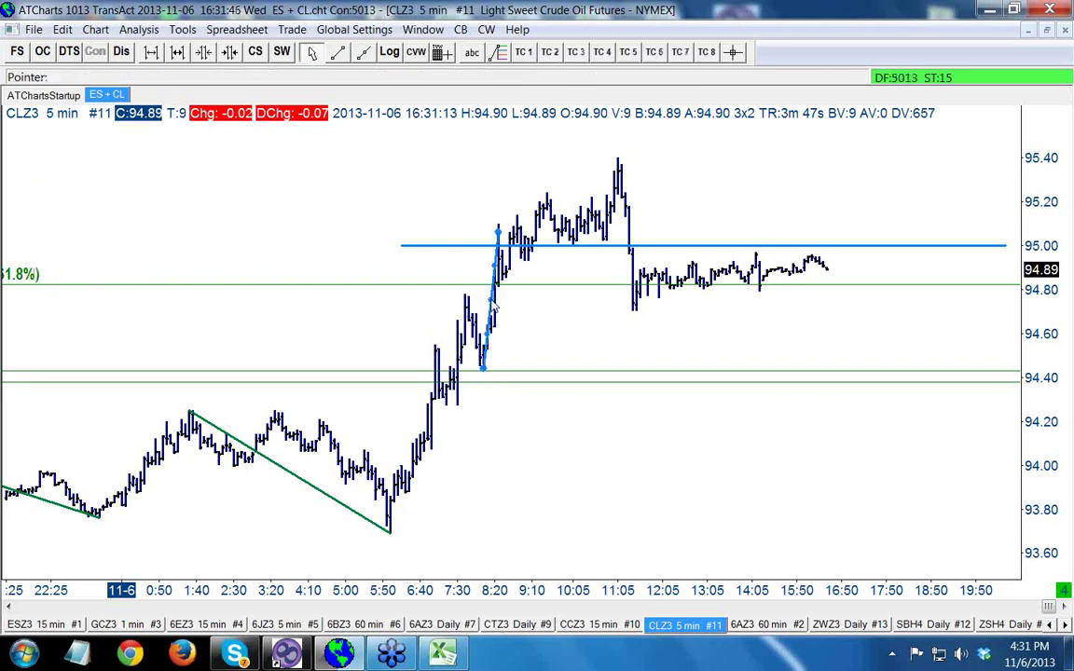
pyautogui.moveTo(494, 308); pyautogui.dragTo(494, 308)
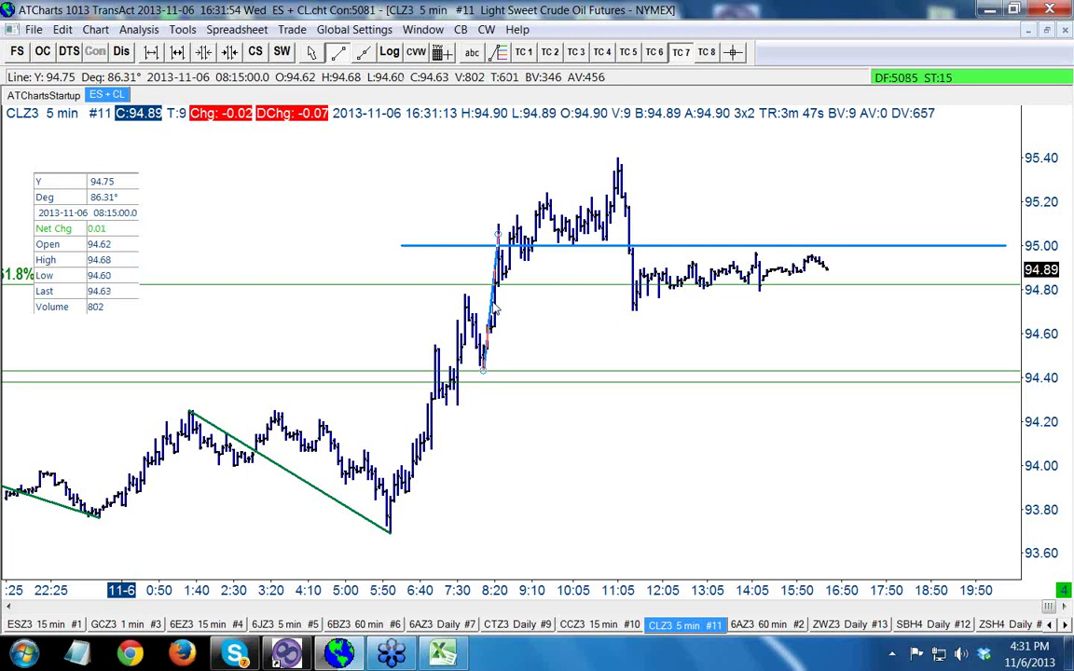
pyautogui.moveTo(495, 311); pyautogui.dragTo(495, 311)
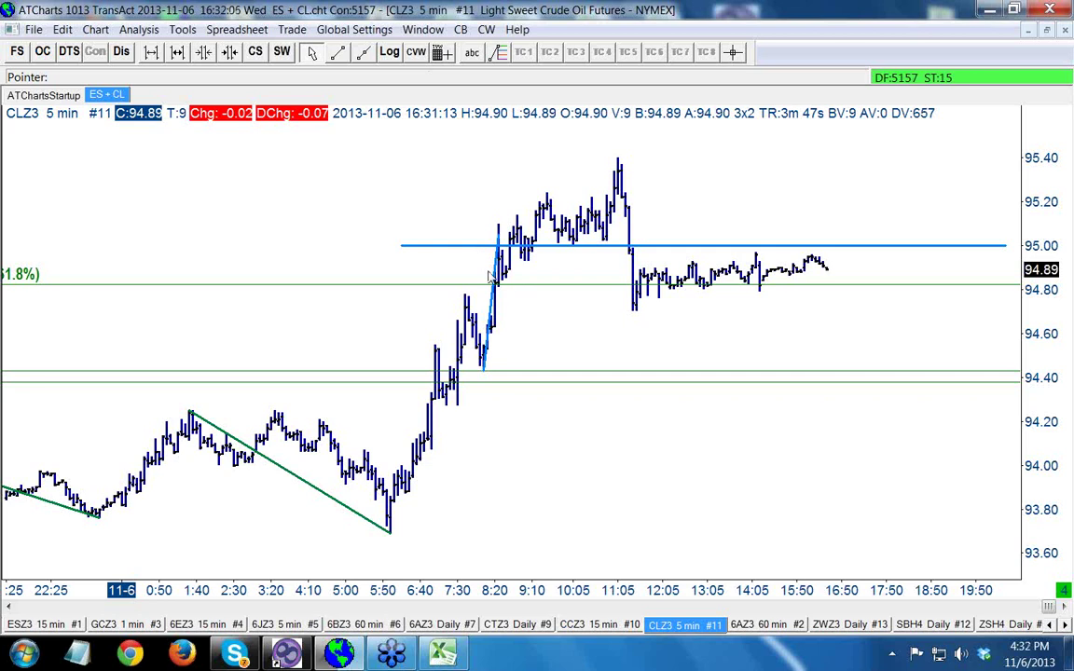
# Switch the crude oil chart to 1-minute bars and display the November 6 morning rally around 8:00
pyautogui.rightClick(367, 248)
pyautogui.click(410, 435)
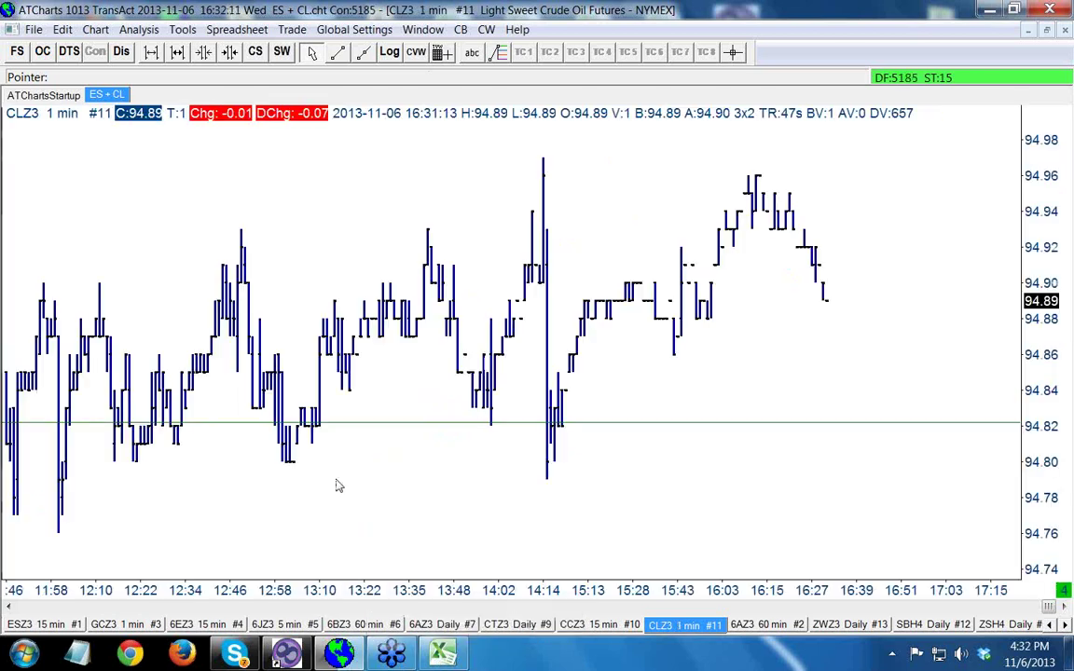
pyautogui.click(56, 606)
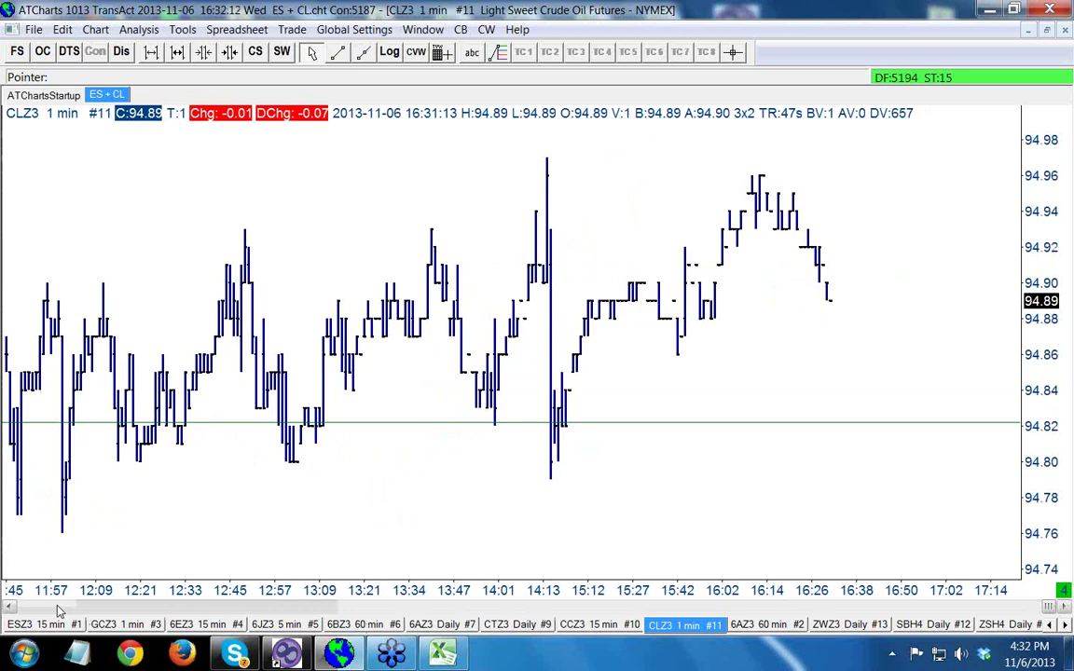
pyautogui.click(56, 606)
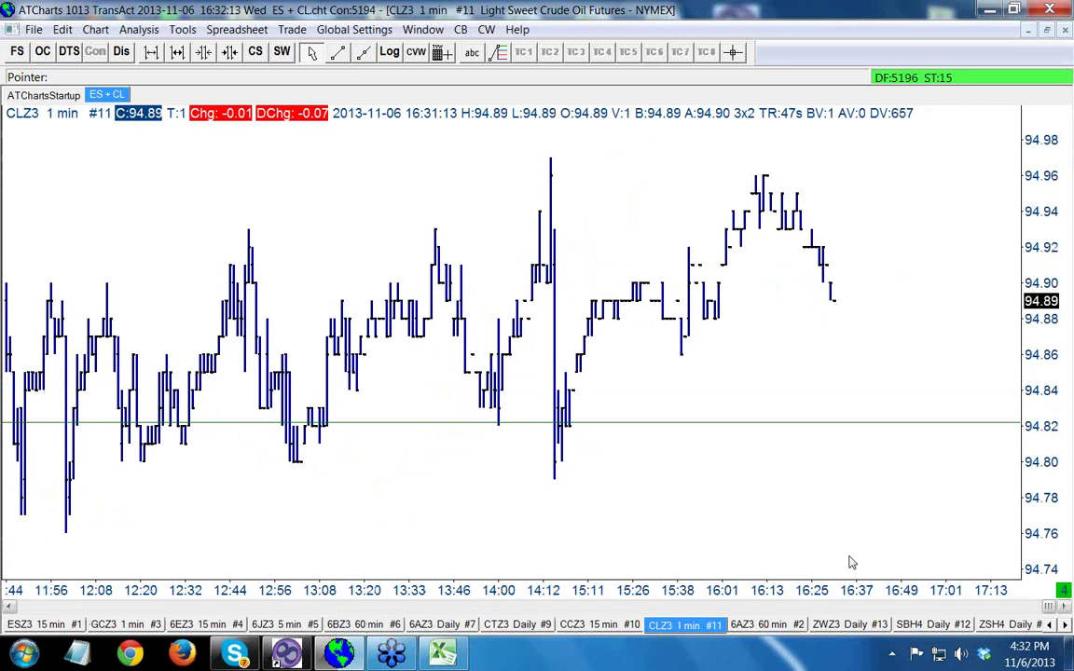
pyautogui.click(1044, 607)
pyautogui.click(1042, 608)
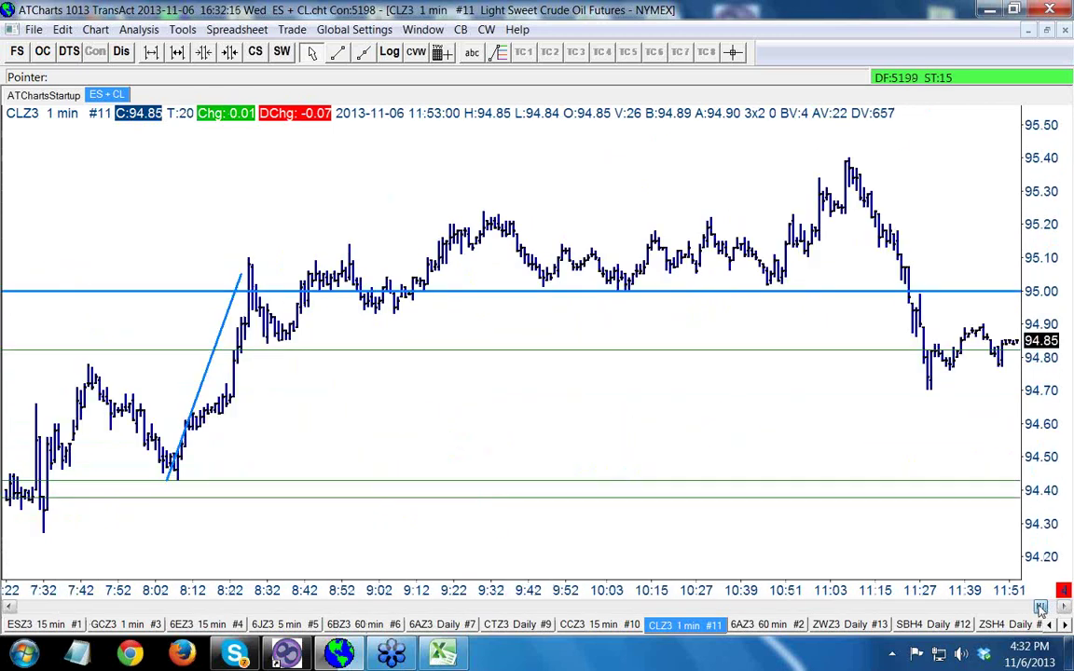
pyautogui.click(1042, 608)
pyautogui.click(1043, 608)
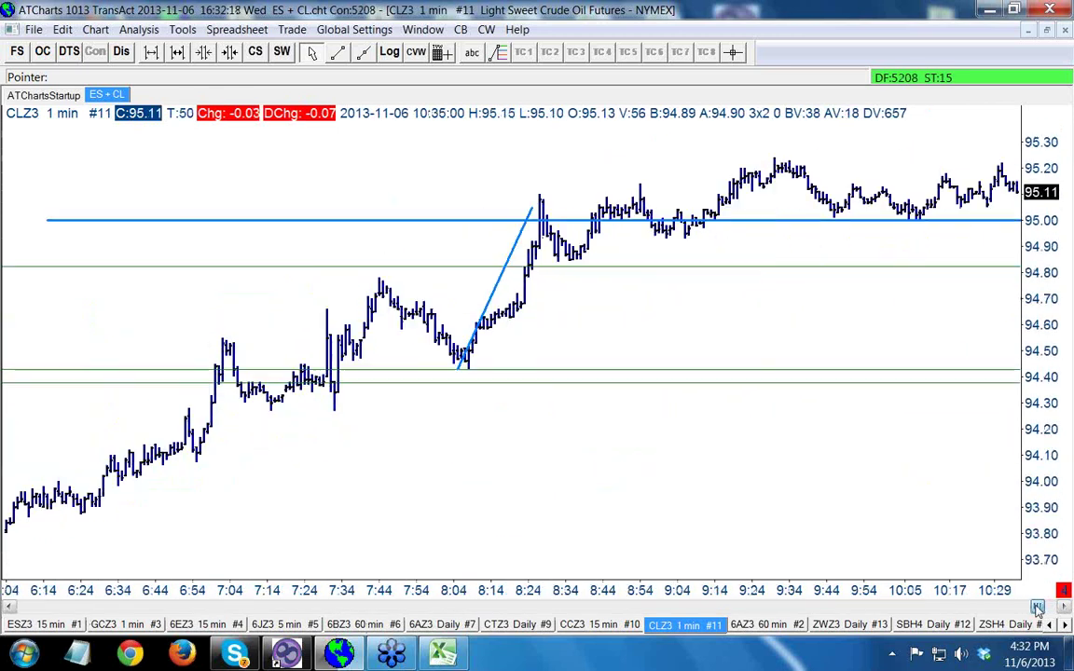
pyautogui.click(1042, 409)
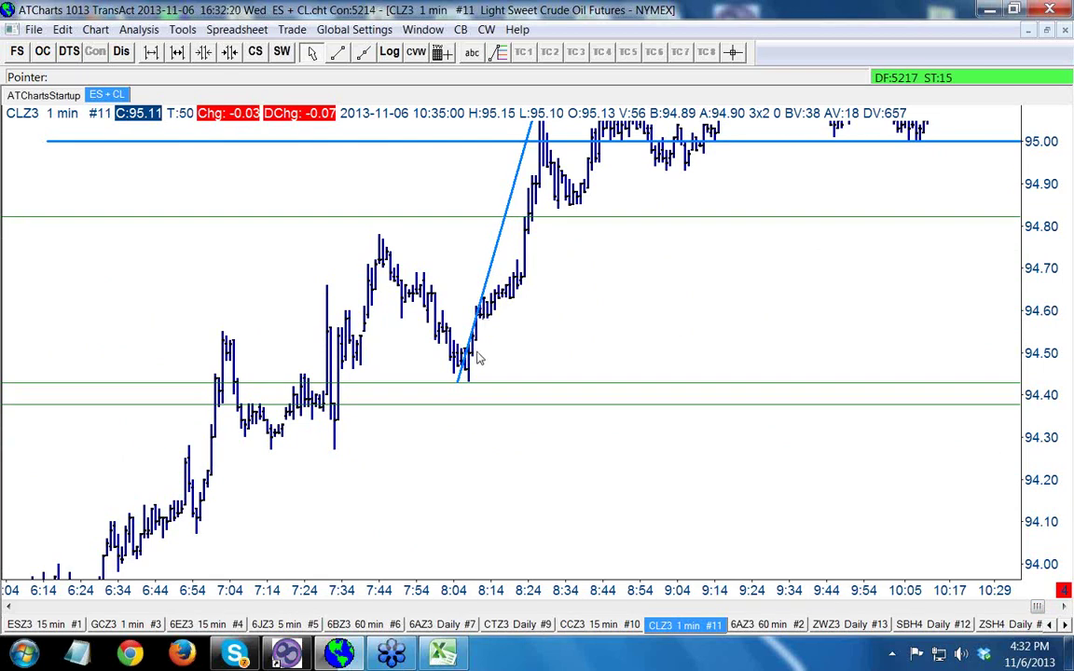
pyautogui.moveTo(1030, 282); pyautogui.dragTo(1031, 355)
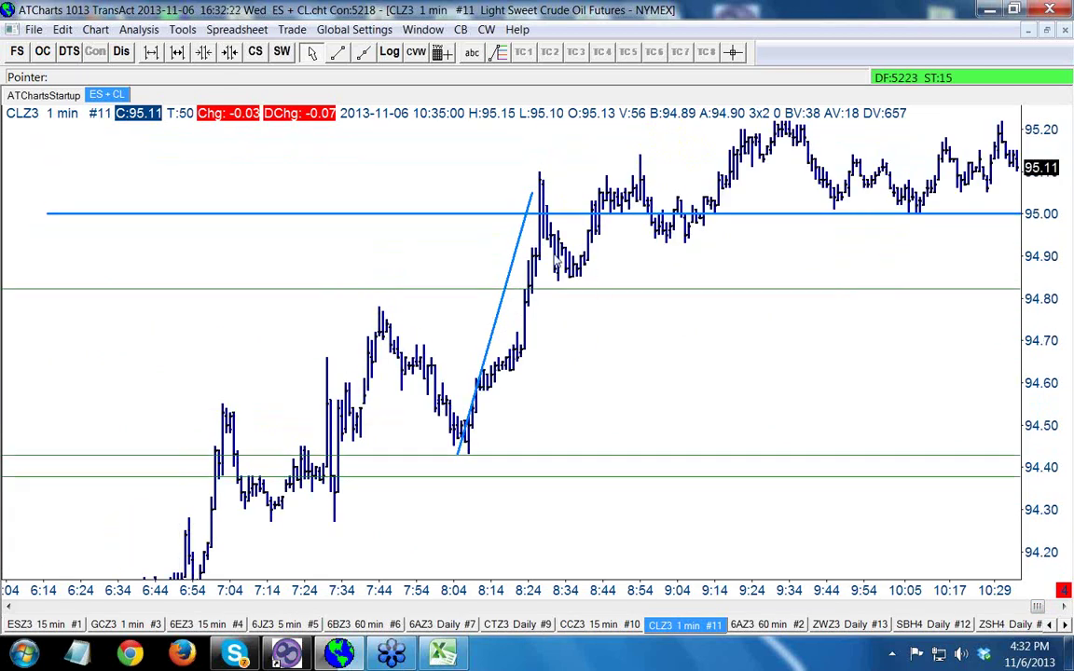
# Move the steep blue trend line clear of the rally bars, so it starts near 94.40 at about 8:28
pyautogui.click(516, 258)
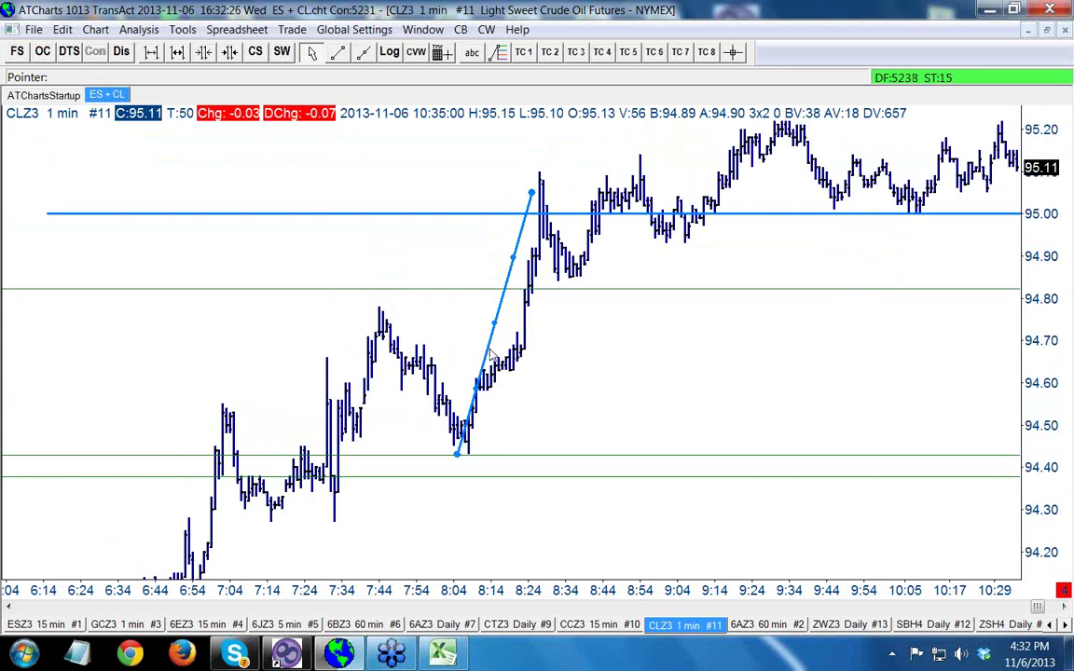
pyautogui.moveTo(486, 357); pyautogui.dragTo(575, 366)
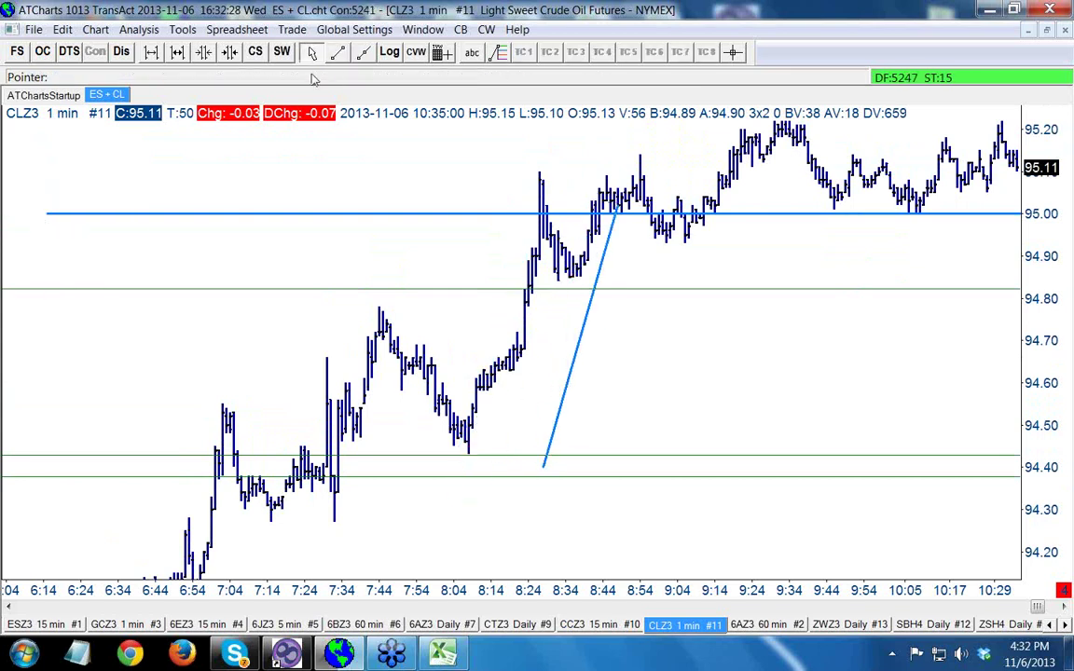
# Sketch a three-leg zigzag from about 94.45 at 8:08 through 94.56 and 94.47 up to 94.97, and try a retracement from its first peak
pyautogui.click(338, 52)
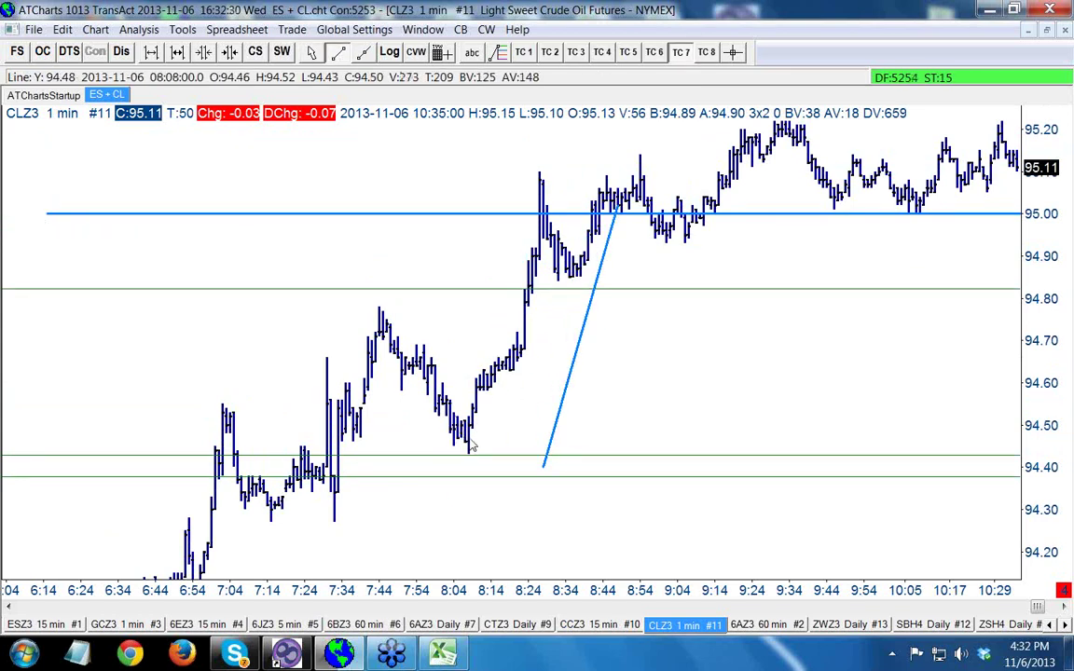
pyautogui.moveTo(471, 446); pyautogui.dragTo(491, 401)
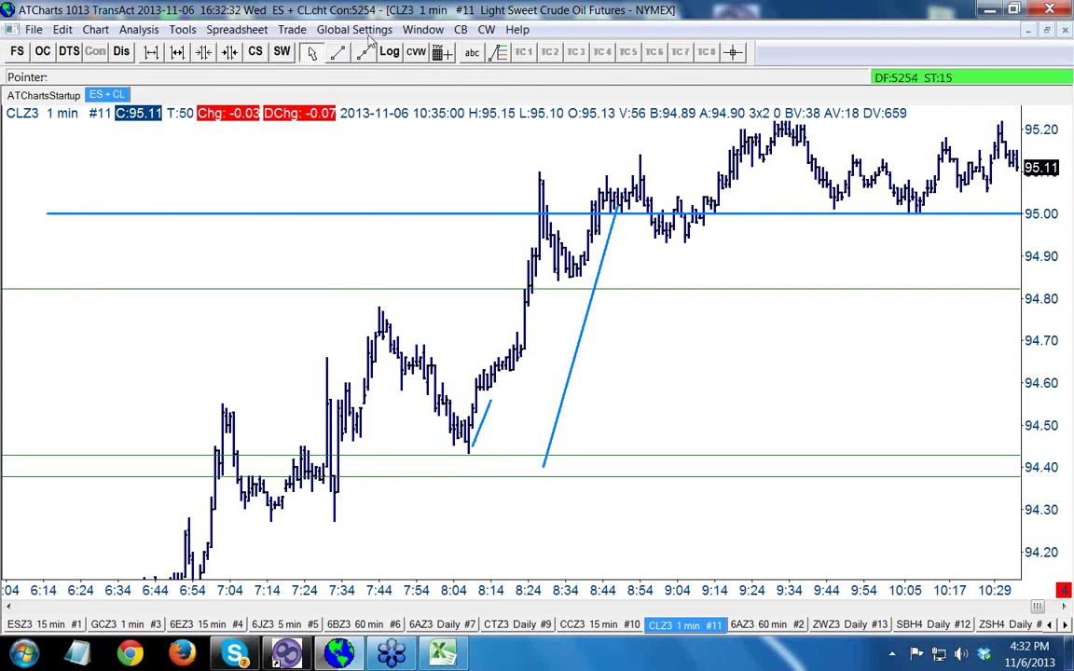
pyautogui.click(337, 52)
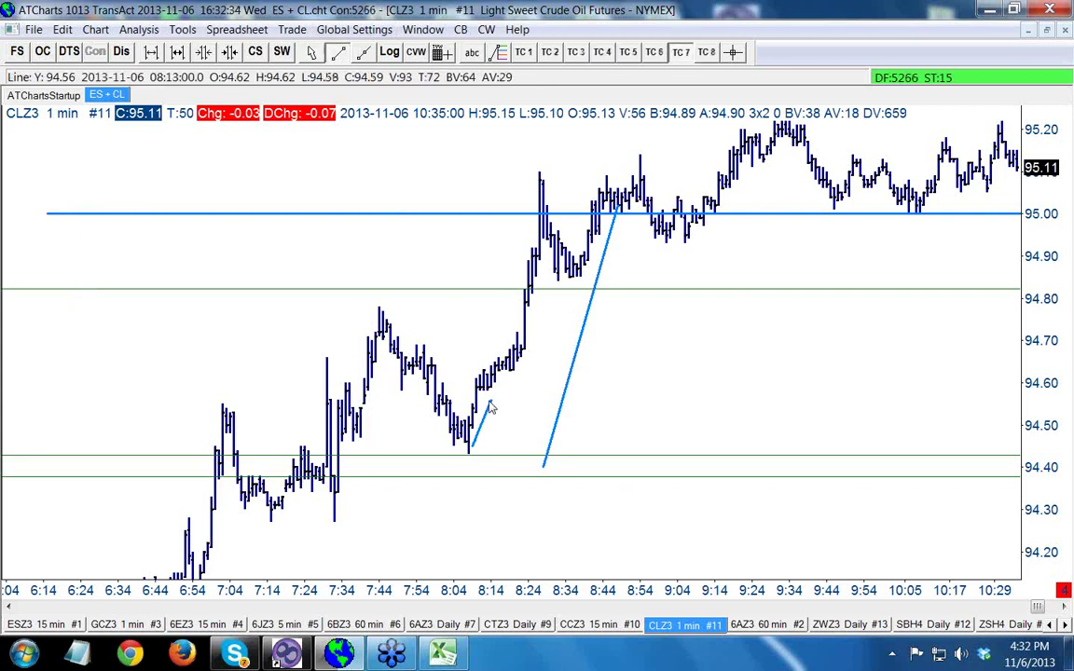
pyautogui.moveTo(488, 403)
pyautogui.mouseDown()
pyautogui.moveTo(506, 438)
pyautogui.moveTo(516, 282)
pyautogui.moveTo(541, 226)
pyautogui.mouseUp()
pyautogui.click(338, 53)
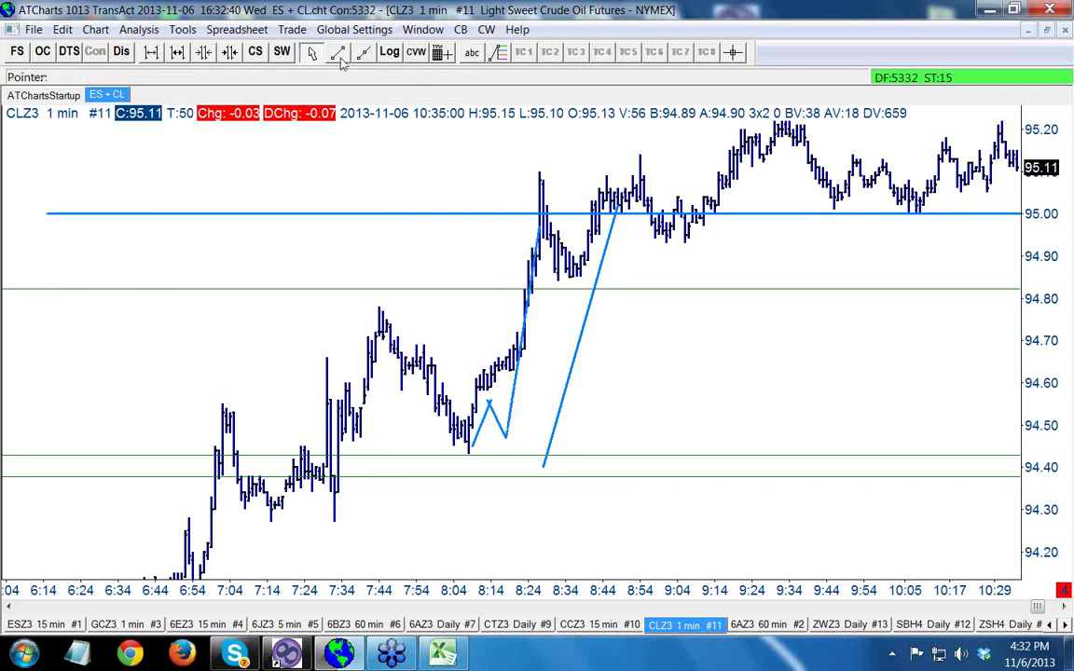
pyautogui.click(499, 54)
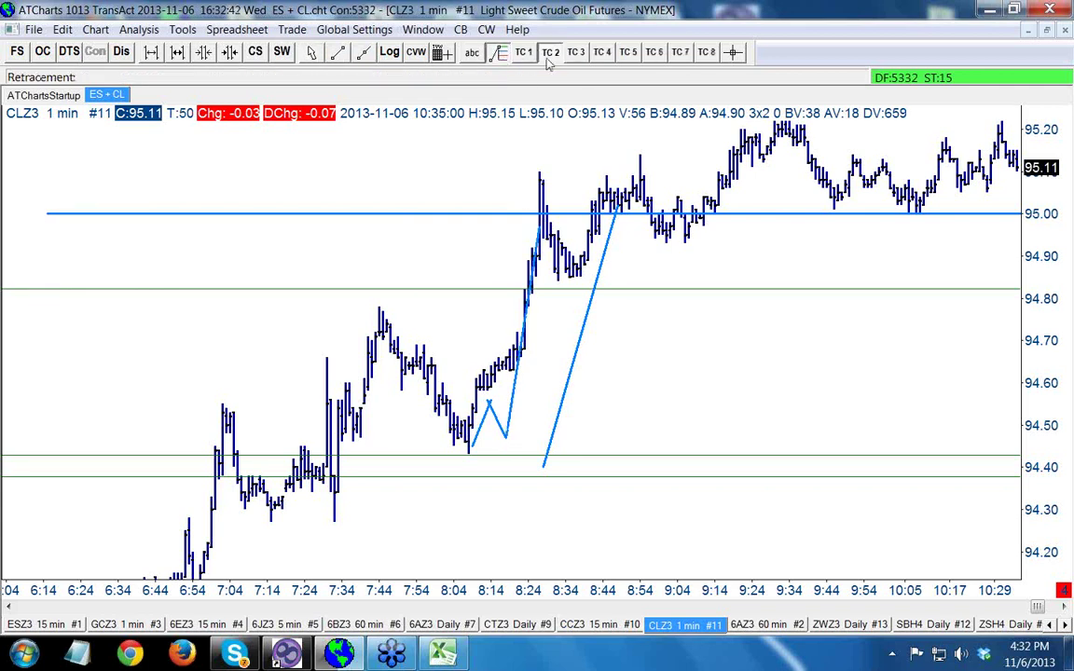
pyautogui.moveTo(487, 401); pyautogui.dragTo(538, 402)
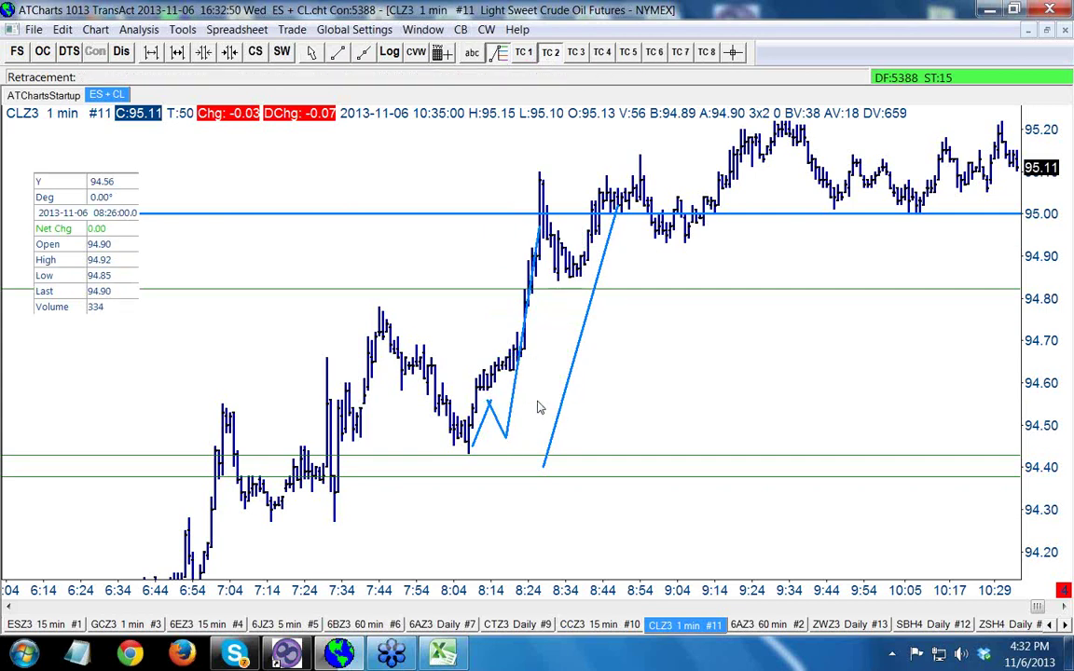
# Erase the three zigzag lines and the steep blue trend line beside the rally
pyautogui.rightClick(511, 409)
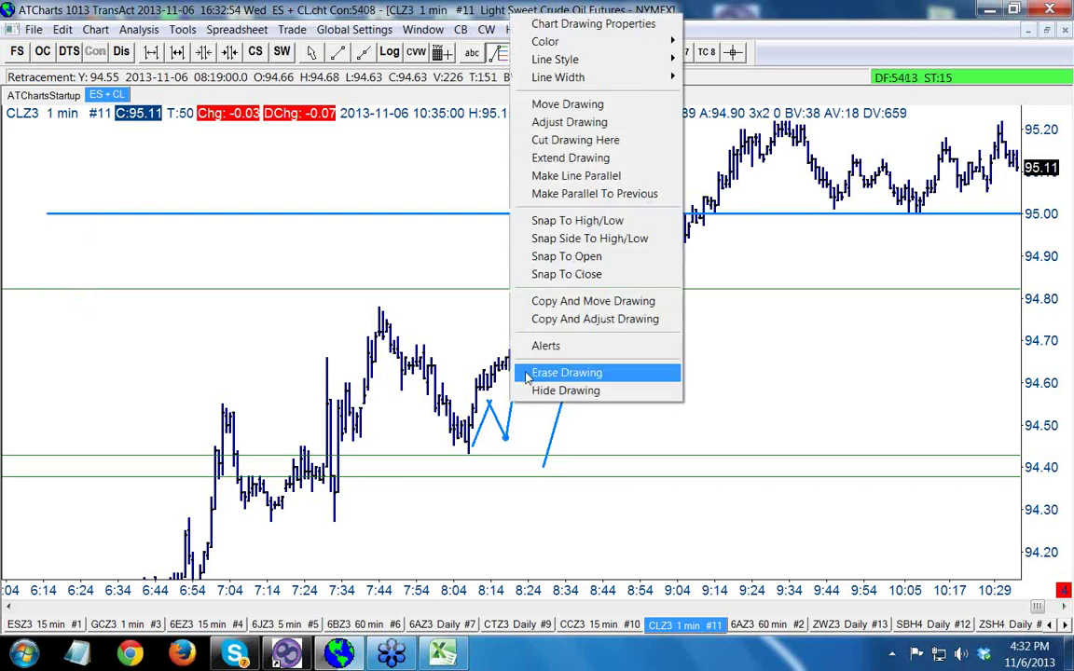
pyautogui.click(566, 372)
pyautogui.rightClick(499, 429)
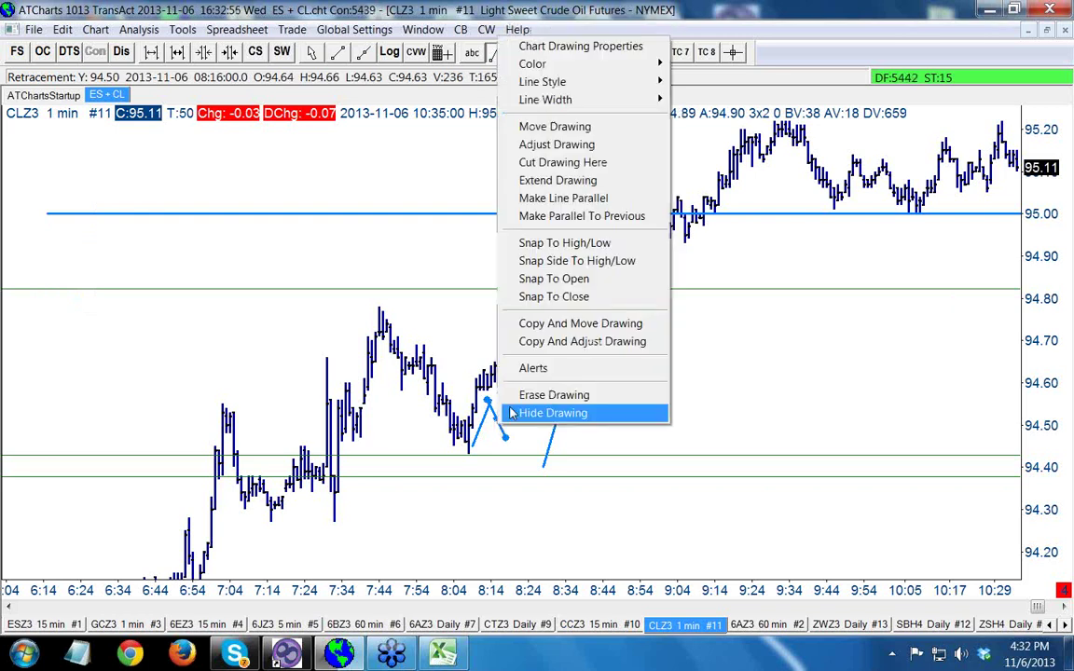
pyautogui.click(541, 395)
pyautogui.rightClick(478, 441)
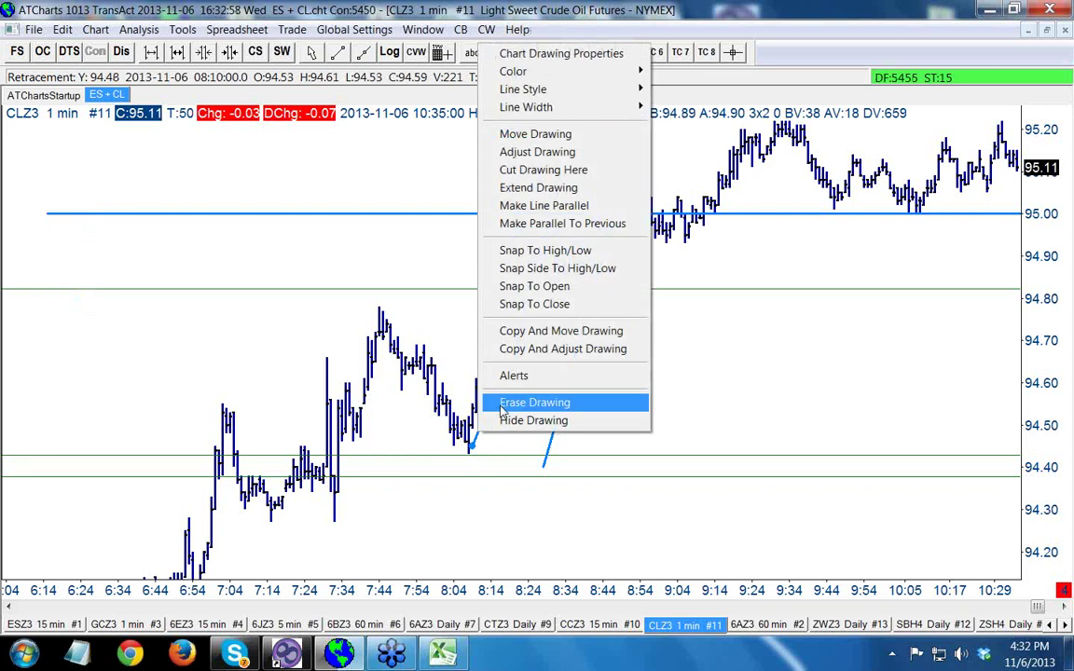
pyautogui.click(540, 403)
pyautogui.rightClick(553, 437)
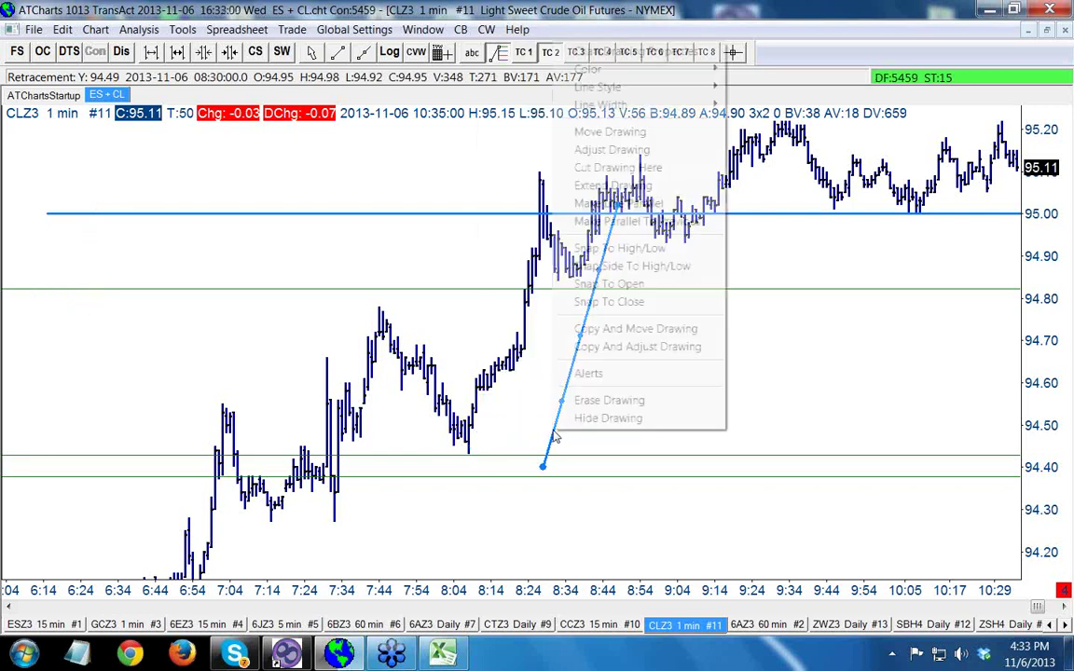
pyautogui.click(618, 398)
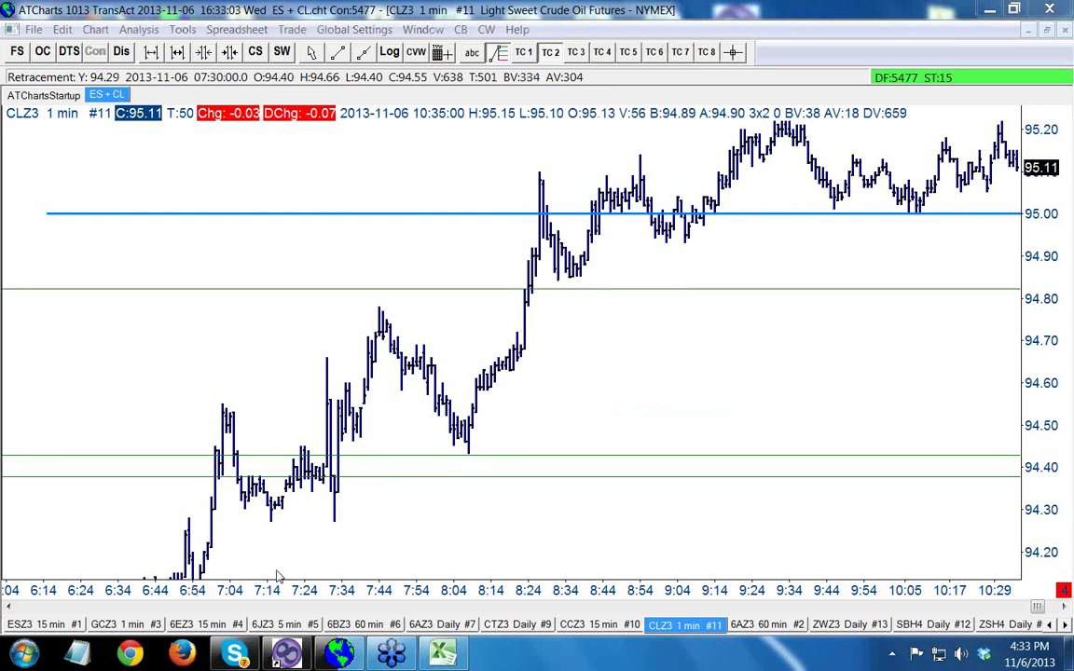
# Switch the crude oil chart to 5-minute bars and display the latest November 6 prices with a wider price range
pyautogui.rightClick(262, 349)
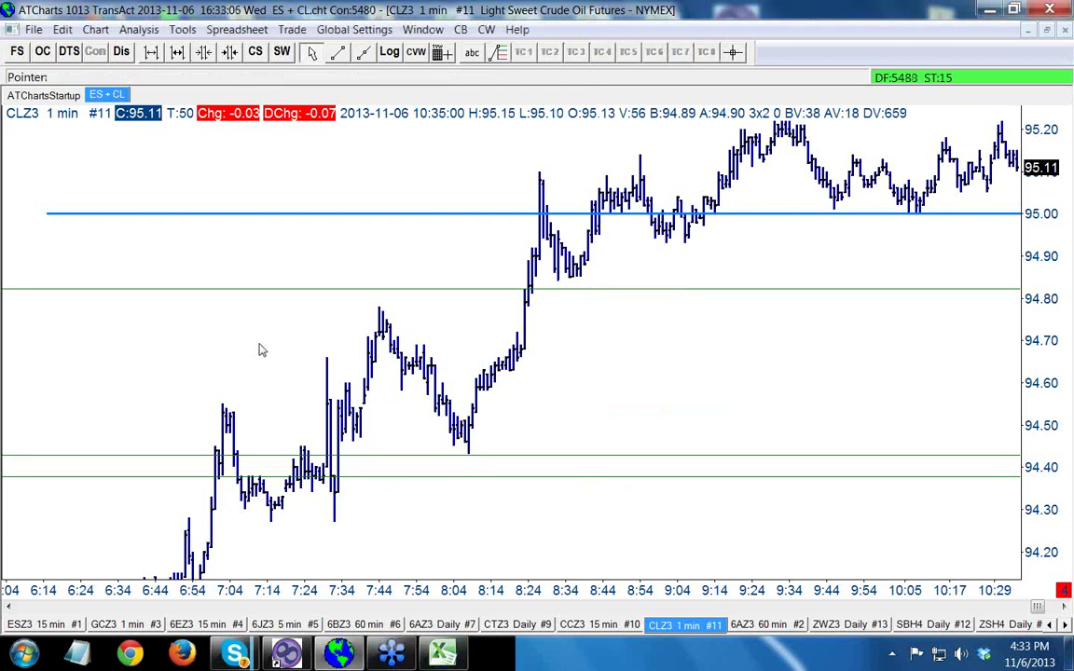
pyautogui.rightClick(261, 350)
pyautogui.click(284, 452)
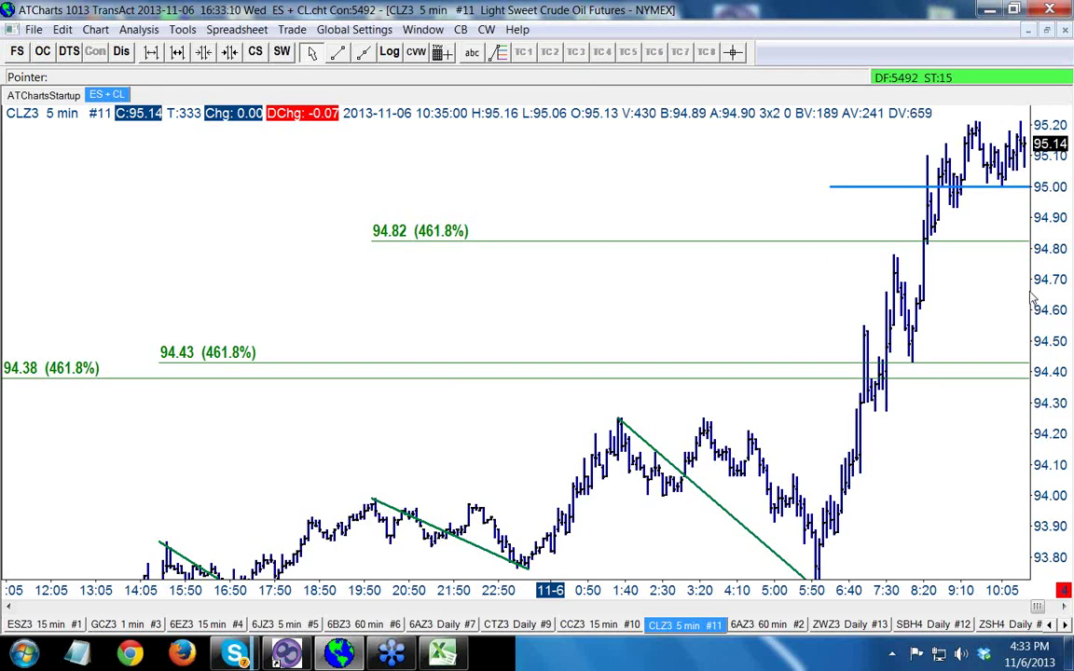
pyautogui.moveTo(1046, 340); pyautogui.dragTo(1056, 326)
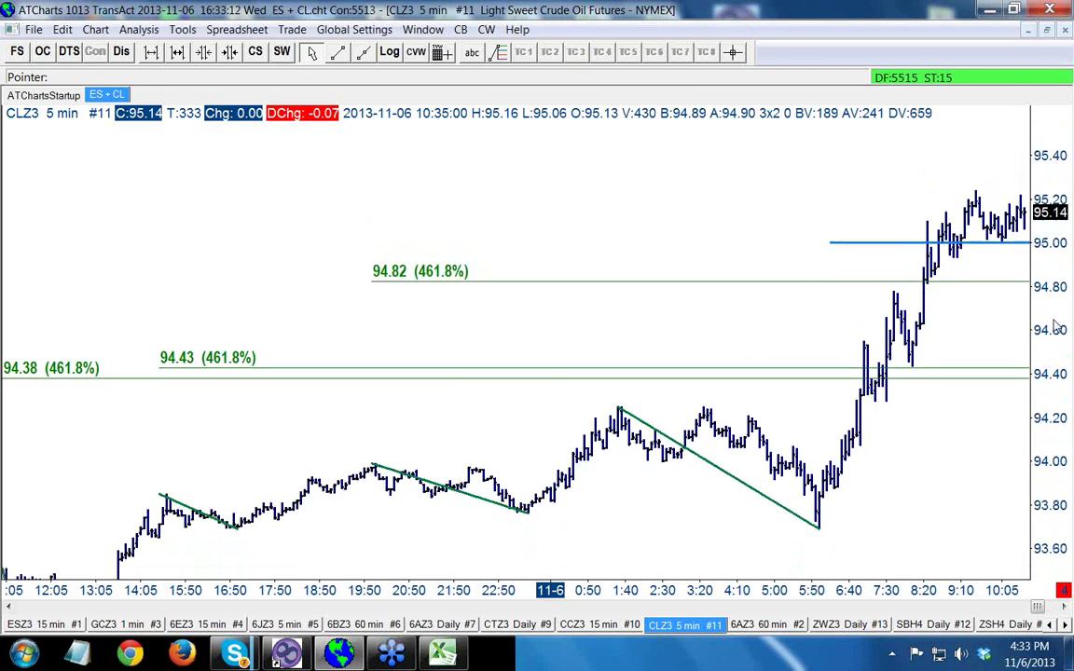
pyautogui.click(1064, 607)
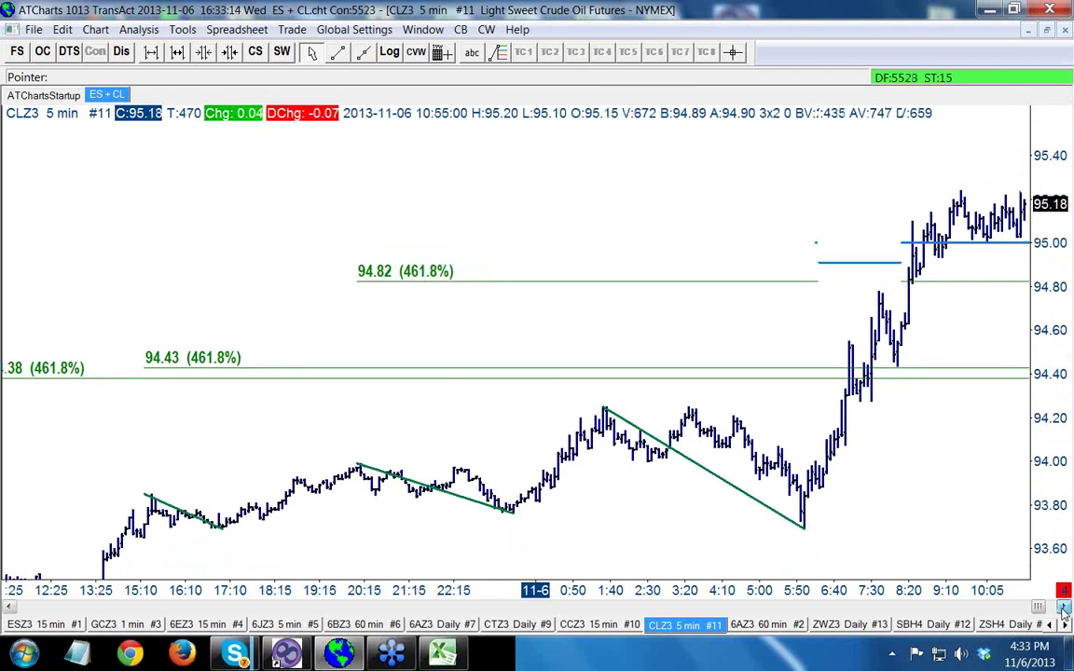
pyautogui.moveTo(1064, 607); pyautogui.dragTo(1064, 606)
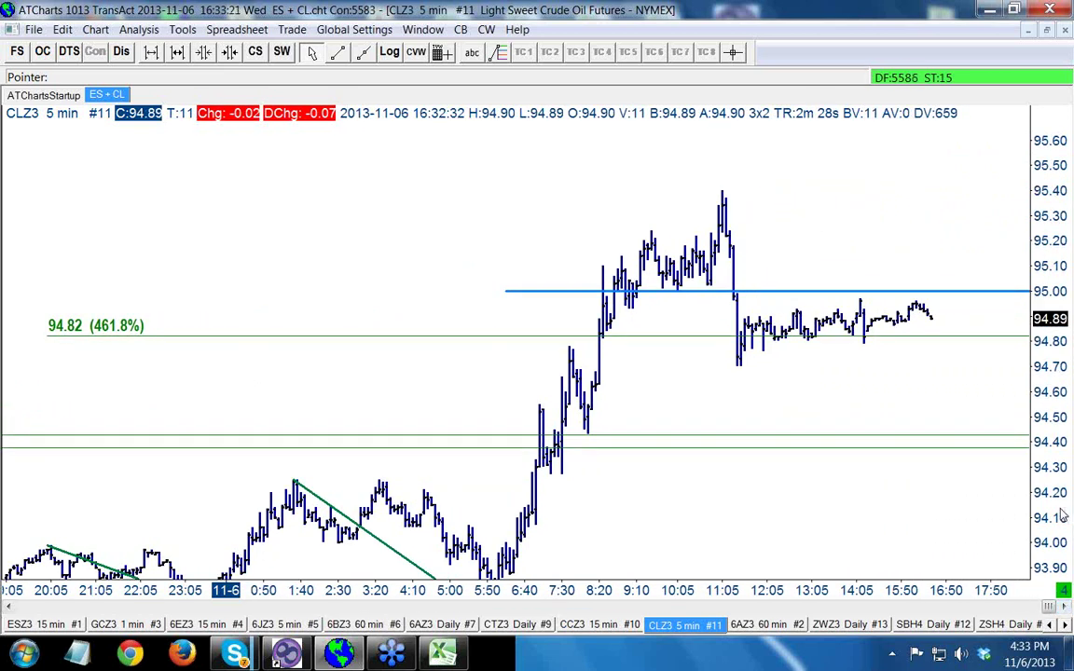
pyautogui.moveTo(1054, 483); pyautogui.dragTo(1070, 460)
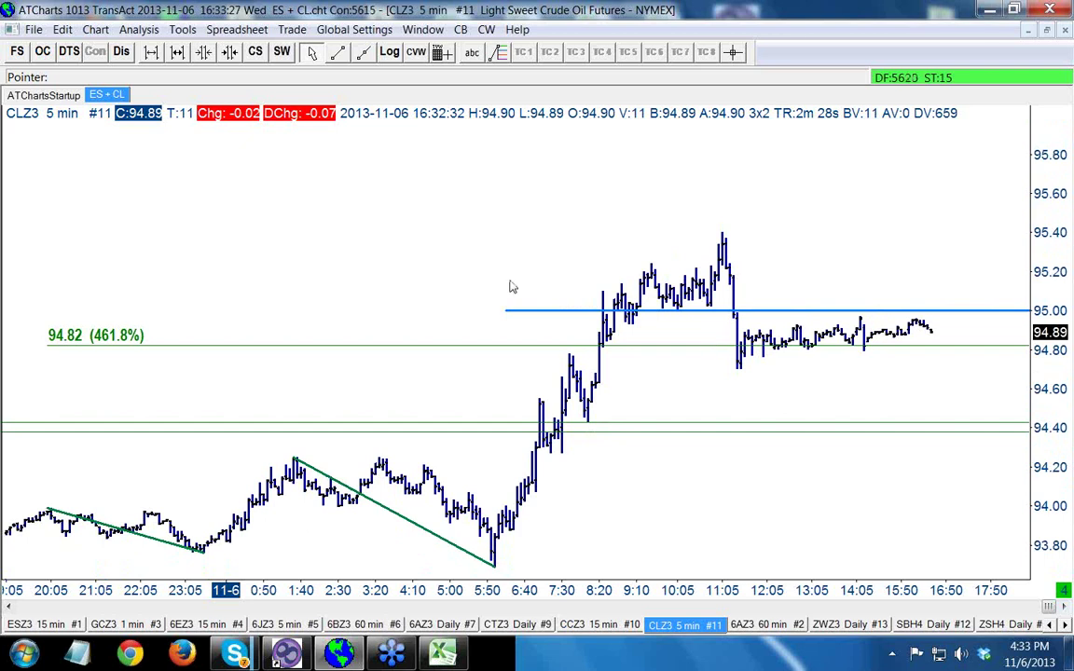
pyautogui.click(339, 53)
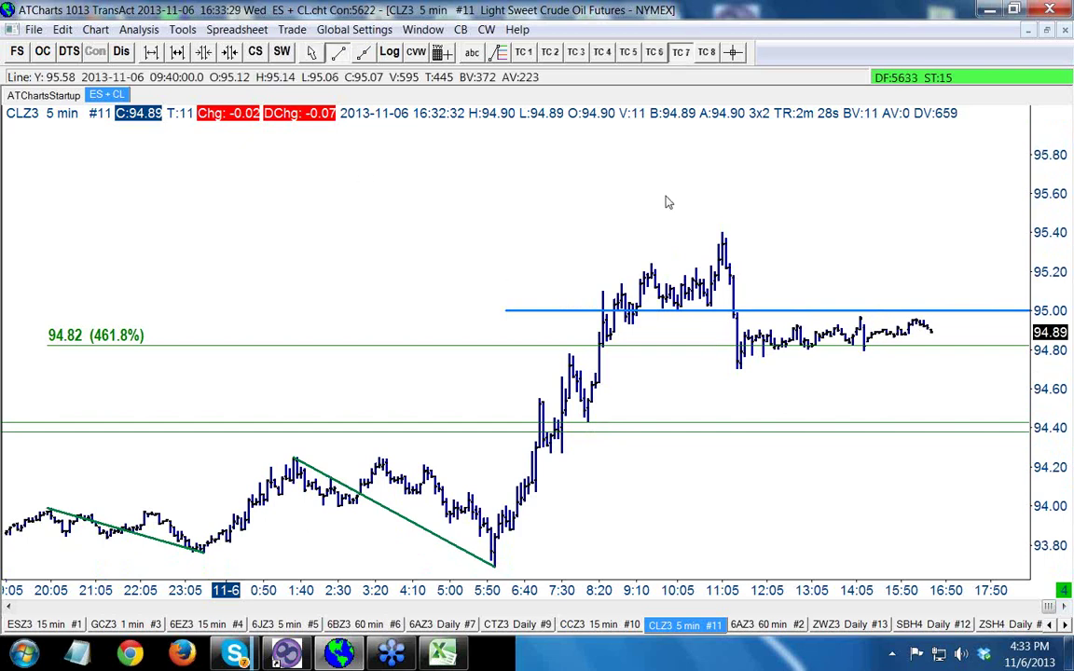
pyautogui.moveTo(669, 194)
pyautogui.mouseDown()
pyautogui.moveTo(647, 260)
pyautogui.moveTo(716, 259)
pyautogui.moveTo(657, 233)
pyautogui.moveTo(718, 258)
pyautogui.moveTo(708, 256)
pyautogui.moveTo(721, 274)
pyautogui.moveTo(723, 245)
pyautogui.moveTo(695, 266)
pyautogui.moveTo(724, 243)
pyautogui.moveTo(695, 268)
pyautogui.moveTo(648, 266)
pyautogui.moveTo(716, 257)
pyautogui.moveTo(640, 250)
pyautogui.moveTo(605, 206)
pyautogui.mouseUp()
pyautogui.press('Delete')
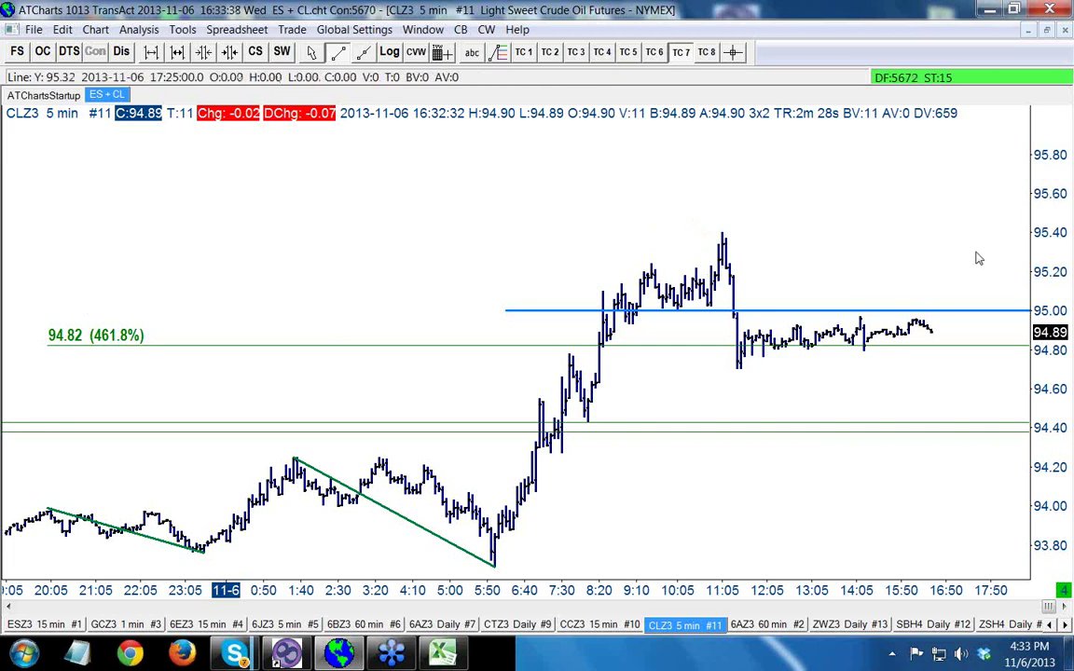
# Add a bar count from the swing high near 95.24 at about 9:30 to the 11:00 breakout bar
pyautogui.moveTo(1064, 269)
pyautogui.mouseDown()
pyautogui.moveTo(1066, 214)
pyautogui.moveTo(1063, 280)
pyautogui.mouseUp()
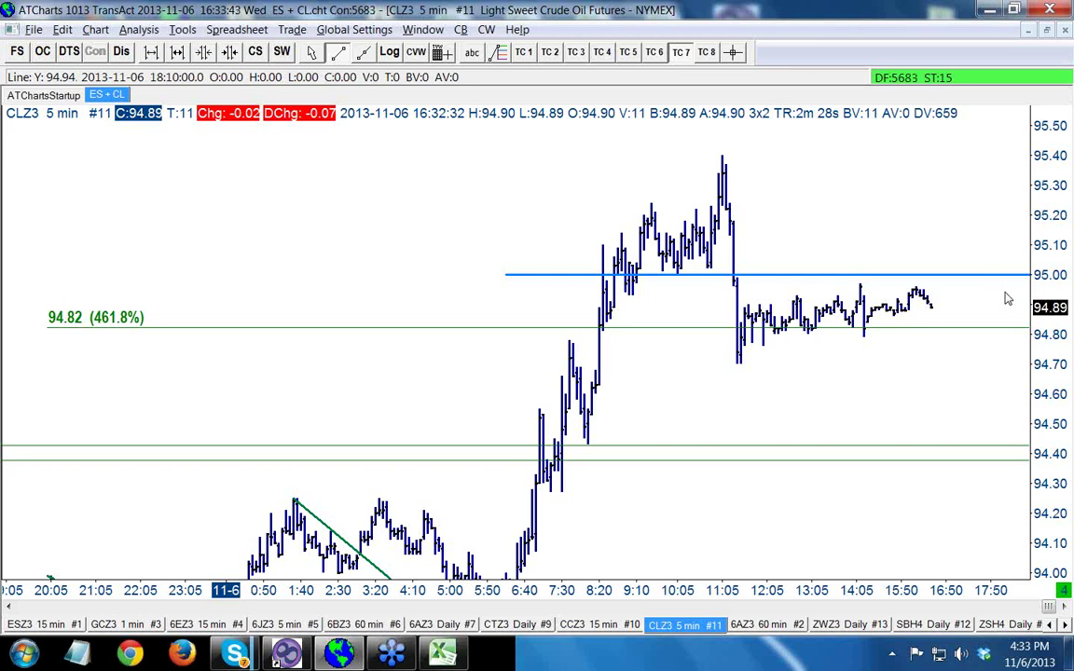
pyautogui.click(442, 52)
pyautogui.moveTo(655, 203); pyautogui.dragTo(716, 192)
pyautogui.press('Escape')
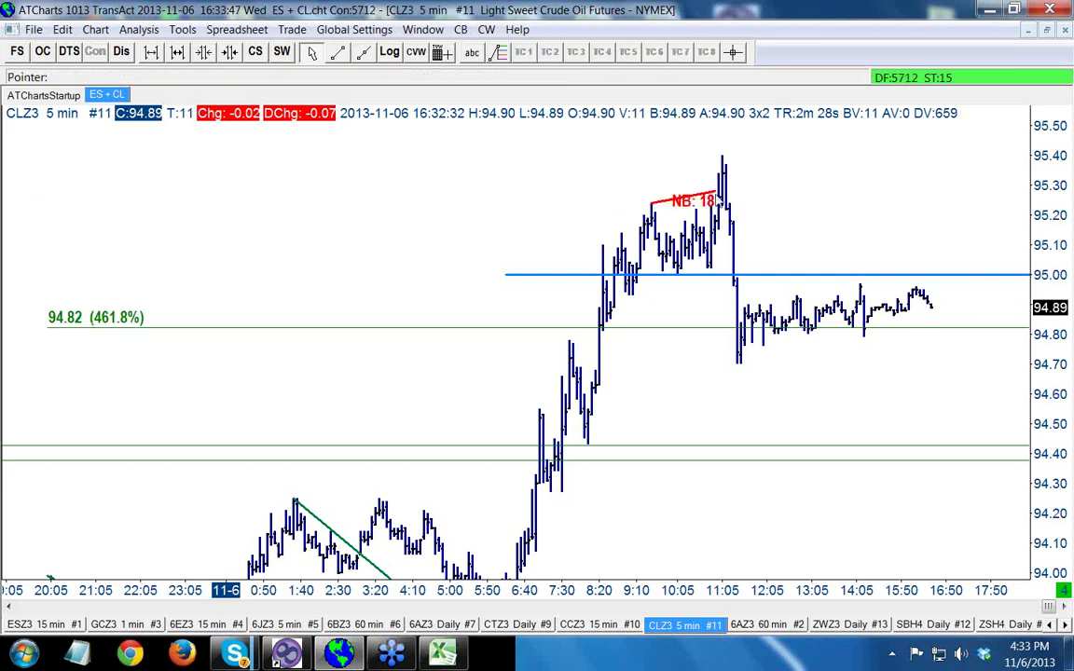
pyautogui.moveTo(716, 191); pyautogui.dragTo(718, 190)
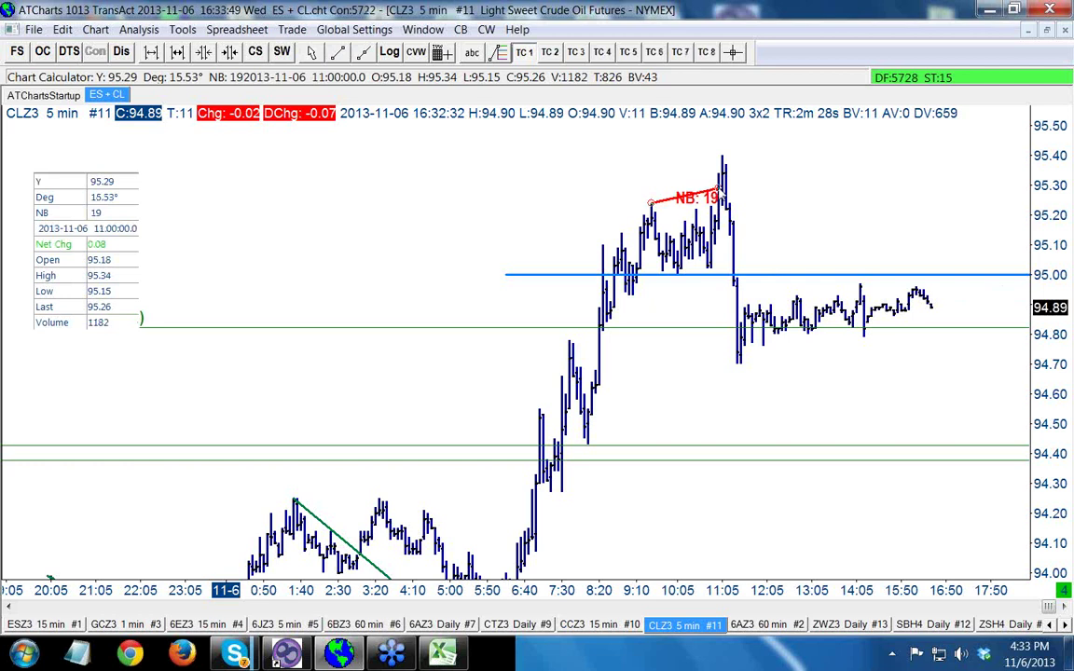
pyautogui.press('Escape')
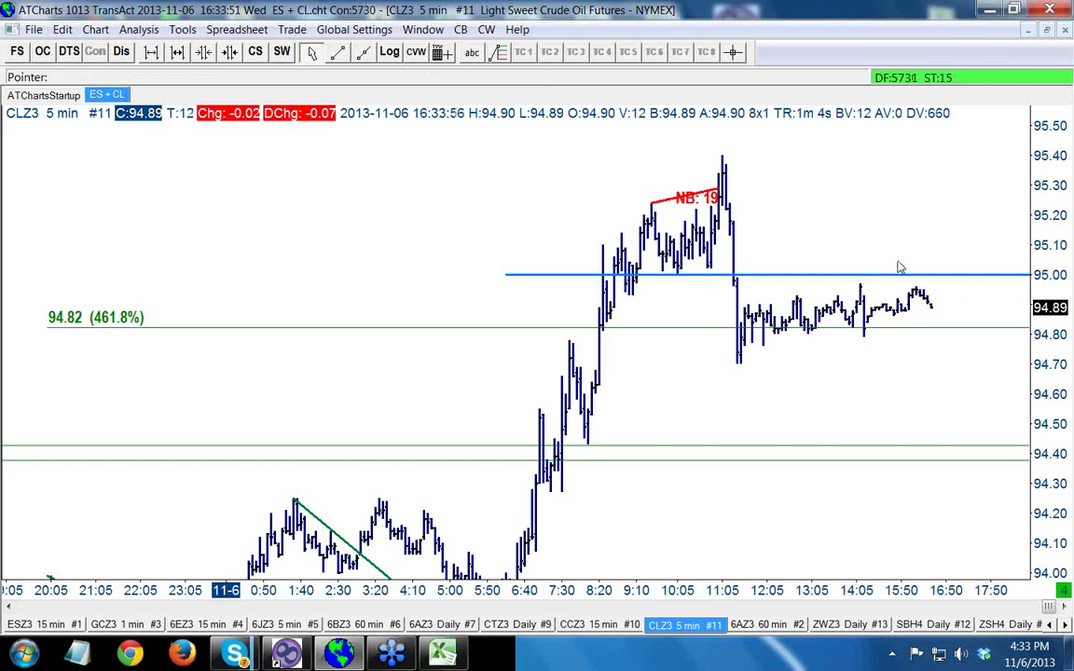
# Add bar counts from the 7:00 high near 94.55 and from the next high near 94.78 to the bars that break above them
pyautogui.moveTo(1037, 264); pyautogui.dragTo(1032, 233)
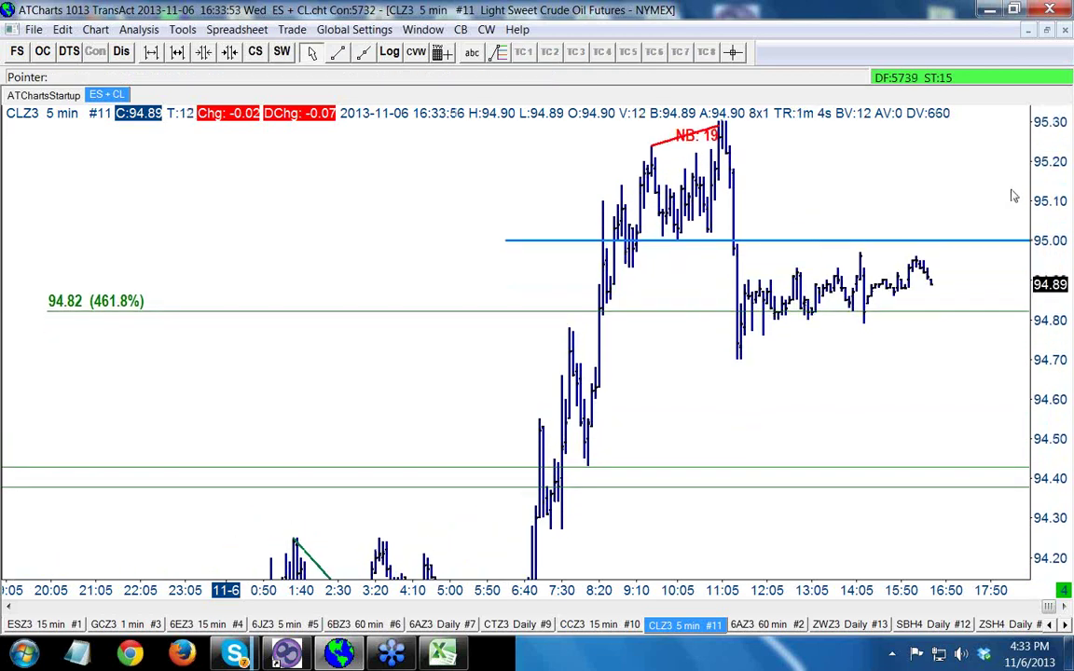
pyautogui.moveTo(1044, 179); pyautogui.dragTo(1069, 342)
pyautogui.press('Up')
pyautogui.press('Up')
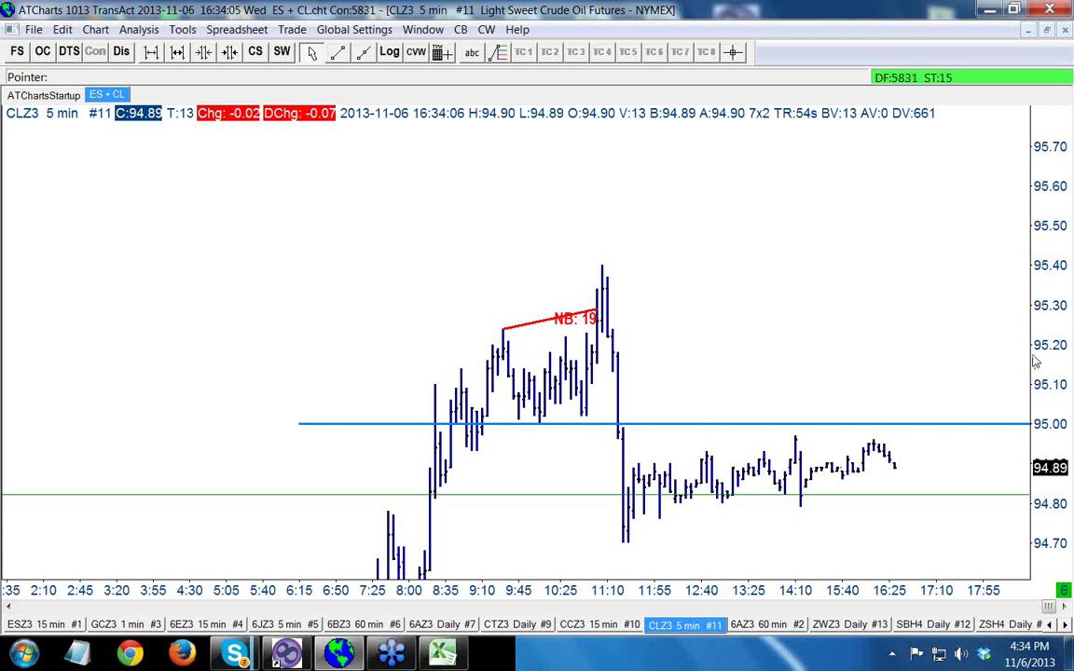
pyautogui.moveTo(1040, 354); pyautogui.dragTo(1058, 335)
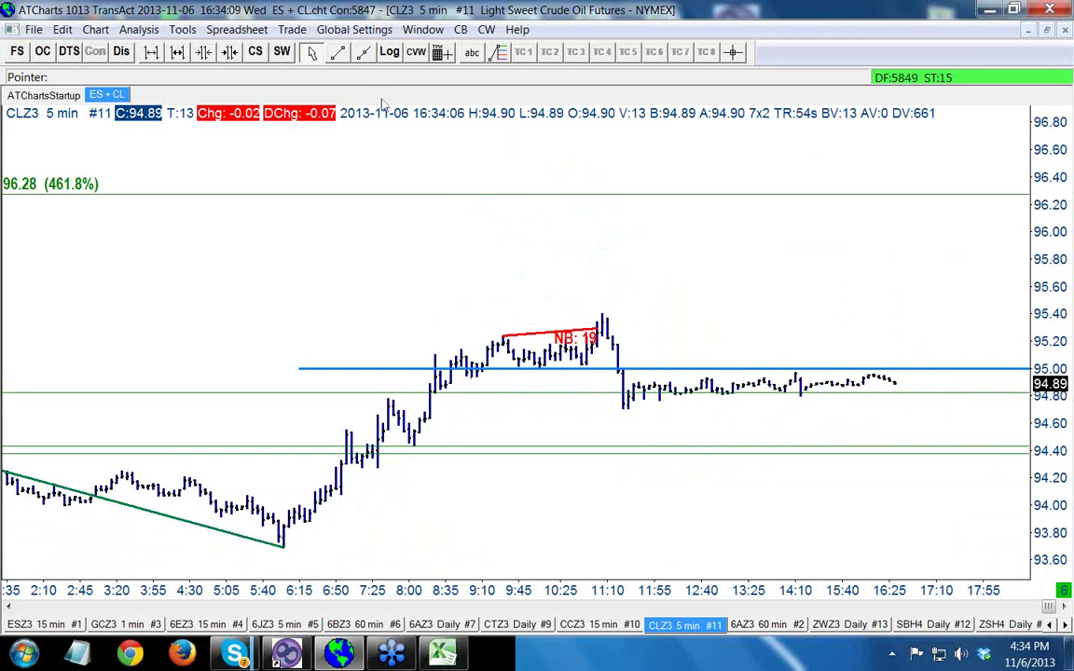
pyautogui.click(338, 52)
pyautogui.moveTo(504, 486); pyautogui.dragTo(431, 508)
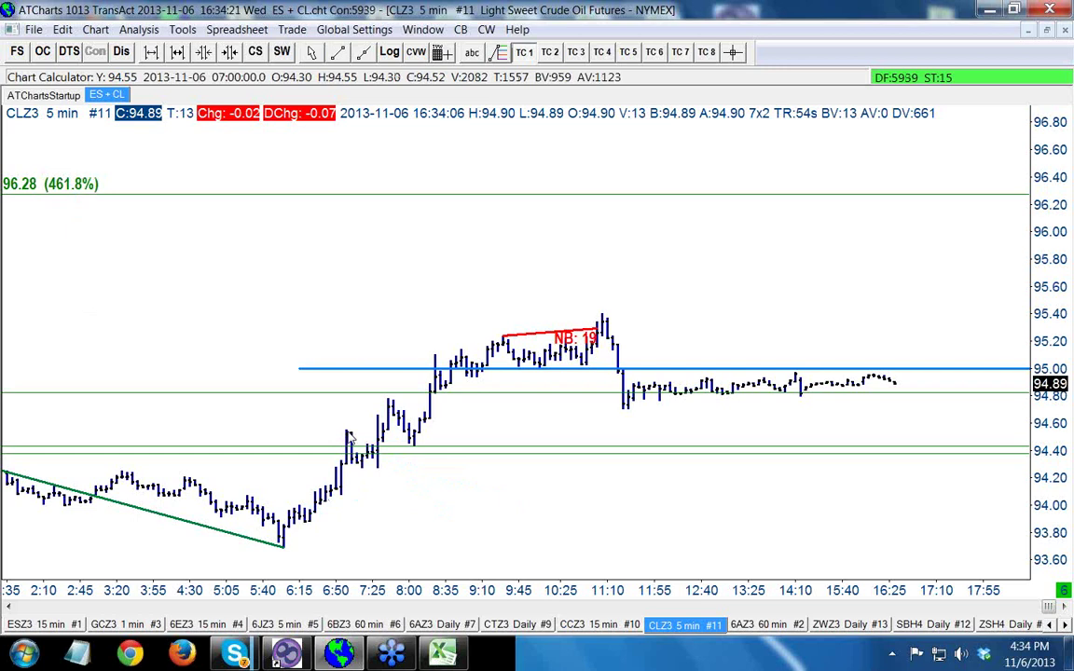
pyautogui.moveTo(349, 438); pyautogui.dragTo(376, 448)
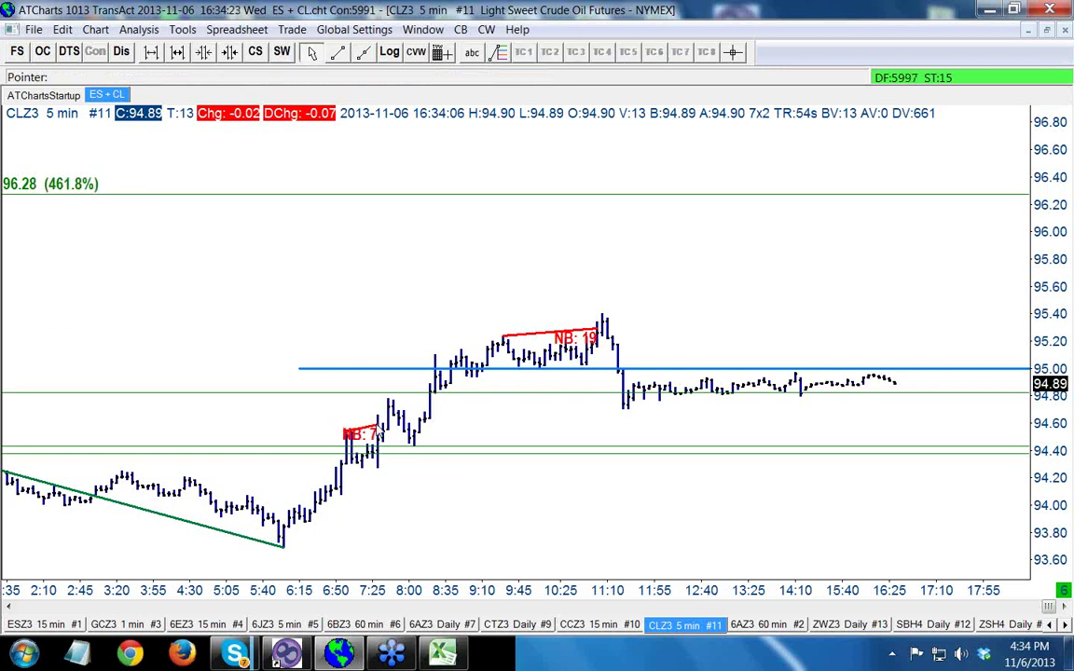
pyautogui.middleClick(377, 446)
pyautogui.moveTo(393, 408); pyautogui.dragTo(430, 414)
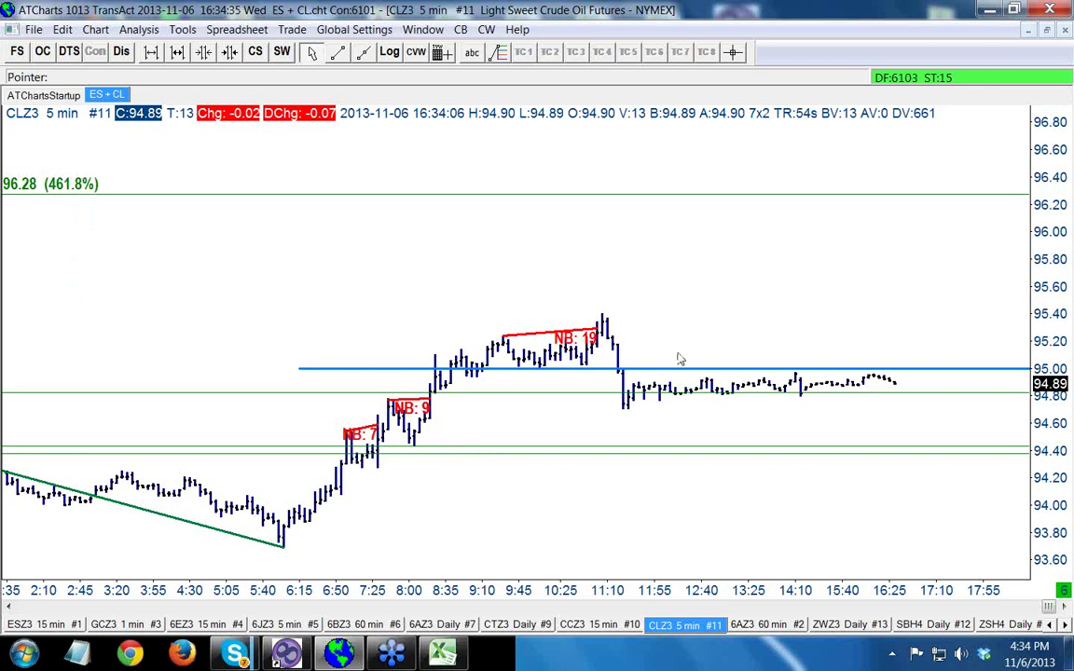
# Erase the bar count at the 7:00 high and the blue horizontal line at 95.00
pyautogui.click(364, 429)
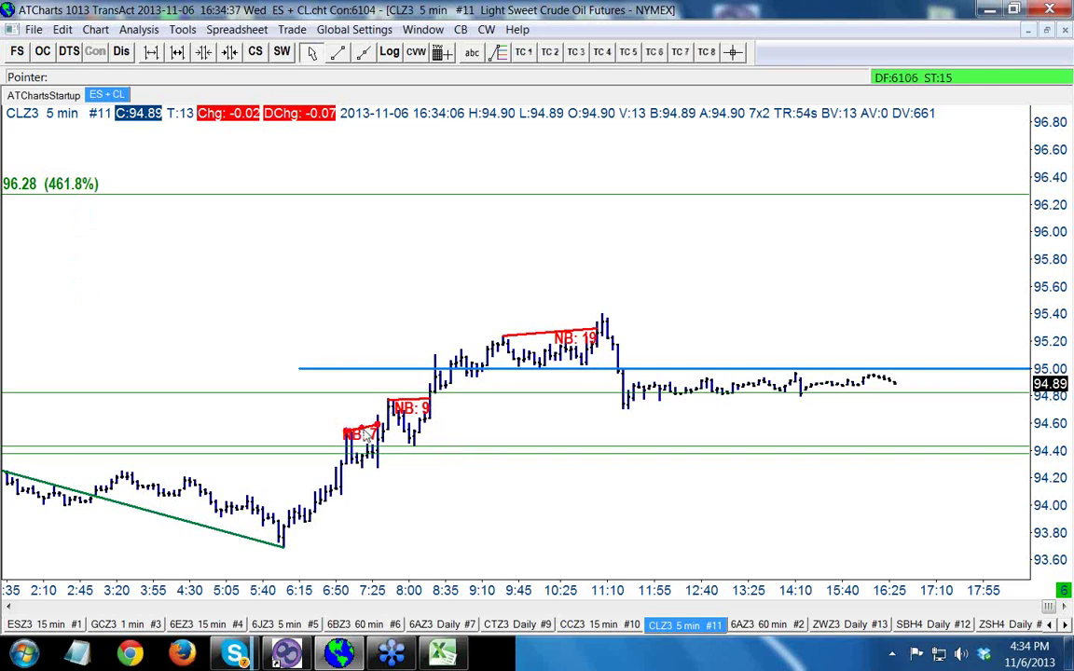
pyautogui.rightClick(366, 434)
pyautogui.click(373, 360)
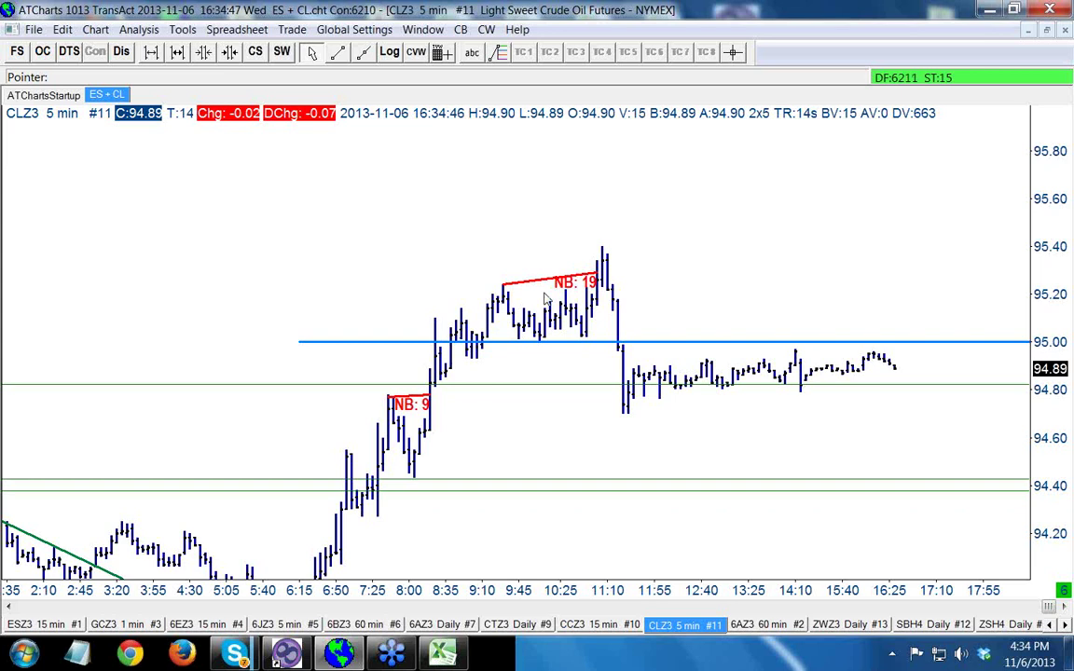
pyautogui.rightClick(723, 343)
pyautogui.click(764, 604)
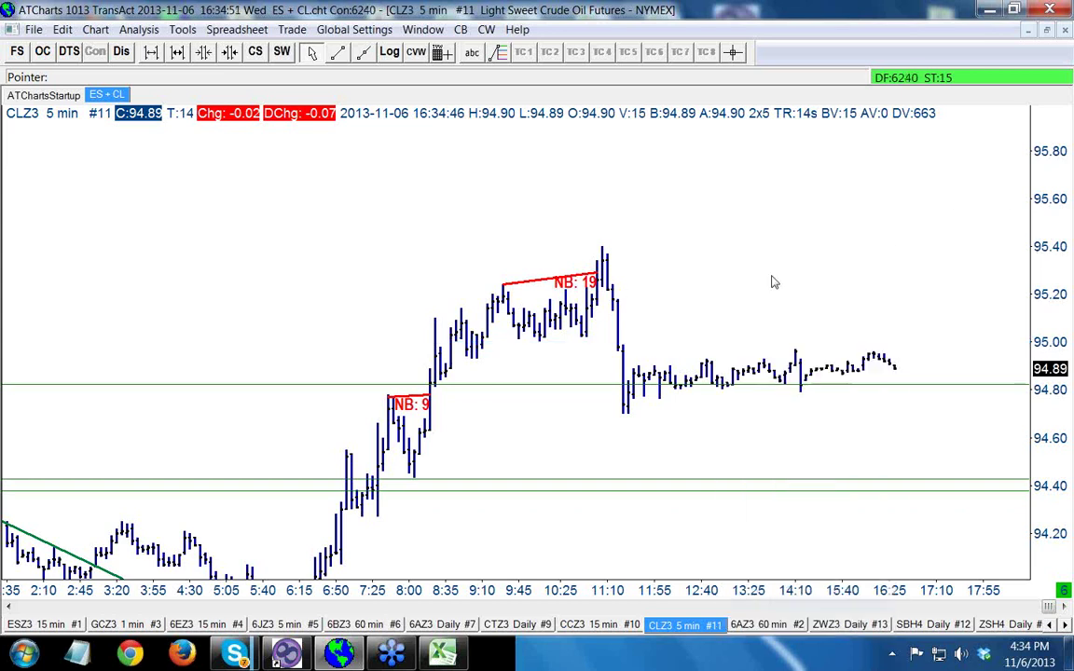
pyautogui.moveTo(1061, 212); pyautogui.dragTo(1053, 249)
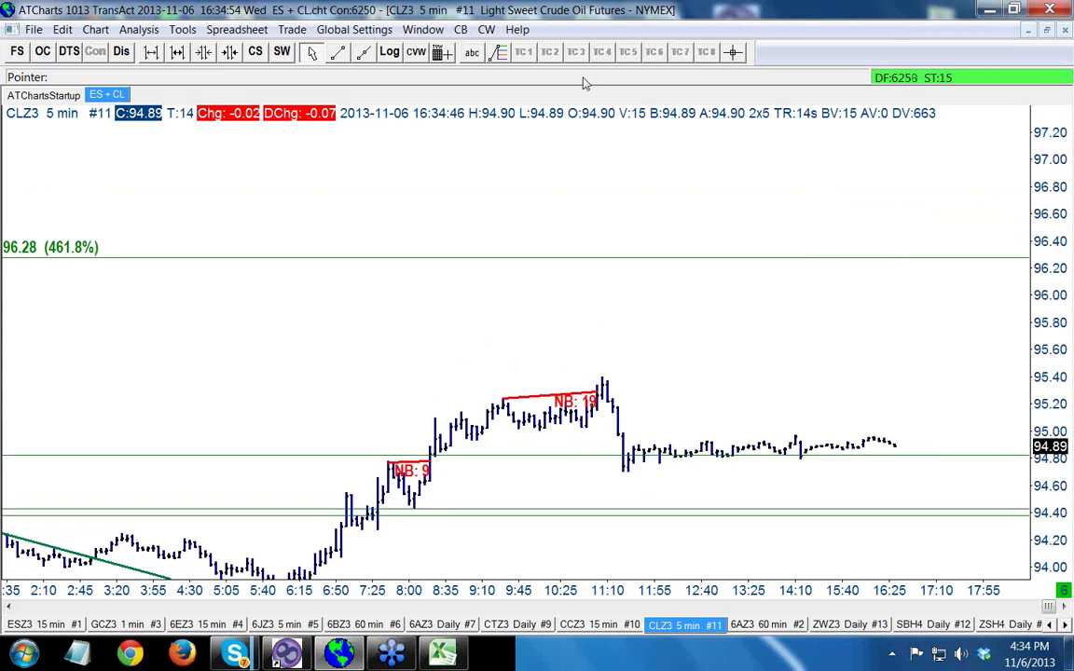
# Add 461.8% Fibonacci extensions on the pullbacks from the 94.78 high to about 94.43 and from the 95.24 high to about 95.00
pyautogui.click(499, 54)
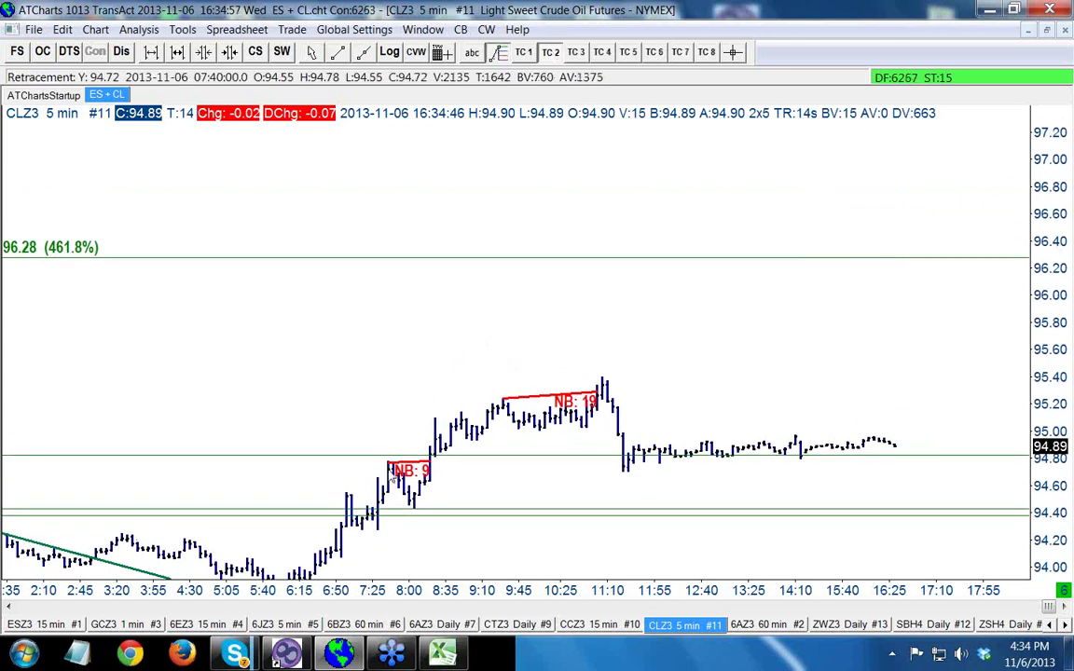
pyautogui.moveTo(389, 462); pyautogui.dragTo(417, 515)
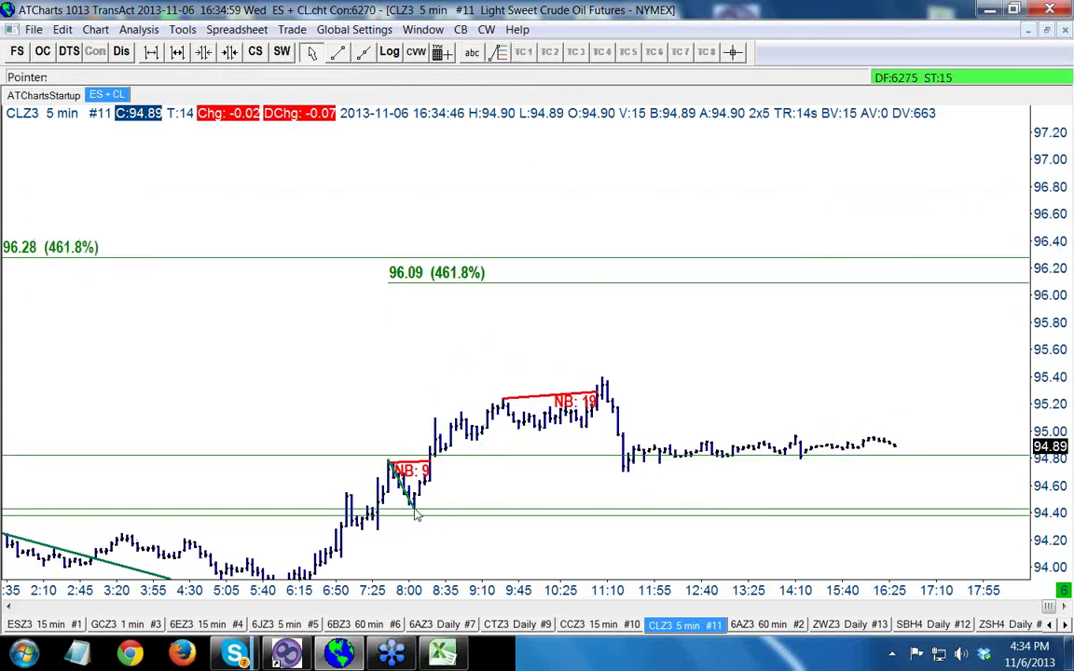
pyautogui.click(499, 53)
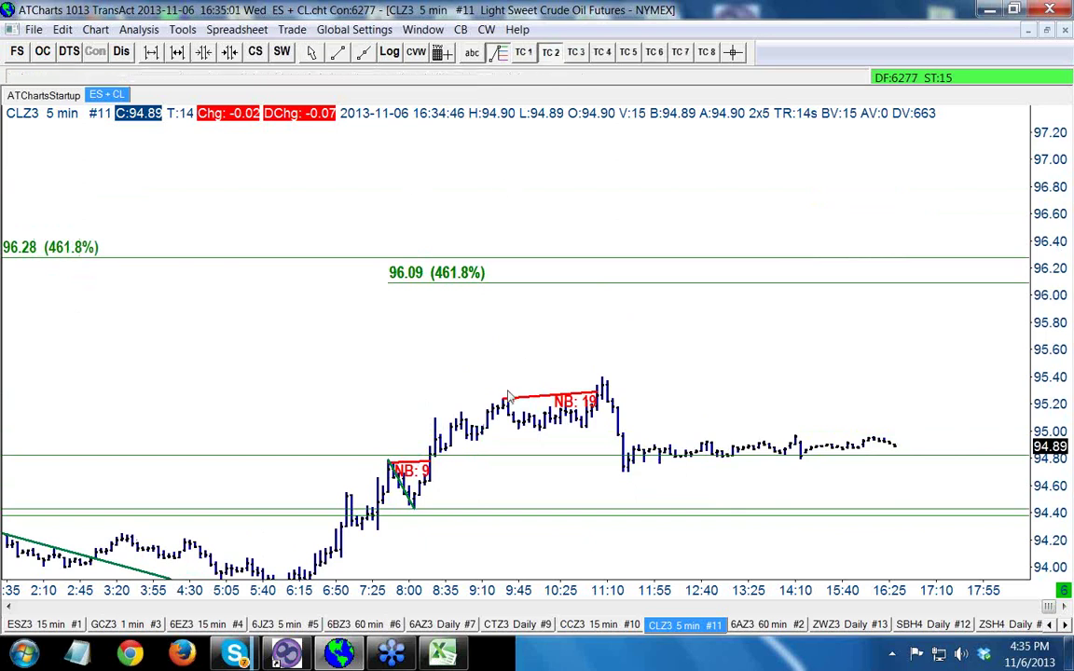
pyautogui.moveTo(503, 397); pyautogui.dragTo(539, 434)
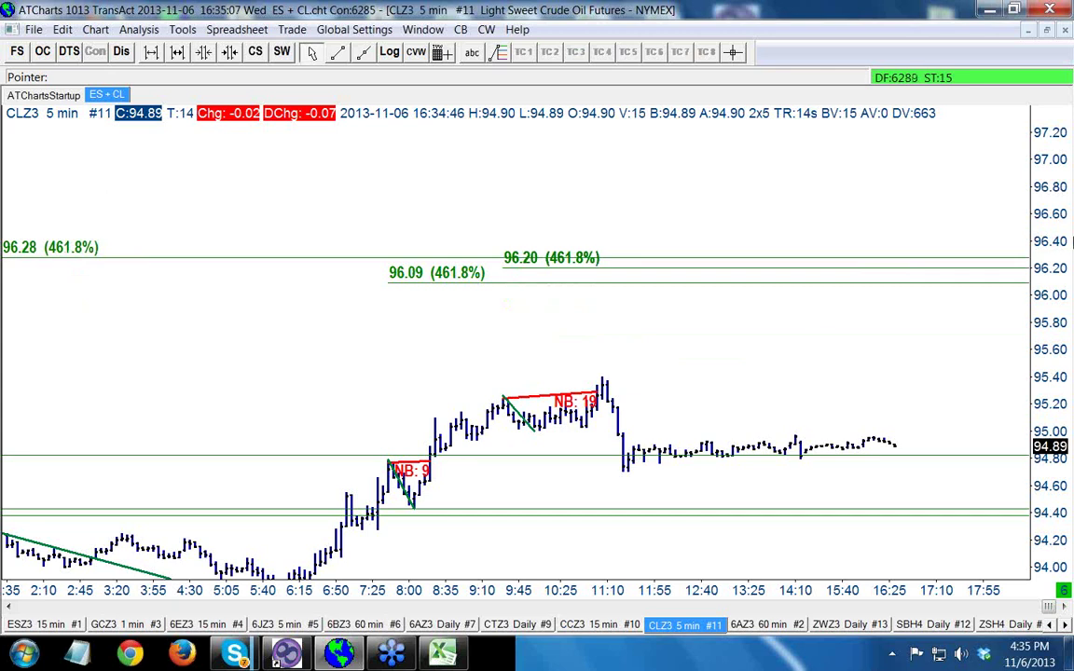
pyautogui.moveTo(1049, 316); pyautogui.dragTo(1049, 229)
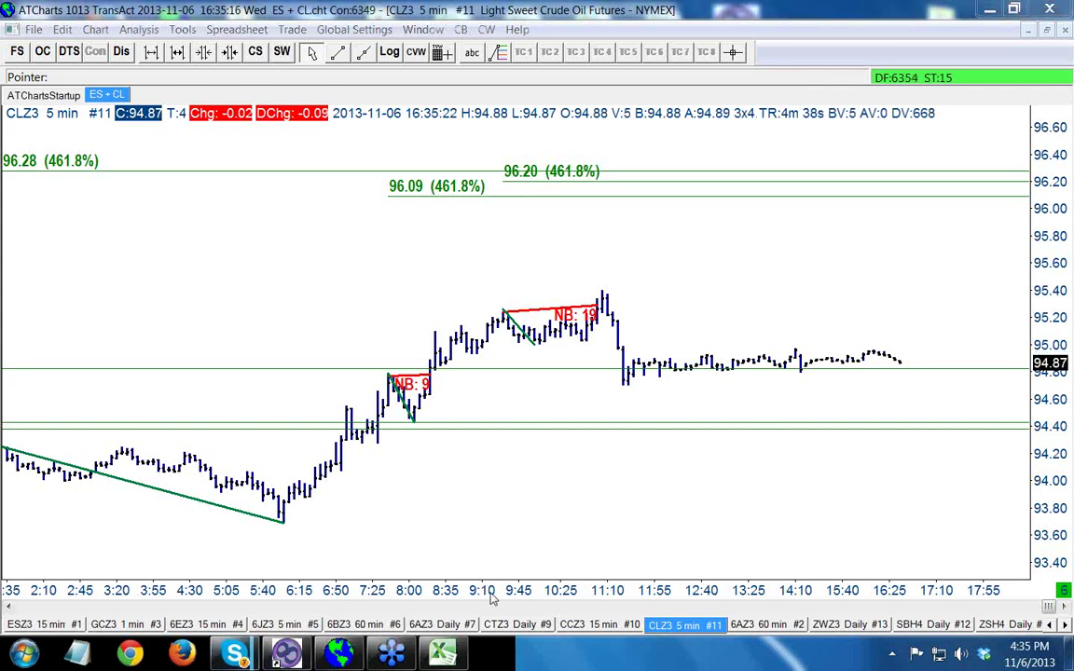
# Switch to the Excel average sheet, enter 96.09 in A5 and 96.20 in A6, and select the six-level average in B6
pyautogui.click(442, 653)
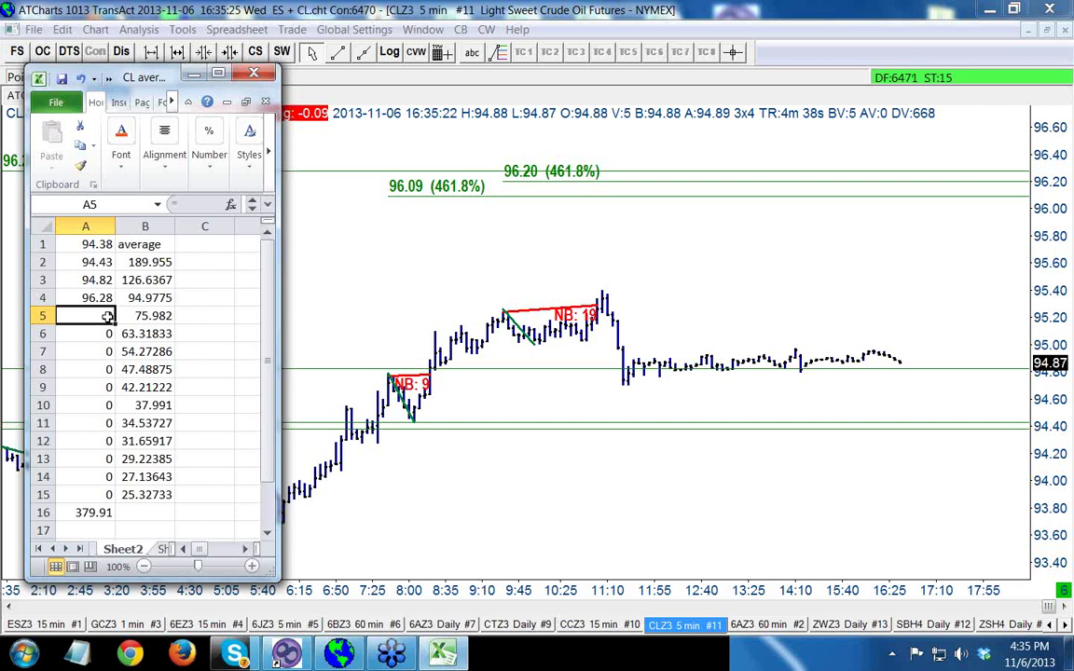
pyautogui.doubleClick(108, 316)
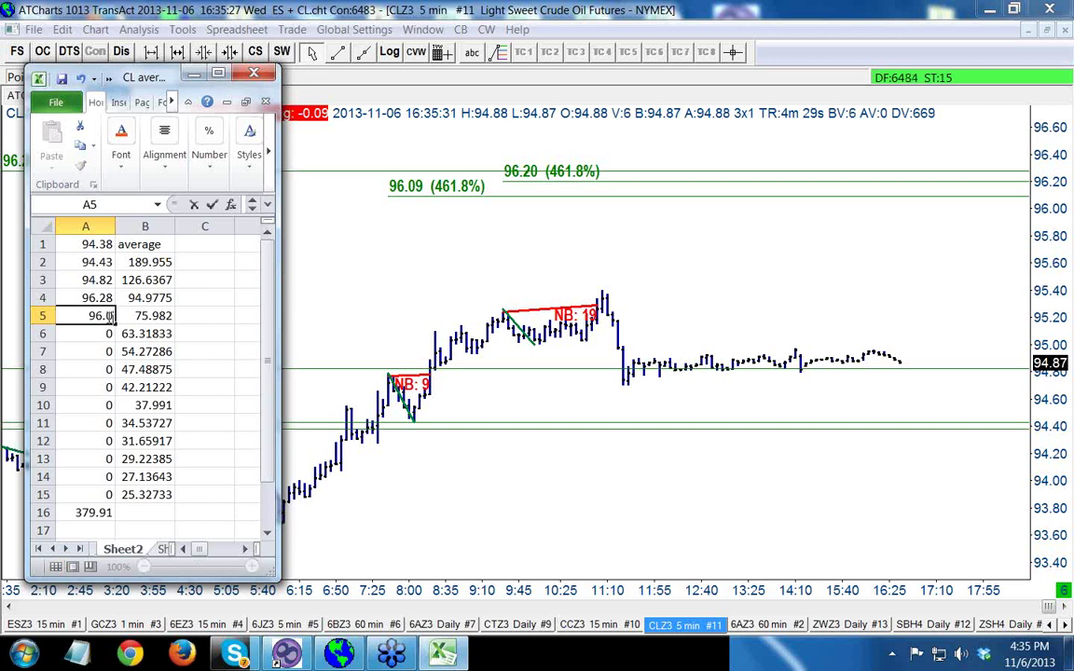
pyautogui.press('Return')
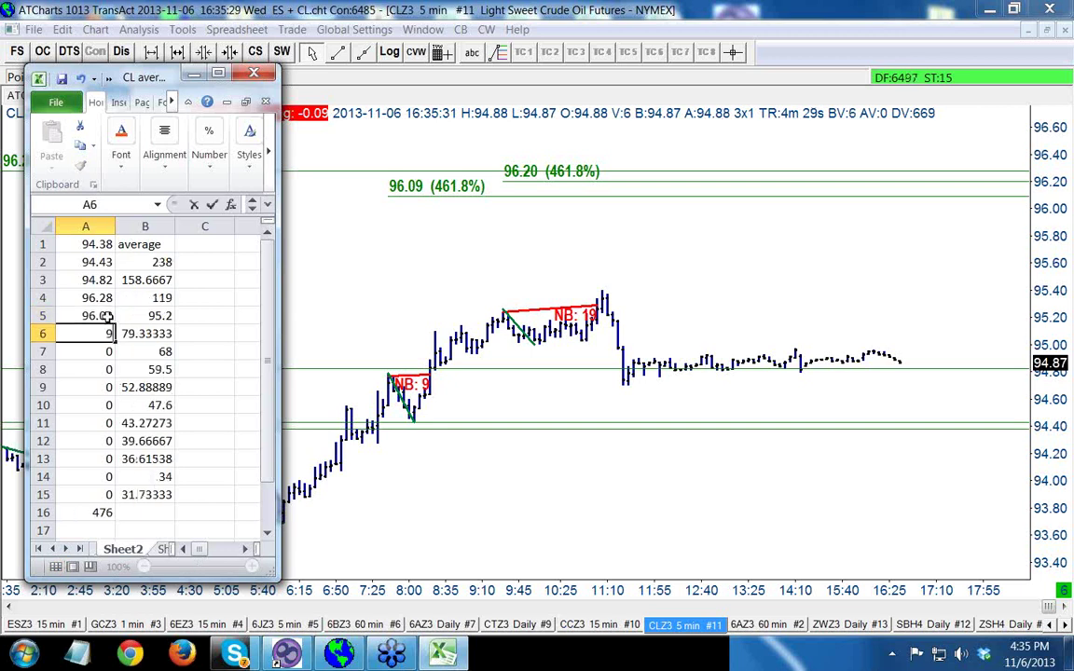
pyautogui.write('96.20')
pyautogui.press('Return')
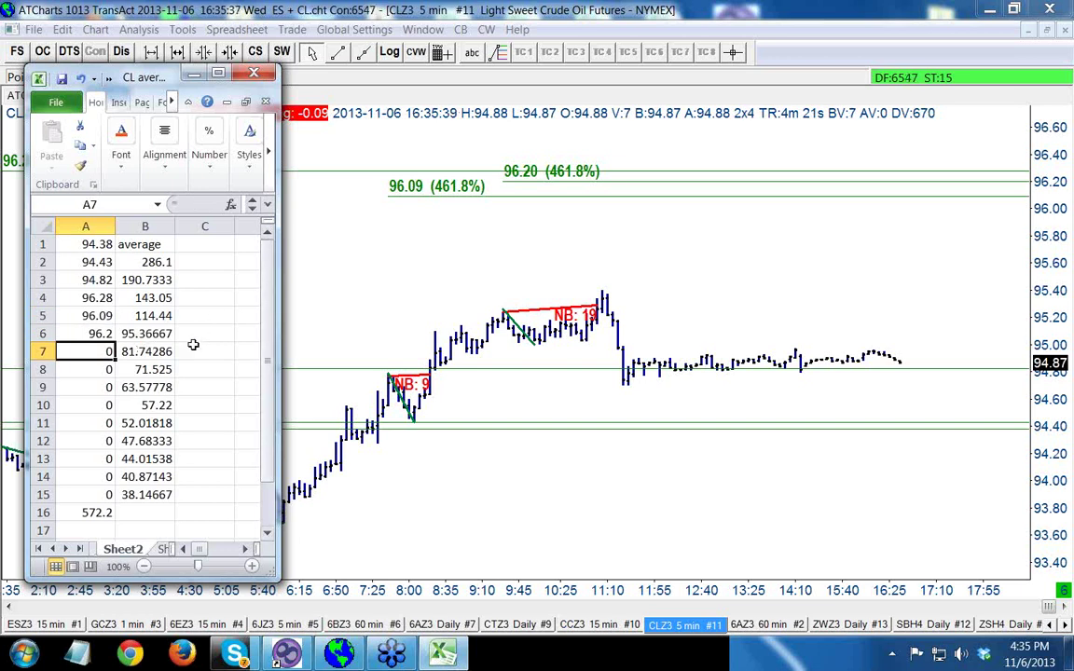
pyautogui.click(152, 335)
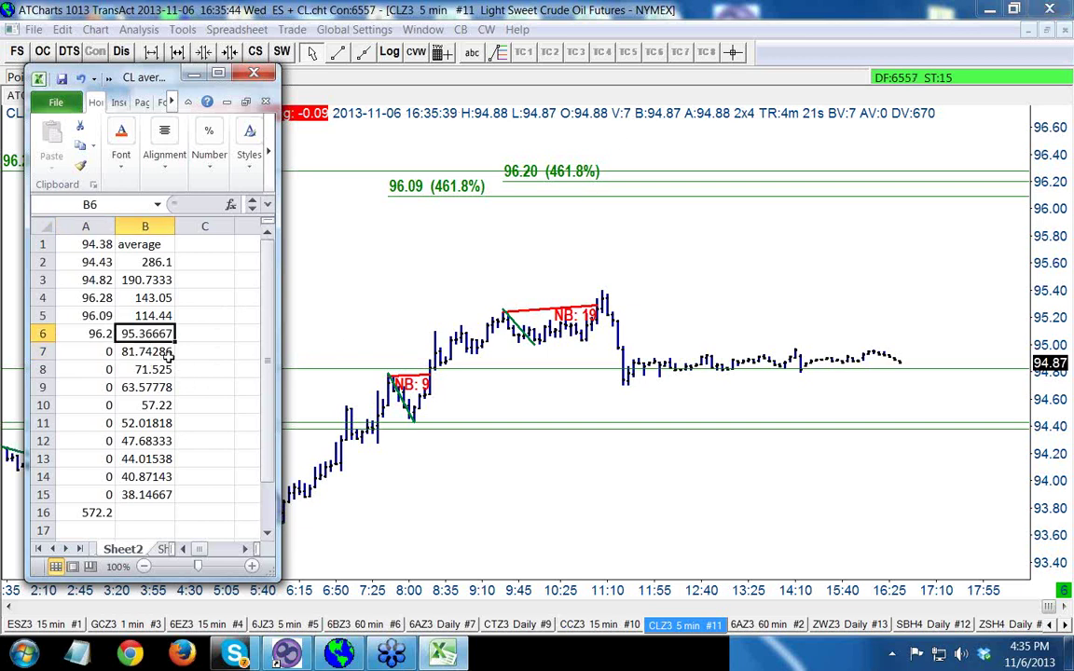
# Return to the crude oil chart and draw a blue trend line from the 95.00 pullback low to the 11:00 swing high near 95.40
pyautogui.click(437, 269)
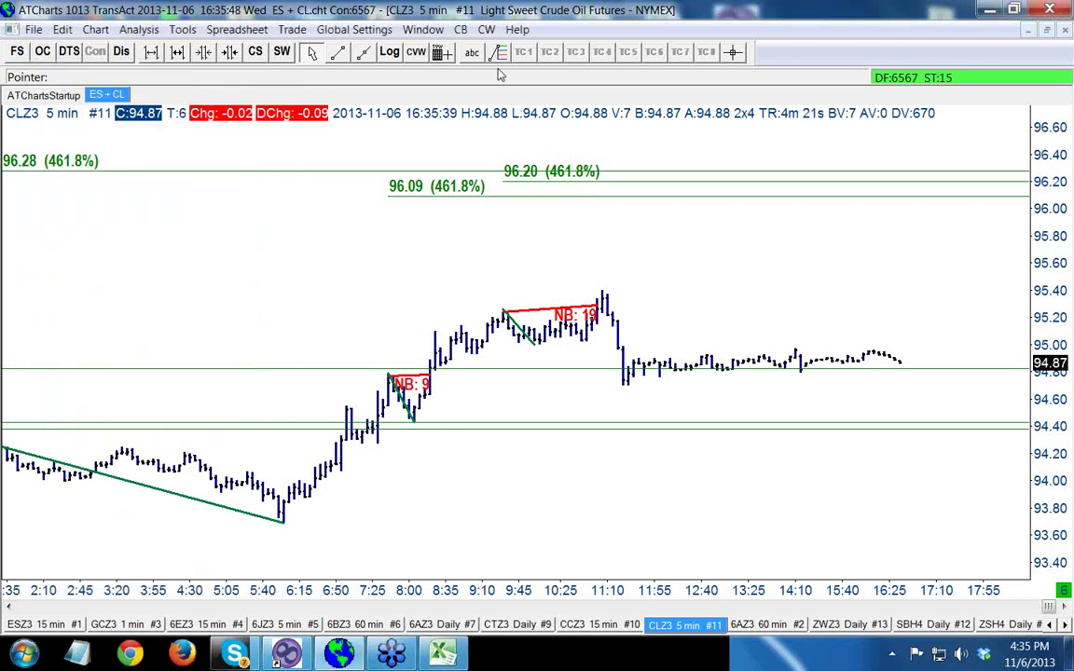
pyautogui.click(338, 52)
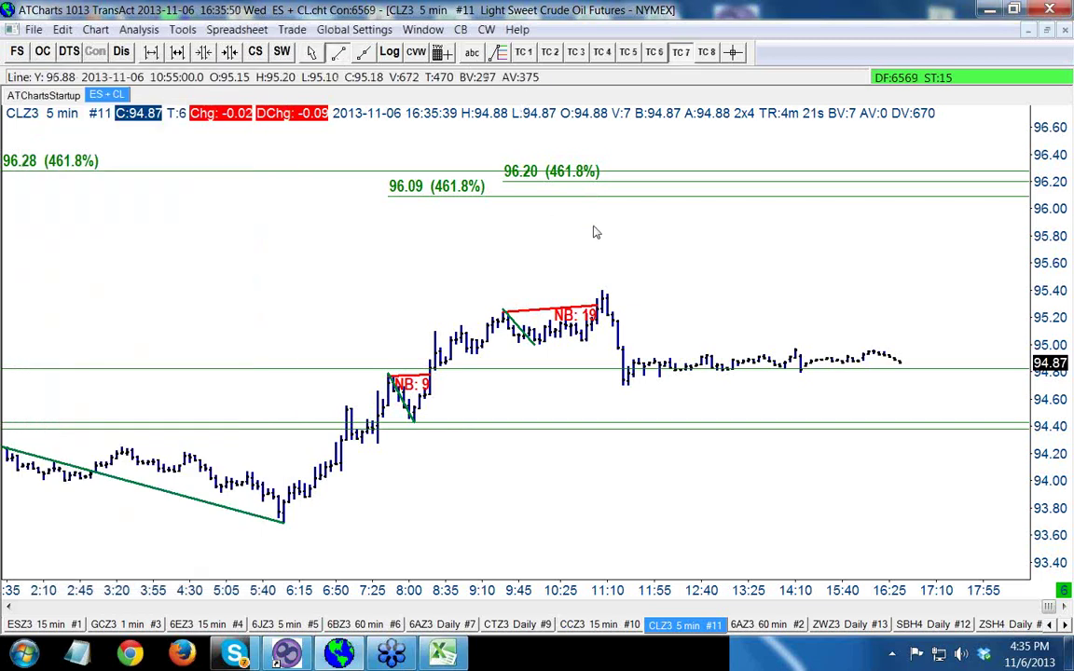
pyautogui.click(733, 51)
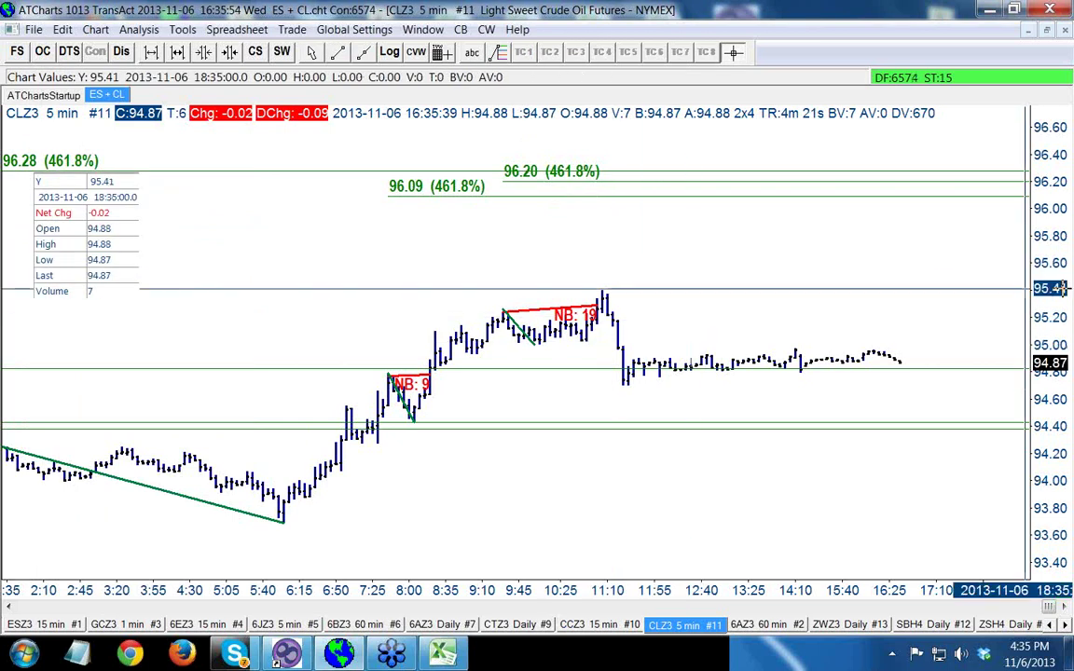
pyautogui.moveTo(1062, 291); pyautogui.dragTo(1054, 238)
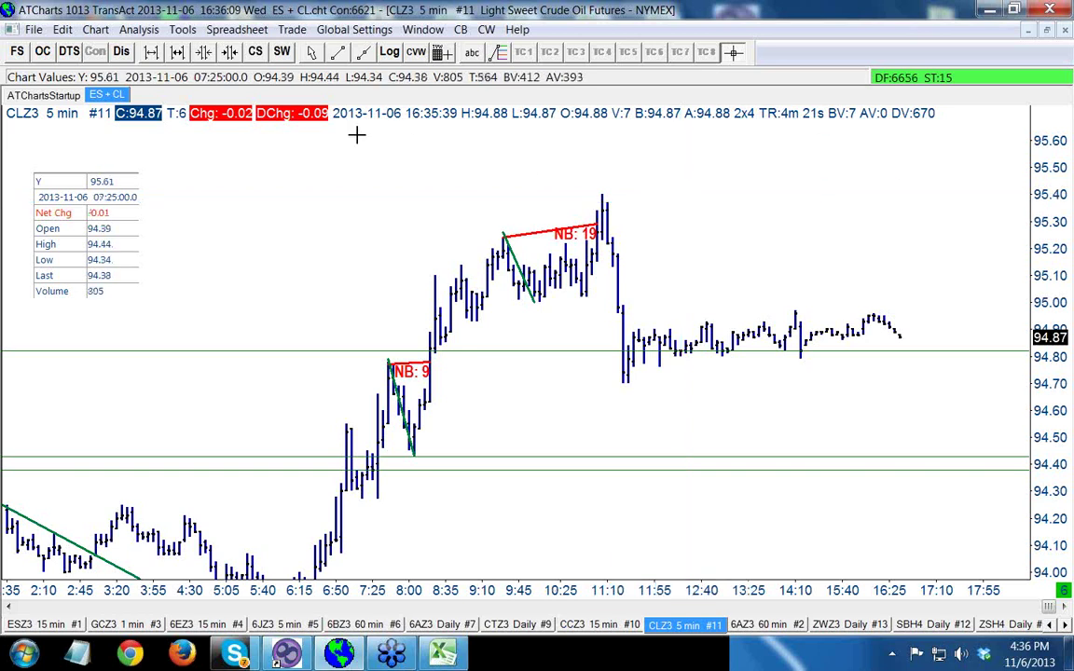
pyautogui.click(337, 52)
pyautogui.moveTo(535, 300); pyautogui.dragTo(601, 197)
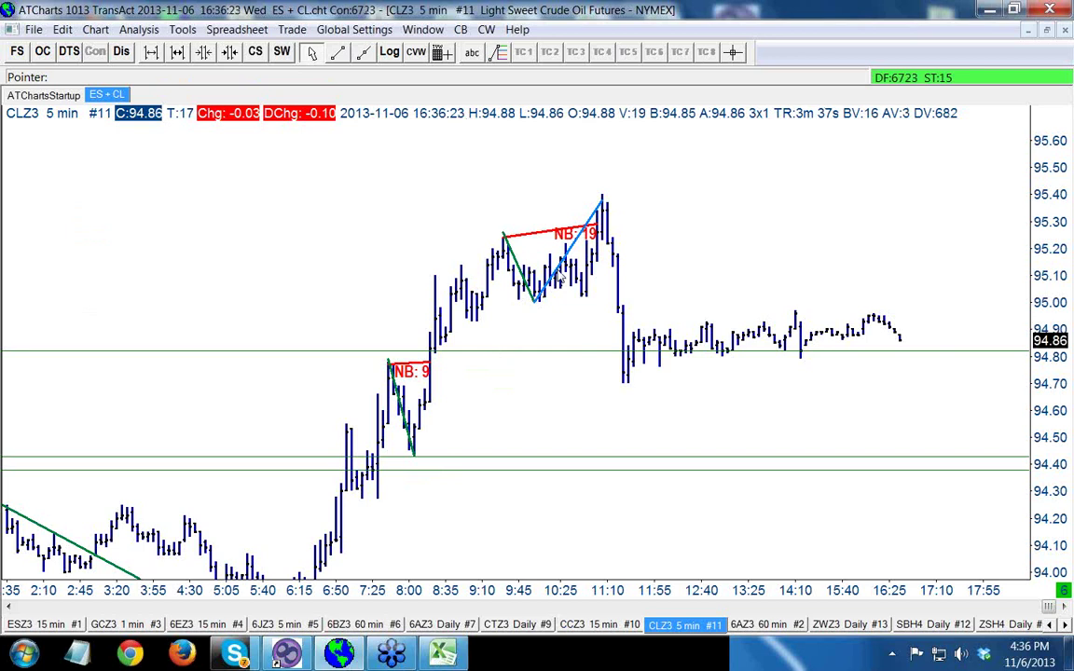
# Switch the crude oil chart to 15-minute bars showing the November 5–6 rally and bring up the Excel average sheet beside it
pyautogui.rightClick(344, 245)
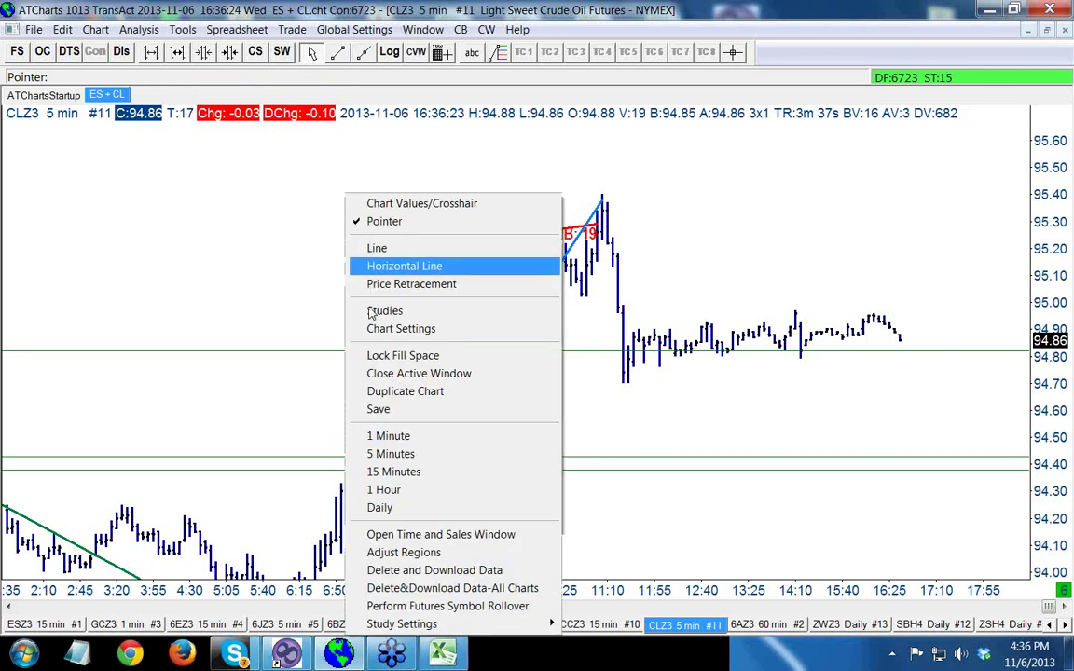
pyautogui.click(386, 473)
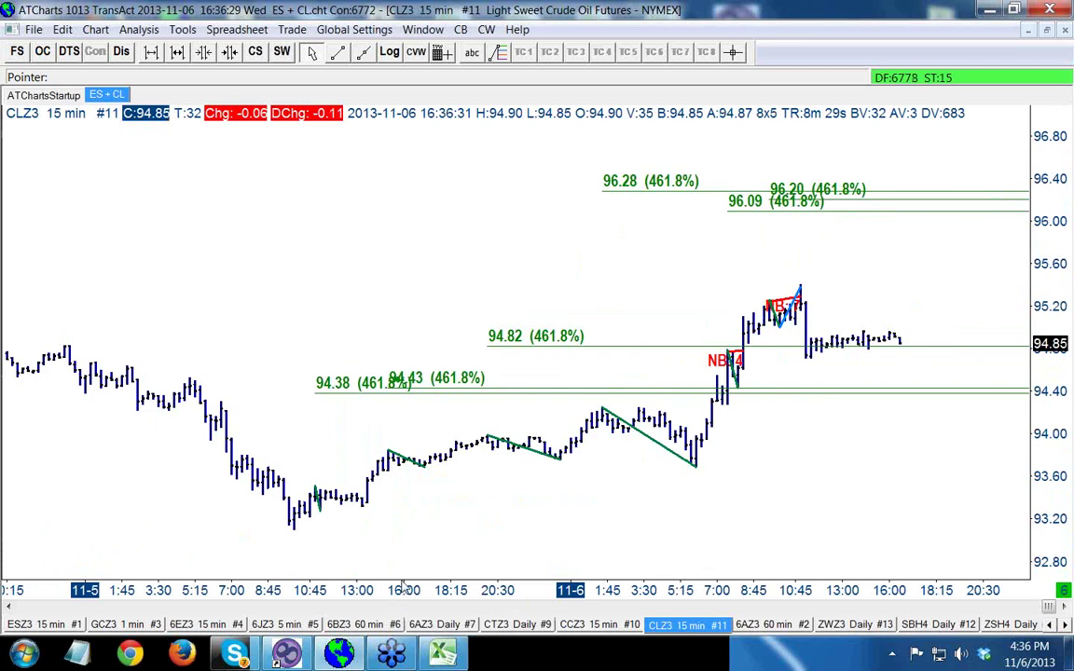
pyautogui.click(8, 606)
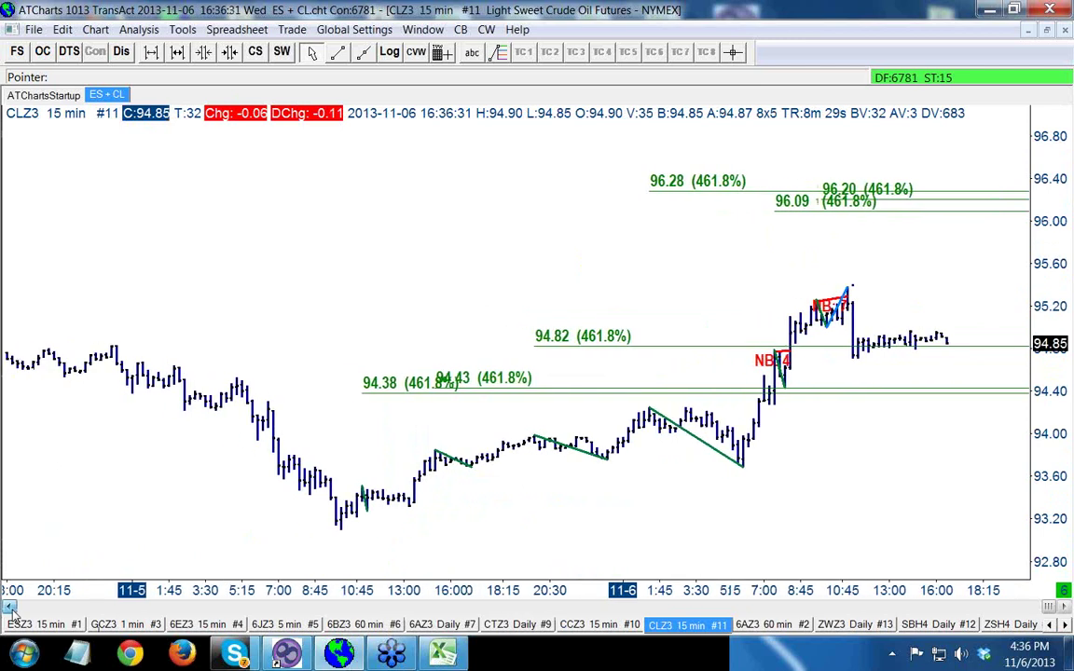
pyautogui.click(9, 606)
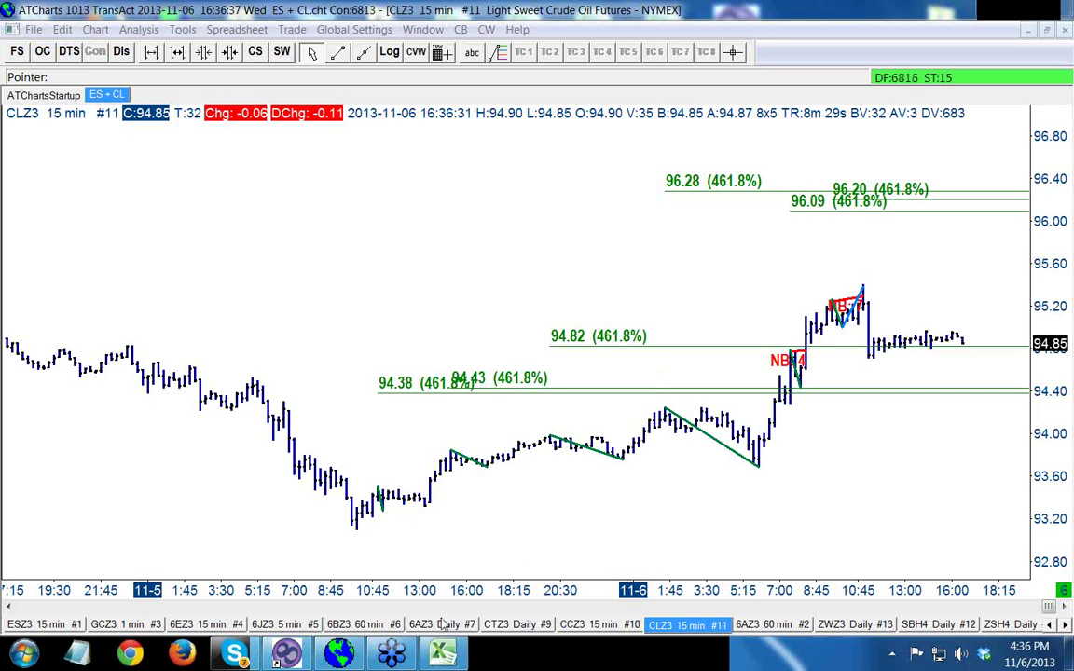
pyautogui.click(442, 653)
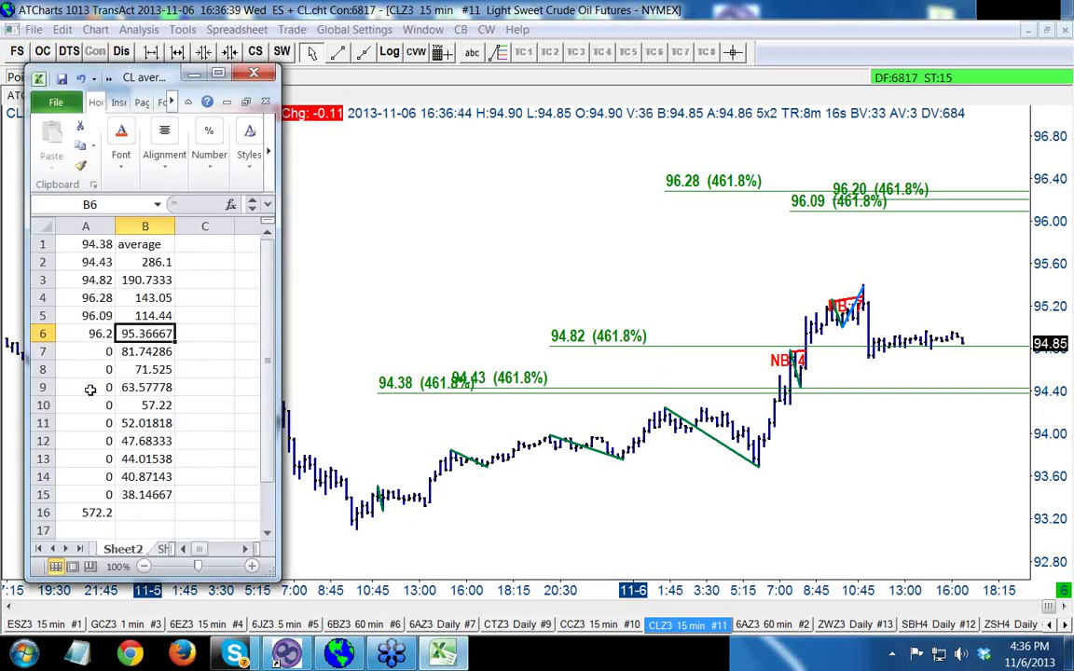
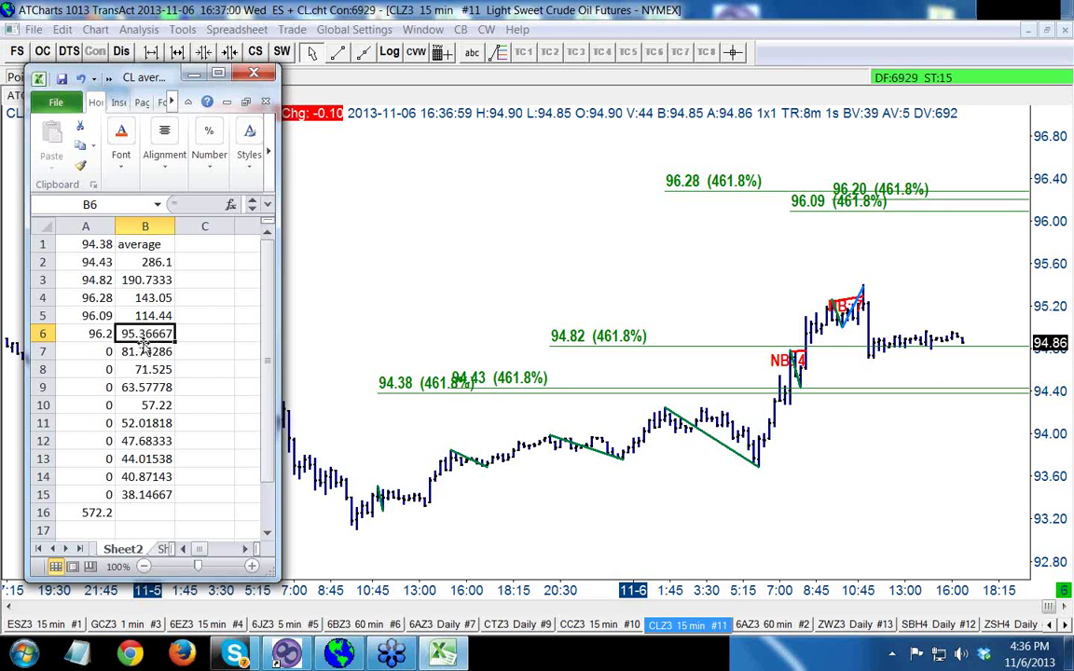
# Return to the crude oil chart and show the November 6 swings between about 9:00 and 12:00 on 1-minute bars
pyautogui.click(720, 238)
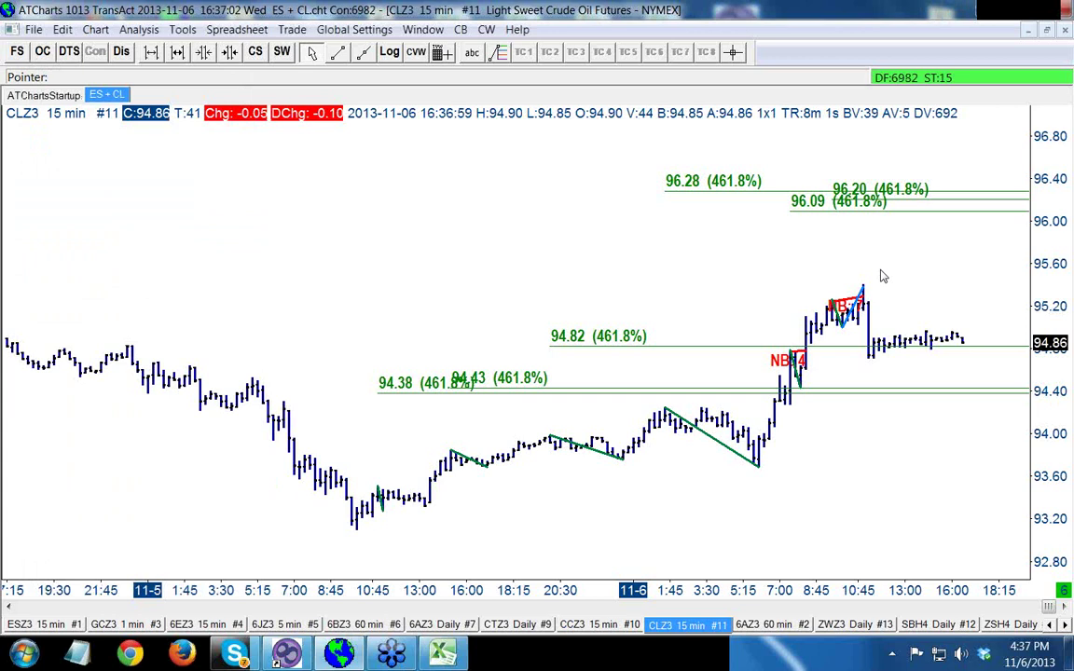
pyautogui.rightClick(300, 273)
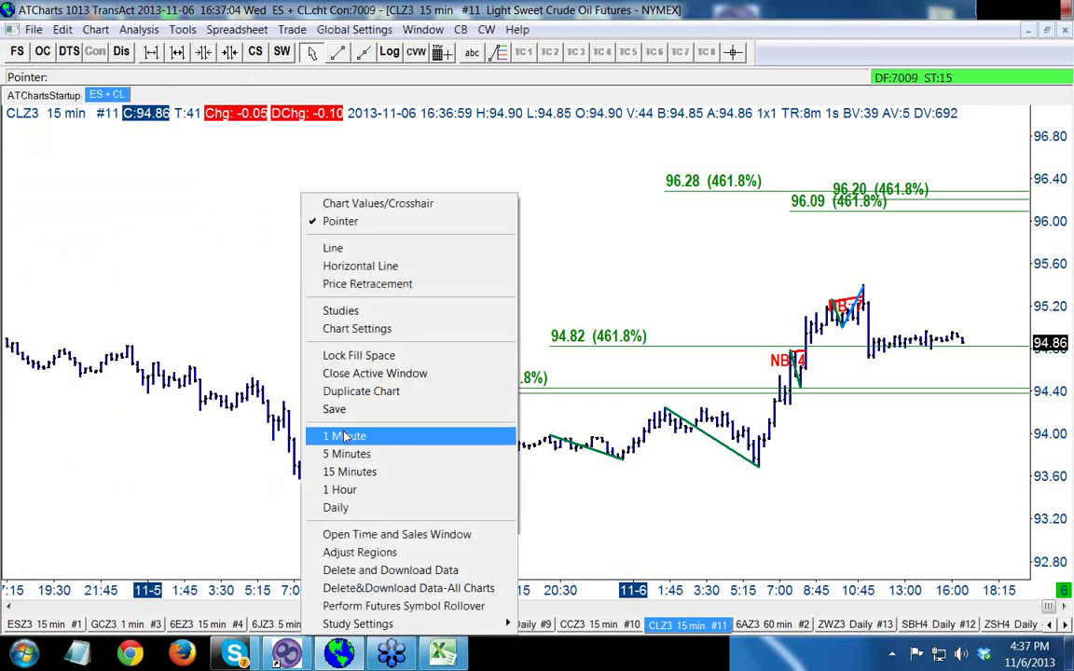
pyautogui.click(315, 392)
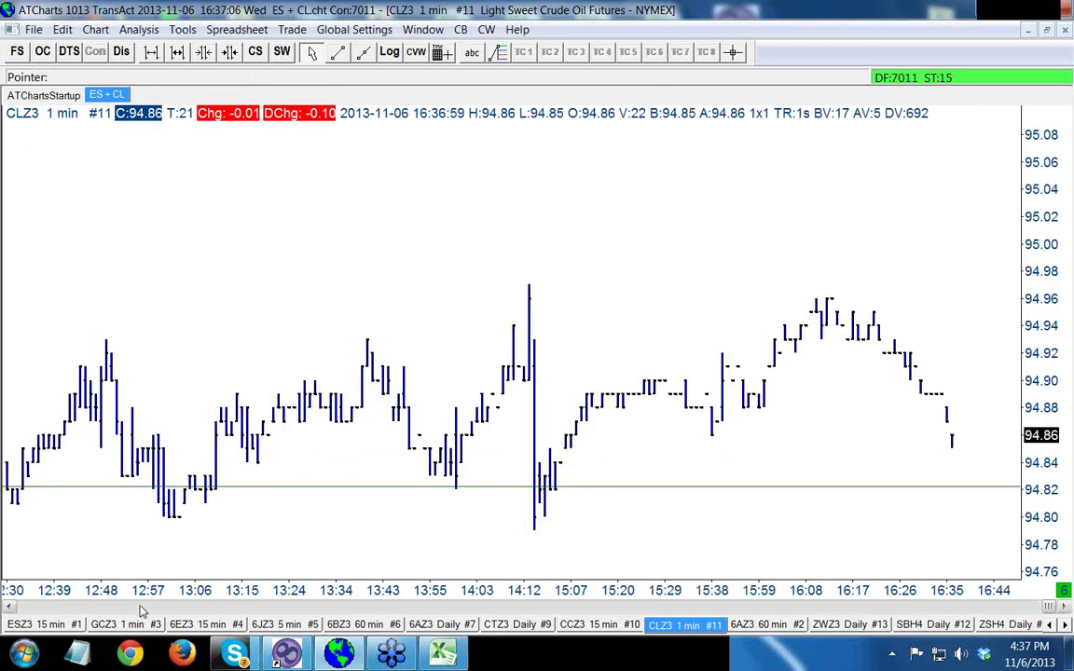
pyautogui.click(10, 607)
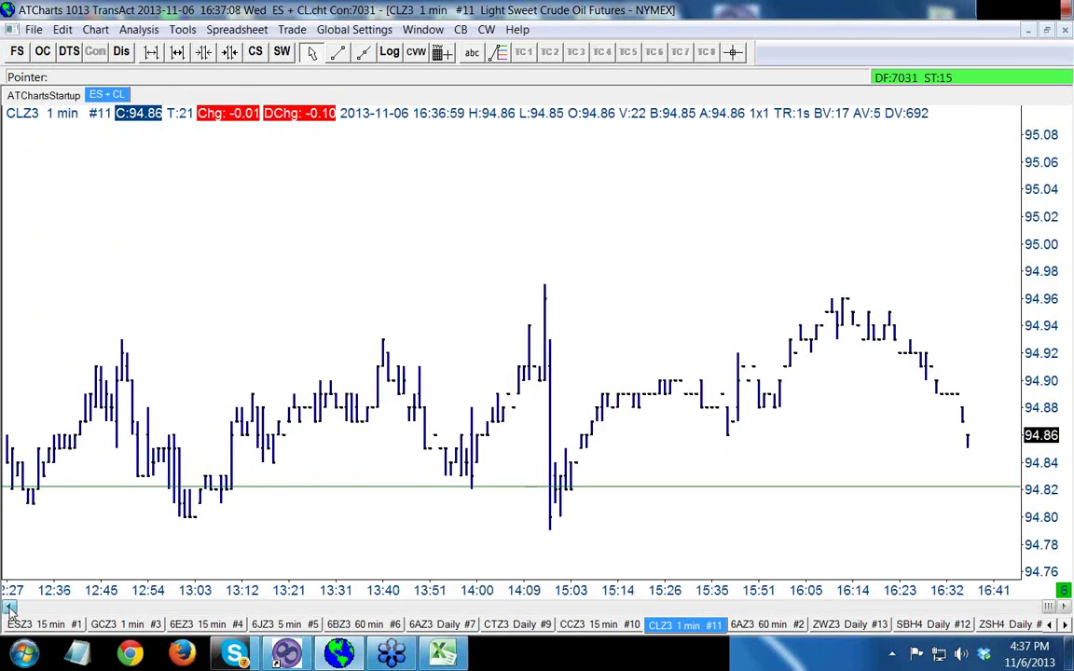
pyautogui.click(10, 609)
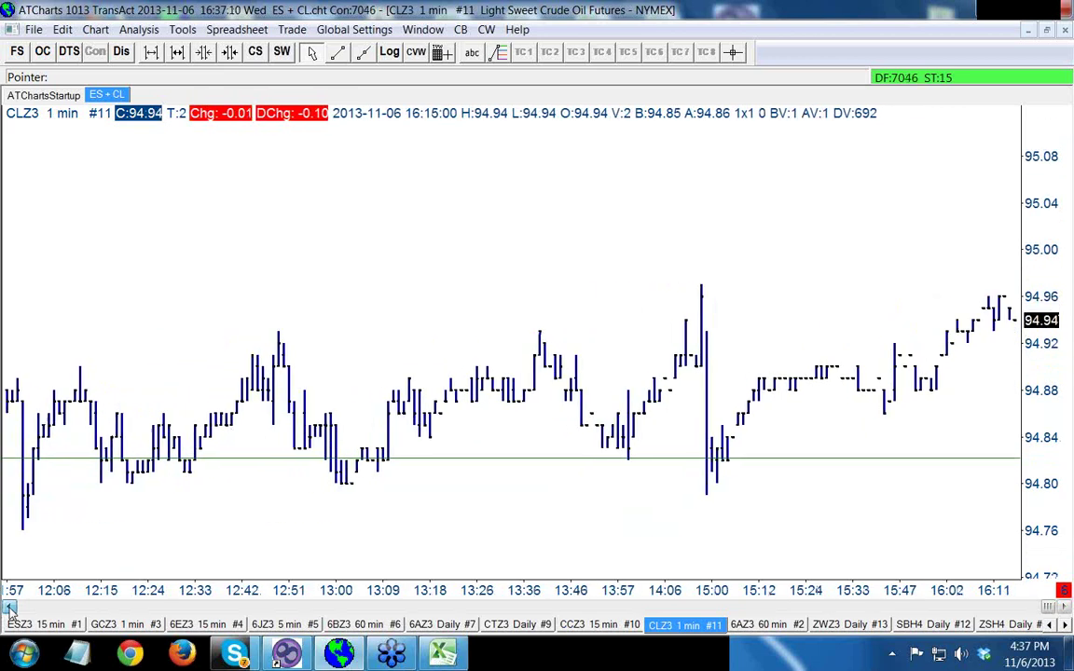
pyautogui.moveTo(10, 607); pyautogui.dragTo(10, 607)
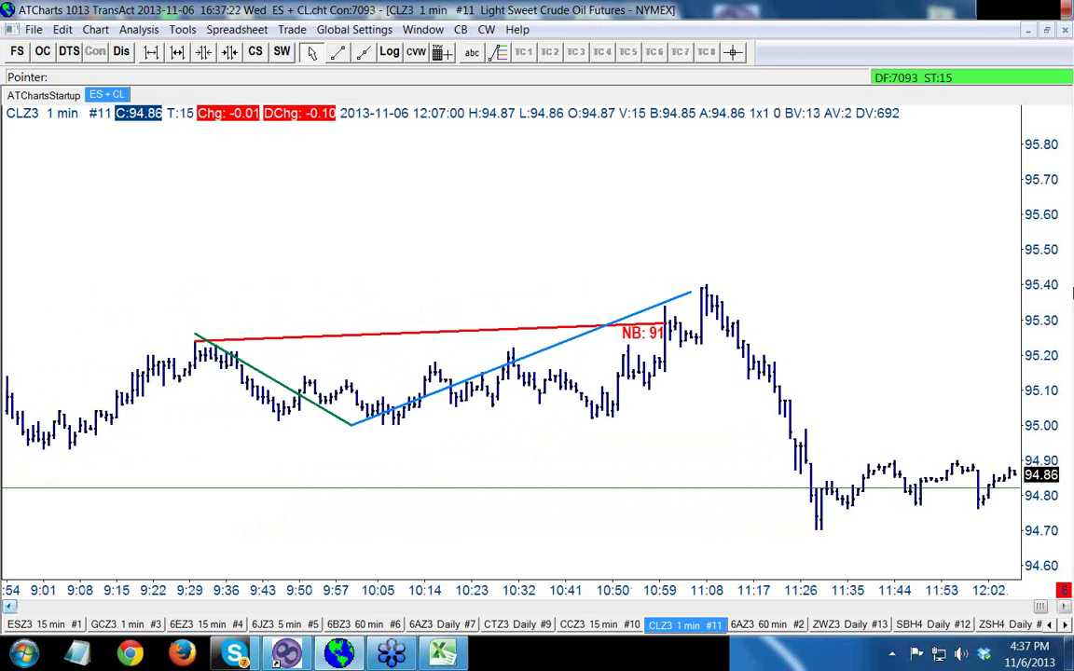
pyautogui.moveTo(1049, 274); pyautogui.dragTo(1034, 343)
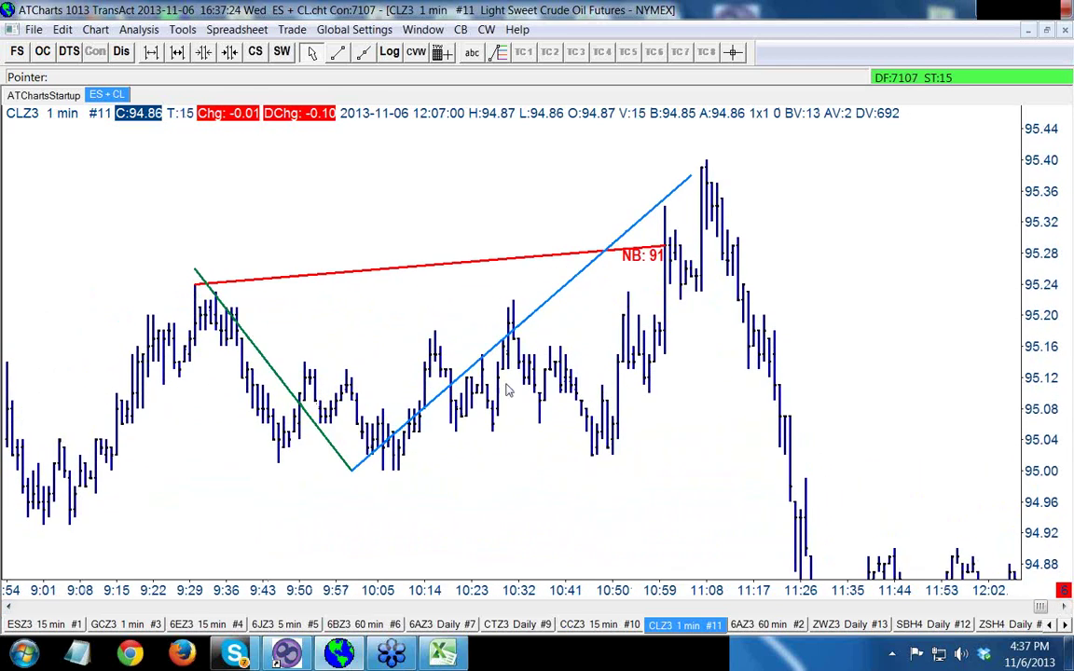
# Erase the blue trend line rising from the 95.00 low and the red bar-count line above the pullback
pyautogui.rightClick(472, 371)
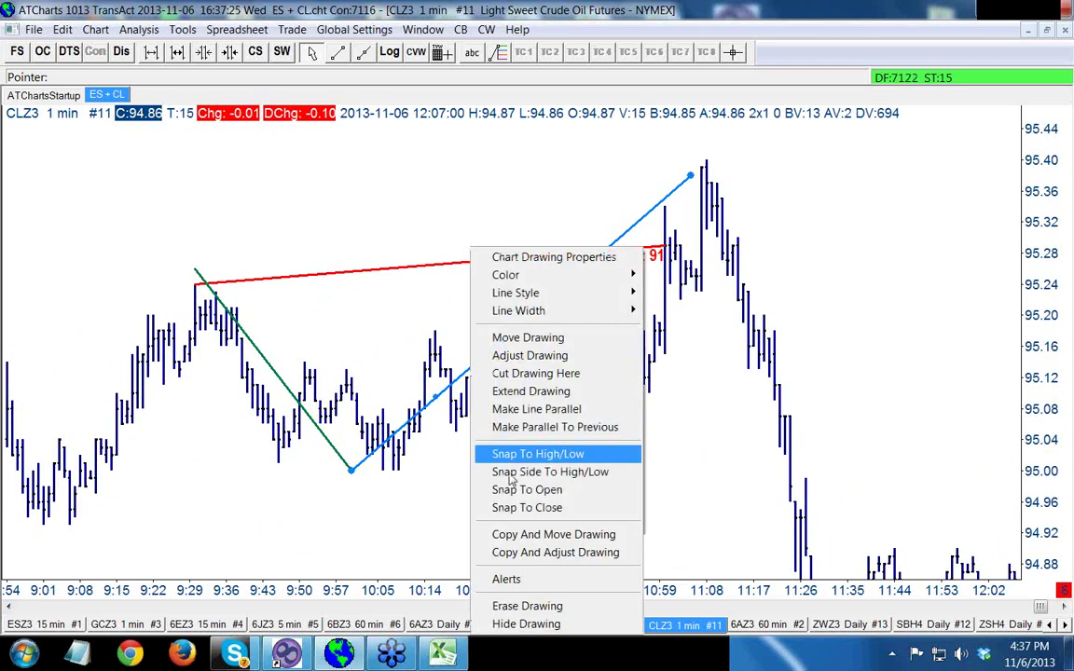
pyautogui.click(528, 607)
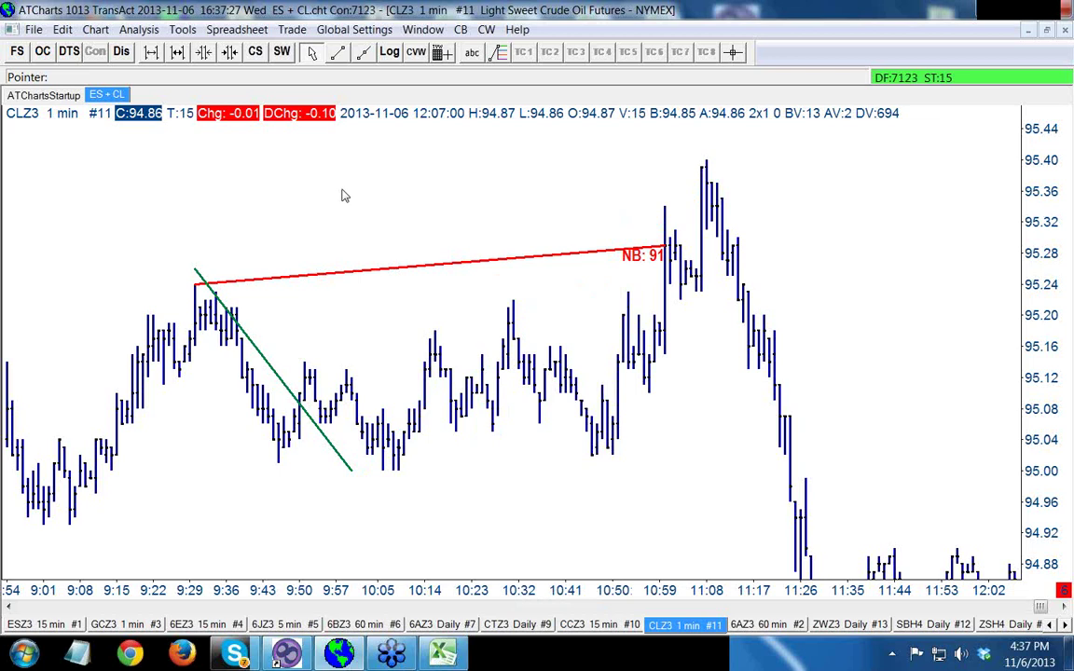
pyautogui.click(341, 274)
pyautogui.rightClick(341, 279)
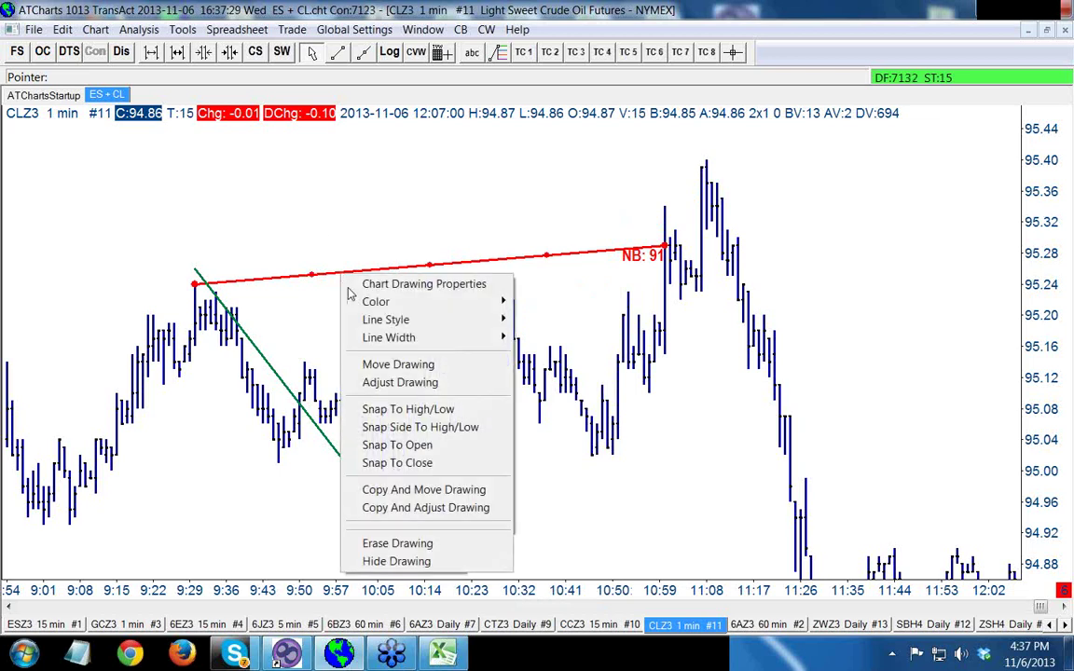
pyautogui.click(408, 541)
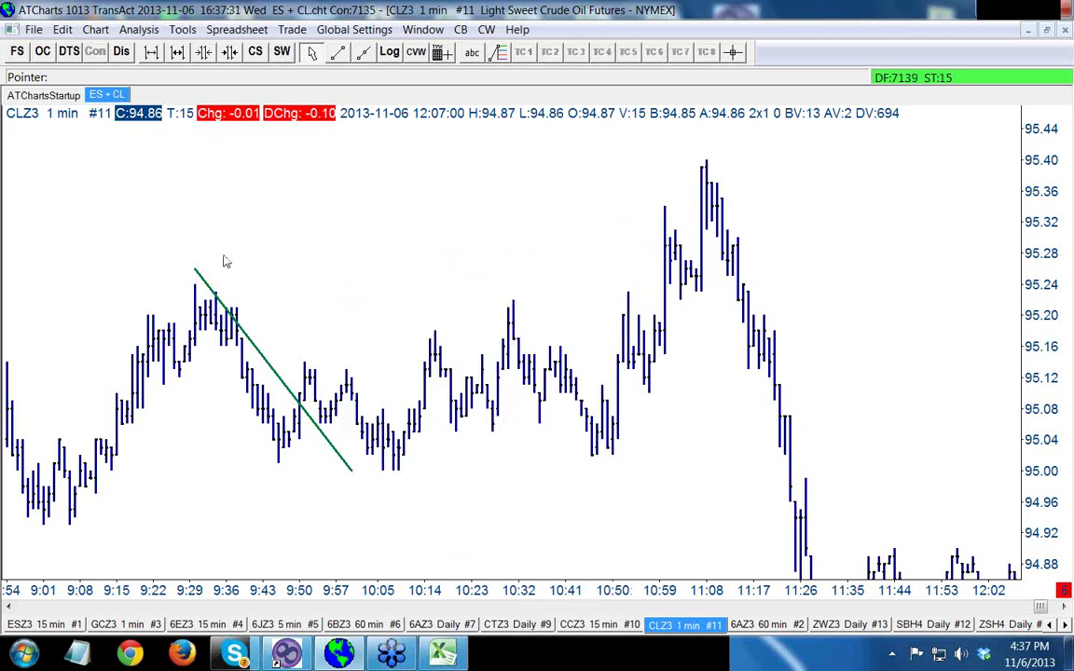
# Re-anchor the green Fibonacci extension to run from the 9:30 high at 95.24 to the 95.00 low near 10:06
pyautogui.click(196, 271)
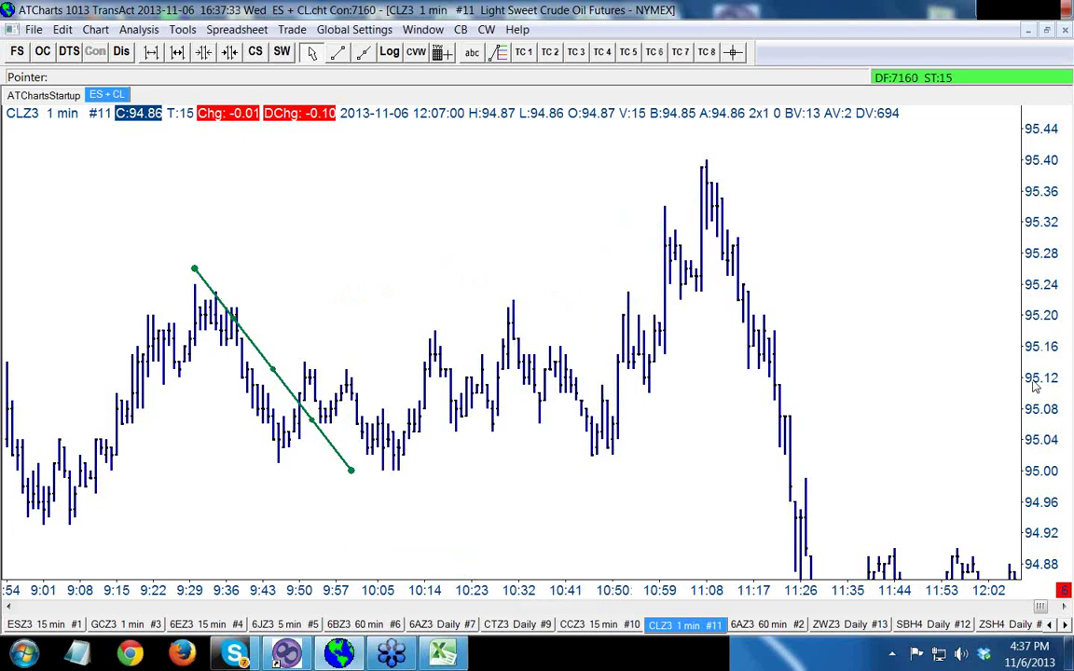
pyautogui.moveTo(1035, 387)
pyautogui.mouseDown()
pyautogui.moveTo(1046, 266)
pyautogui.moveTo(1040, 385)
pyautogui.mouseUp()
pyautogui.click(211, 295)
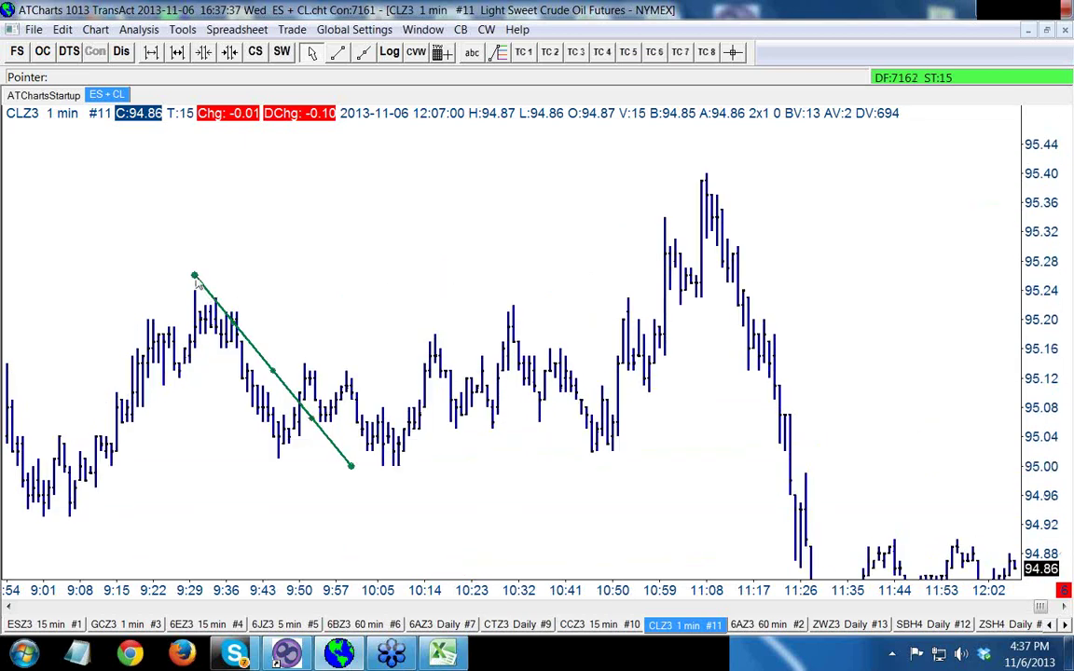
pyautogui.moveTo(196, 277); pyautogui.dragTo(195, 292)
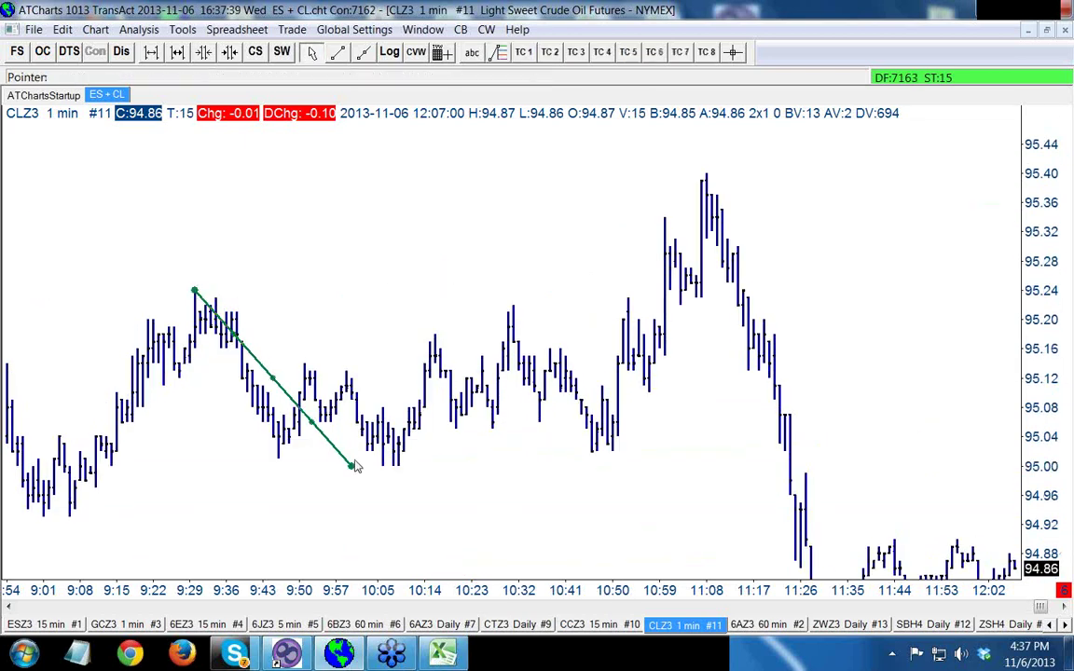
pyautogui.moveTo(355, 473); pyautogui.dragTo(385, 470)
pyautogui.moveTo(1057, 373); pyautogui.dragTo(1057, 314)
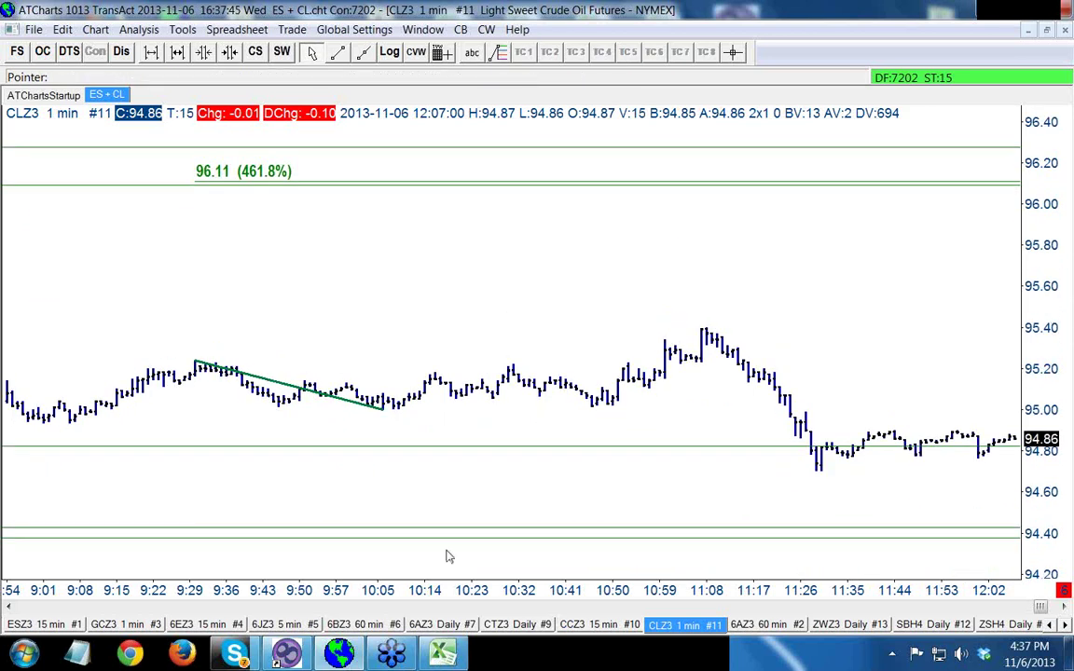
# Switch to the Excel average sheet and set A6 to 96.11
pyautogui.hotkey('alt', 'Tab')
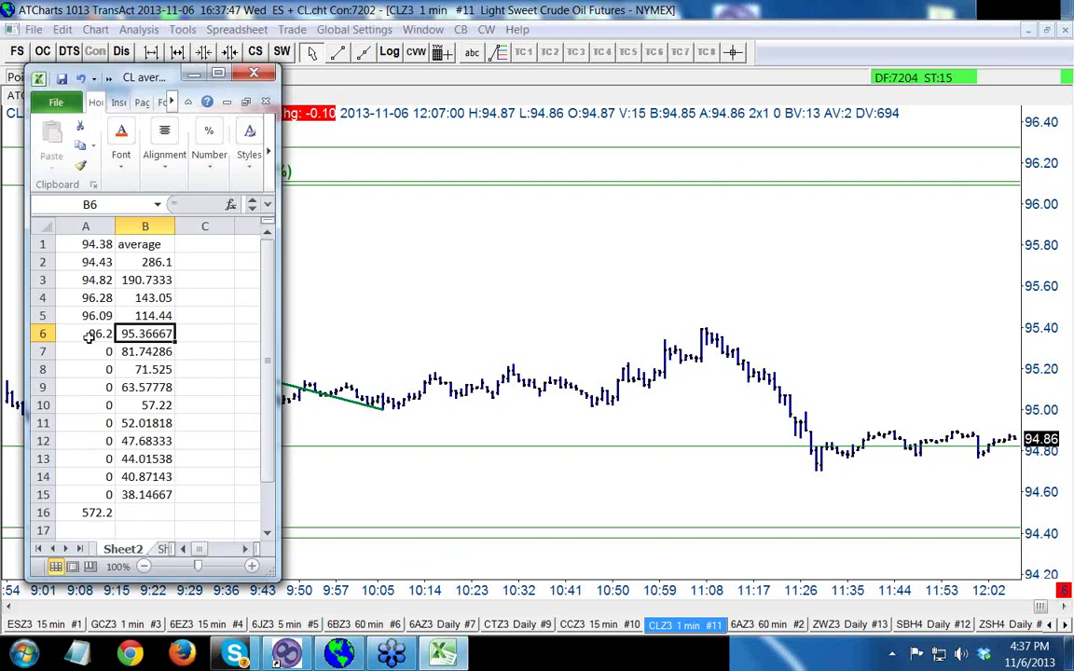
pyautogui.click(89, 338)
pyautogui.write('96.11')
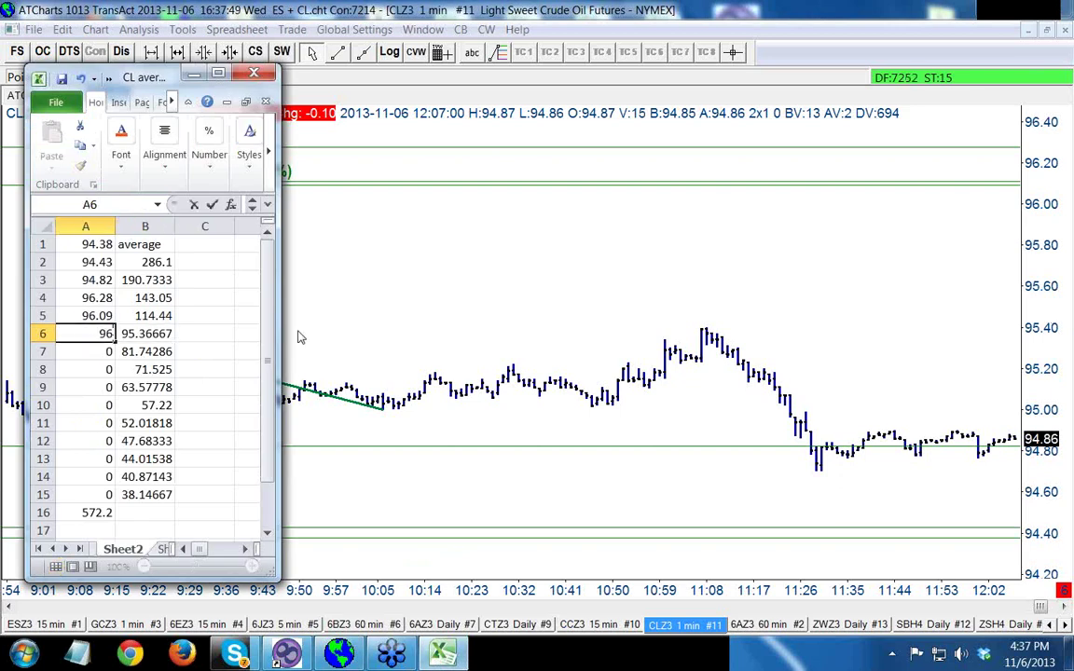
pyautogui.press('Down')
pyautogui.press('Down')
pyautogui.press('Down')
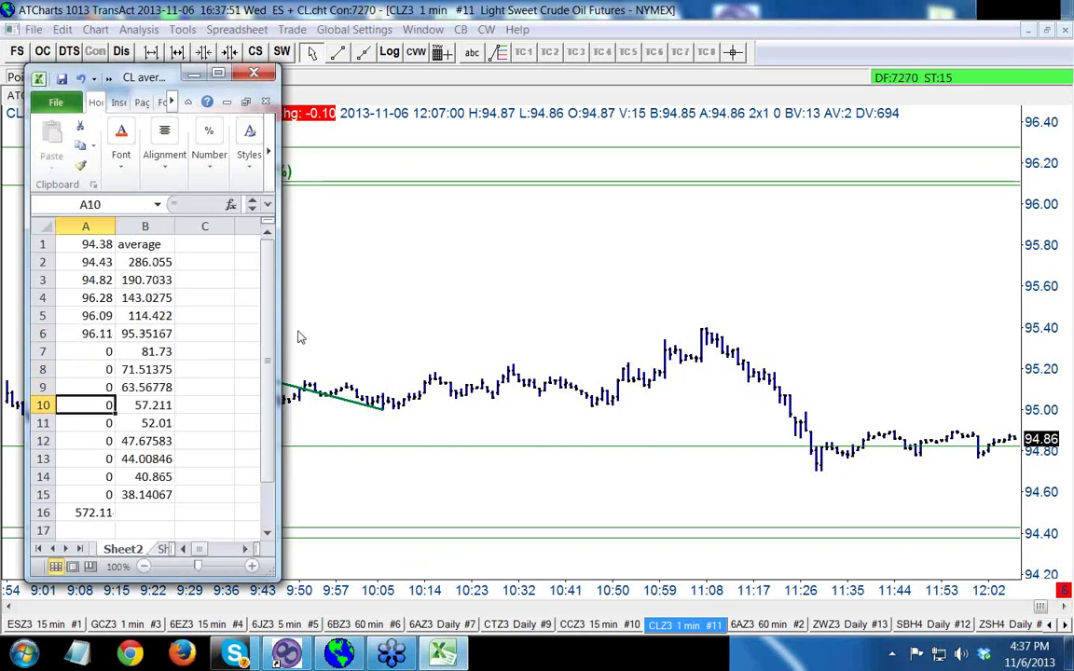
# Return to the crude oil chart and draw a nearly level blue line at about 95.36 across the rally's high
pyautogui.click(482, 293)
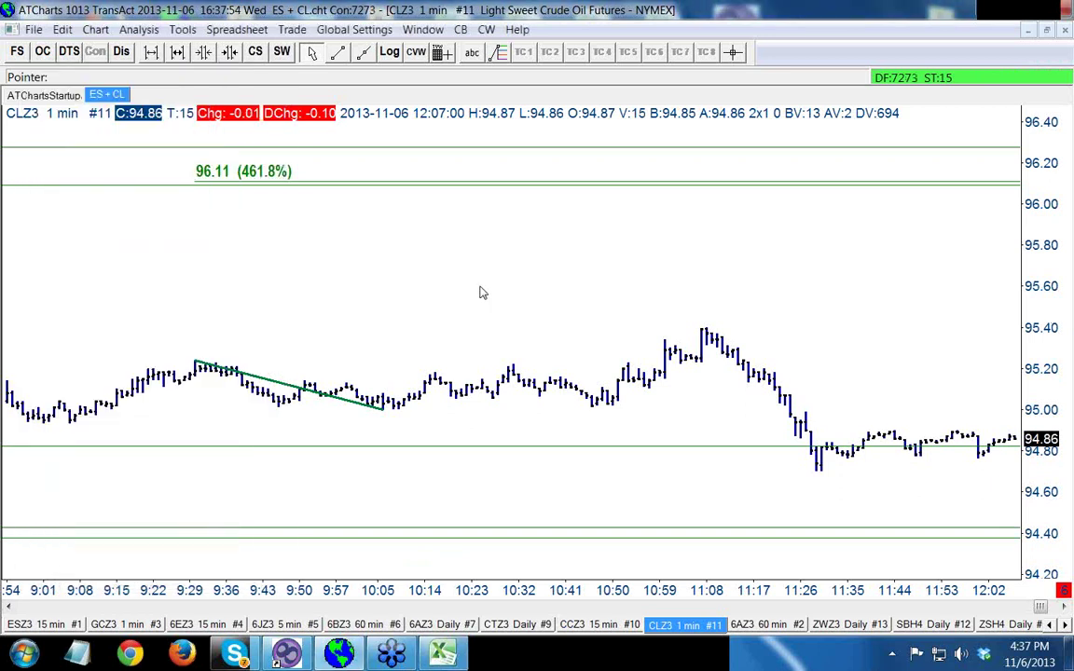
pyautogui.click(9, 607)
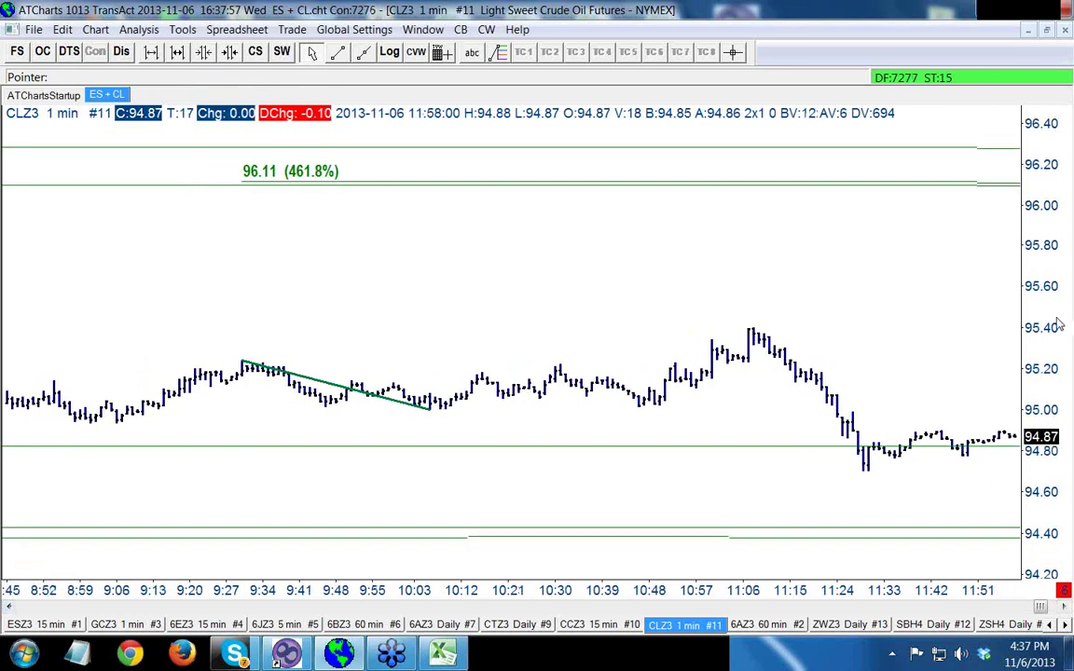
pyautogui.moveTo(1058, 324)
pyautogui.mouseDown()
pyautogui.moveTo(1056, 347)
pyautogui.moveTo(1052, 313)
pyautogui.mouseUp()
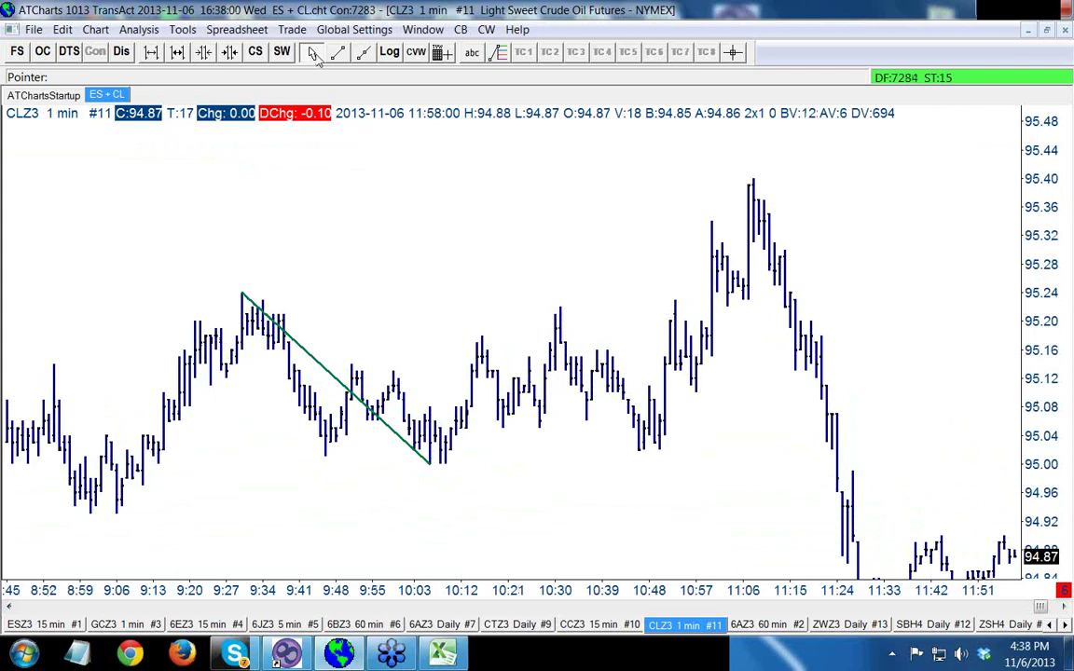
pyautogui.click(336, 52)
pyautogui.moveTo(649, 213)
pyautogui.mouseDown()
pyautogui.moveTo(1016, 213)
pyautogui.moveTo(992, 215)
pyautogui.mouseUp()
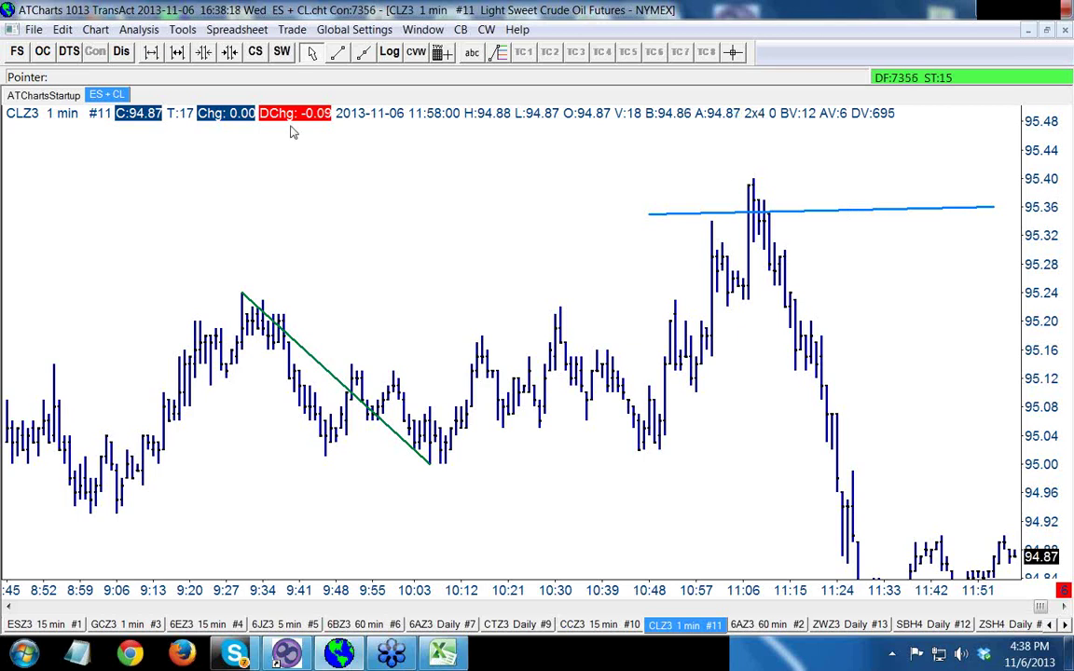
# Sketch temporary blue swing lines starting near 94.91 beneath the green extension line and delete them
pyautogui.click(336, 58)
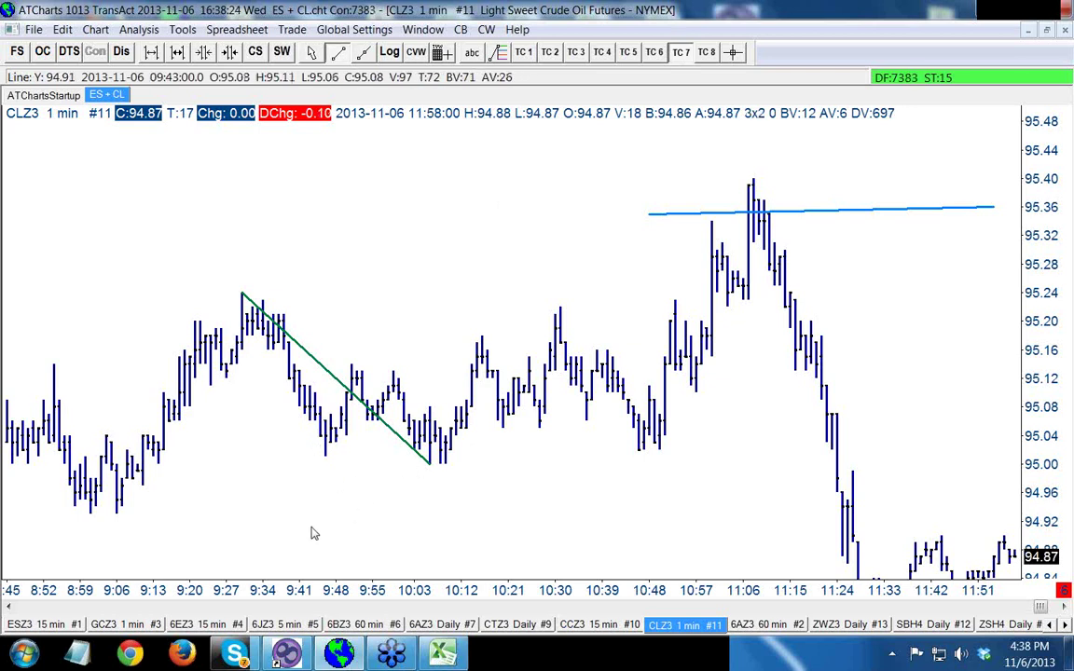
pyautogui.moveTo(314, 528)
pyautogui.mouseDown()
pyautogui.moveTo(165, 540)
pyautogui.moveTo(99, 517)
pyautogui.moveTo(159, 469)
pyautogui.moveTo(191, 365)
pyautogui.moveTo(237, 306)
pyautogui.moveTo(241, 316)
pyautogui.moveTo(238, 304)
pyautogui.moveTo(289, 319)
pyautogui.moveTo(293, 364)
pyautogui.moveTo(282, 343)
pyautogui.moveTo(238, 336)
pyautogui.moveTo(129, 510)
pyautogui.moveTo(173, 451)
pyautogui.moveTo(244, 297)
pyautogui.moveTo(311, 371)
pyautogui.moveTo(331, 451)
pyautogui.mouseUp()
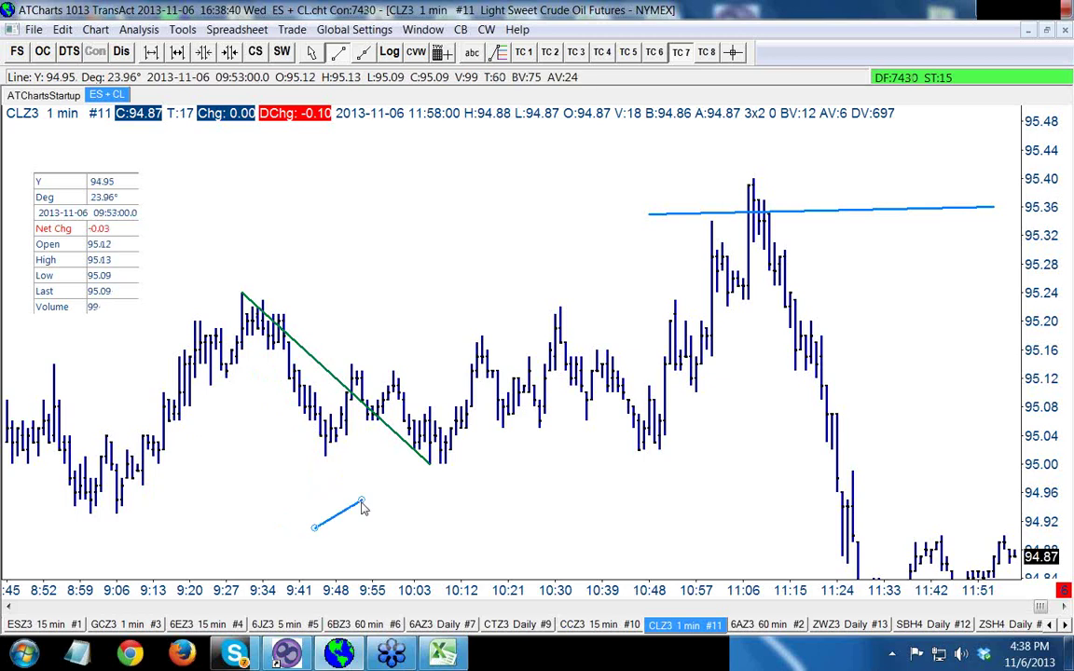
pyautogui.moveTo(363, 508); pyautogui.dragTo(184, 435)
pyautogui.press('Delete')
# Sketch temporary blue lines over the swings beginning around the 8:45 high and clear them
pyautogui.moveTo(10, 607); pyautogui.dragTo(9, 607)
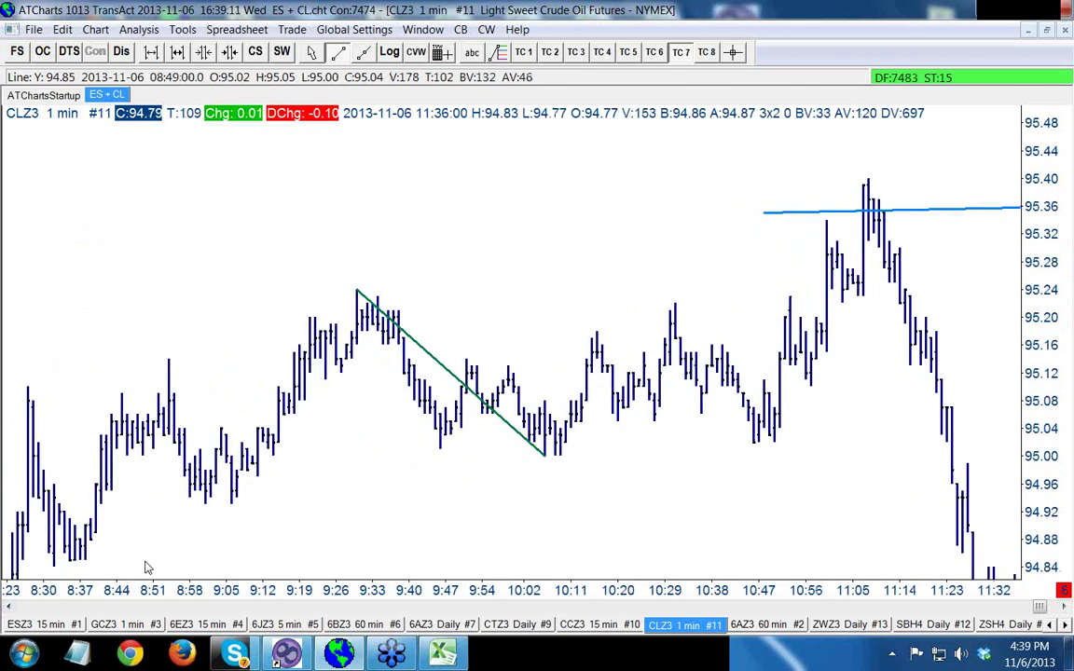
pyautogui.click(340, 53)
pyautogui.moveTo(184, 552)
pyautogui.mouseDown()
pyautogui.moveTo(74, 562)
pyautogui.moveTo(37, 509)
pyautogui.moveTo(74, 561)
pyautogui.moveTo(121, 408)
pyautogui.mouseUp()
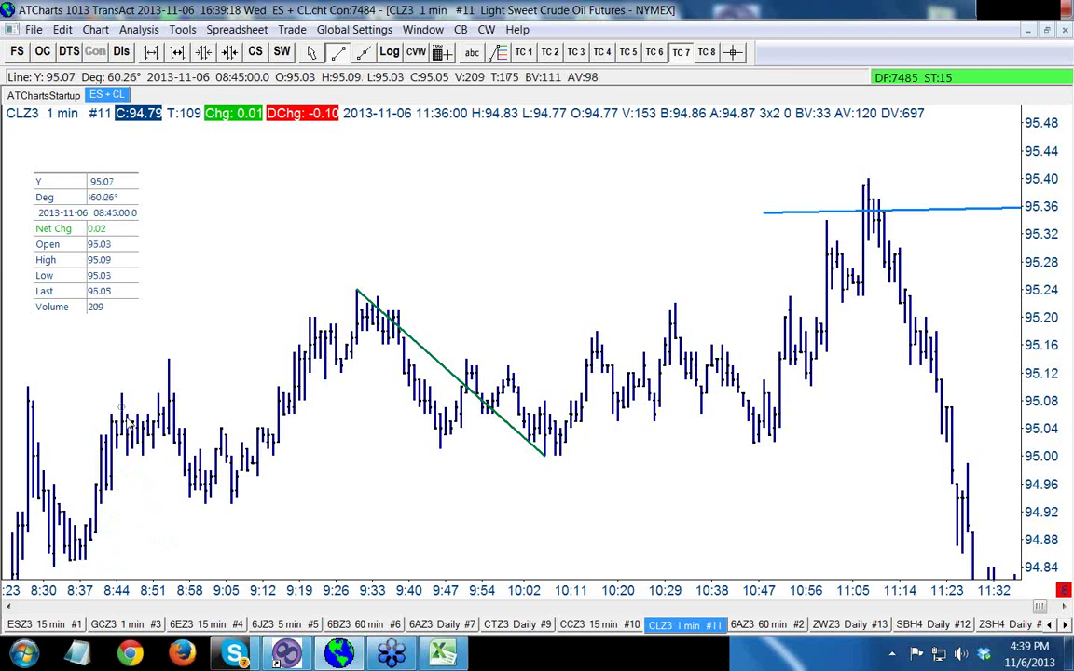
pyautogui.moveTo(144, 446); pyautogui.dragTo(646, 246)
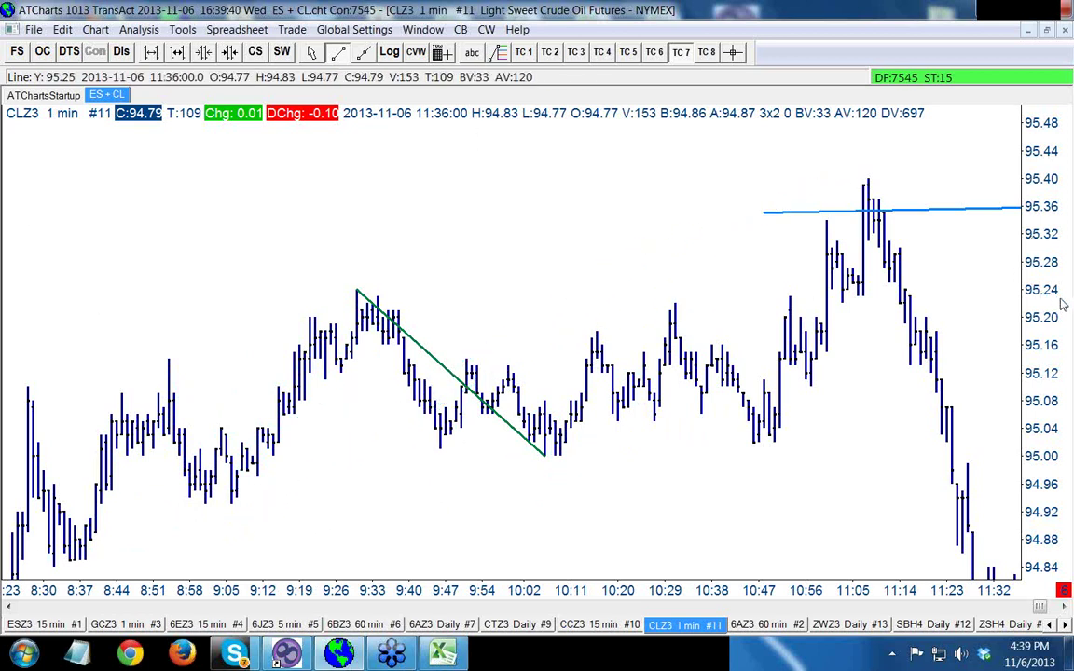
# Draw blue swing lines from the 95.00 low through about 95.18, 95.05, 95.22 and 95.02 to the high near 95.23
pyautogui.click(846, 608)
pyautogui.click(856, 611)
pyautogui.click(856, 611)
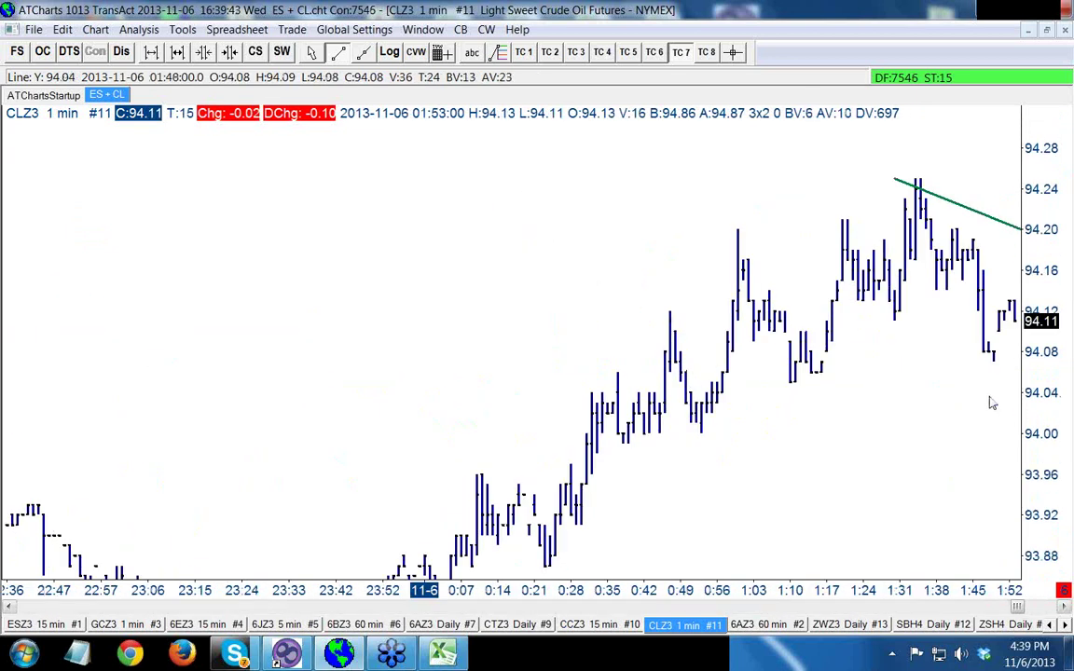
pyautogui.click(1009, 607)
pyautogui.scroll(5, 1016, 608)
pyautogui.moveTo(1017, 608); pyautogui.dragTo(1050, 609)
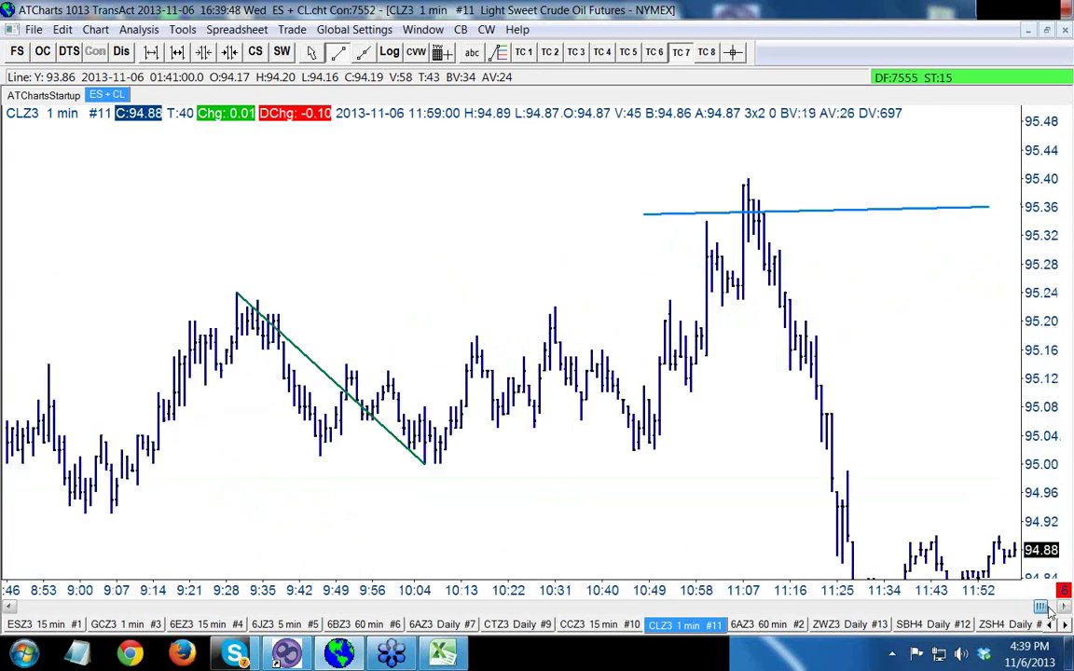
pyautogui.moveTo(1061, 355); pyautogui.dragTo(1068, 401)
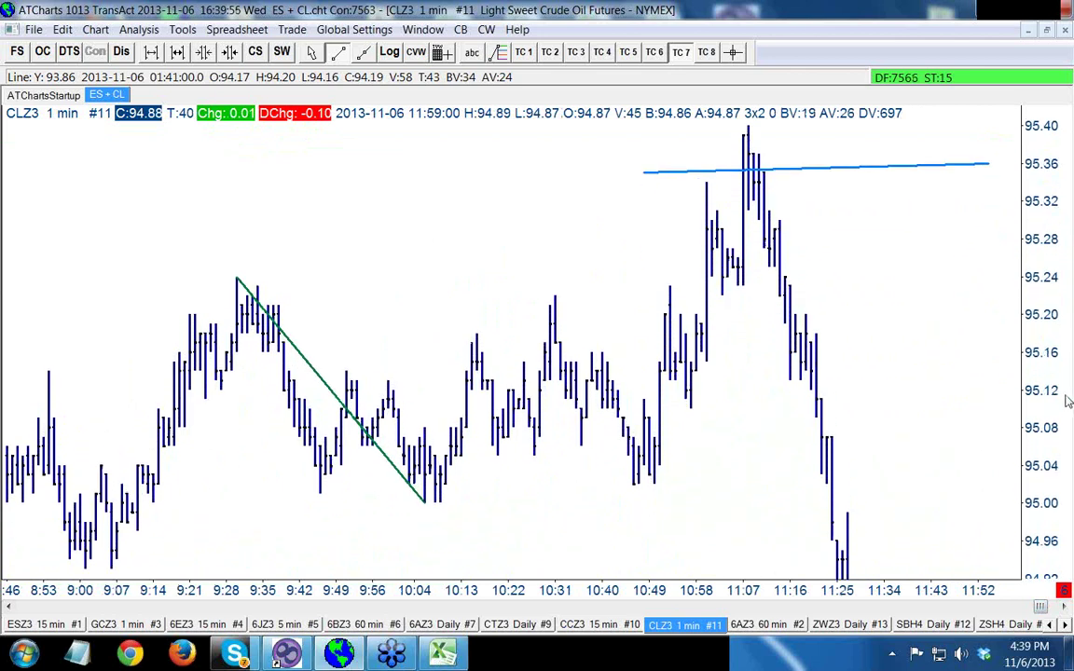
pyautogui.moveTo(1054, 337); pyautogui.dragTo(1054, 368)
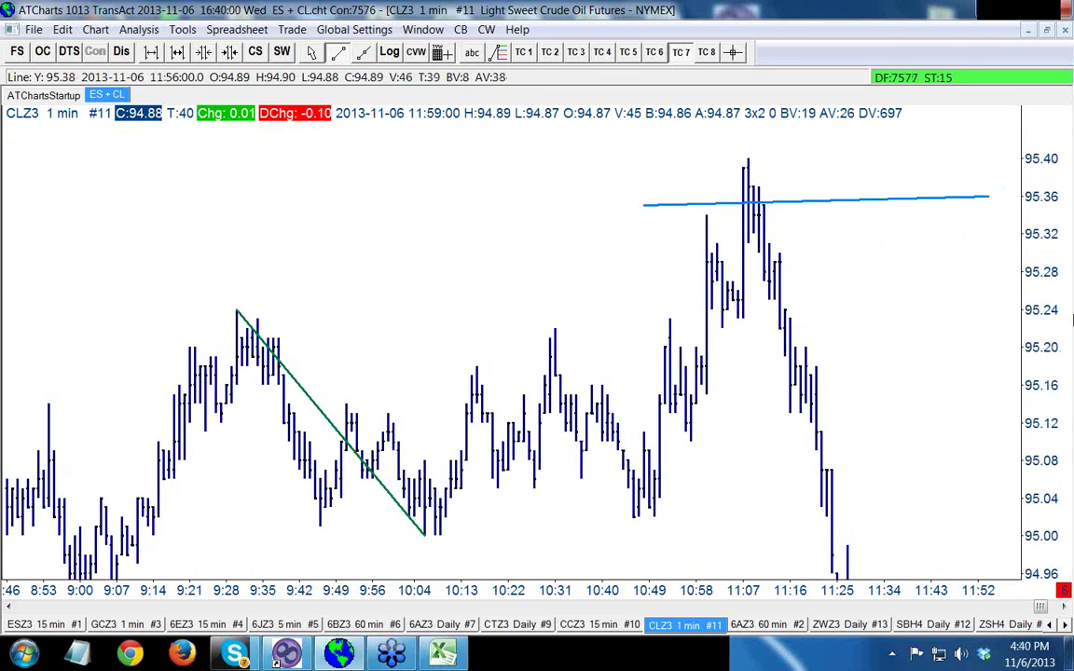
pyautogui.click(337, 53)
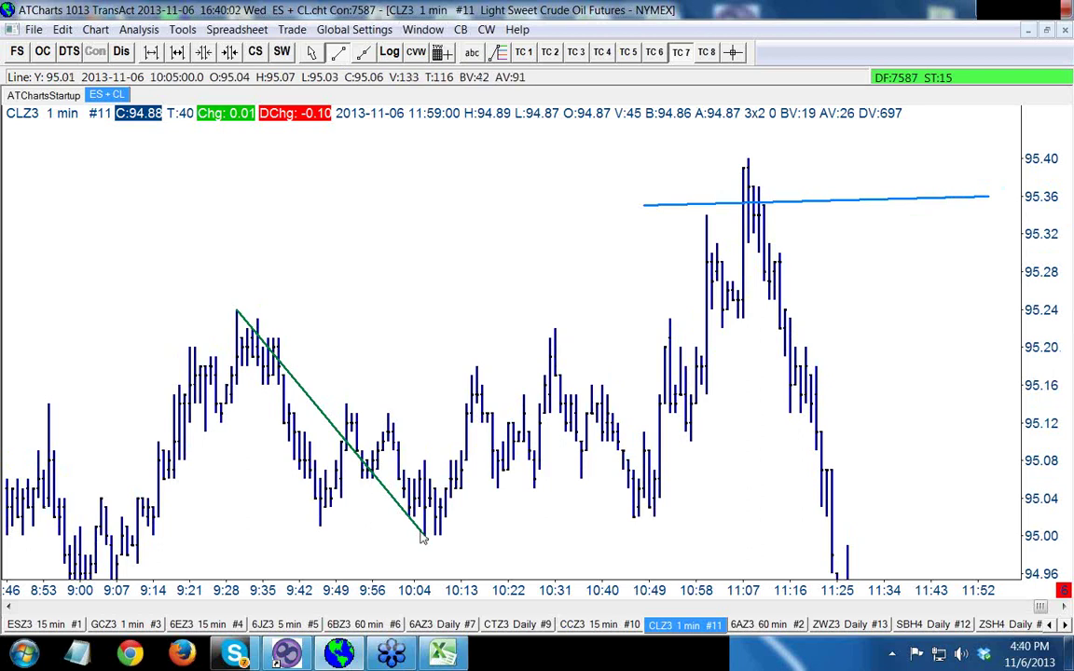
pyautogui.moveTo(425, 532)
pyautogui.mouseDown()
pyautogui.moveTo(475, 370)
pyautogui.moveTo(539, 491)
pyautogui.moveTo(555, 332)
pyautogui.moveTo(640, 527)
pyautogui.moveTo(671, 320)
pyautogui.mouseUp()
pyautogui.click(337, 53)
pyautogui.click(341, 52)
pyautogui.click(342, 52)
pyautogui.click(341, 52)
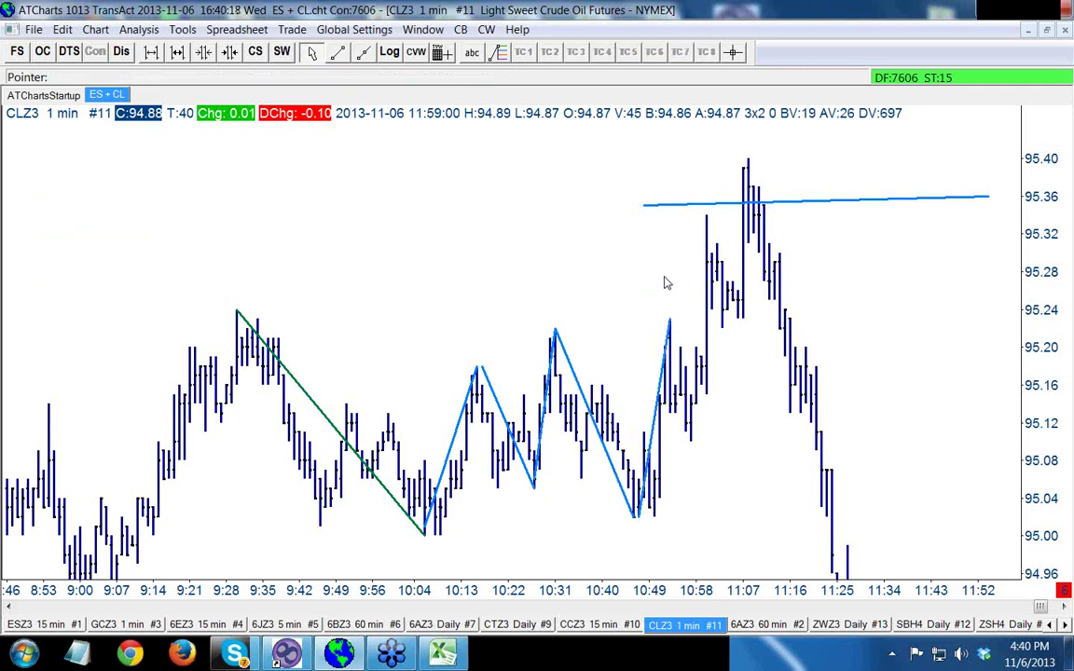
# Continue the blue swing lines from the 95.23 high through about 95.10, 95.34 and 95.22 to the 95.40 high
pyautogui.click(341, 52)
pyautogui.moveTo(670, 321); pyautogui.dragTo(695, 446)
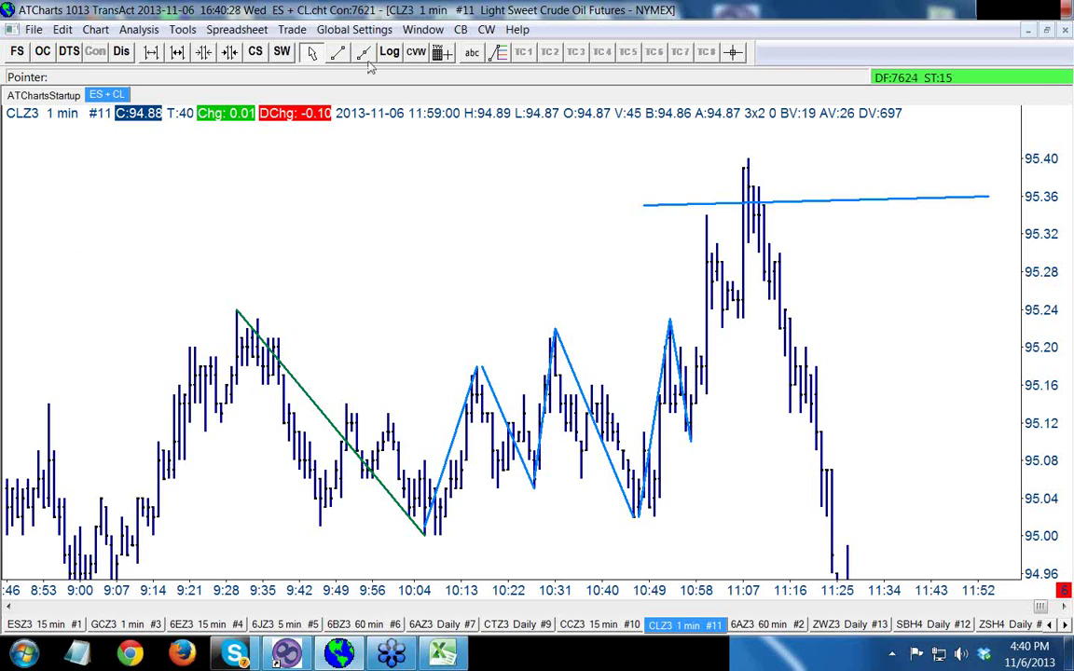
pyautogui.click(341, 53)
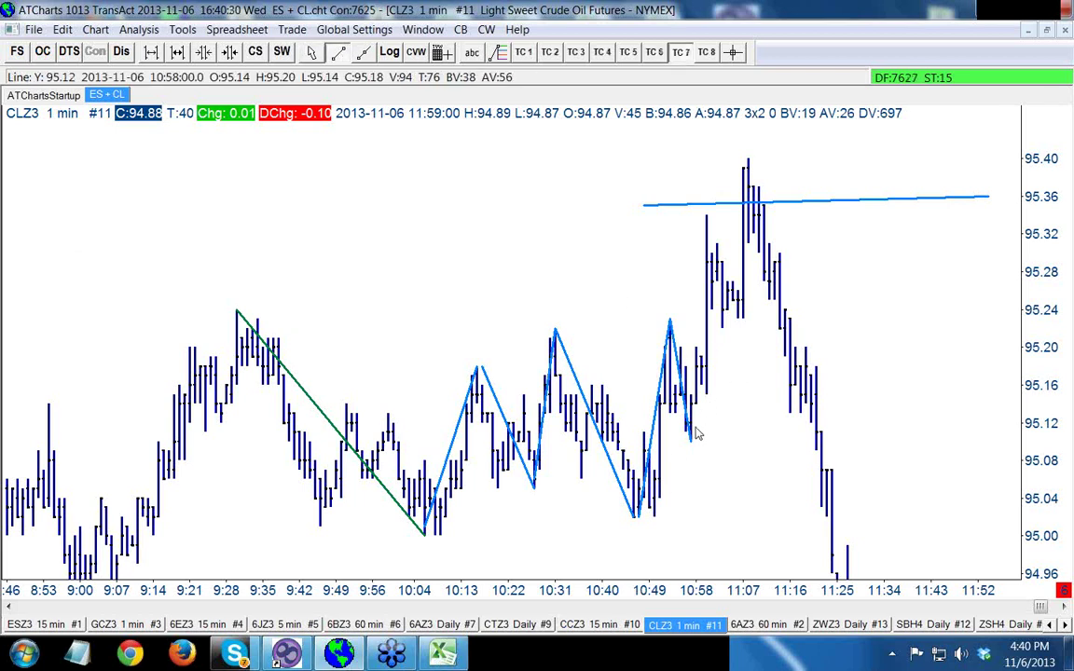
pyautogui.moveTo(693, 442); pyautogui.dragTo(744, 160)
pyautogui.click(342, 54)
pyautogui.click(342, 53)
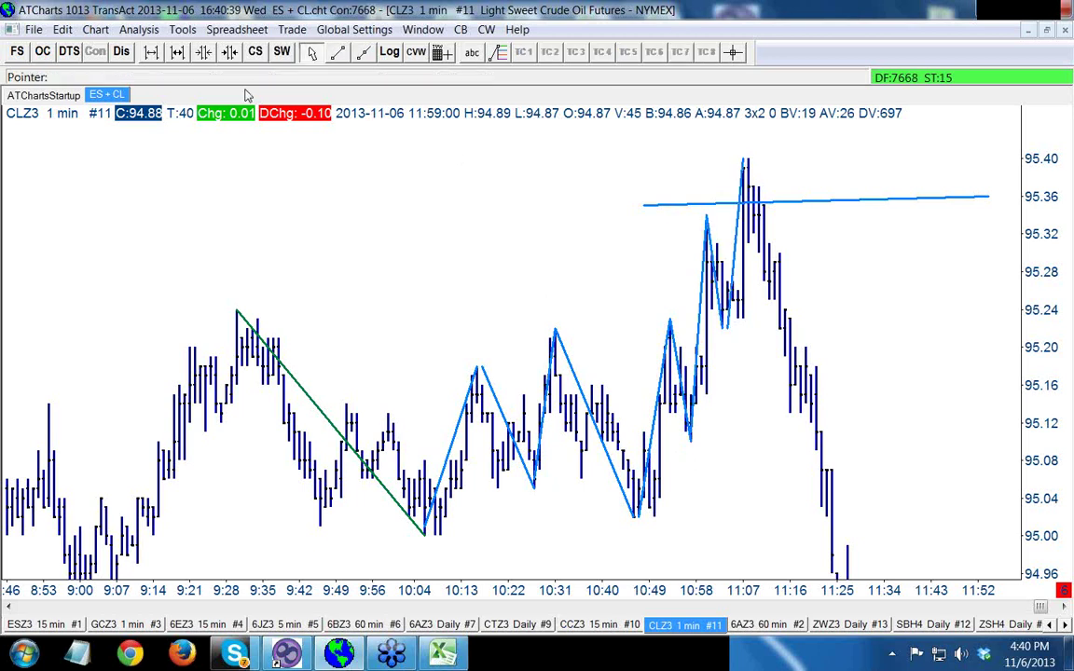
pyautogui.click(338, 53)
pyautogui.moveTo(904, 403); pyautogui.dragTo(780, 217)
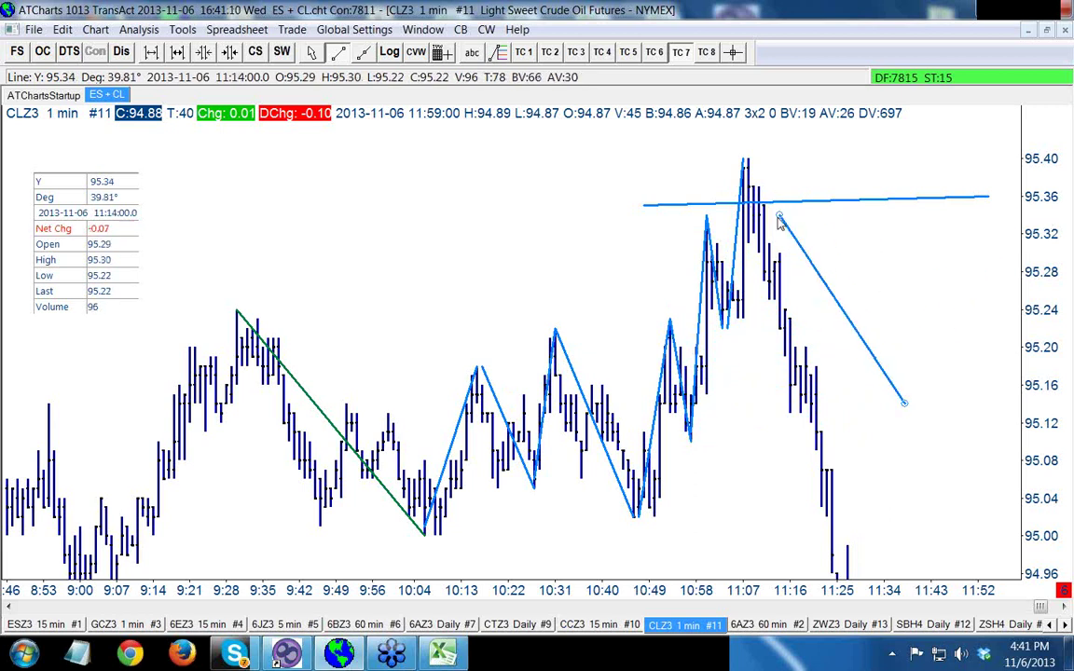
pyautogui.press('Delete')
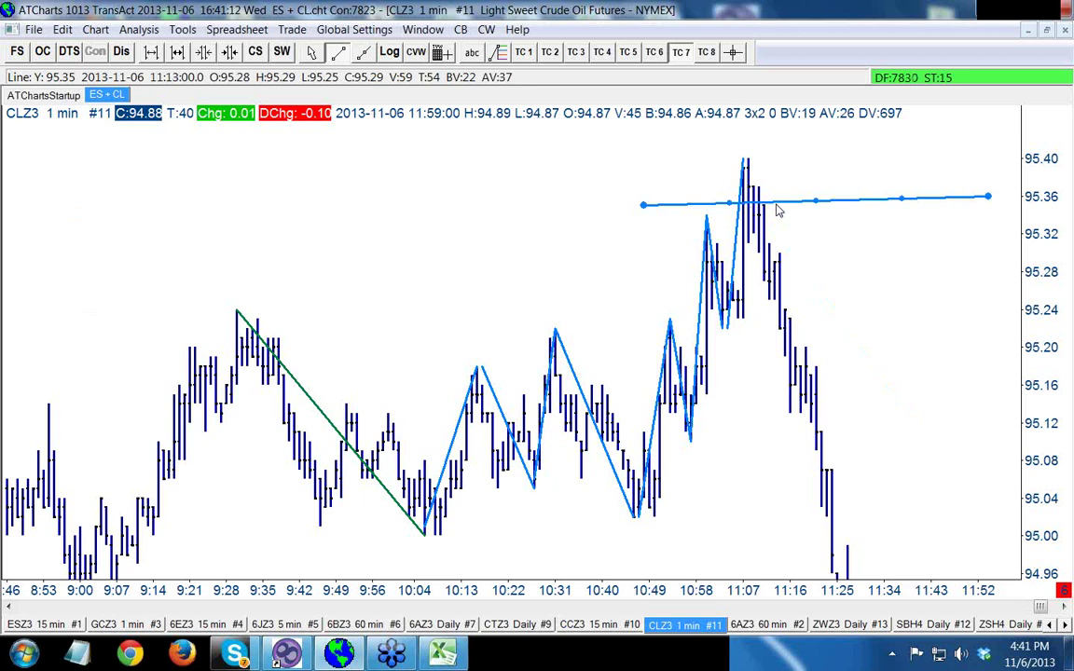
# Erase the nearly level blue line drawn across the rally's high
pyautogui.rightClick(780, 210)
pyautogui.click(804, 213)
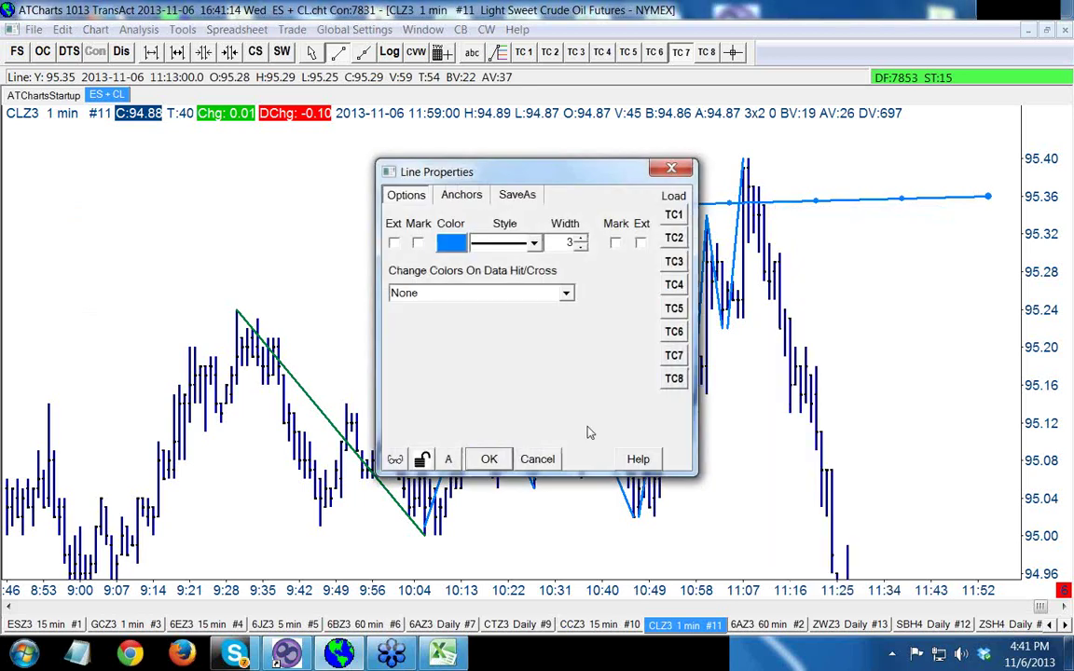
pyautogui.click(537, 459)
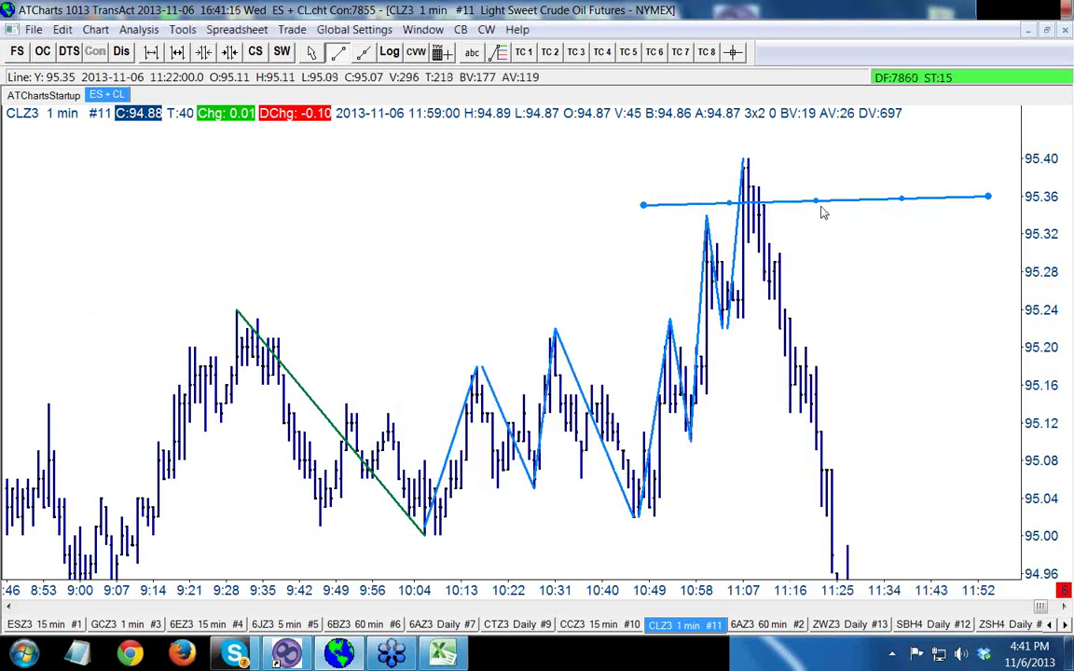
pyautogui.rightClick(821, 211)
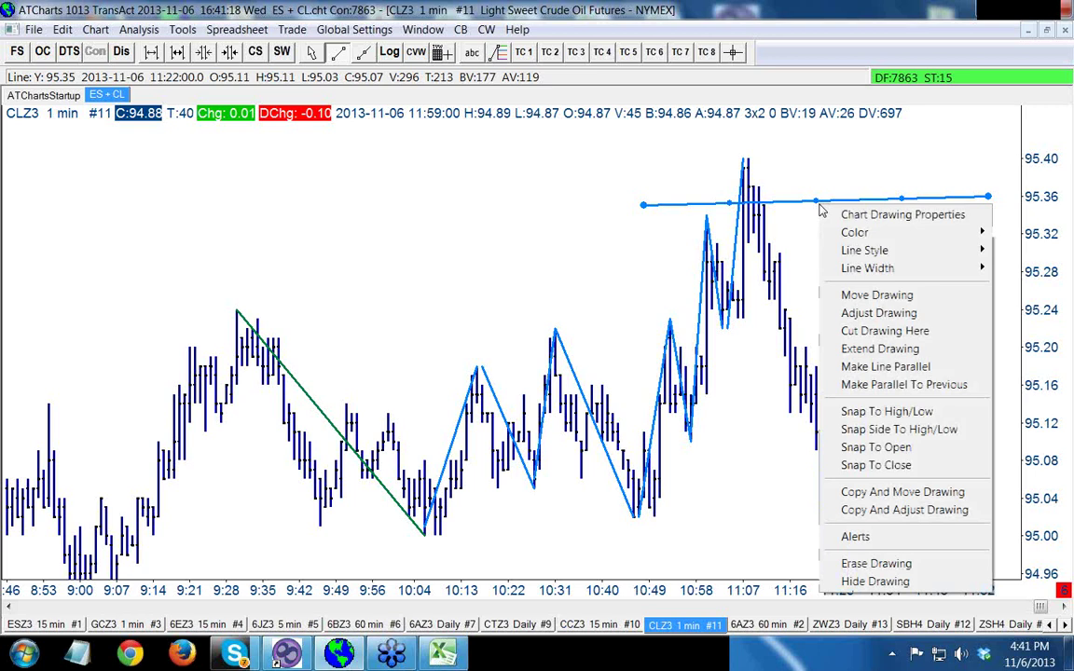
pyautogui.click(876, 564)
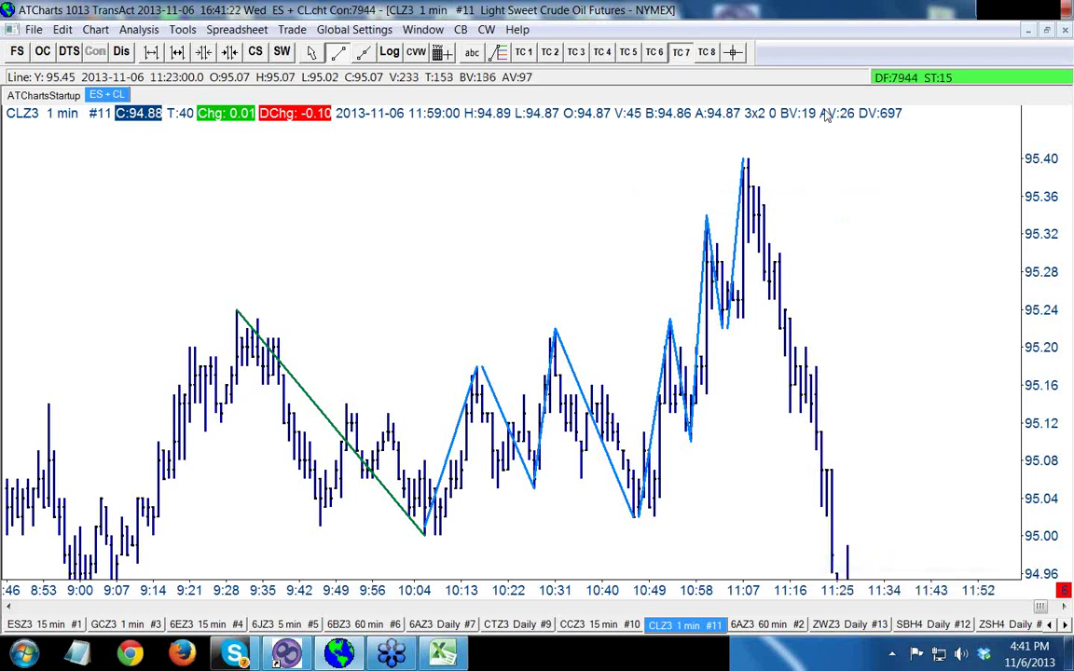
# Draw a green Fibonacci extension on the small swing from the 95.11 high near 10:48 to the 95.02 low
pyautogui.press('Up')
pyautogui.press('Up')
pyautogui.press('Up')
pyautogui.press('Left')
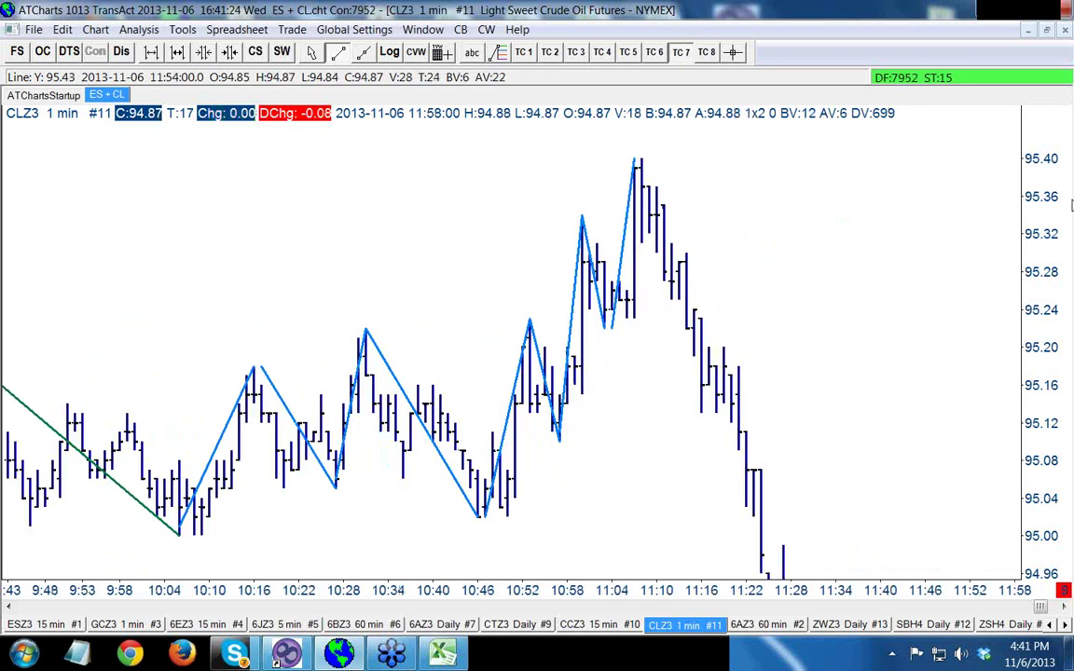
pyautogui.moveTo(1048, 250); pyautogui.dragTo(1064, 233)
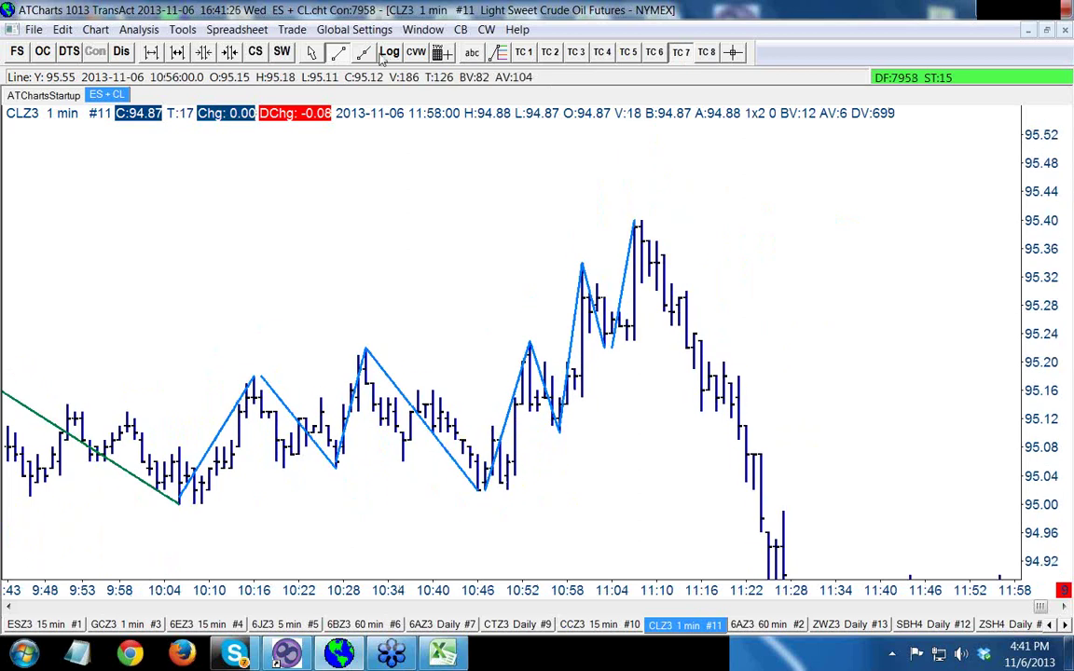
pyautogui.click(339, 53)
pyautogui.moveTo(605, 468); pyautogui.dragTo(563, 467)
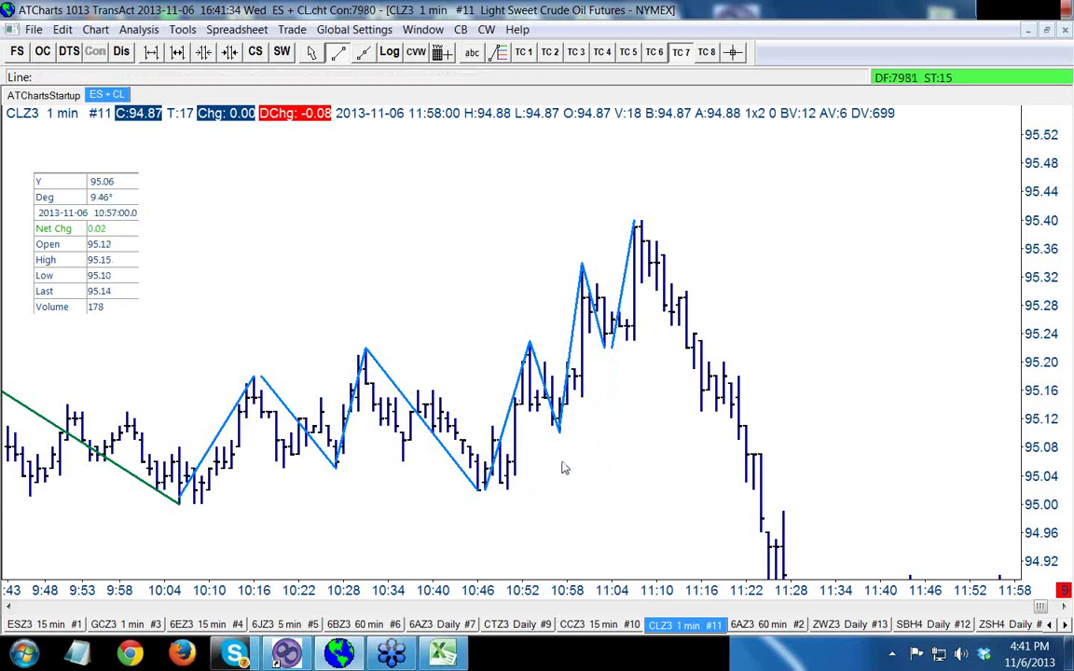
pyautogui.click(498, 52)
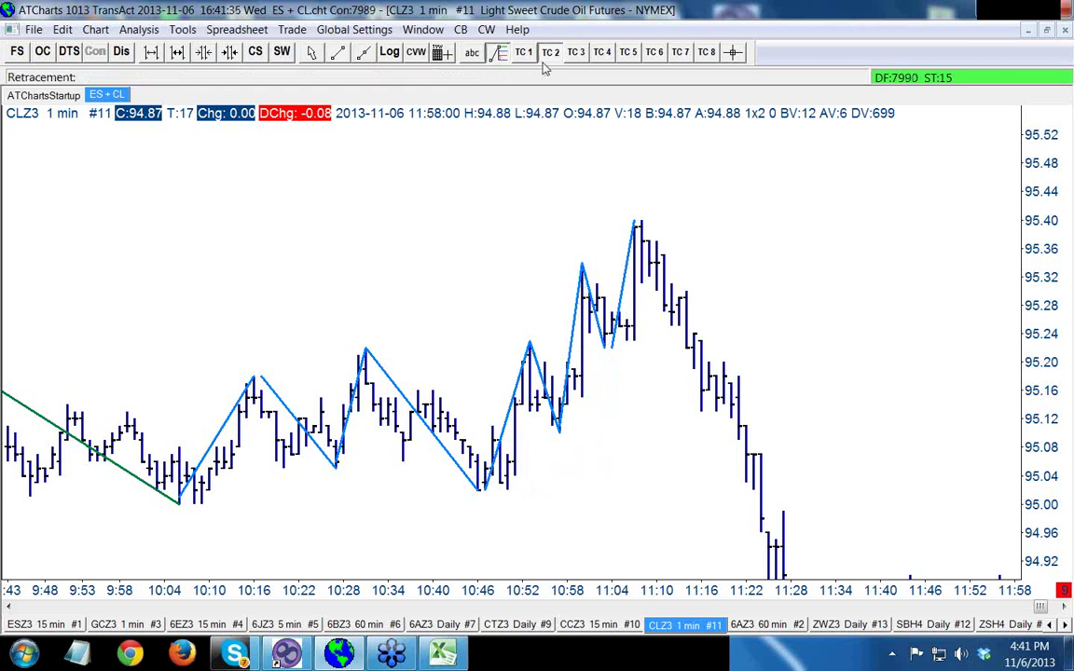
pyautogui.moveTo(492, 426); pyautogui.dragTo(510, 497)
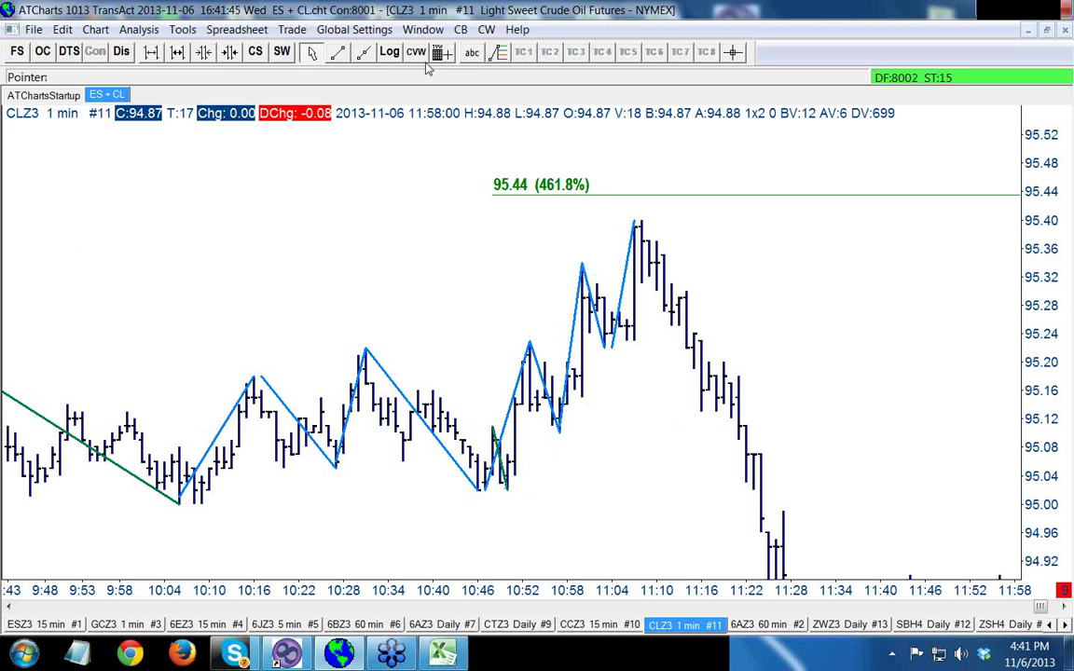
# Erase the last blue swing line, which rises from about 95.22 to the rally's 95.40 high
pyautogui.click(336, 51)
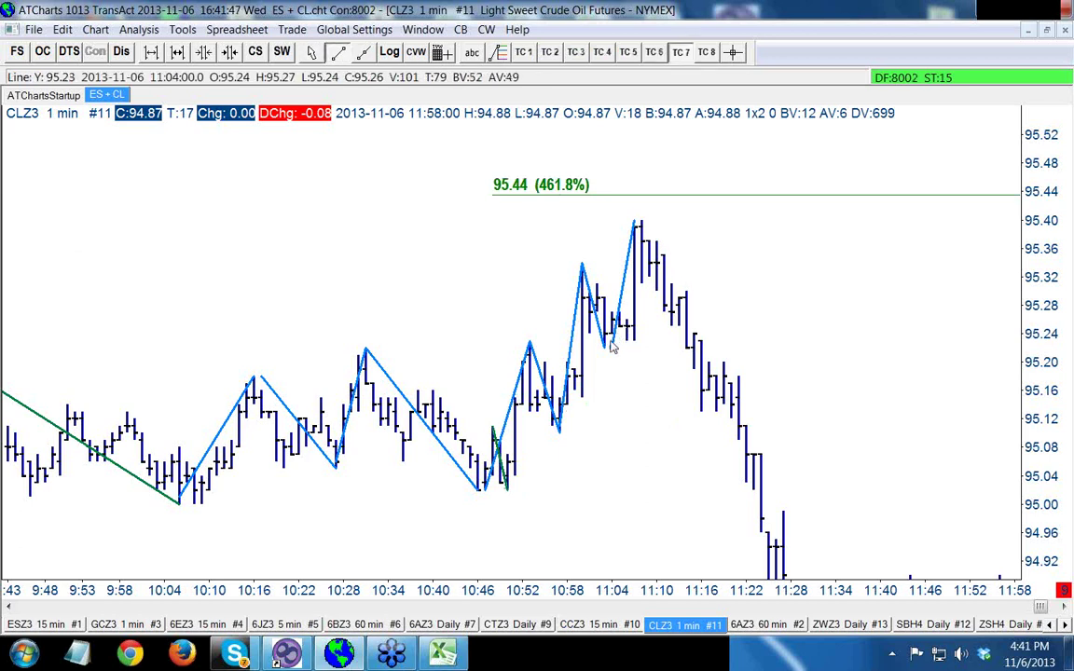
pyautogui.moveTo(610, 343)
pyautogui.mouseDown()
pyautogui.moveTo(642, 269)
pyautogui.moveTo(638, 234)
pyautogui.moveTo(825, 284)
pyautogui.moveTo(1032, 264)
pyautogui.moveTo(1002, 210)
pyautogui.moveTo(590, 214)
pyautogui.moveTo(508, 189)
pyautogui.moveTo(629, 198)
pyautogui.moveTo(634, 221)
pyautogui.mouseUp()
pyautogui.rightClick(633, 237)
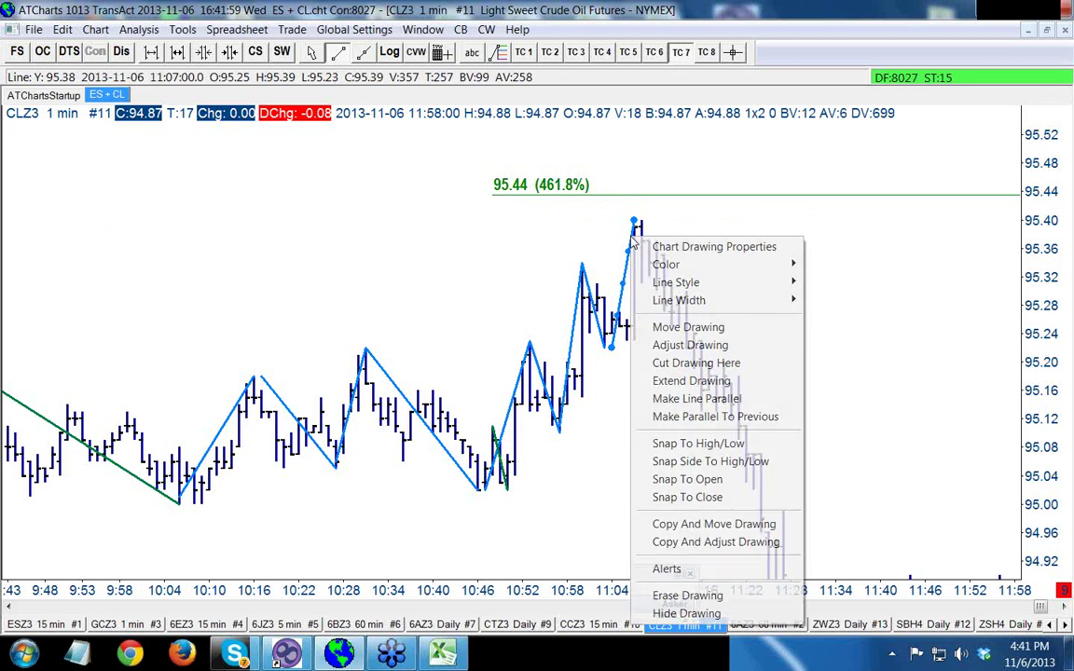
pyautogui.click(788, 597)
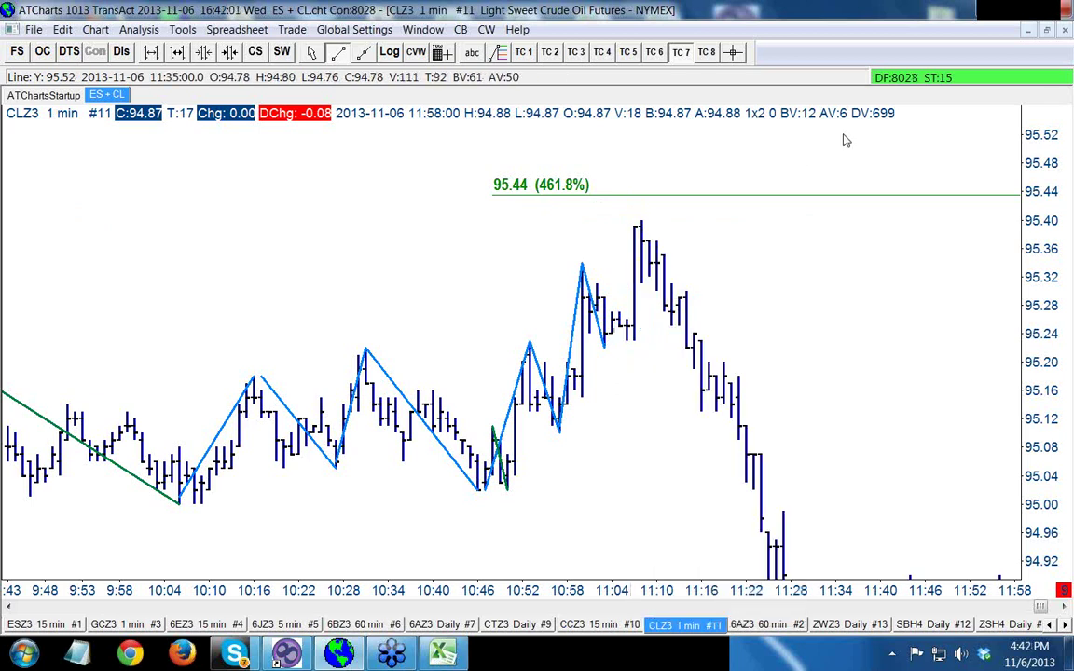
# Draw a Fibonacci extension on the small pullback from the 95.27 high near 11:04 to the 95.23 low
pyautogui.moveTo(1041, 348); pyautogui.dragTo(1047, 434)
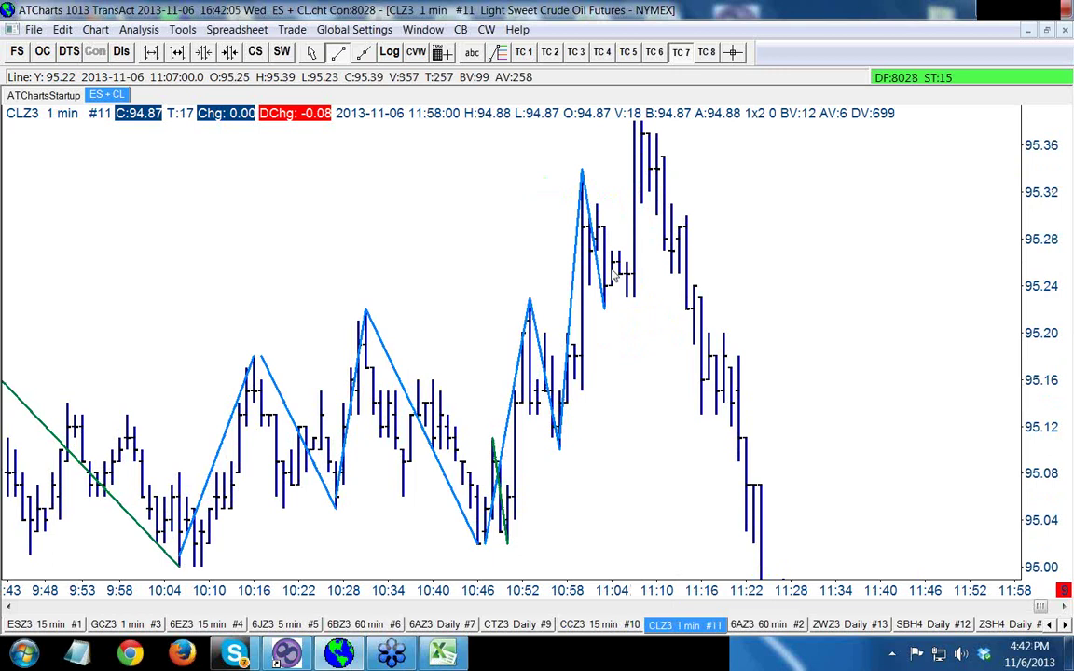
pyautogui.click(499, 53)
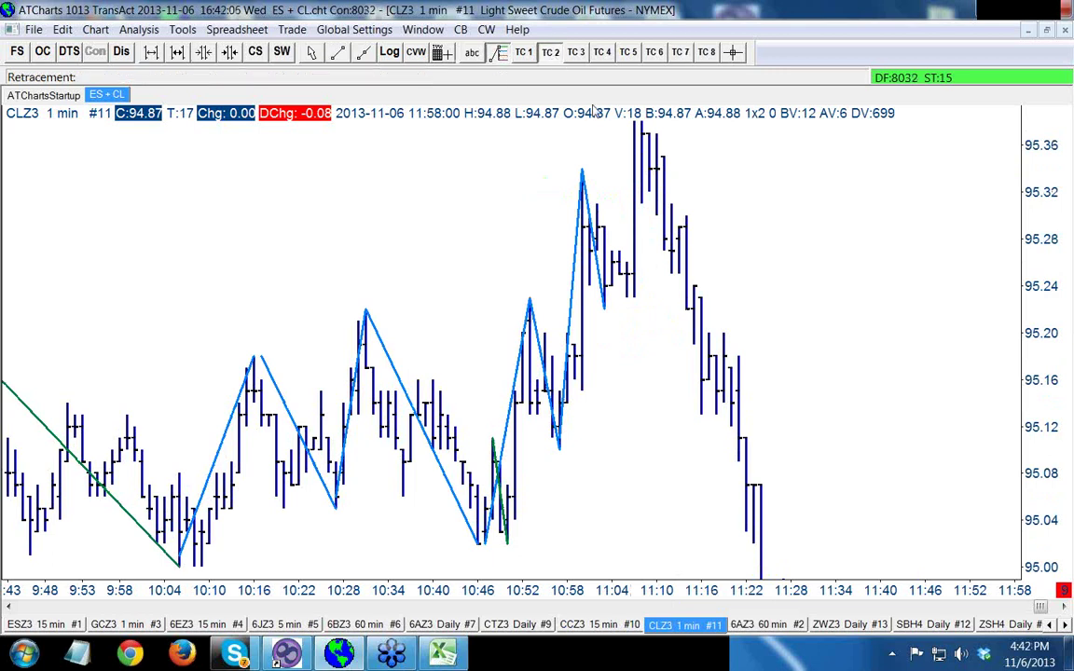
pyautogui.moveTo(611, 250); pyautogui.dragTo(629, 297)
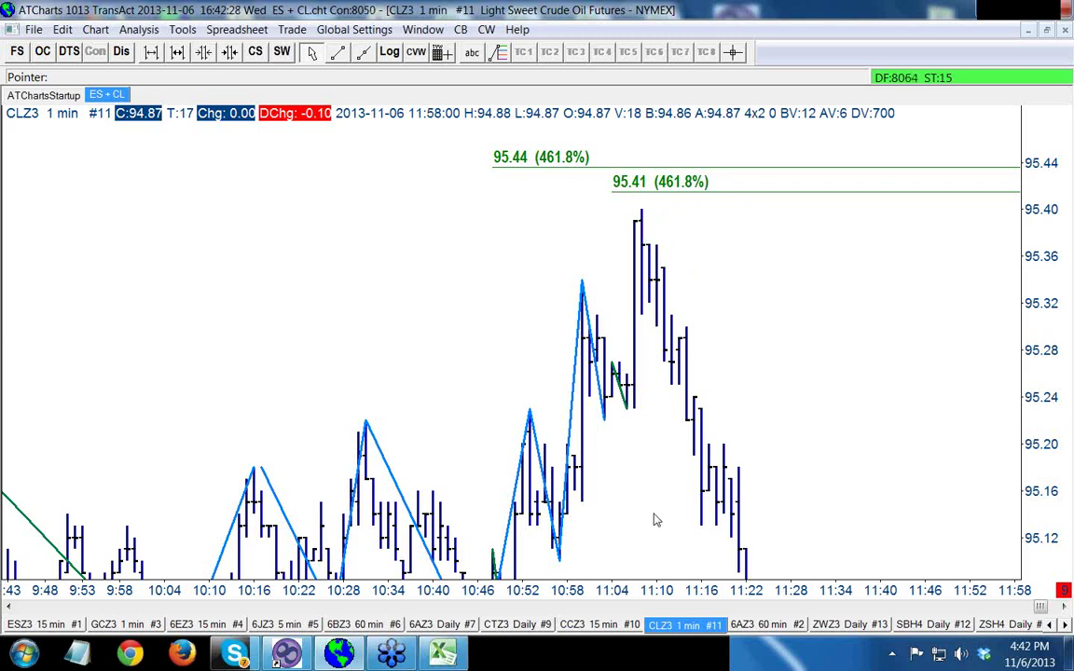
pyautogui.moveTo(1059, 414); pyautogui.dragTo(1048, 285)
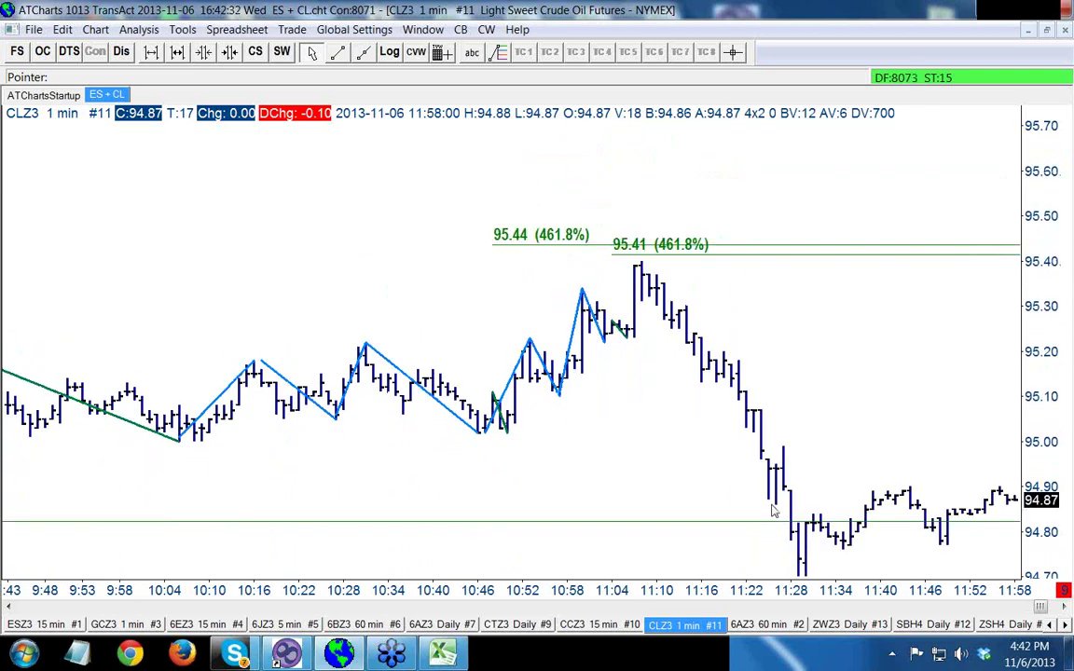
pyautogui.moveTo(1026, 418); pyautogui.dragTo(1024, 362)
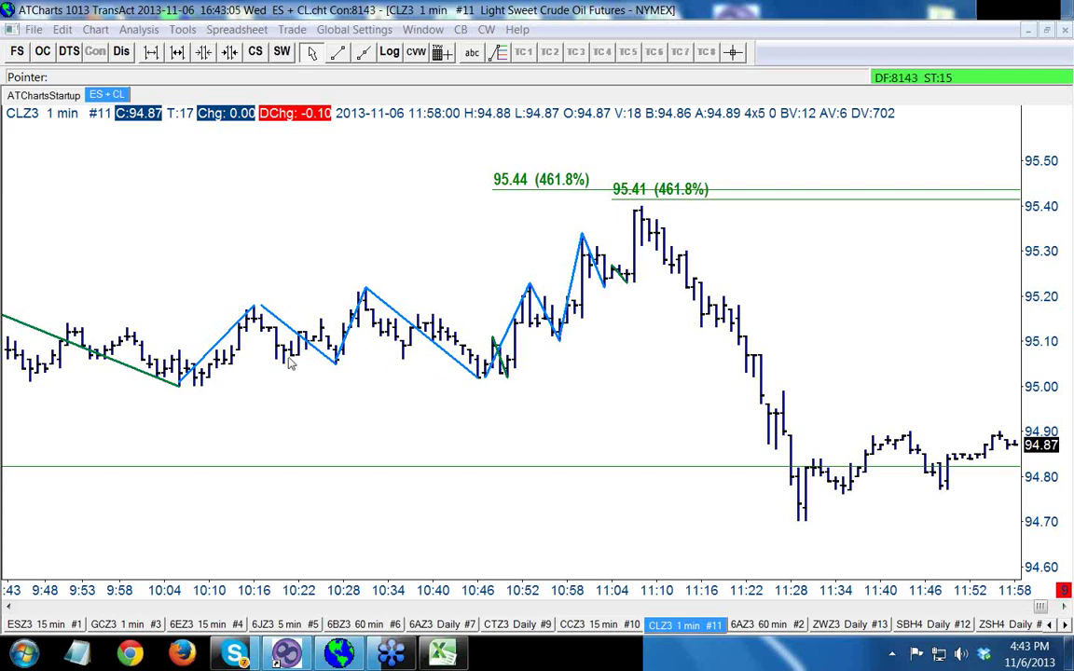
pyautogui.moveTo(7, 608); pyautogui.dragTo(9, 610)
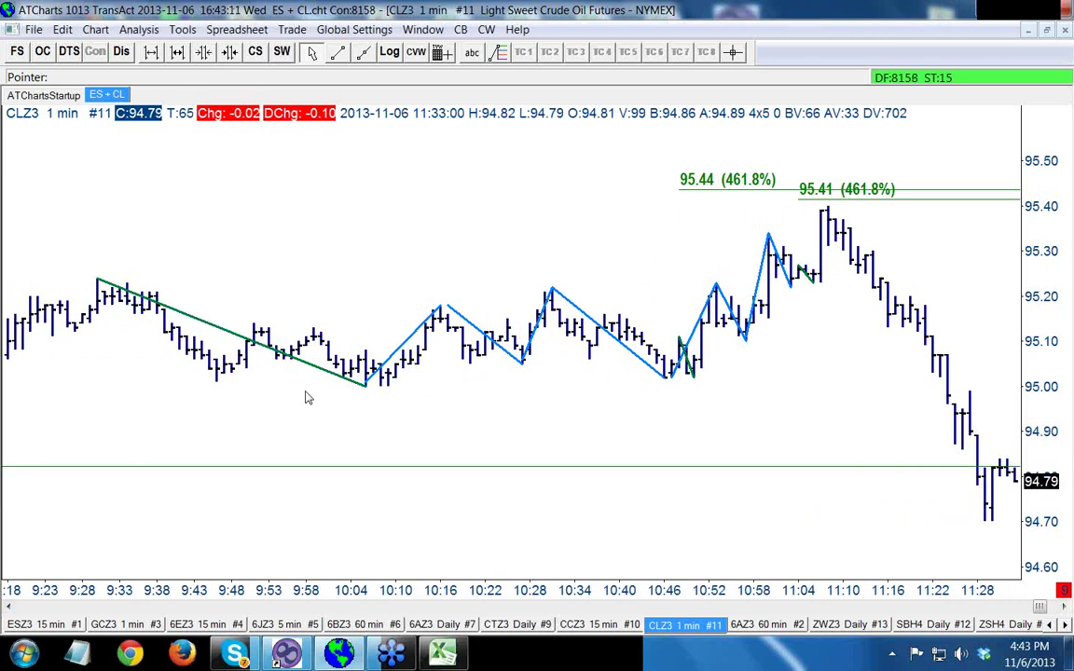
pyautogui.moveTo(1054, 303); pyautogui.dragTo(1057, 364)
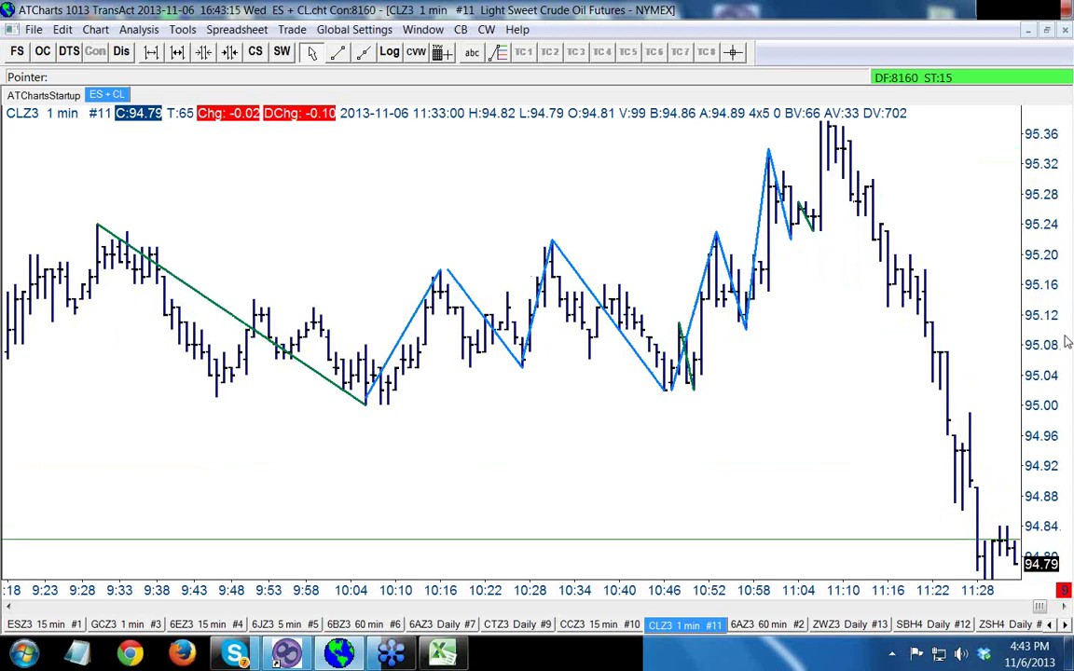
pyautogui.moveTo(489, 331); pyautogui.dragTo(489, 418)
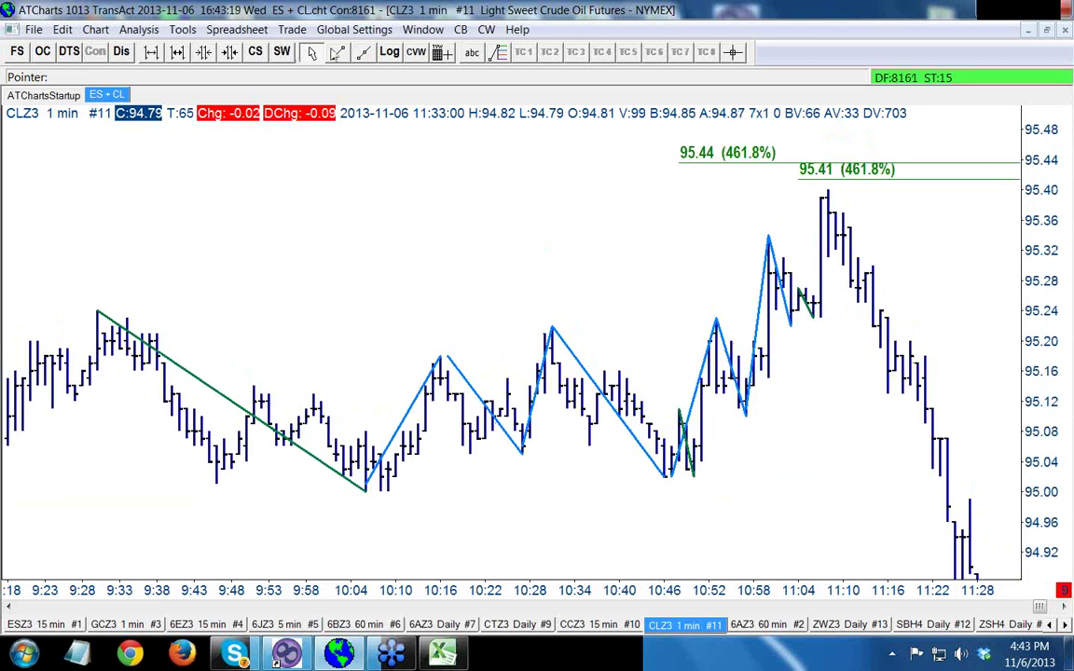
pyautogui.click(337, 51)
pyautogui.moveTo(909, 287)
pyautogui.mouseDown()
pyautogui.moveTo(821, 306)
pyautogui.moveTo(822, 201)
pyautogui.moveTo(420, 324)
pyautogui.moveTo(281, 377)
pyautogui.moveTo(342, 485)
pyautogui.moveTo(317, 420)
pyautogui.moveTo(375, 375)
pyautogui.mouseUp()
pyautogui.press('Escape')
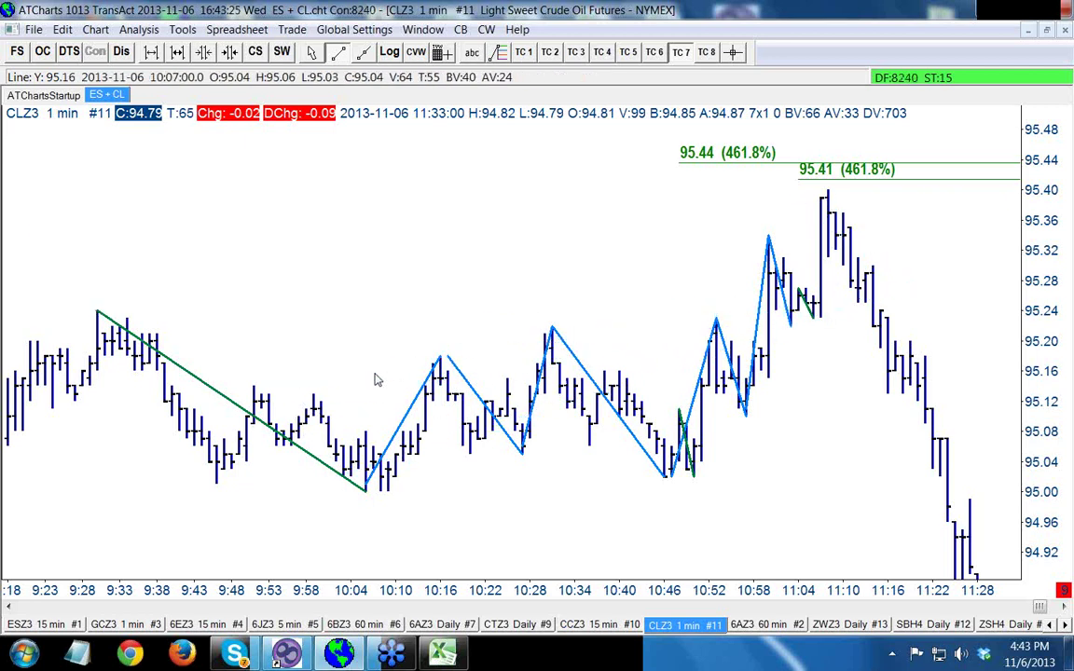
# Draw a Fibonacci extension from the 95.14 high near 9:51 down to the 95.00 low near 10:06
pyautogui.moveTo(1060, 285); pyautogui.dragTo(1058, 315)
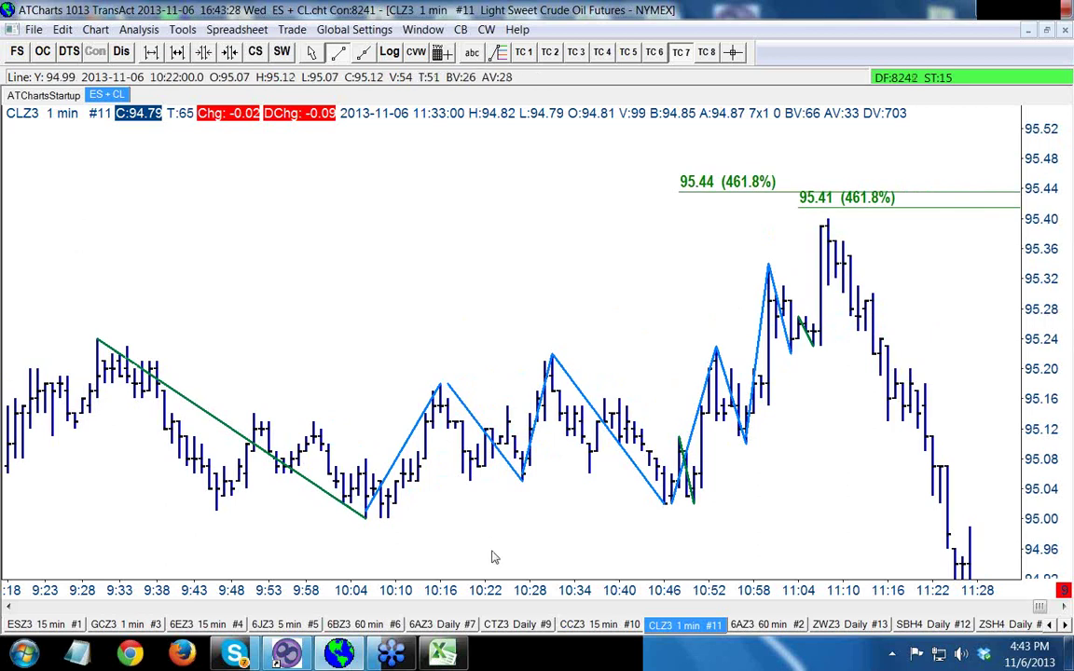
pyautogui.click(499, 52)
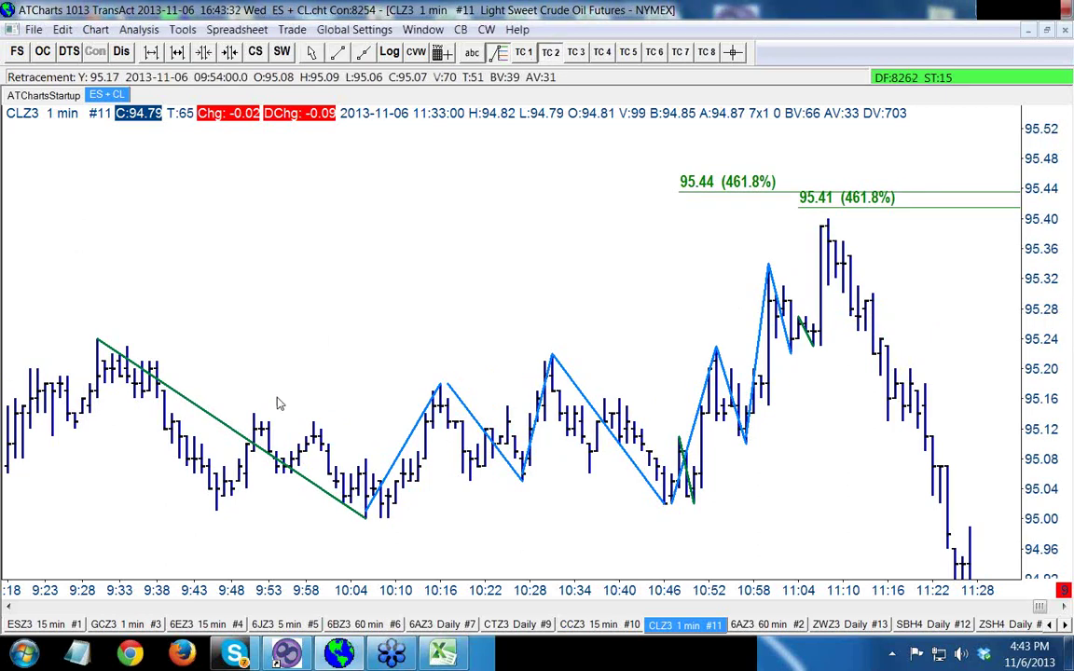
pyautogui.moveTo(252, 413); pyautogui.dragTo(365, 521)
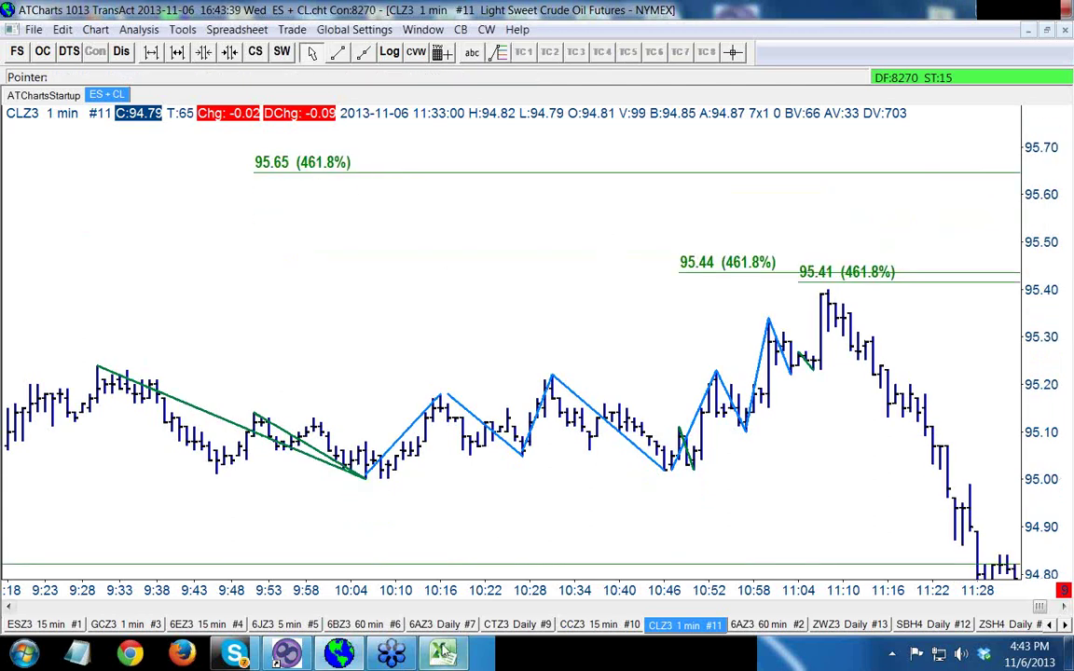
# Switch to the Excel averages sheet and enter 95.65 in cell A7
pyautogui.click(444, 654)
pyautogui.click(109, 350)
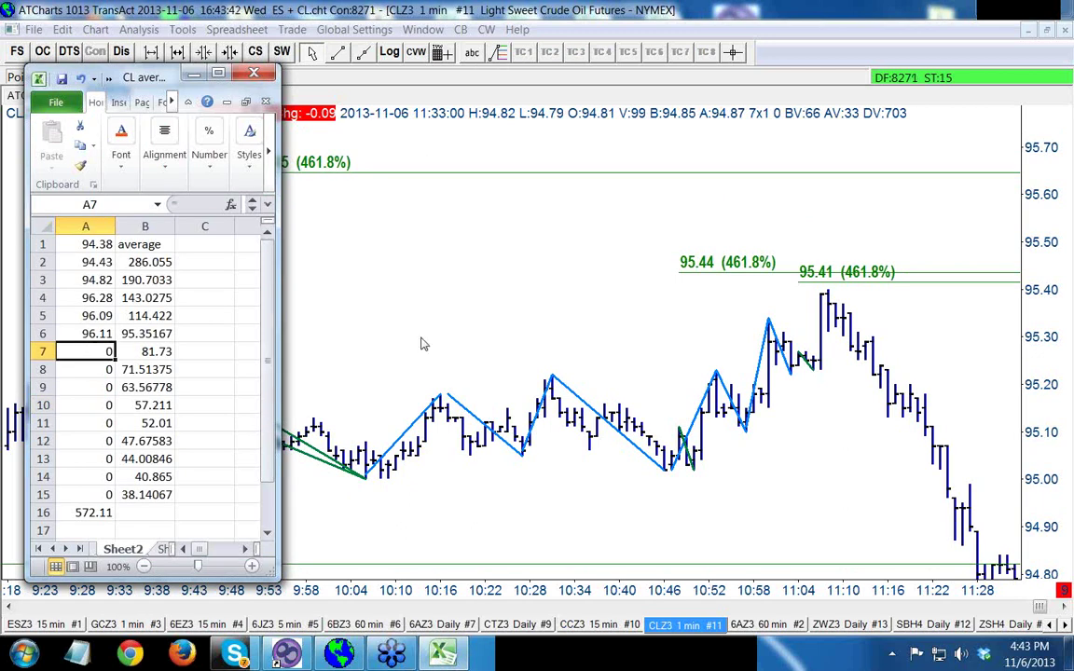
pyautogui.write('95.65')
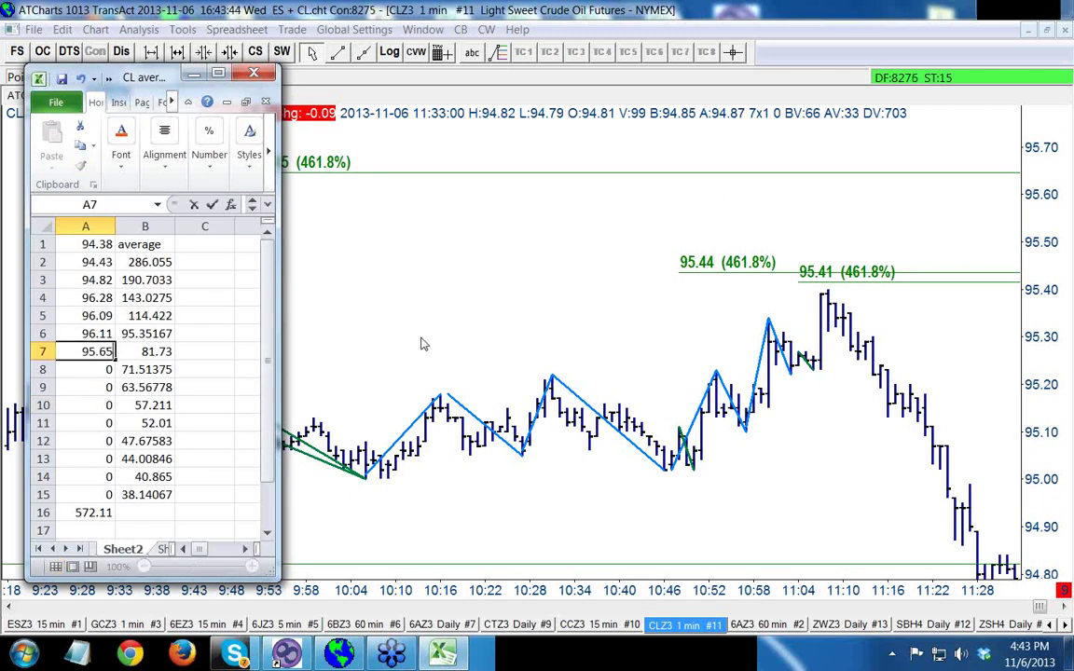
pyautogui.press('Return')
pyautogui.press('Return')
pyautogui.press('Return')
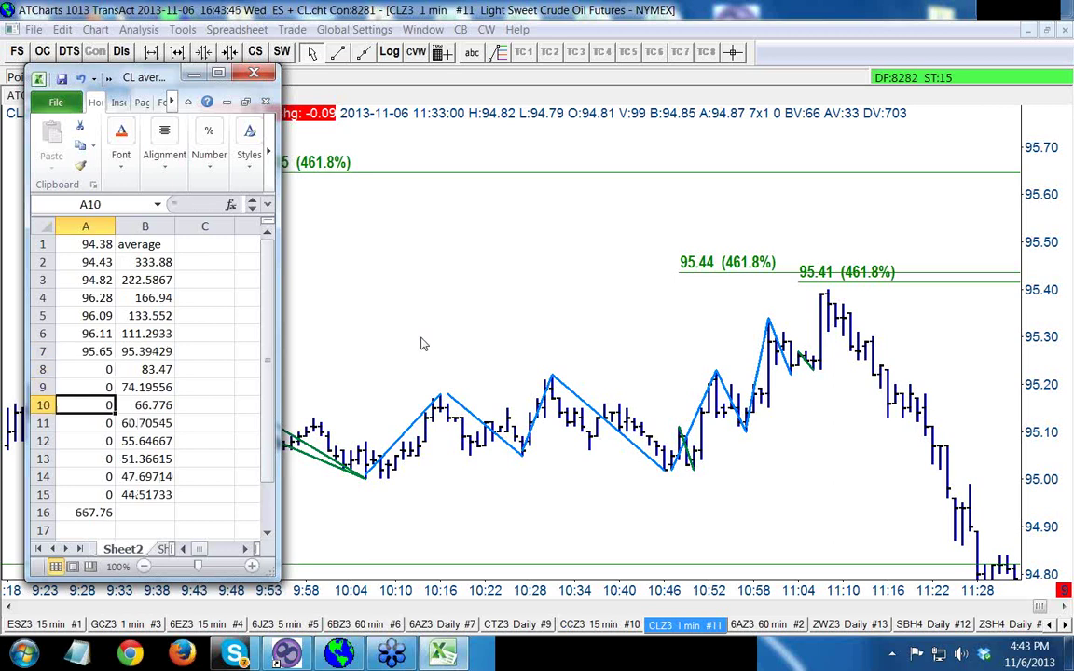
# Return to the crude oil chart and examine the earlier bars back to about 9:05
pyautogui.click(422, 345)
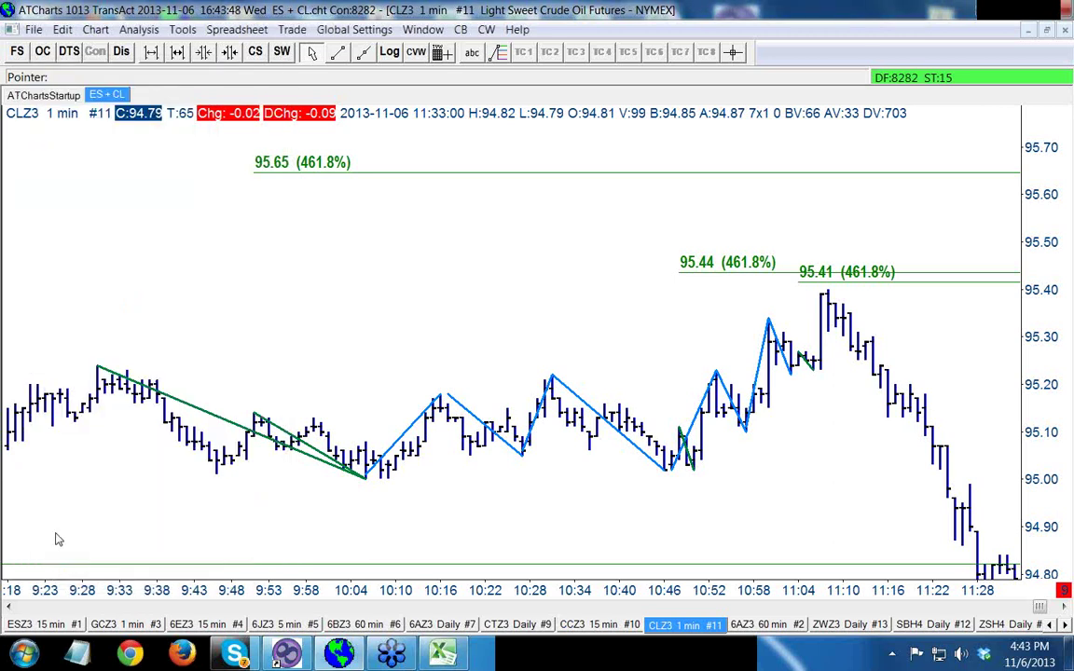
pyautogui.click(8, 607)
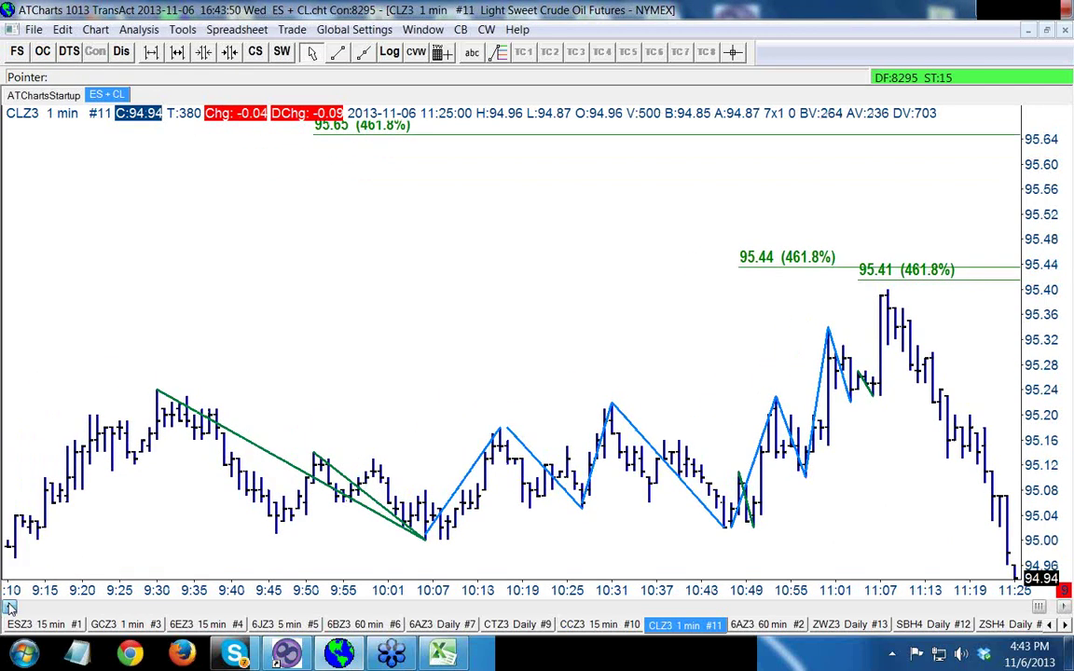
pyautogui.click(8, 607)
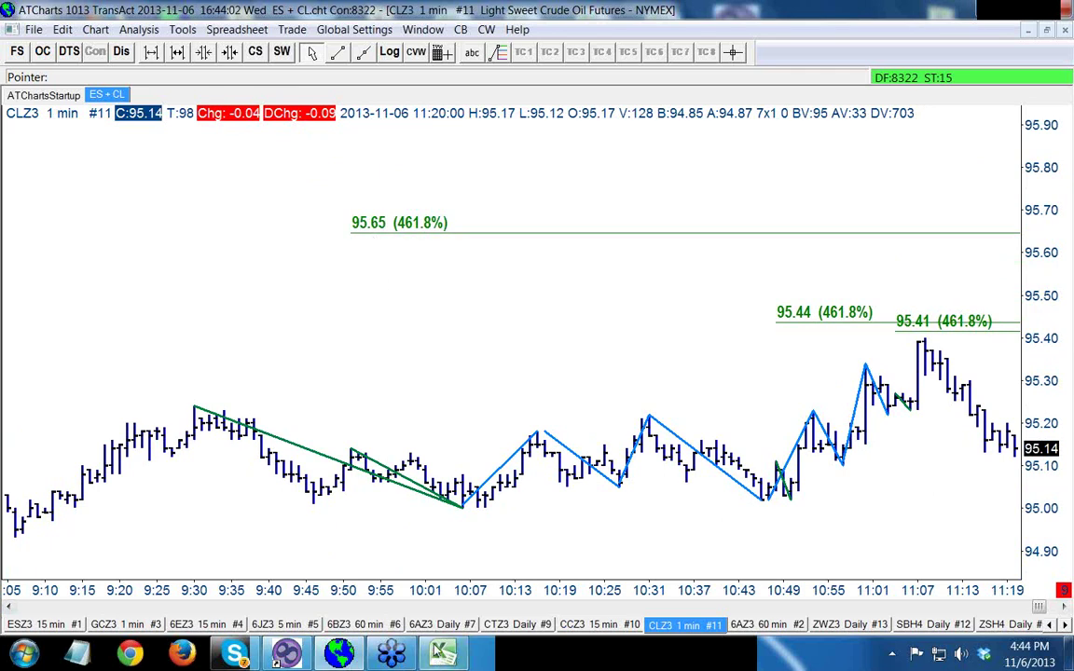
# Switch to the Excel averages sheet, check the seven-level average in cell B7, and return to the crude oil chart
pyautogui.click(435, 647)
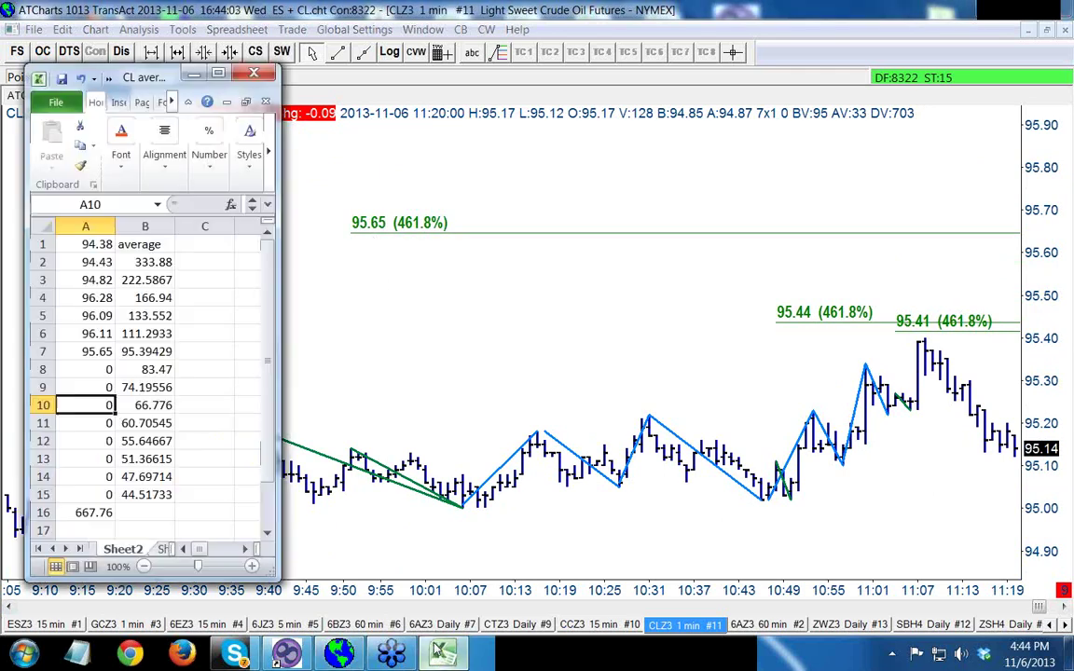
pyautogui.click(145, 352)
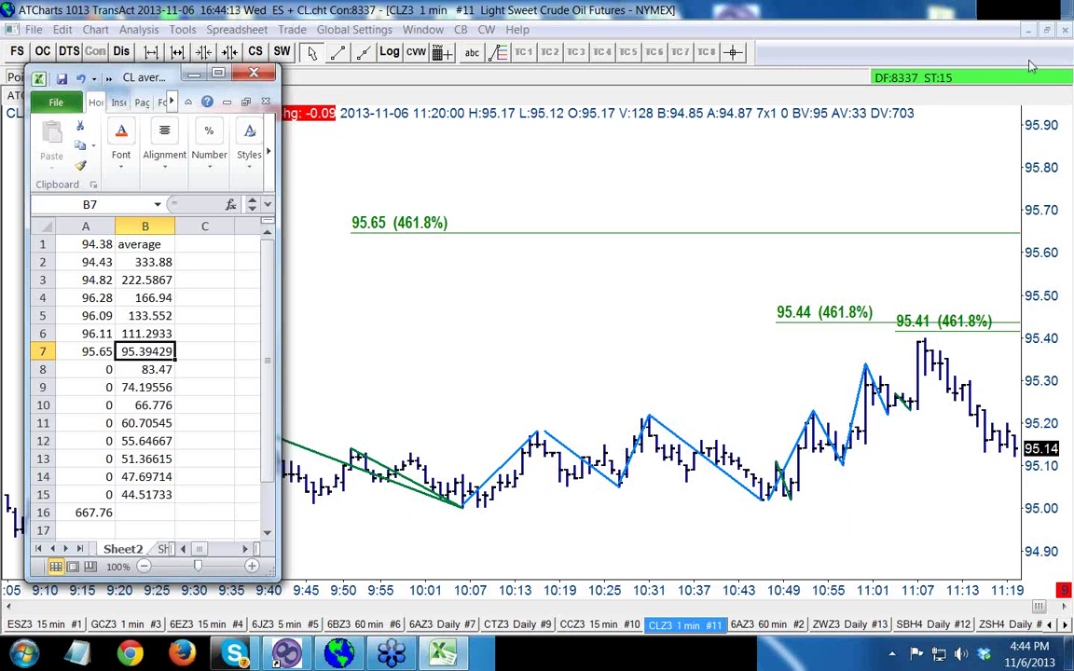
pyautogui.click(575, 257)
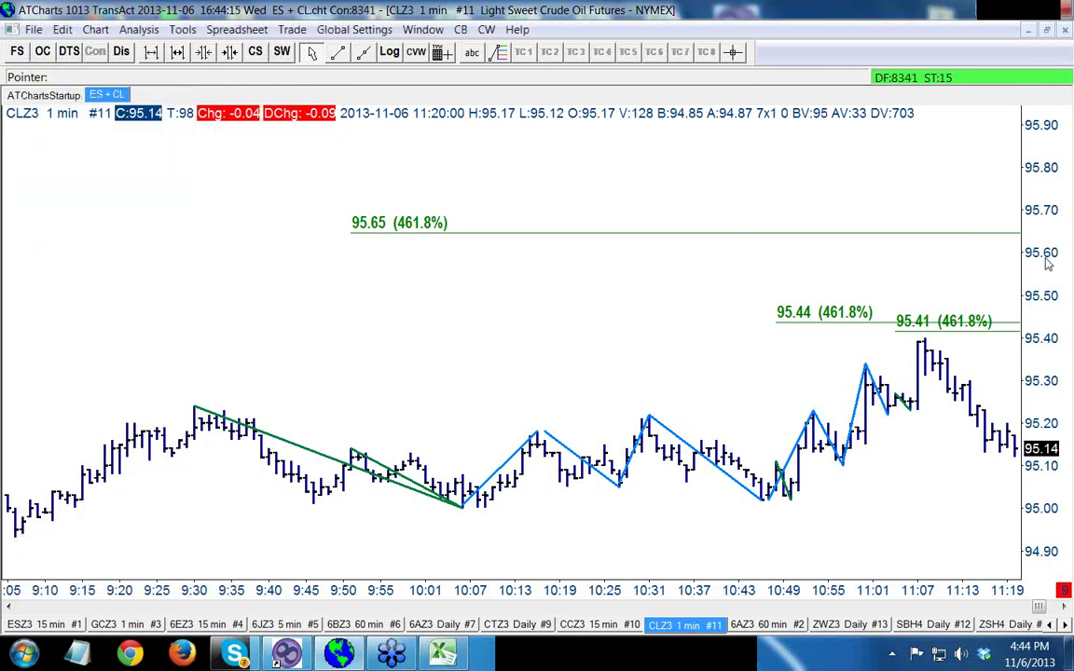
# Show the 261.8% level instead of the 461.8% level on the extension drawn from the 9:51 high to the 10:06 low
pyautogui.moveTo(1048, 263); pyautogui.dragTo(1054, 299)
pyautogui.click(361, 465)
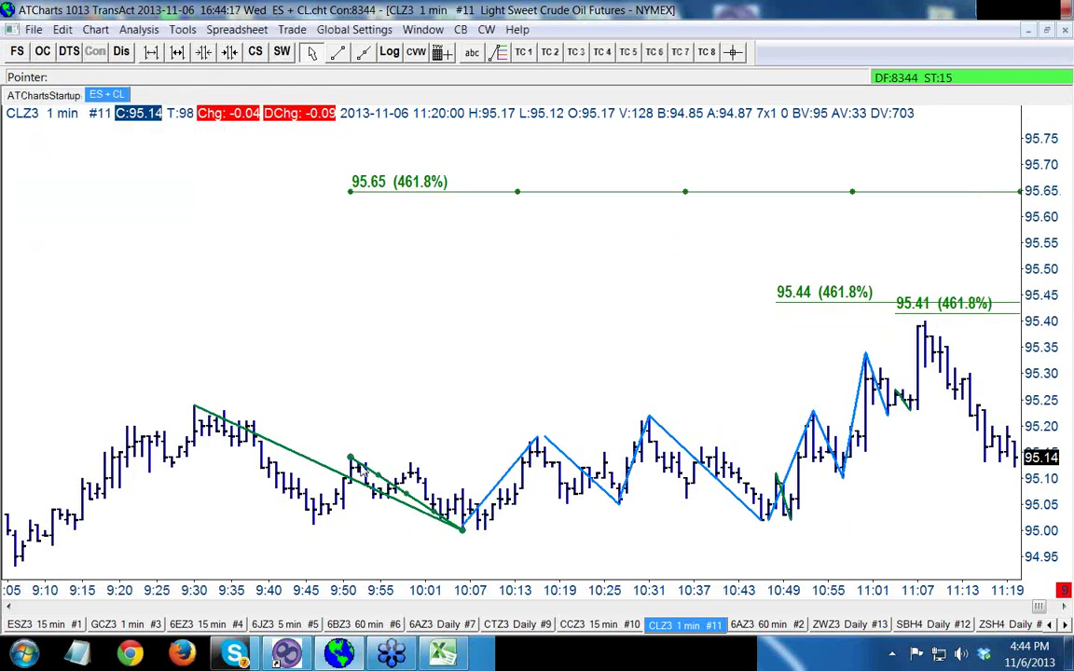
pyautogui.rightClick(363, 472)
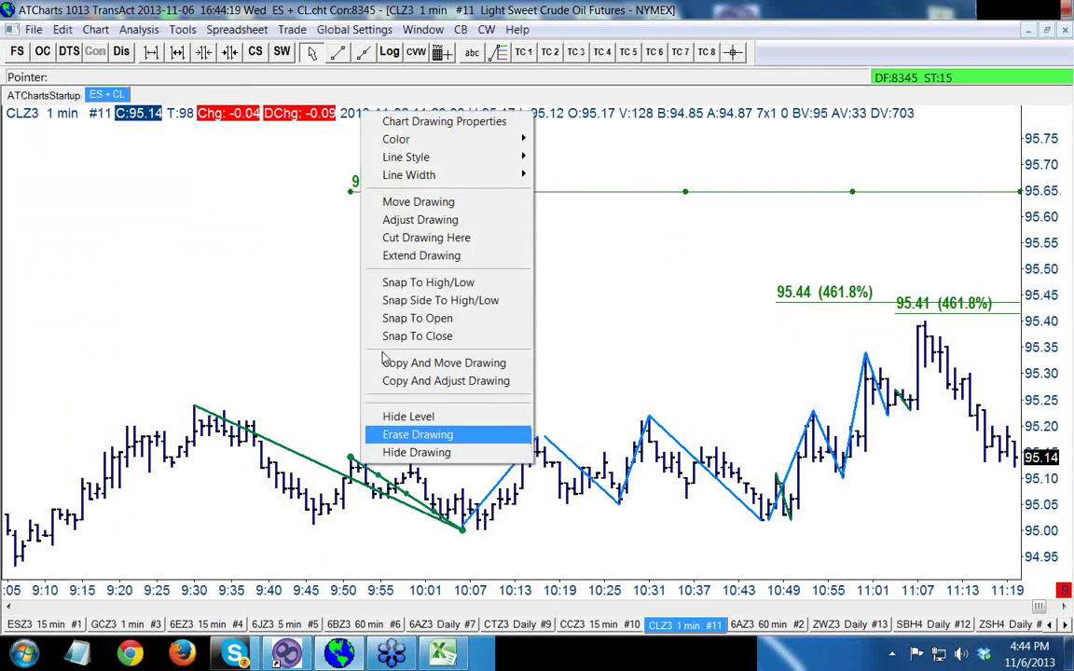
pyautogui.click(406, 115)
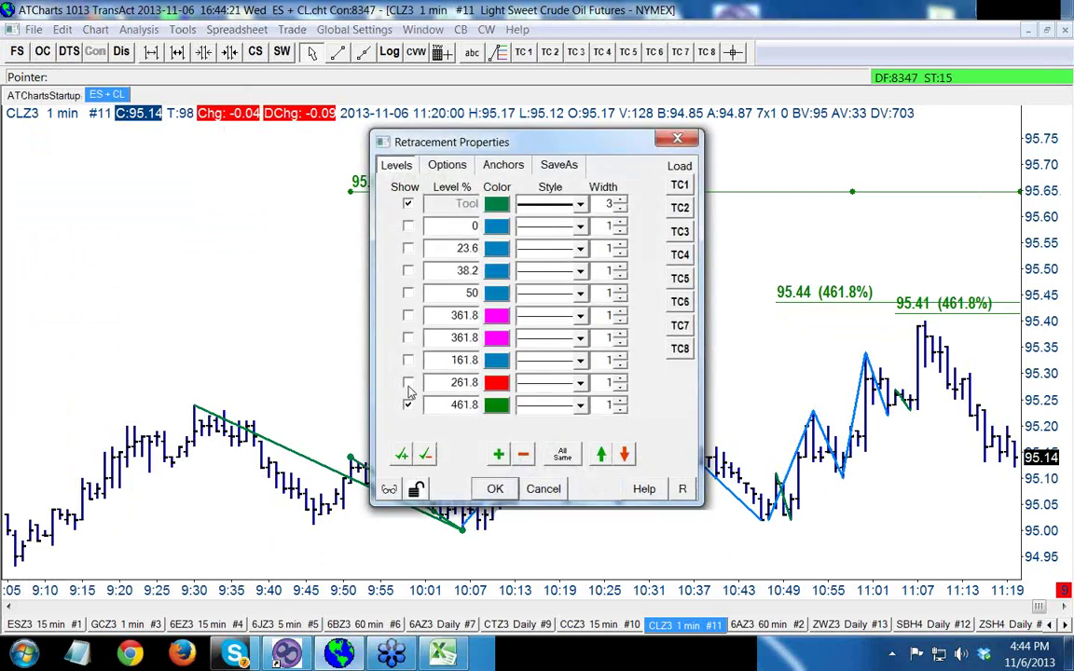
pyautogui.click(407, 382)
pyautogui.click(408, 405)
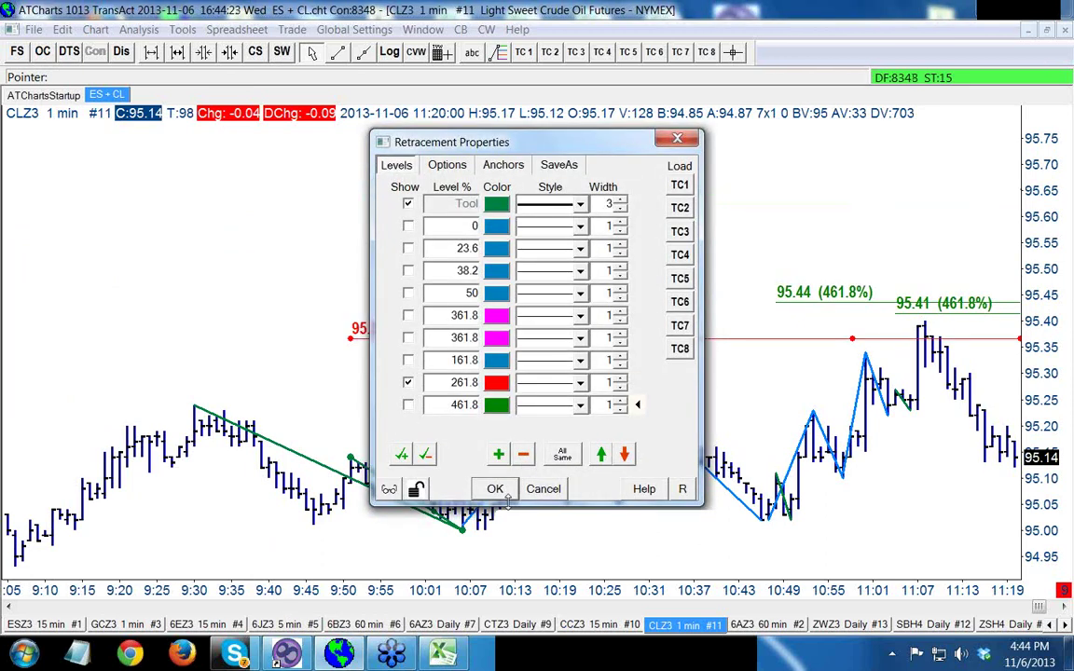
pyautogui.click(495, 488)
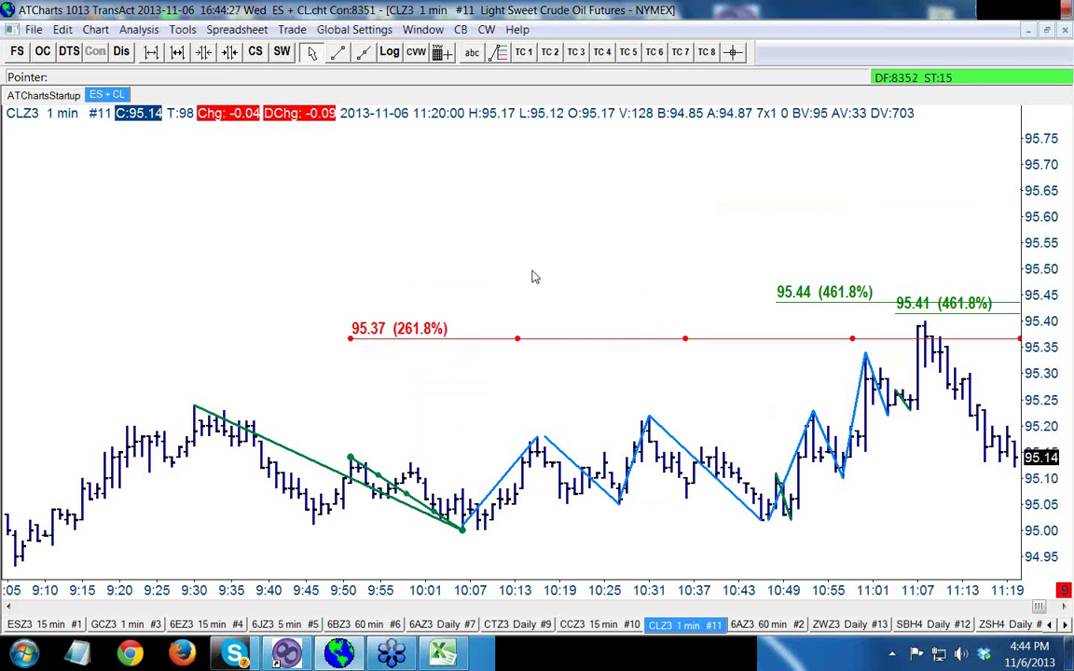
pyautogui.click(448, 231)
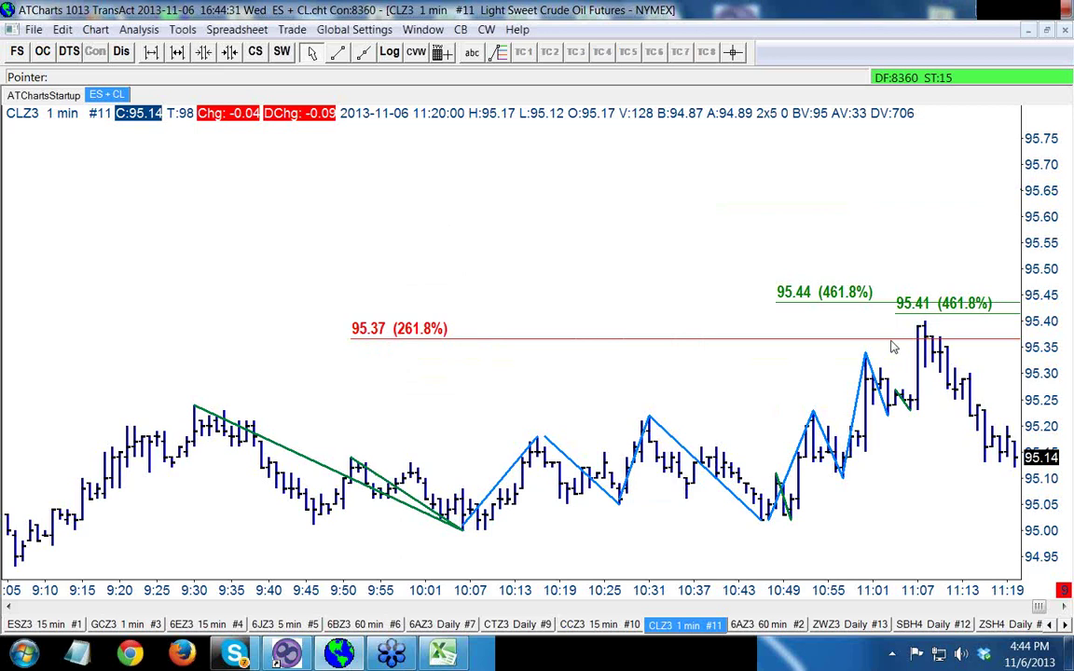
# Shift the small pullback's Fibonacci extension just before 11:07 one bar later, keeping its price anchors
pyautogui.moveTo(1040, 313); pyautogui.dragTo(1053, 351)
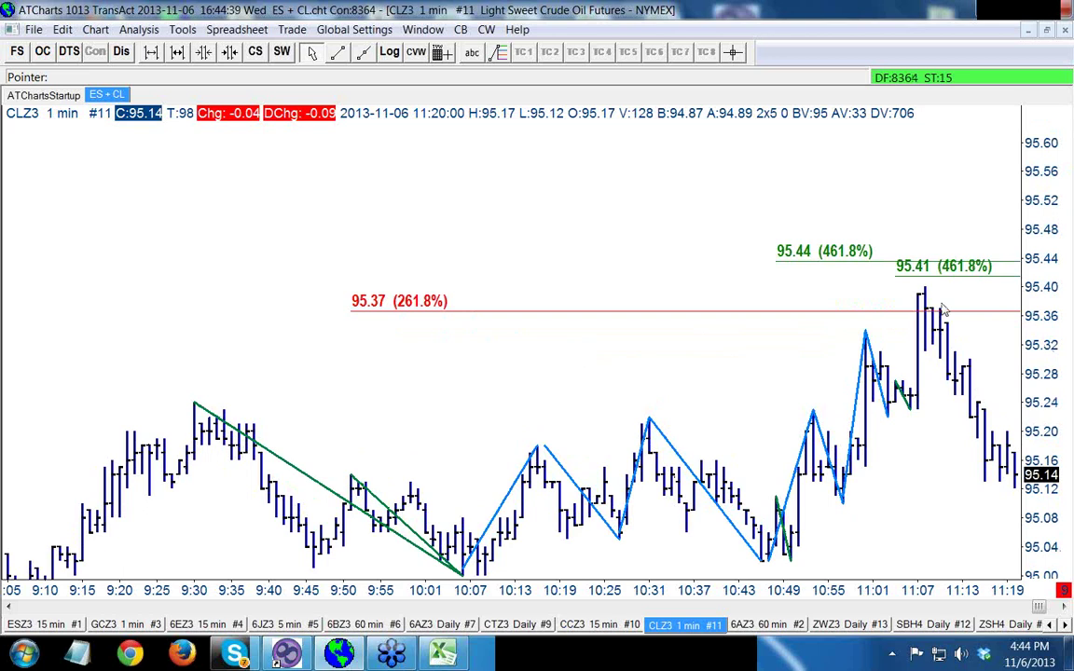
pyautogui.moveTo(1070, 307); pyautogui.dragTo(1059, 344)
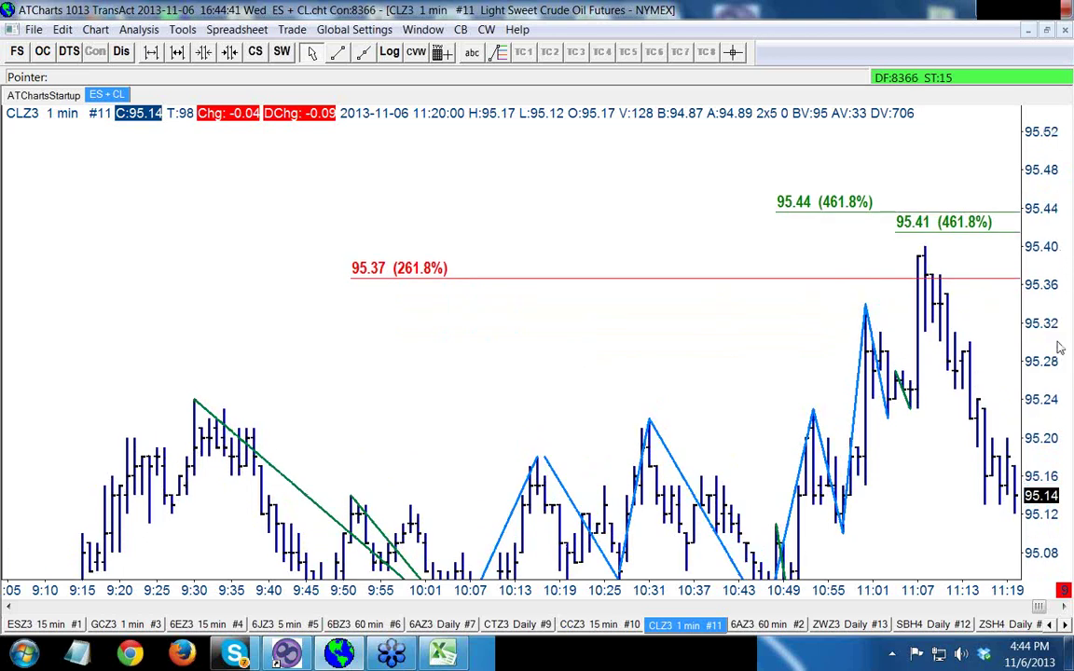
pyautogui.click(907, 398)
pyautogui.moveTo(909, 396); pyautogui.dragTo(914, 403)
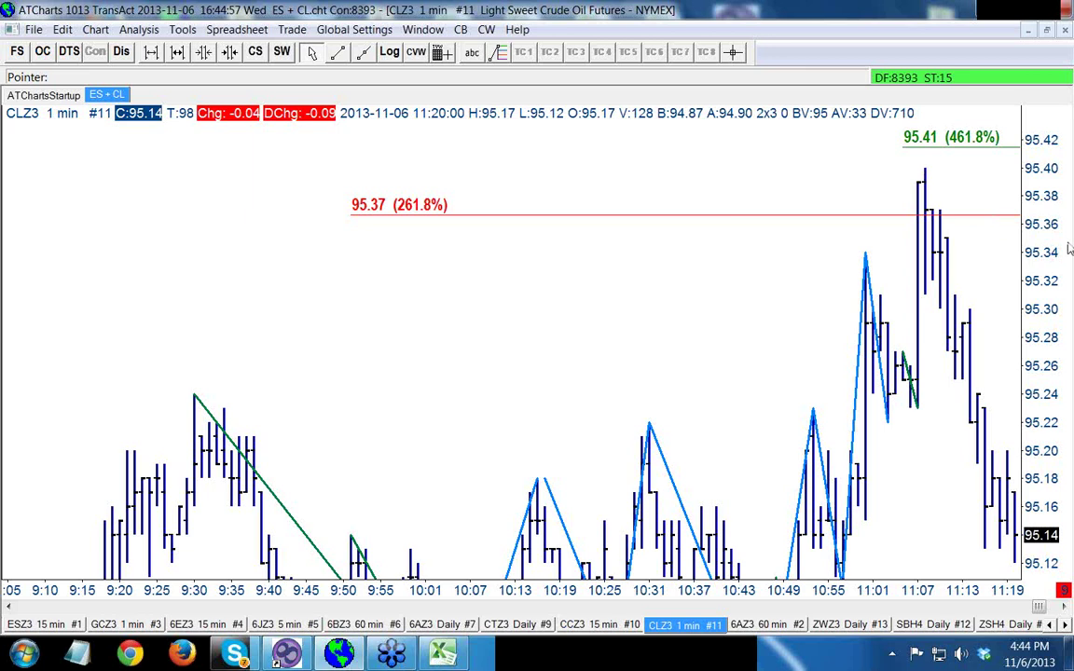
# Compare the extension levels around the 95.40 high with the Excel average in cell B7, ending back on the chart
pyautogui.moveTo(1066, 250); pyautogui.dragTo(1033, 209)
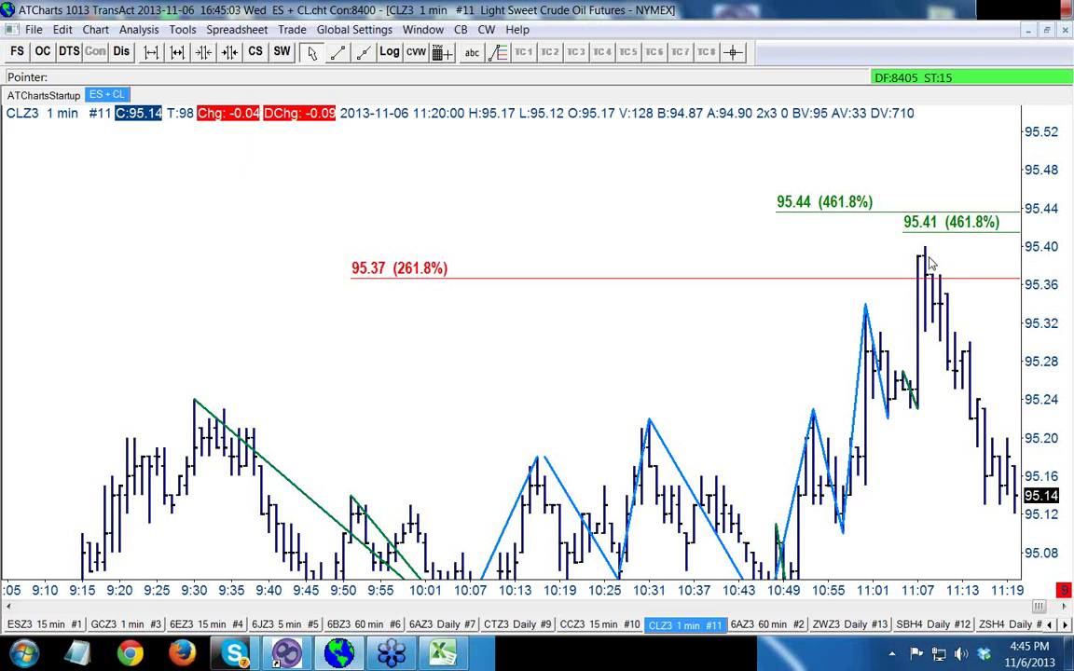
pyautogui.click(443, 653)
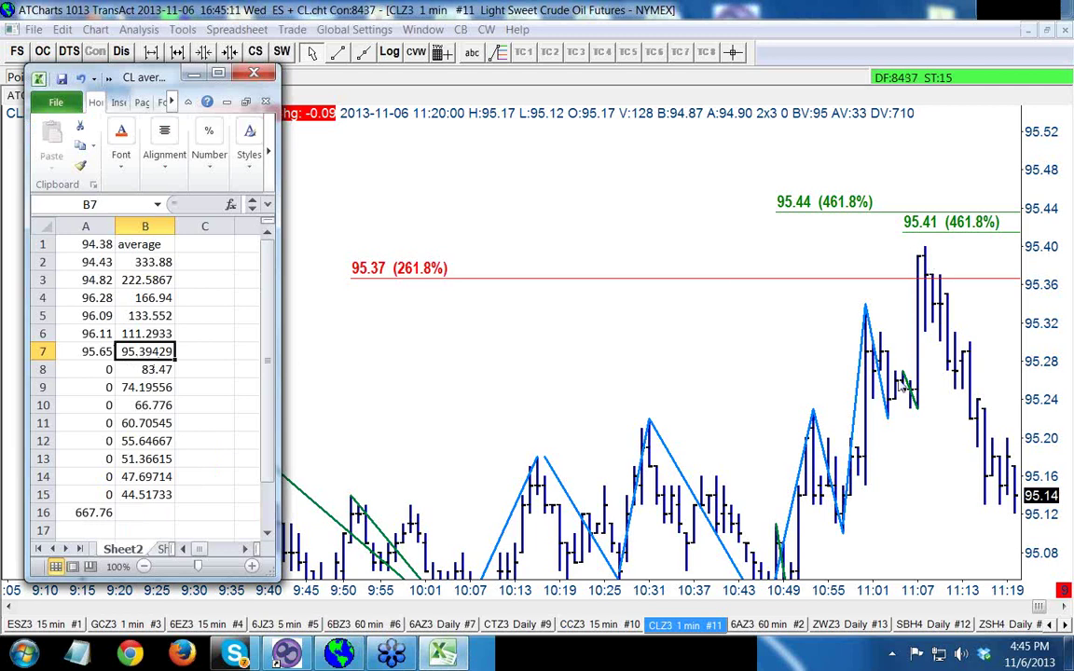
pyautogui.click(933, 223)
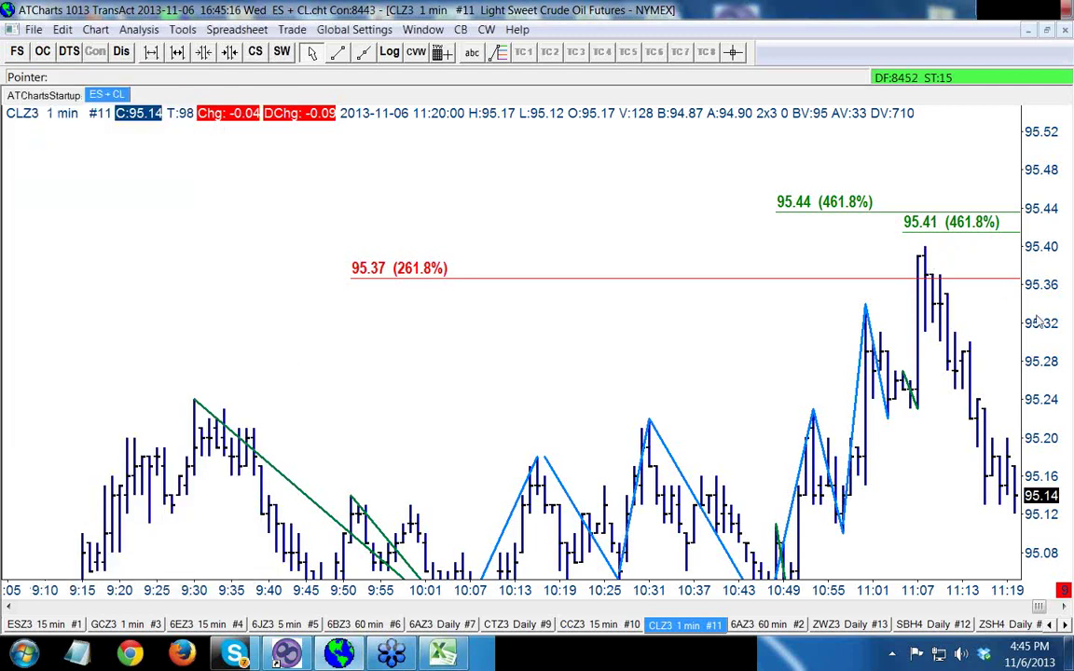
# Draw a trend line from about 95.06 near 11:13 up to the 95.40 high near 11:07
pyautogui.moveTo(1059, 354); pyautogui.dragTo(1049, 270)
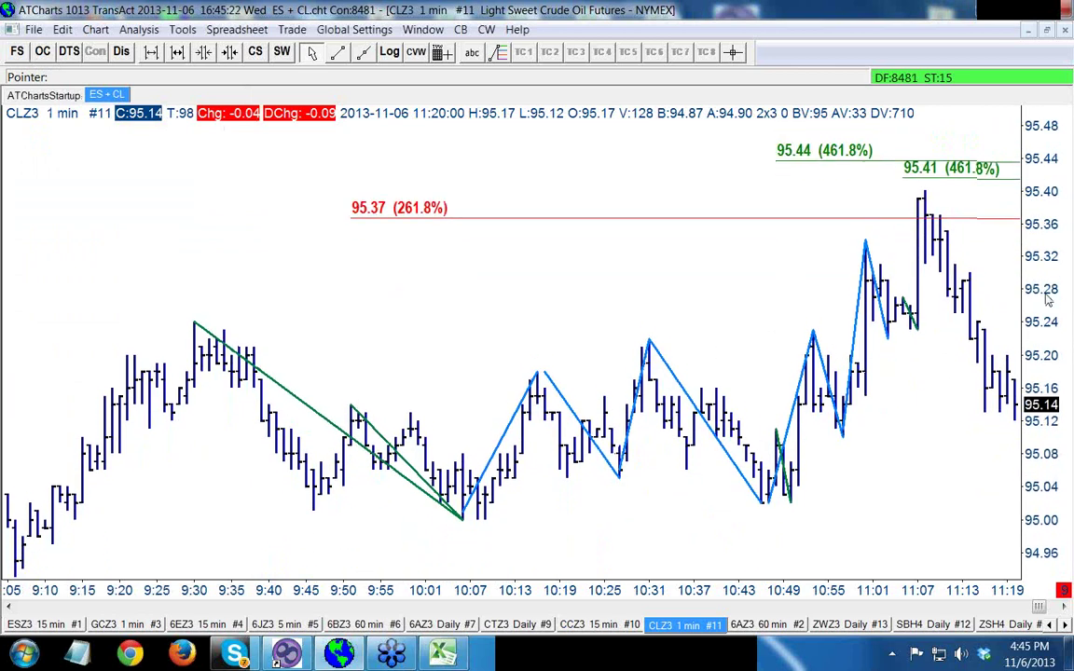
pyautogui.moveTo(919, 331)
pyautogui.mouseDown()
pyautogui.moveTo(921, 312)
pyautogui.moveTo(902, 313)
pyautogui.moveTo(916, 329)
pyautogui.mouseUp()
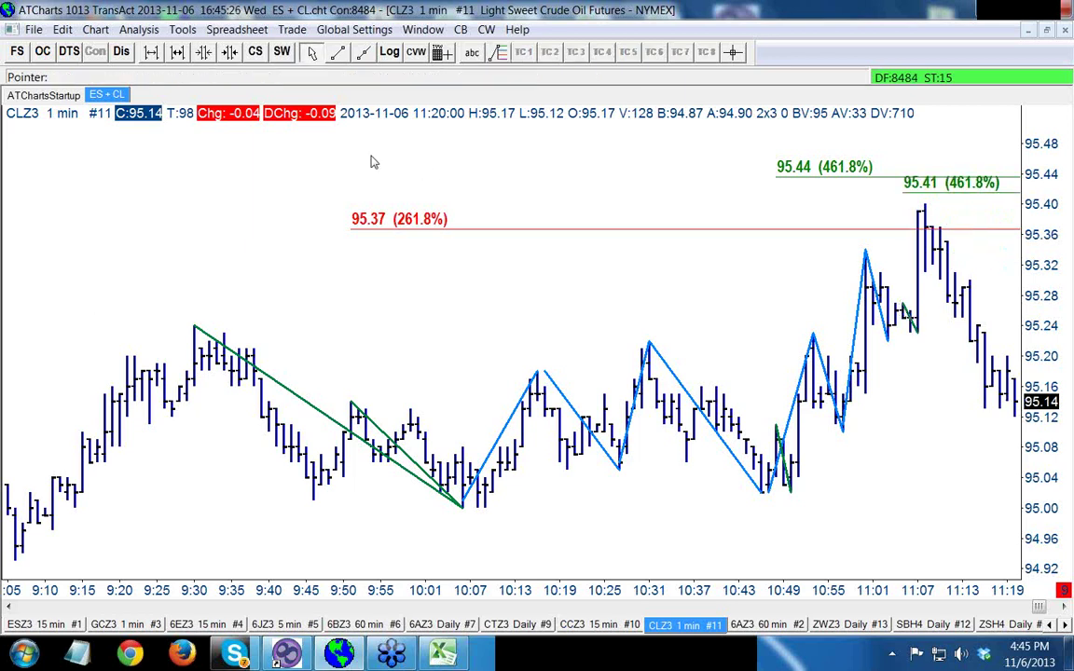
pyautogui.click(338, 51)
pyautogui.moveTo(970, 464)
pyautogui.mouseDown()
pyautogui.moveTo(867, 468)
pyautogui.moveTo(765, 504)
pyautogui.moveTo(796, 498)
pyautogui.moveTo(839, 446)
pyautogui.moveTo(890, 345)
pyautogui.moveTo(862, 279)
pyautogui.moveTo(884, 333)
pyautogui.moveTo(848, 424)
pyautogui.moveTo(902, 303)
pyautogui.moveTo(910, 318)
pyautogui.moveTo(936, 147)
pyautogui.moveTo(917, 163)
pyautogui.moveTo(920, 206)
pyautogui.mouseUp()
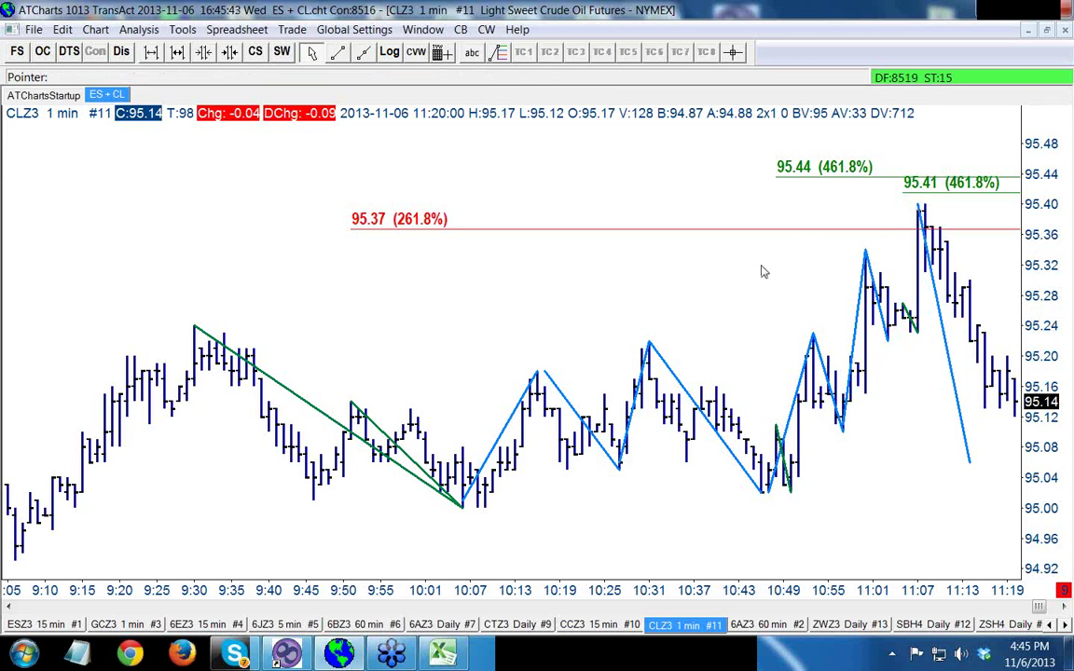